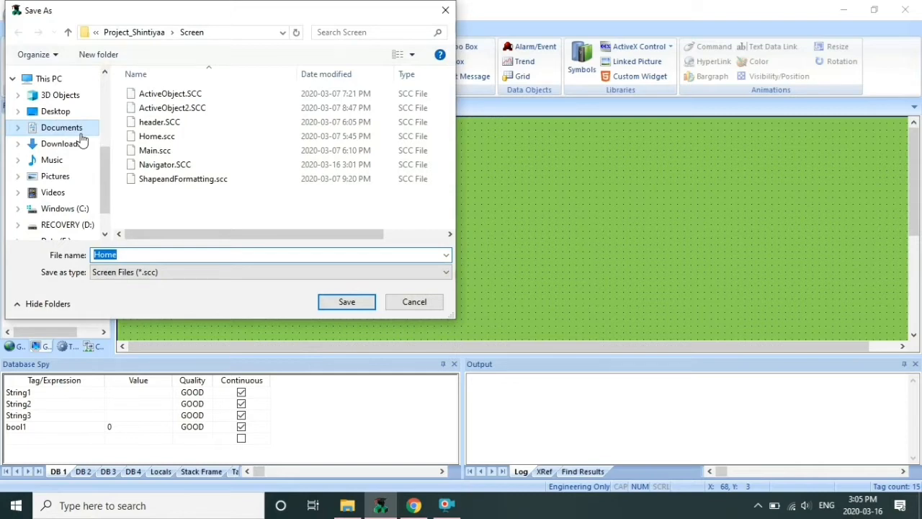
Save the new screen as 'Animation', change its background to light blue, and save it again
text(Animation)
click(343, 304)
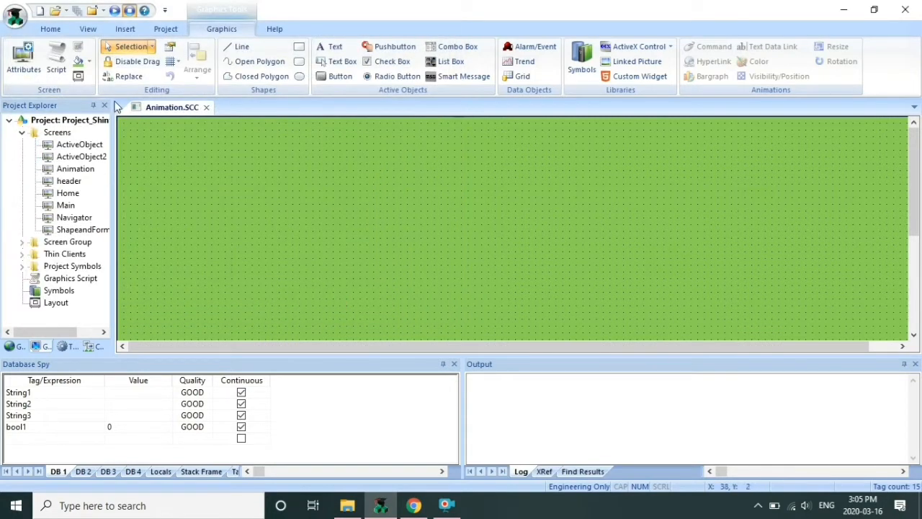
right_click(182, 192)
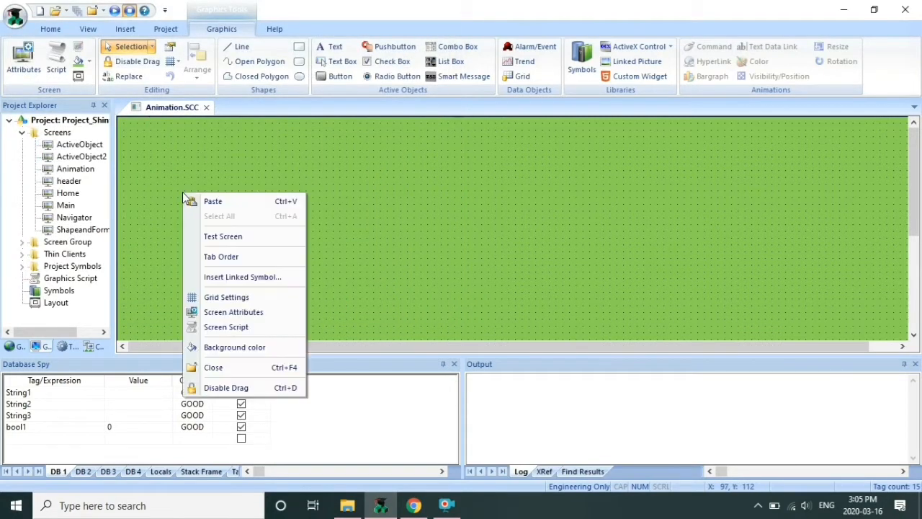
click(251, 348)
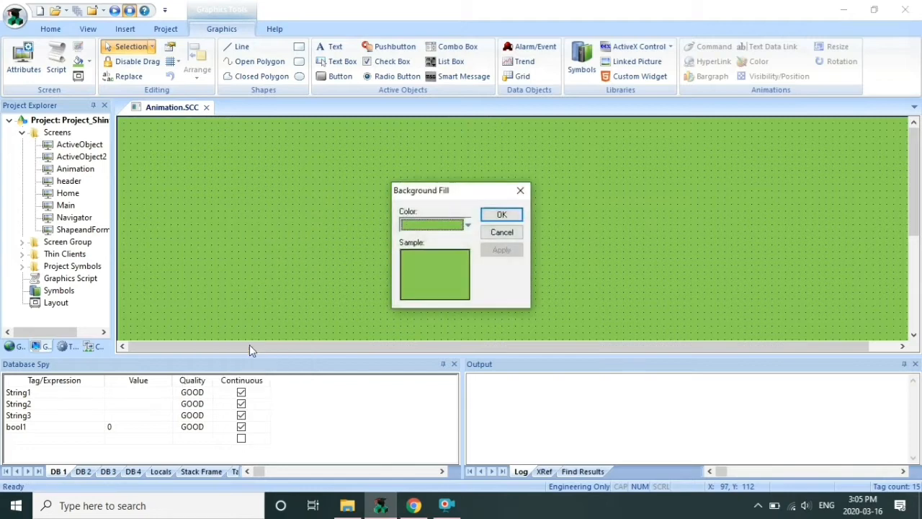
click(468, 226)
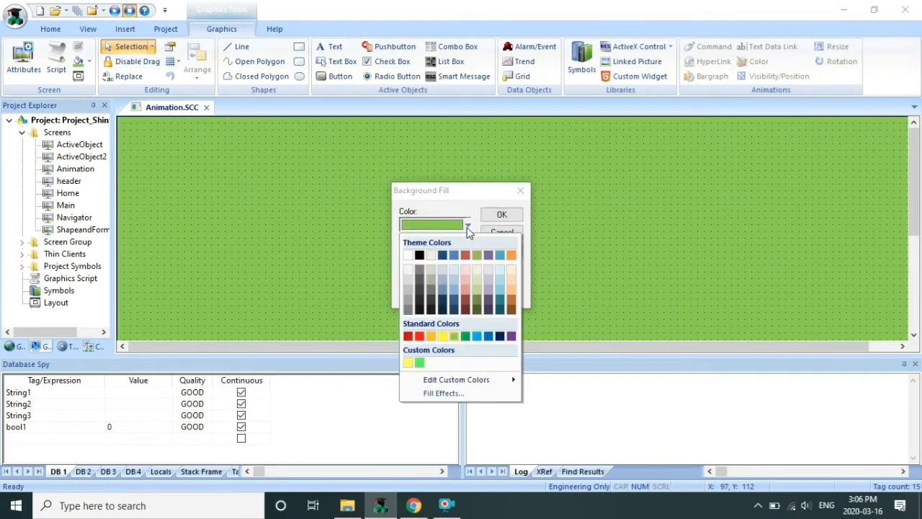
click(500, 289)
click(502, 215)
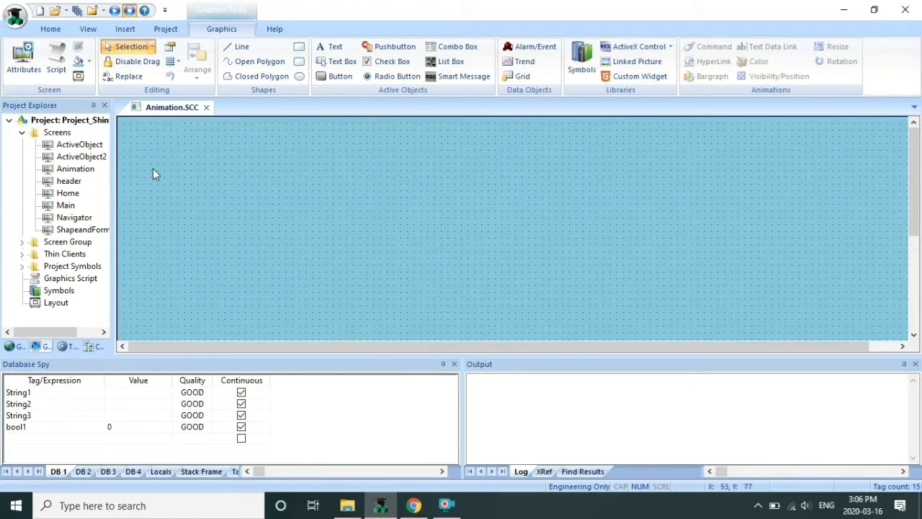
right_click(163, 115)
click(178, 121)
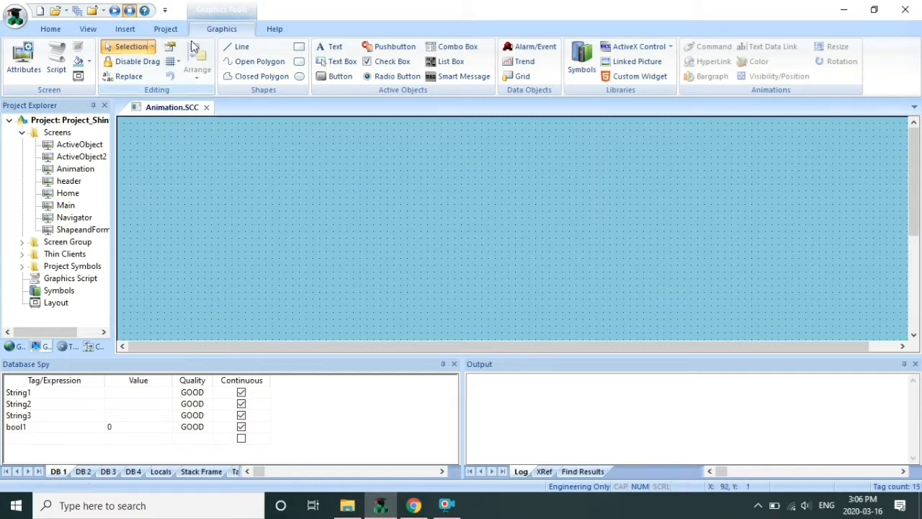
Draw a rectangle and give it the caption 'X : {xVal}, Y : {yVal}, Rot : {RotVal}'
click(304, 51)
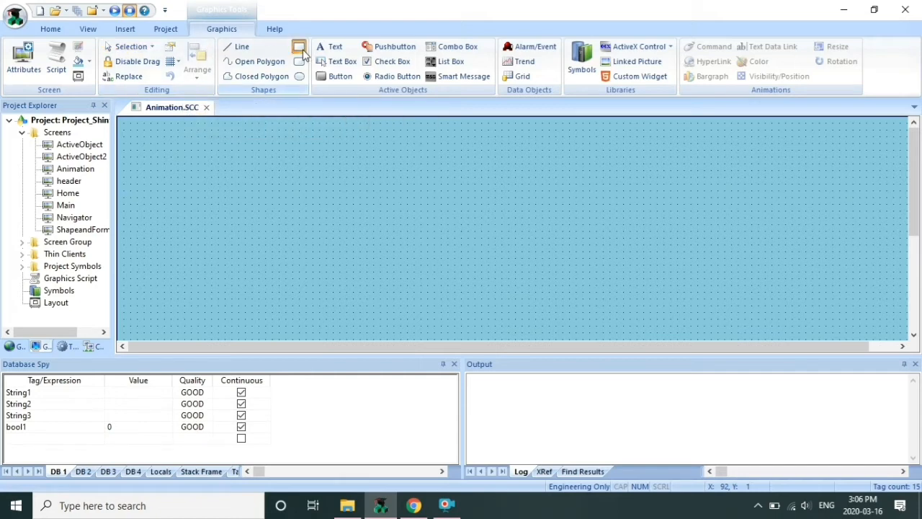
drag(172, 157, 260, 240)
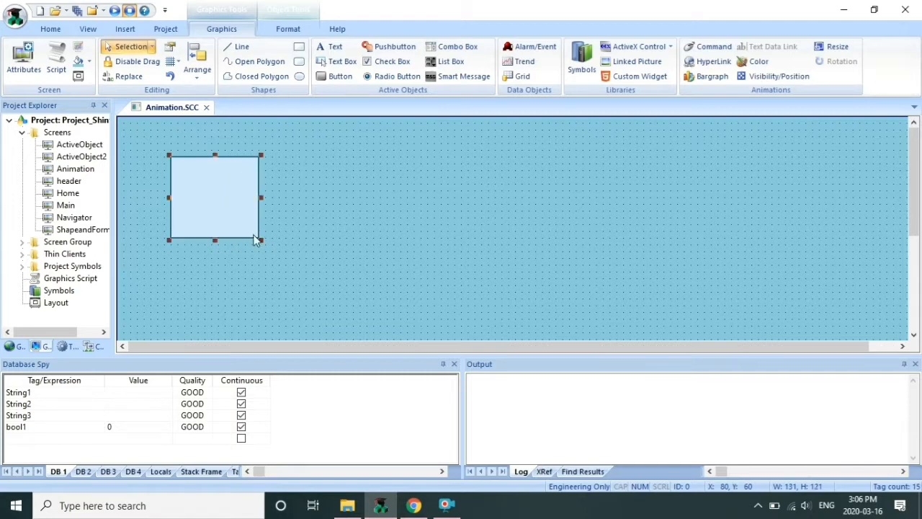
double_click(224, 185)
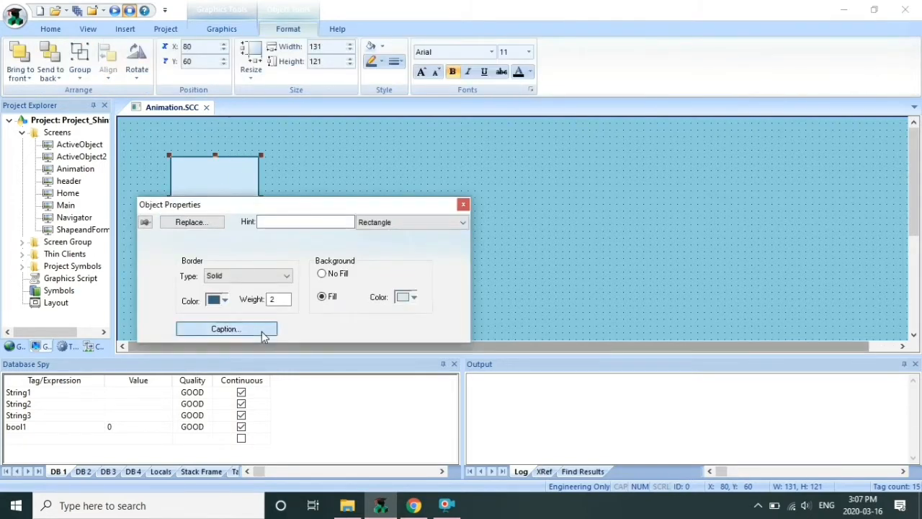
click(225, 328)
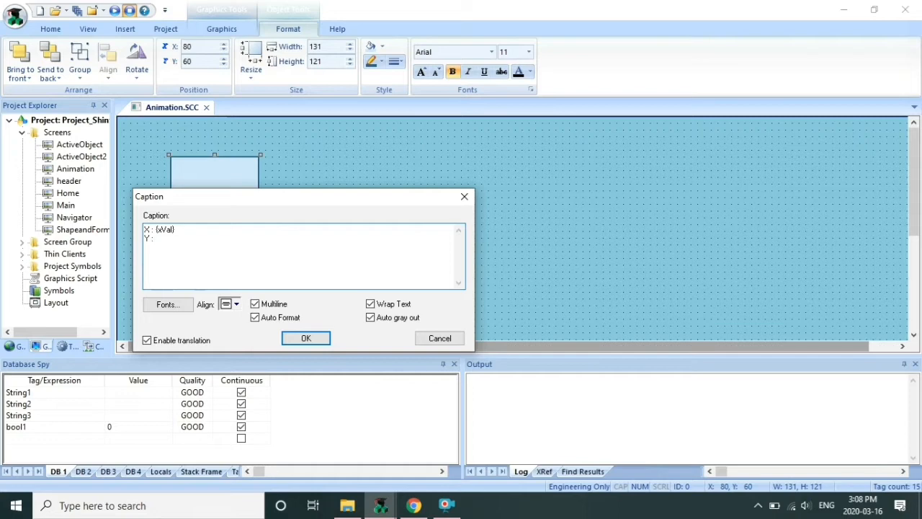
text(Val})
click(314, 340)
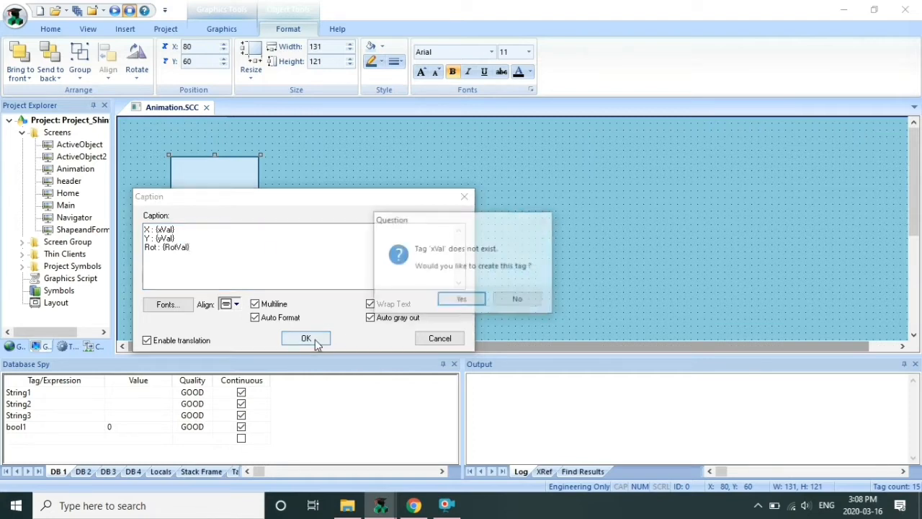
Create the missing xVal, yVal and RotVal tags, then close the rectangle's properties
click(462, 301)
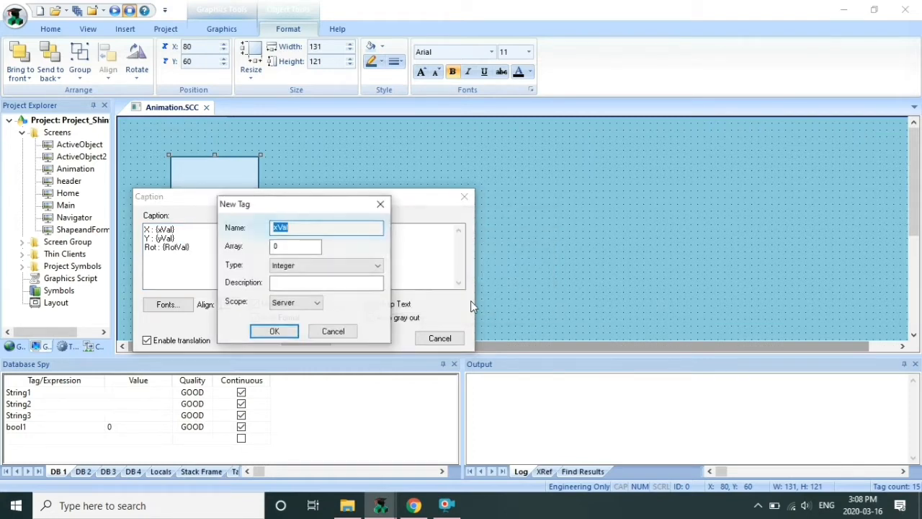
click(282, 332)
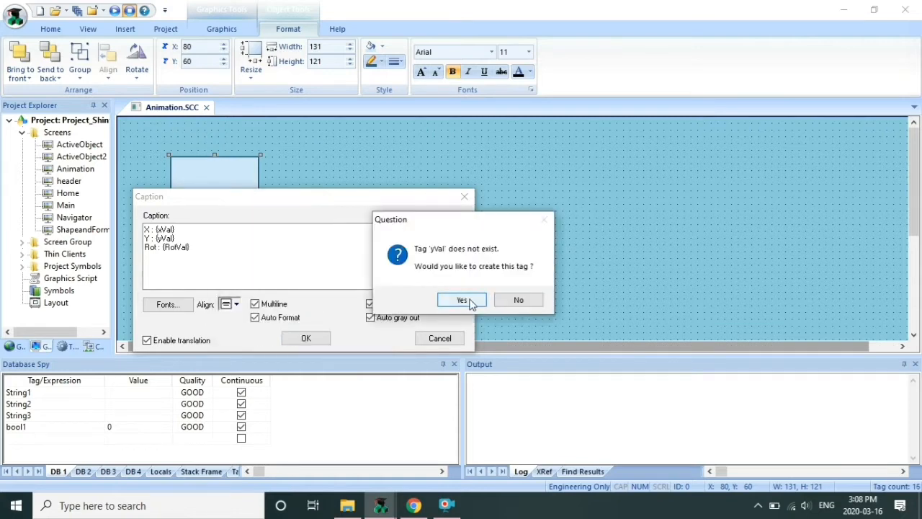
click(464, 299)
click(274, 332)
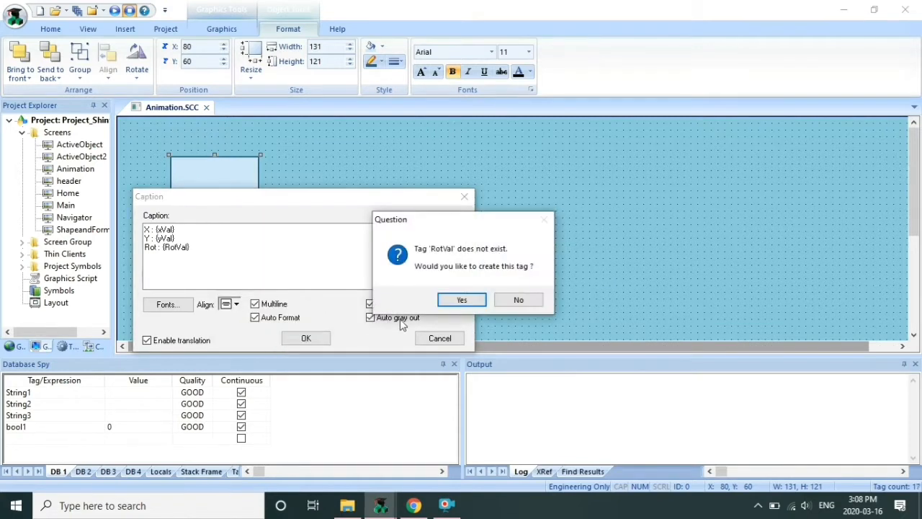
click(465, 300)
click(274, 331)
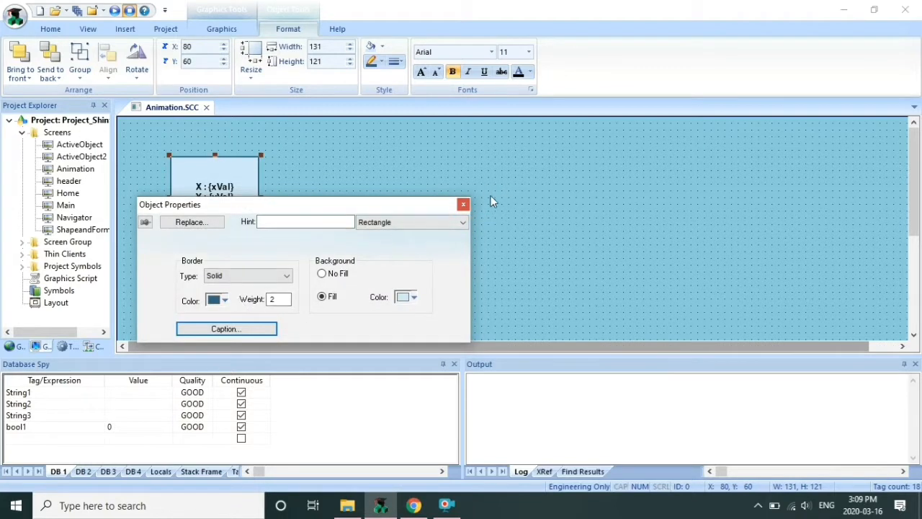
click(463, 204)
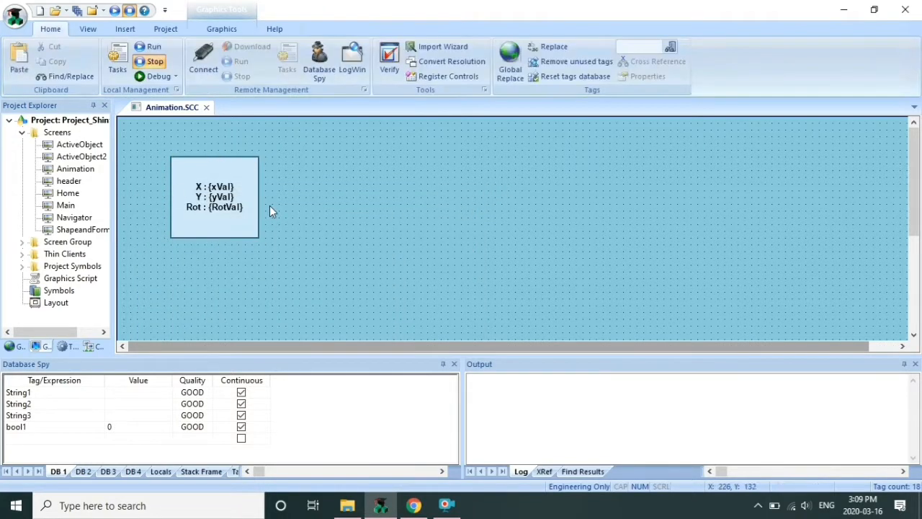
Change the rectangle caption's font to bold Arno Pro Smbd Caption
double_click(224, 207)
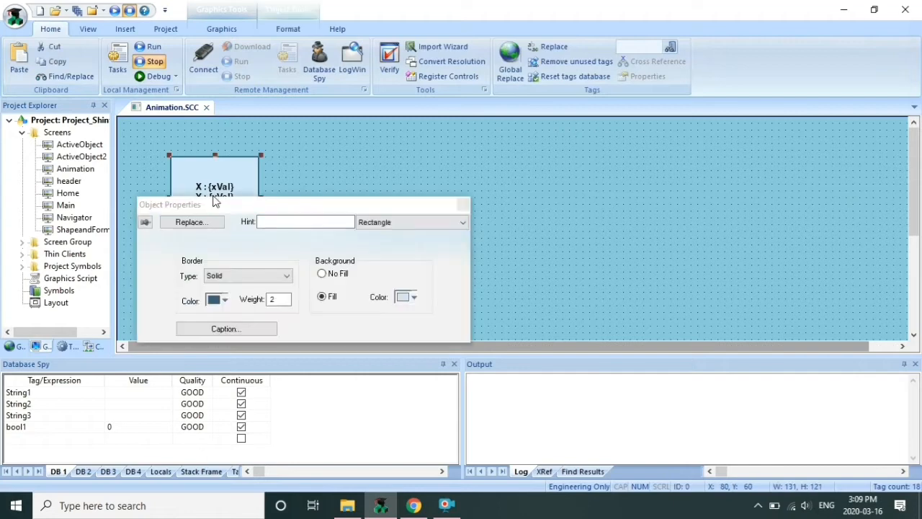
click(384, 222)
click(257, 264)
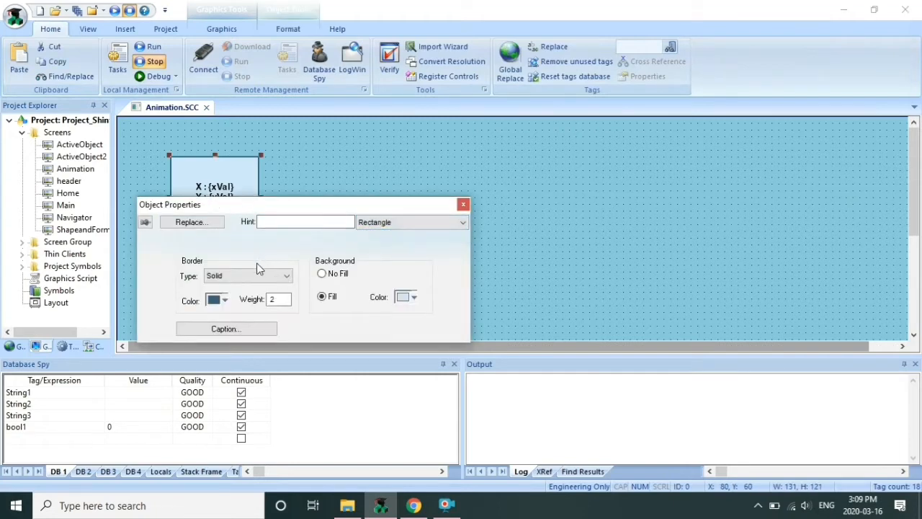
click(241, 334)
click(180, 306)
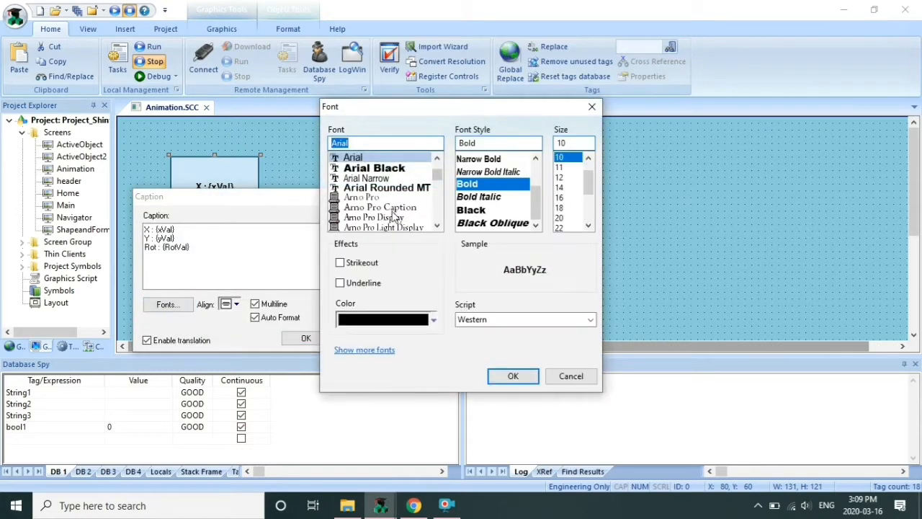
click(376, 217)
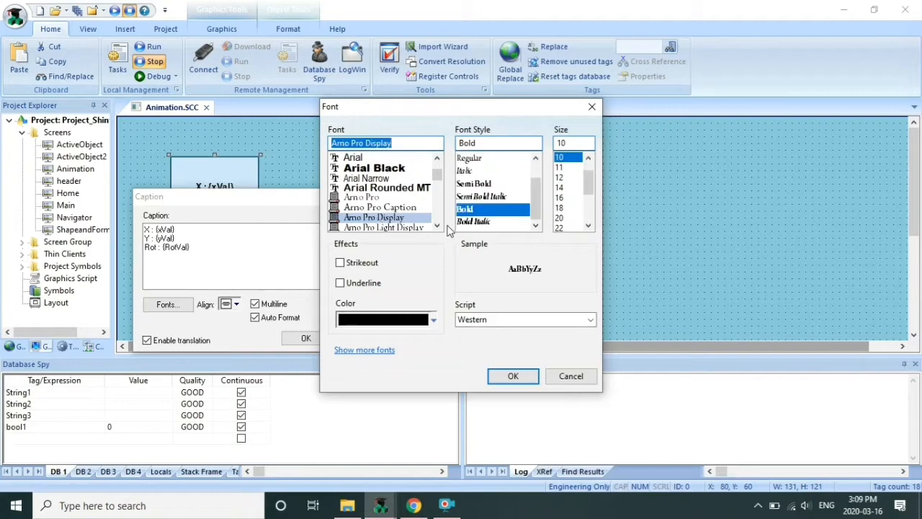
click(437, 227)
click(437, 227)
click(437, 227)
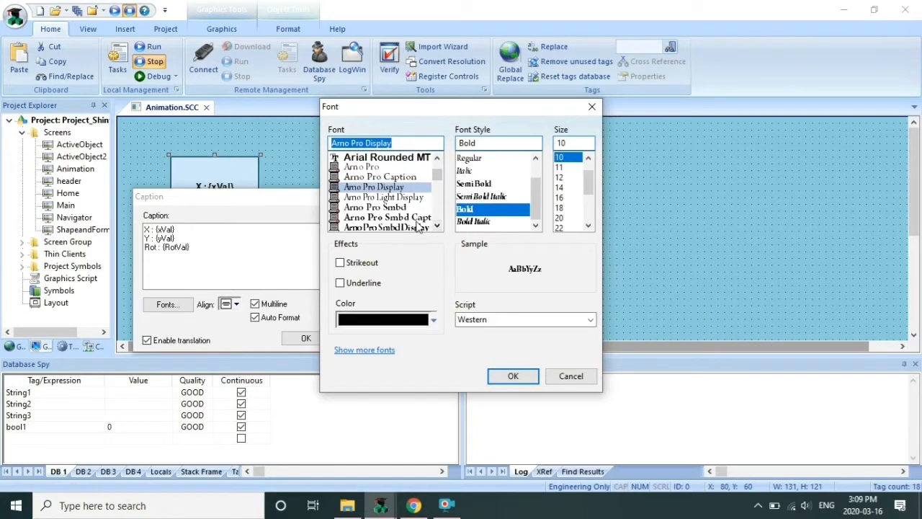
click(417, 218)
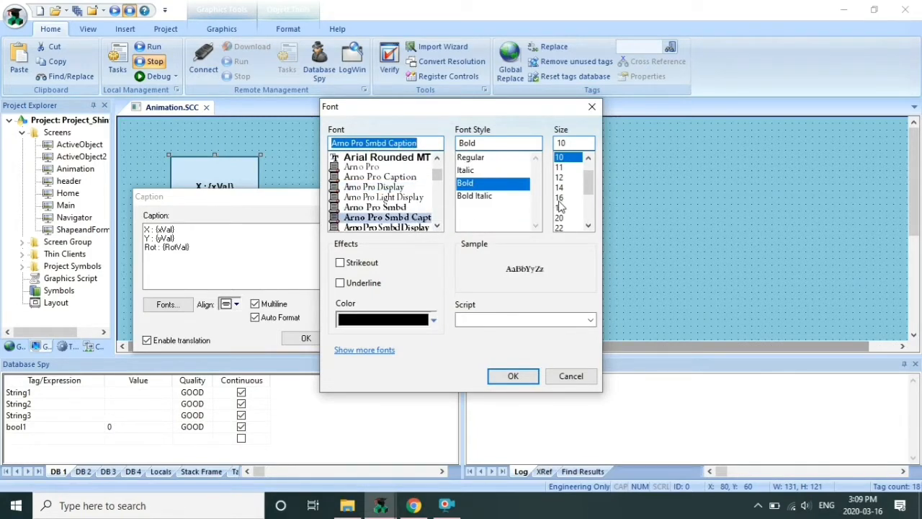
click(514, 376)
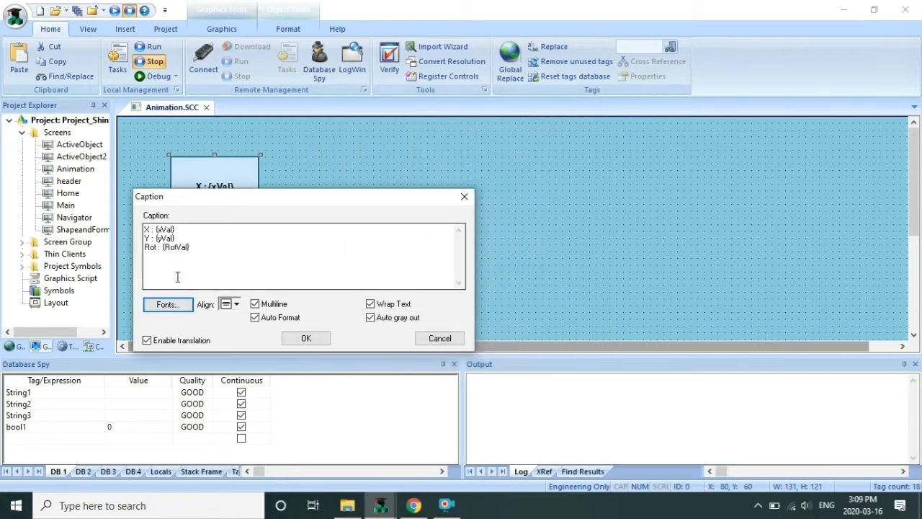
click(304, 339)
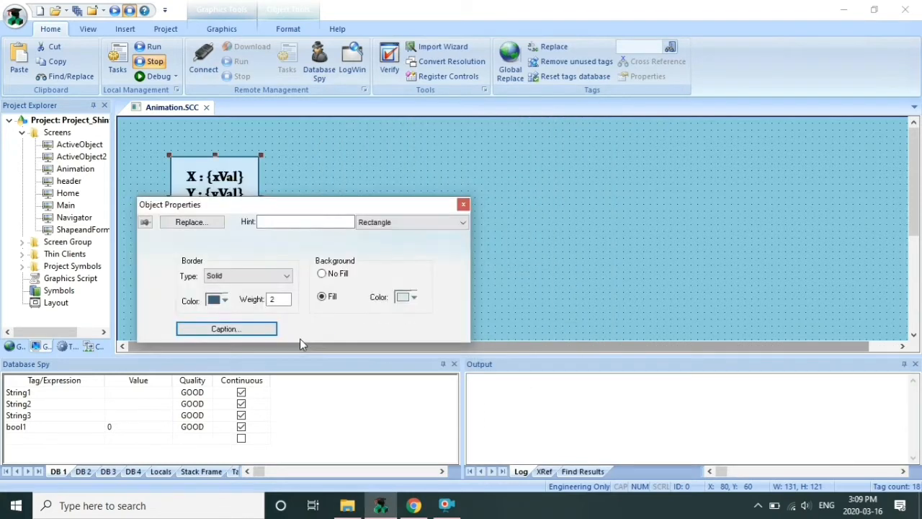
click(462, 206)
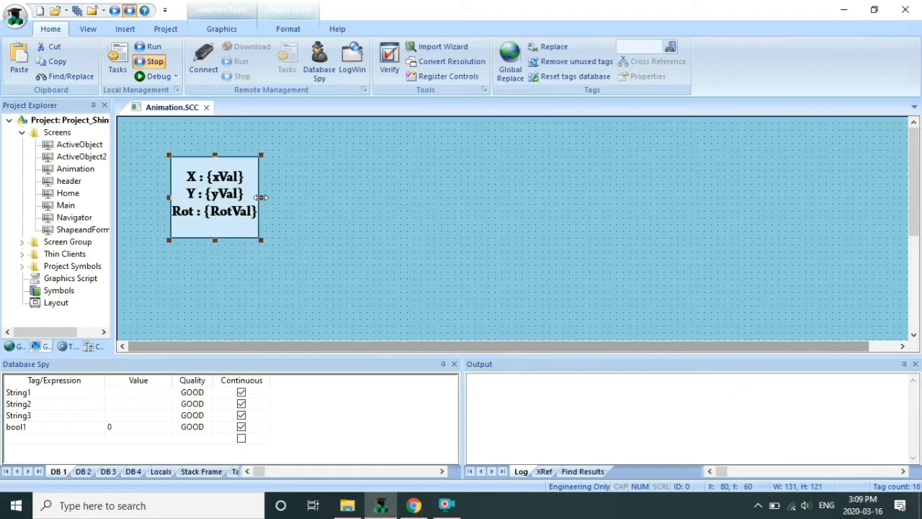
Widen the rectangle slightly so the caption fits
drag(261, 196, 266, 198)
click(352, 204)
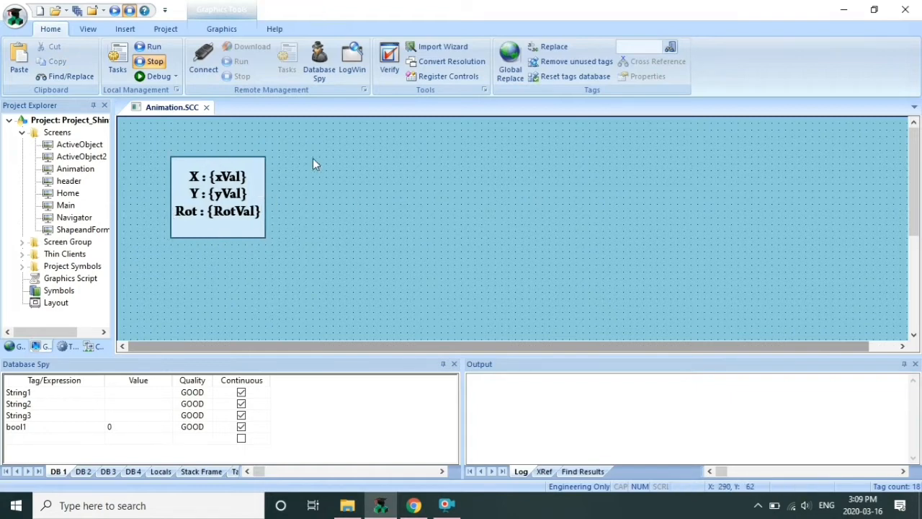
click(206, 29)
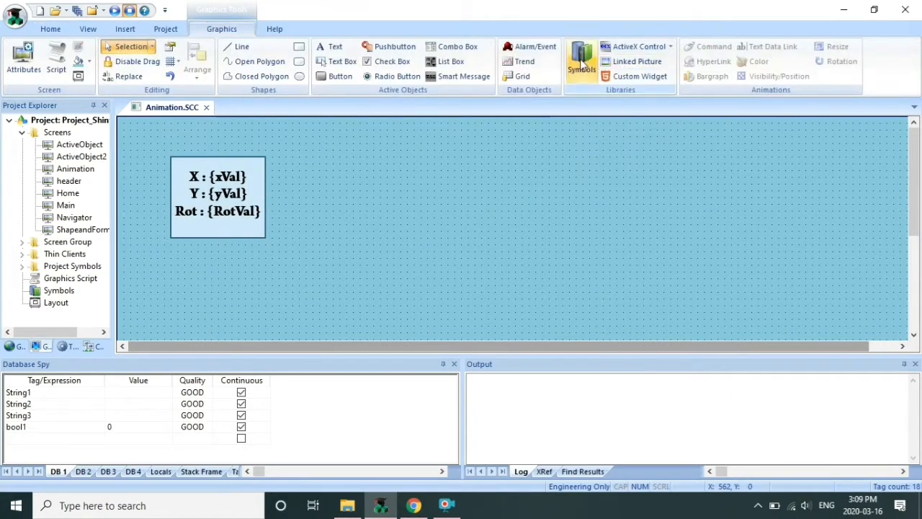
Place the slider04 vertical slider left of the text box, shifting the text box right
click(581, 64)
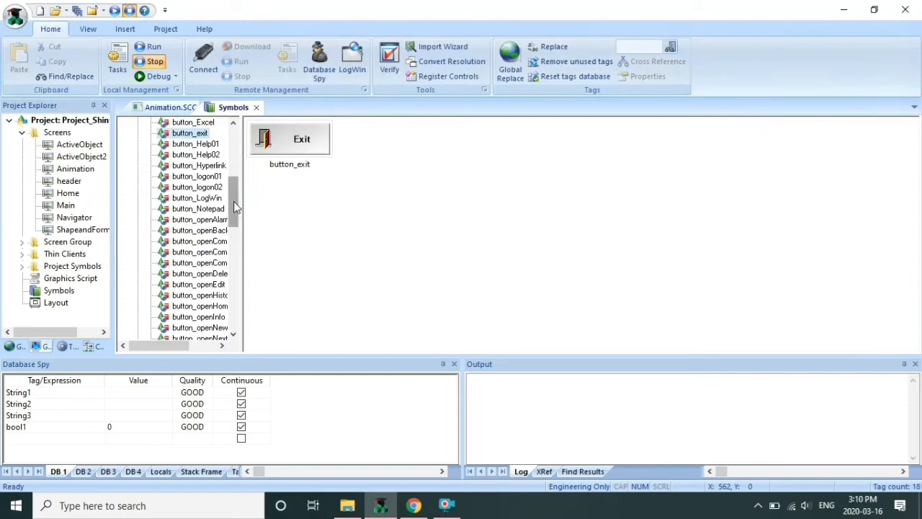
drag(233, 201, 234, 155)
click(136, 189)
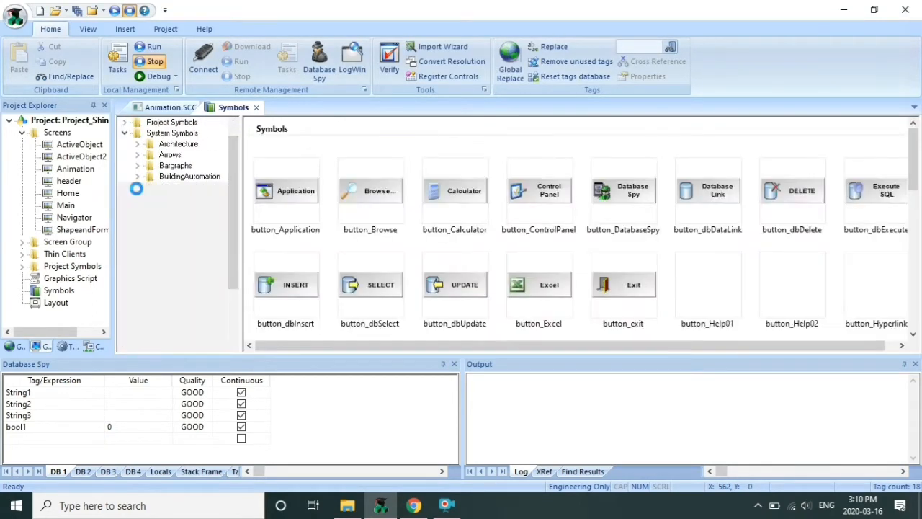
drag(233, 181, 213, 259)
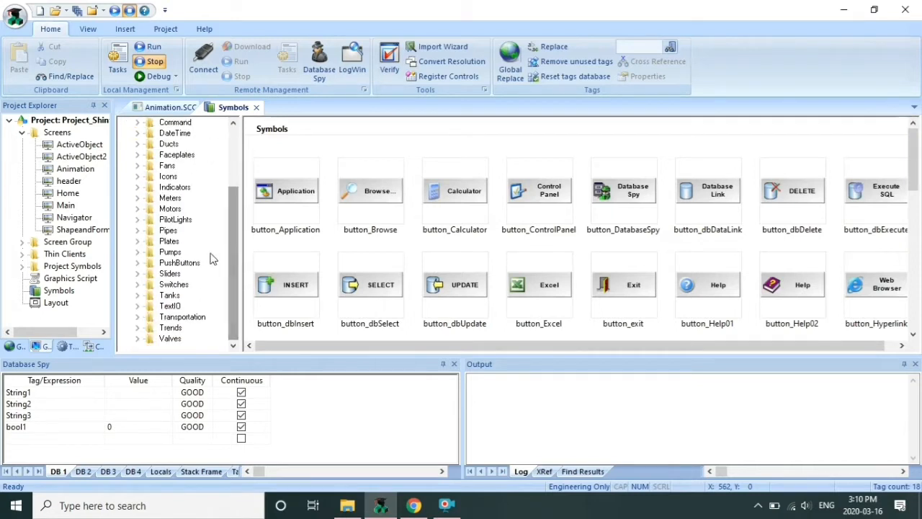
click(137, 274)
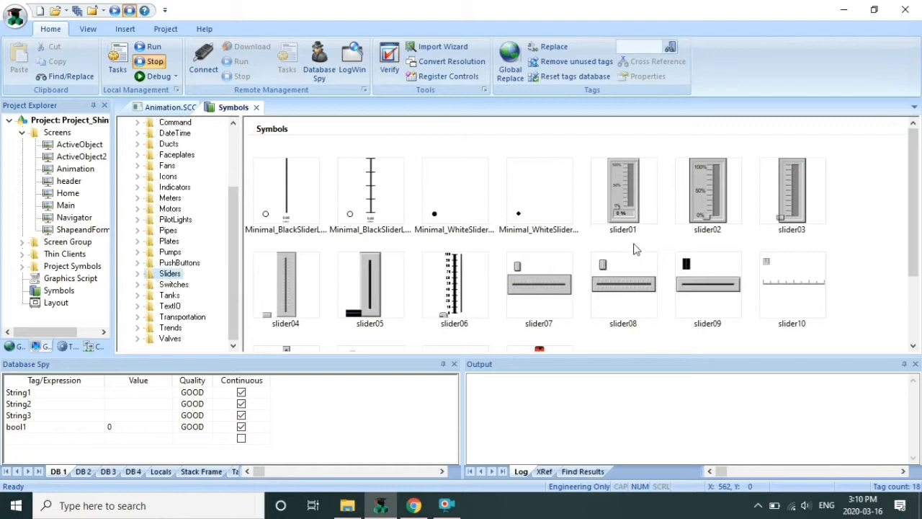
drag(911, 197, 912, 261)
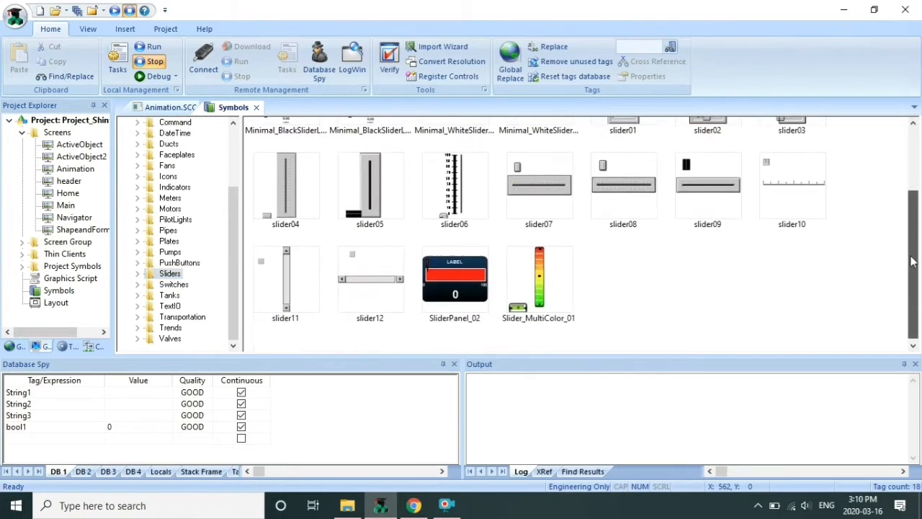
click(301, 215)
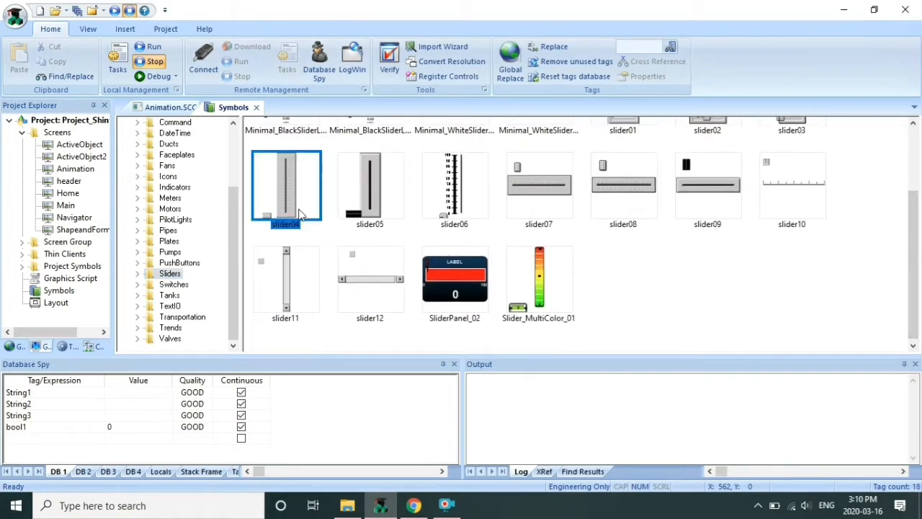
double_click(301, 214)
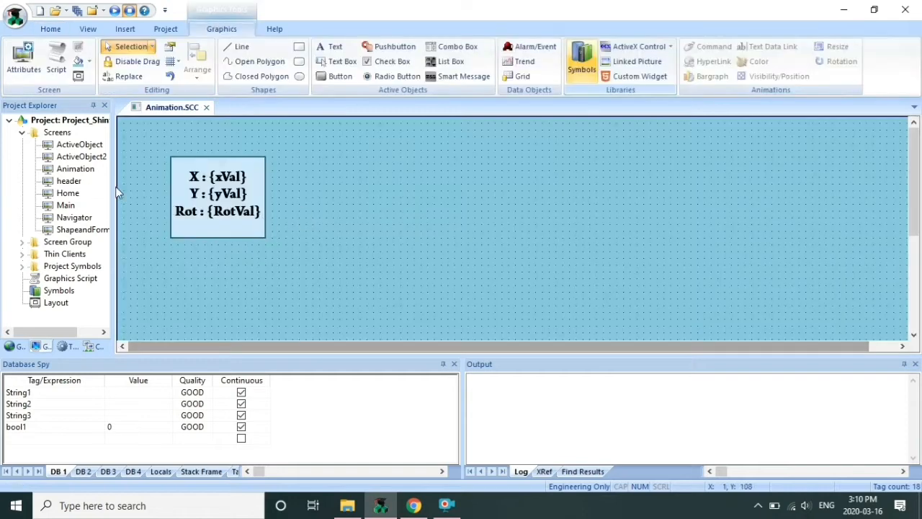
click(128, 158)
mouse_move(146, 194)
mouse_down()
mouse_move(149, 171)
mouse_move(151, 188)
mouse_up()
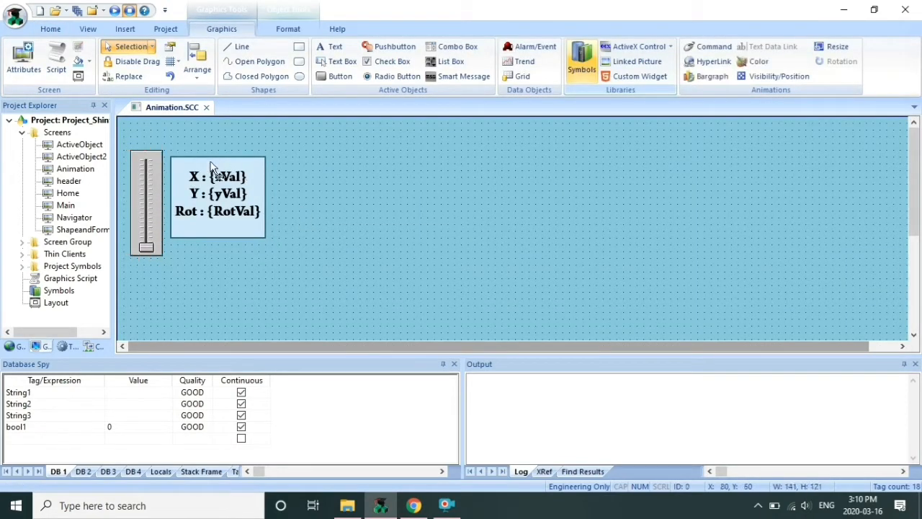
drag(211, 163, 245, 163)
drag(155, 176, 186, 170)
click(562, 124)
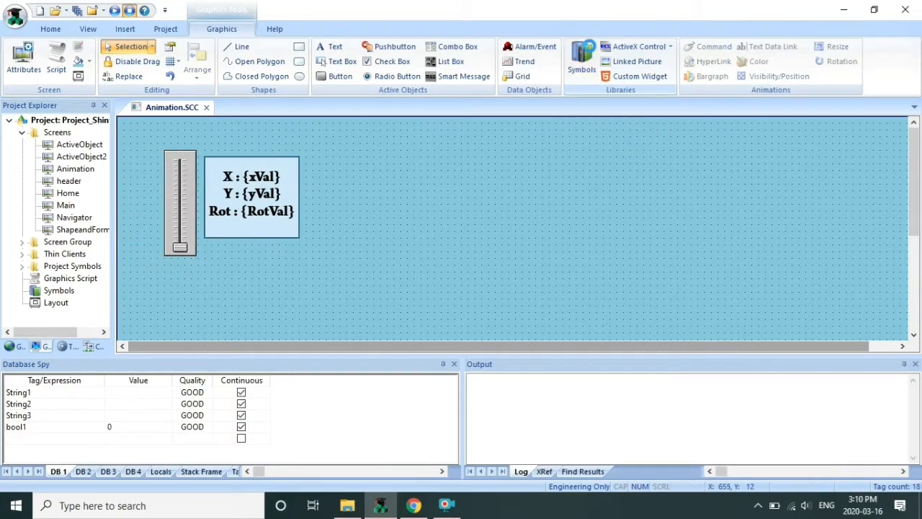
Add a horizontal slider below the X/Y/Rot text box
click(581, 59)
click(594, 298)
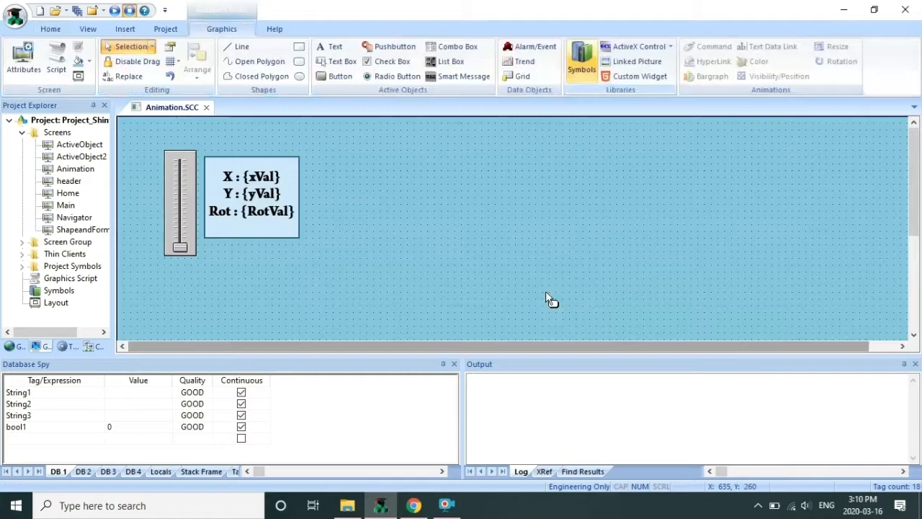
click(217, 266)
mouse_move(256, 287)
mouse_down()
mouse_move(253, 274)
mouse_move(261, 275)
mouse_up()
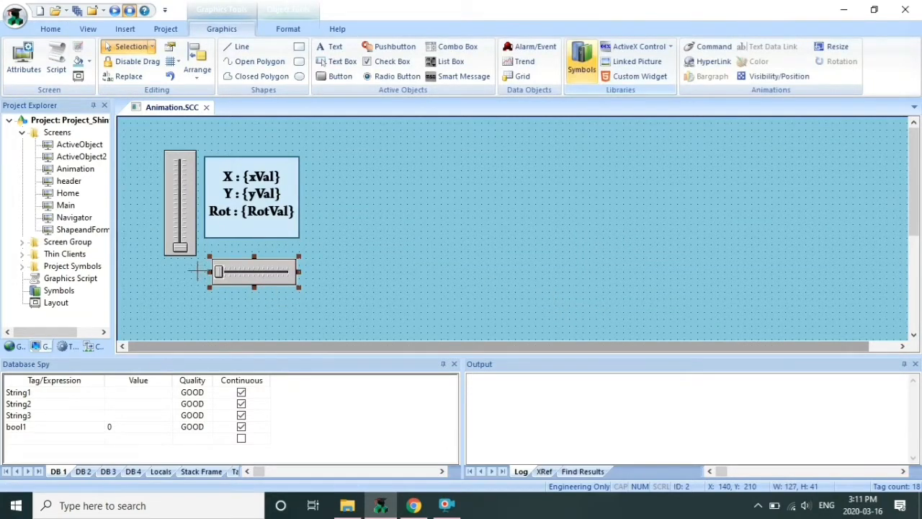
drag(282, 262, 276, 262)
click(304, 195)
drag(267, 224, 267, 232)
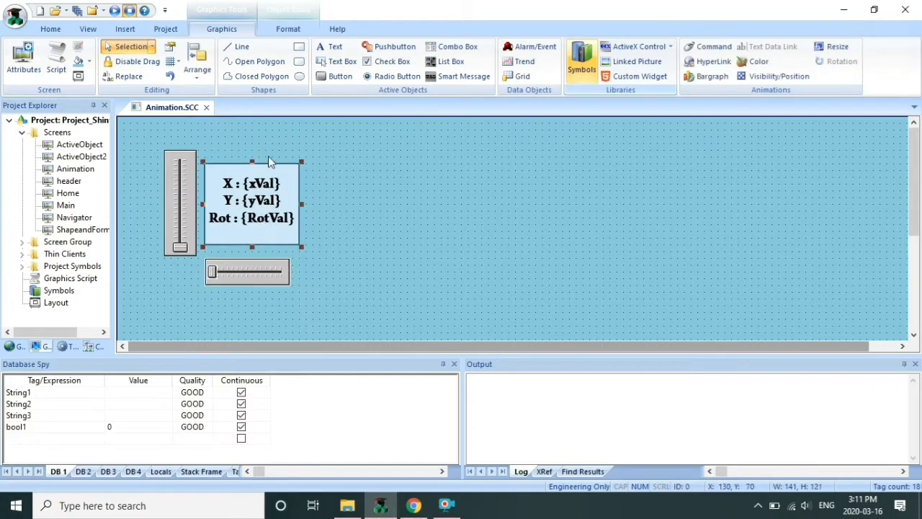
Add a second vertical slider to the right of the text box
click(581, 62)
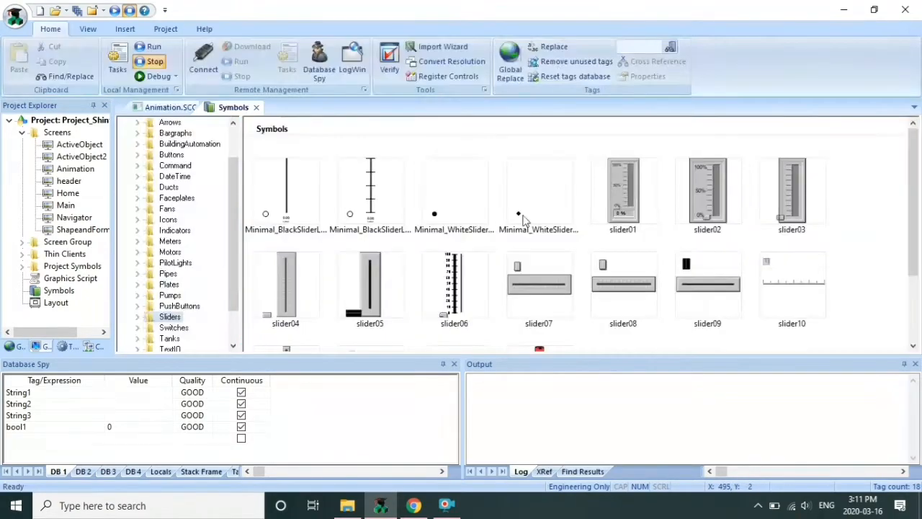
drag(608, 216, 366, 286)
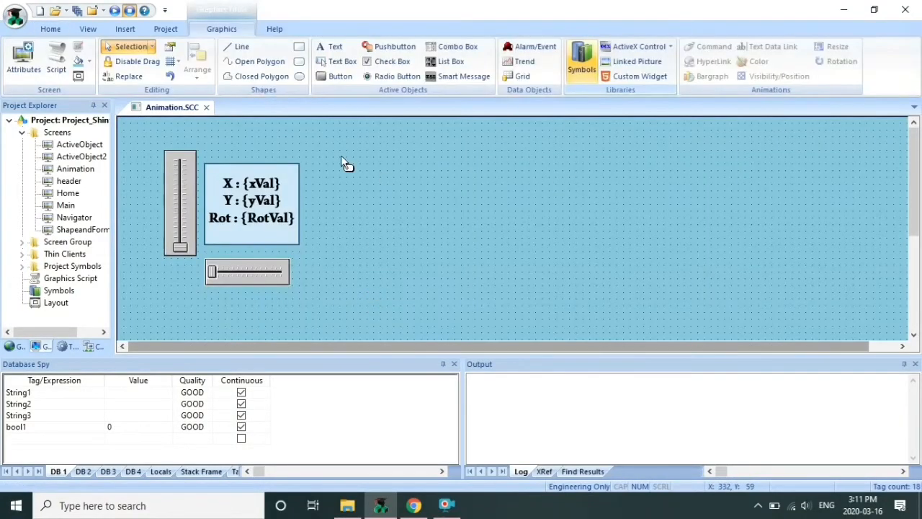
drag(344, 162, 320, 204)
click(426, 203)
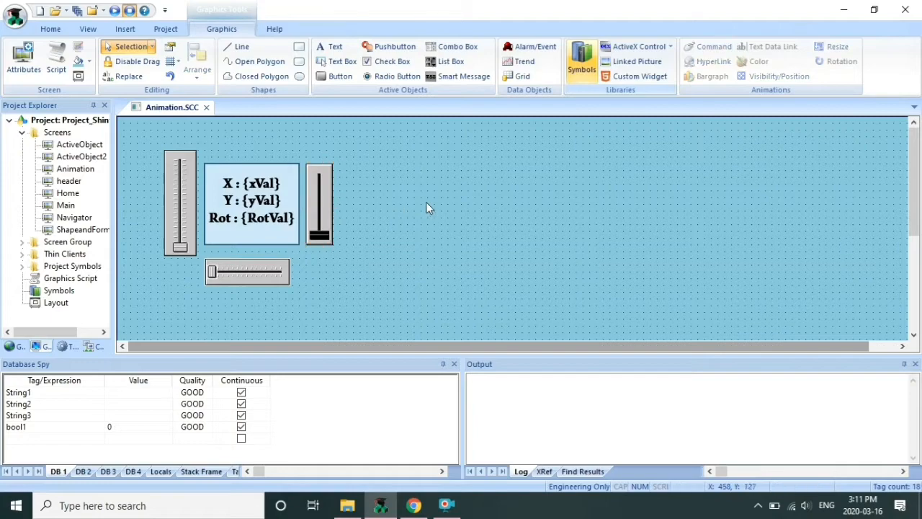
Bind the left vertical slider's TagName to xVal
double_click(182, 185)
click(327, 293)
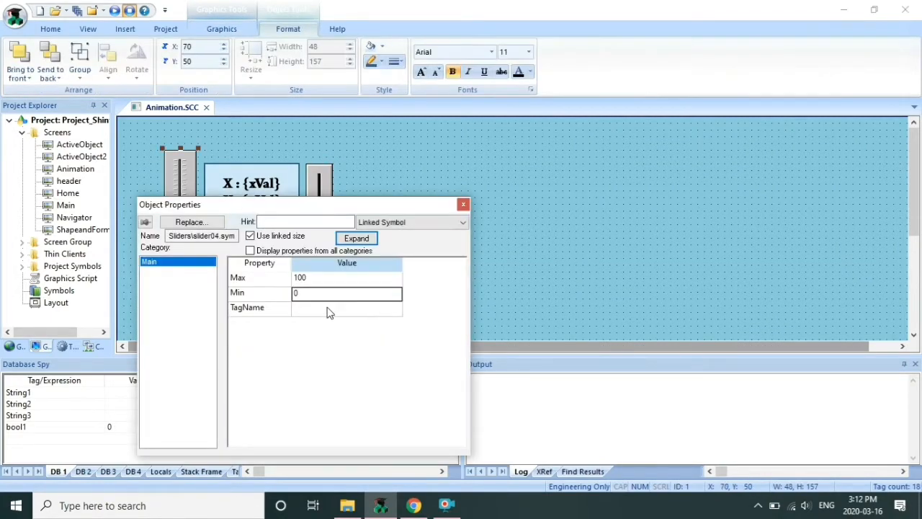
double_click(330, 309)
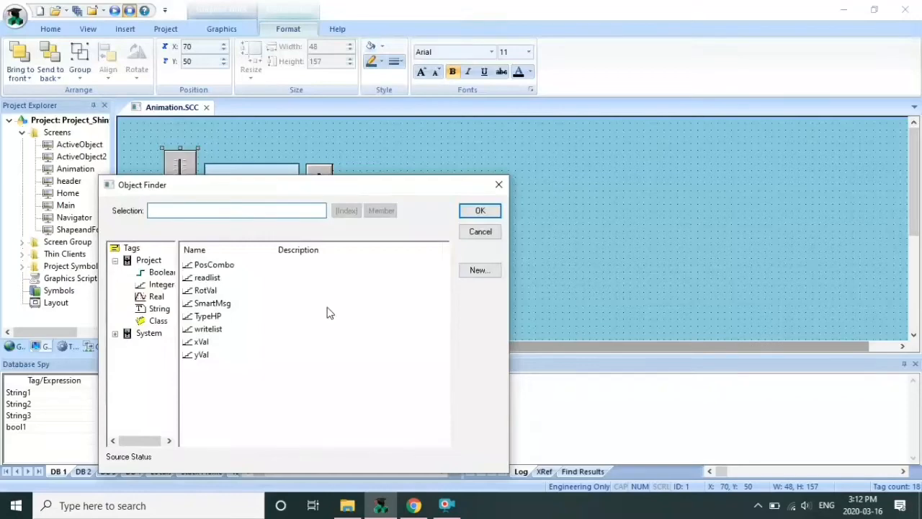
click(214, 346)
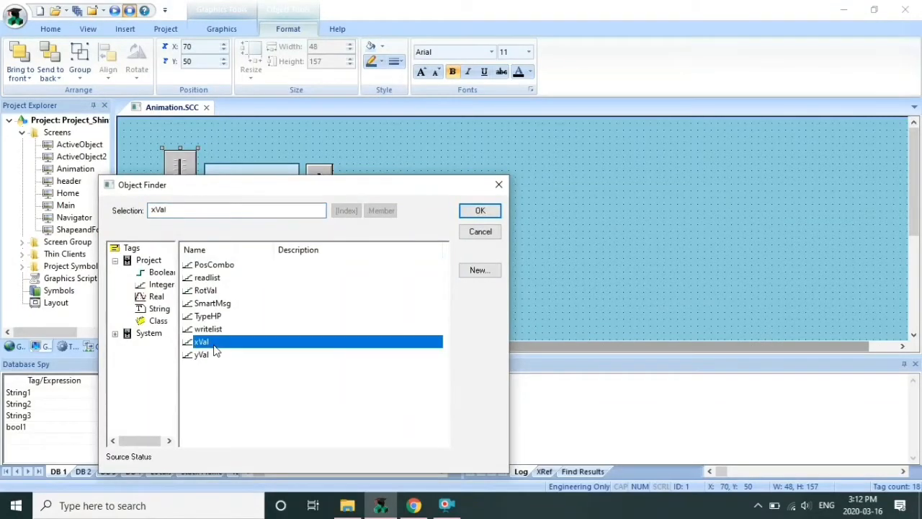
click(495, 209)
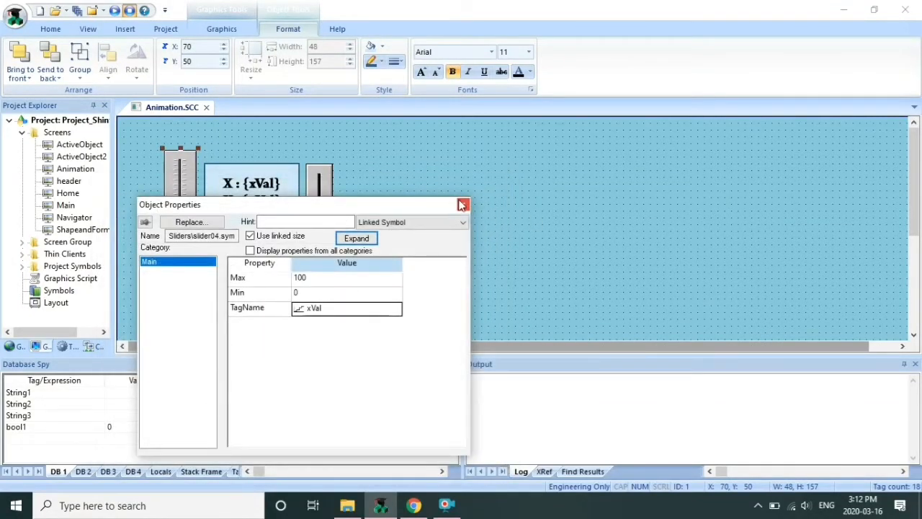
click(462, 206)
Bind the horizontal slider's TagName to yVal
double_click(232, 271)
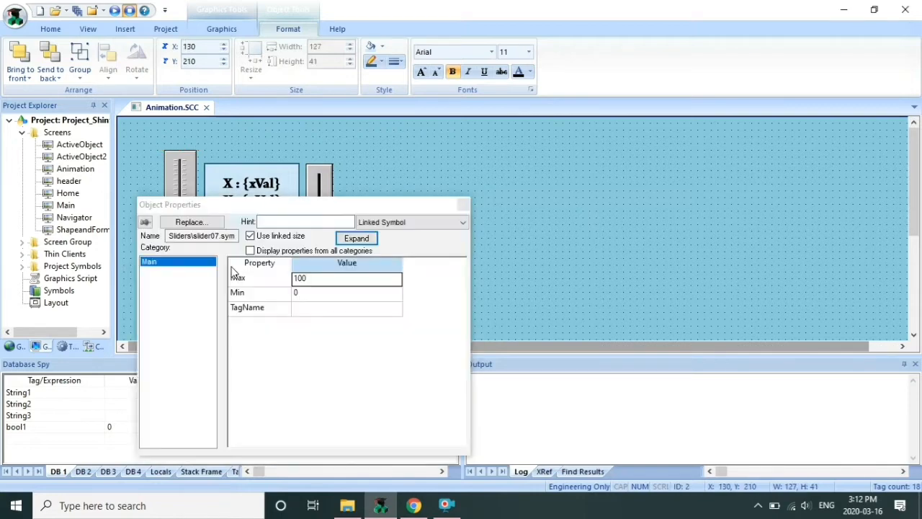
double_click(308, 318)
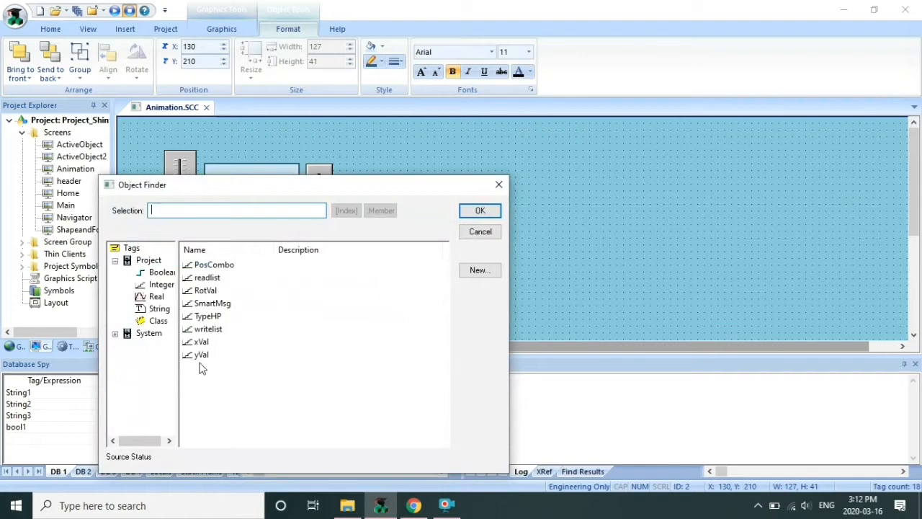
click(201, 358)
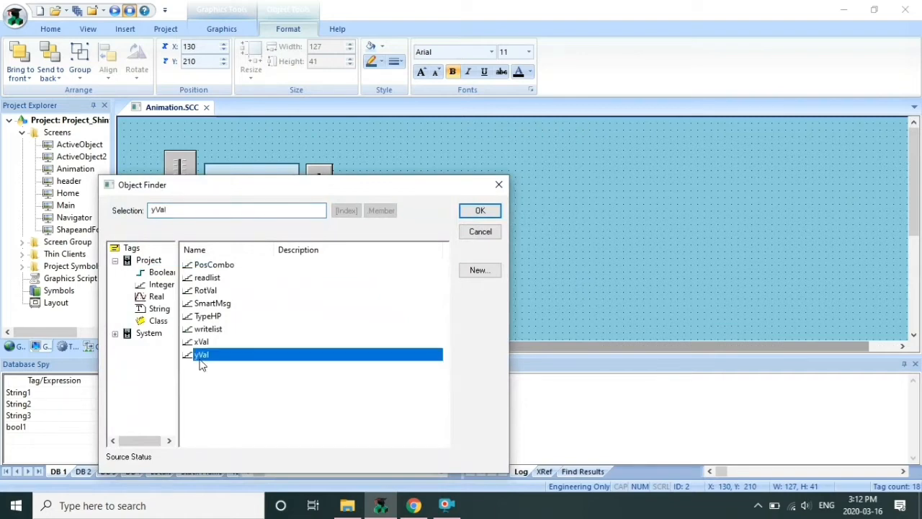
click(467, 213)
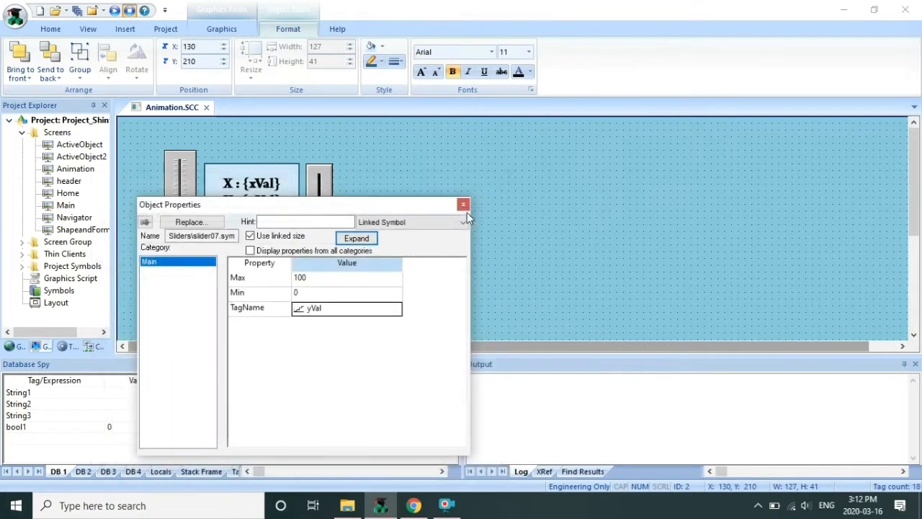
click(463, 204)
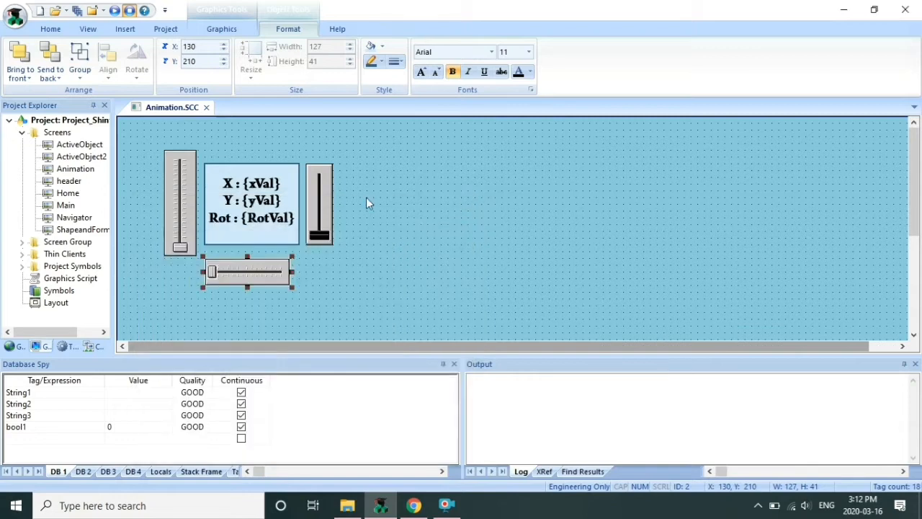
Bind the right vertical slider's TagName to RotVal
double_click(328, 207)
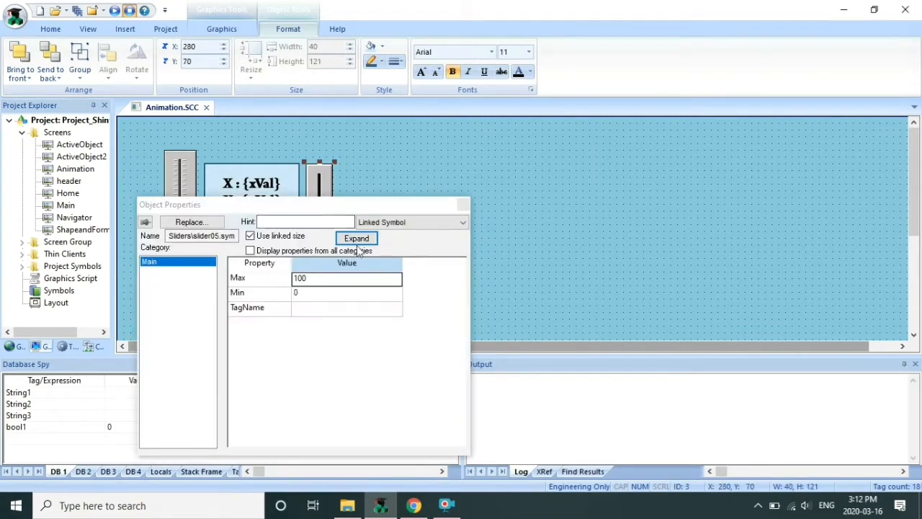
double_click(348, 313)
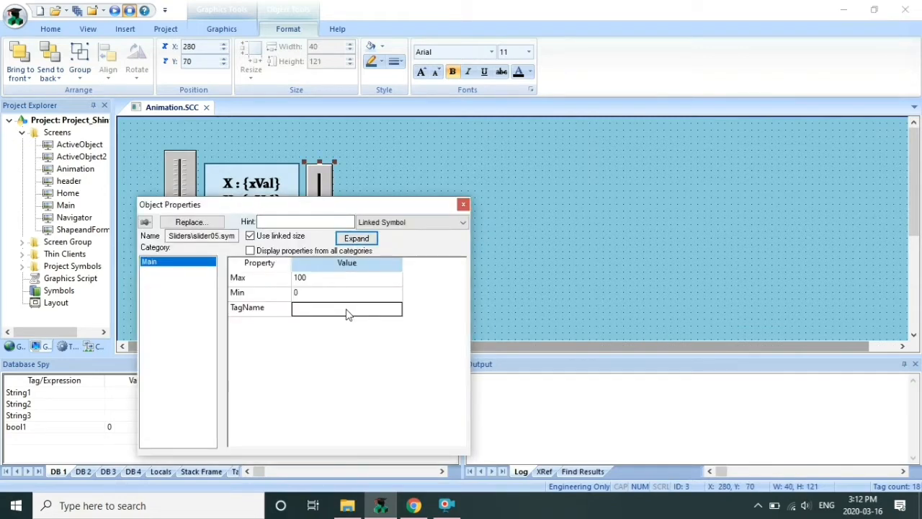
click(200, 292)
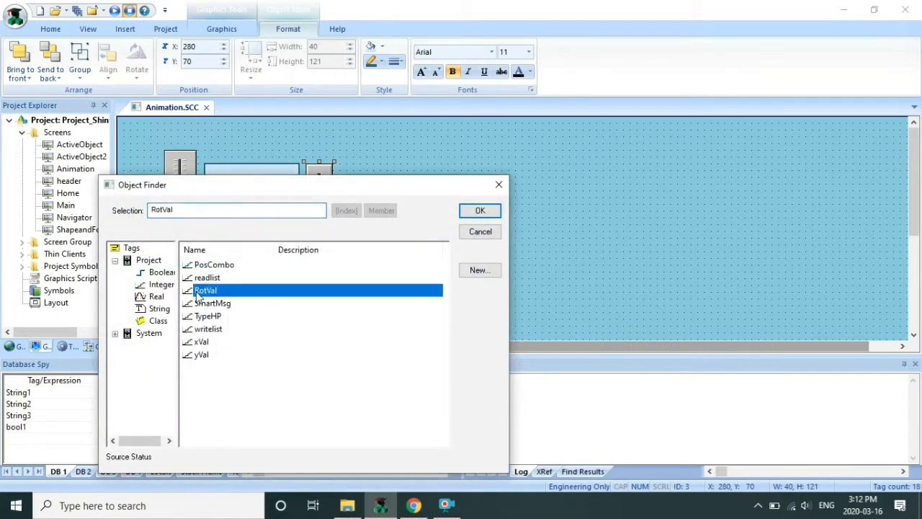
click(478, 213)
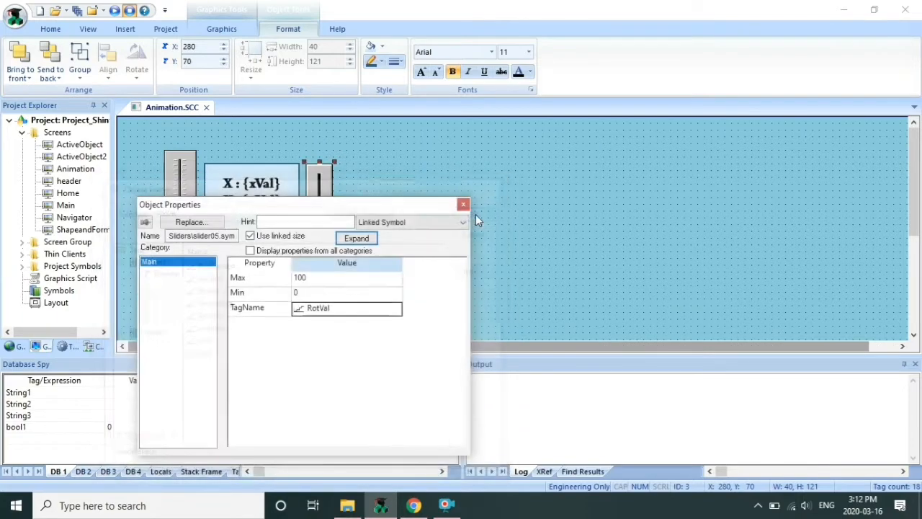
click(463, 205)
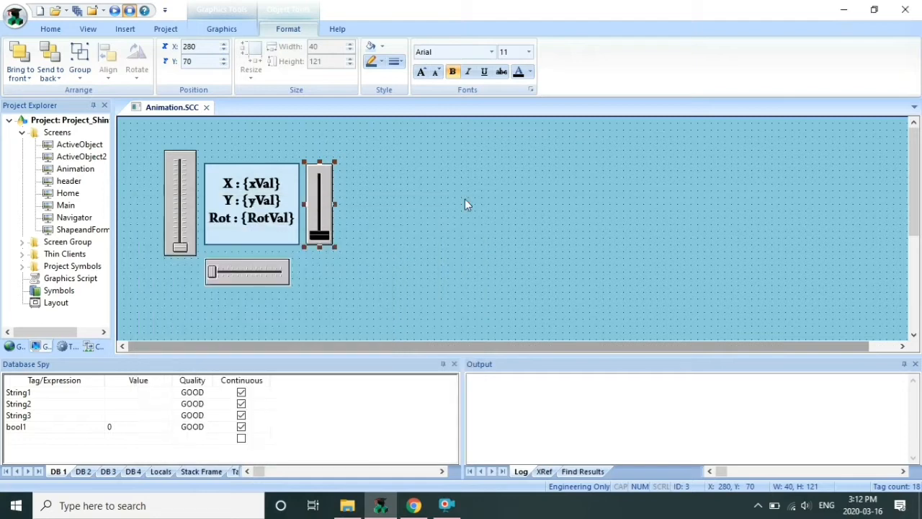
Save and close Animation.SCC, then open the Navigator screen
click(206, 108)
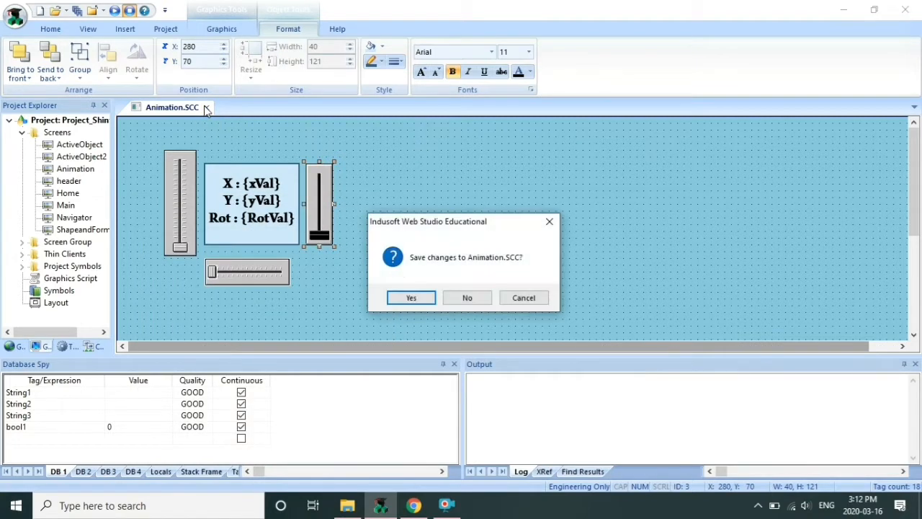
click(418, 297)
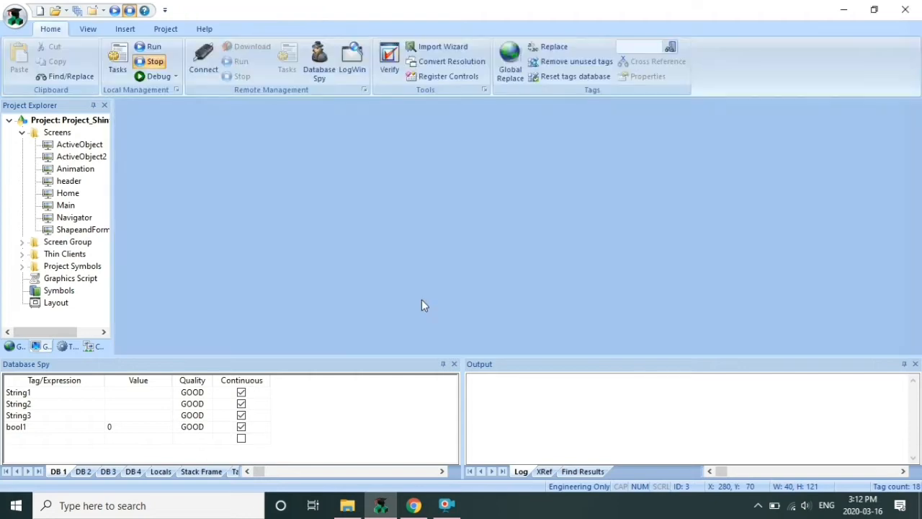
click(83, 219)
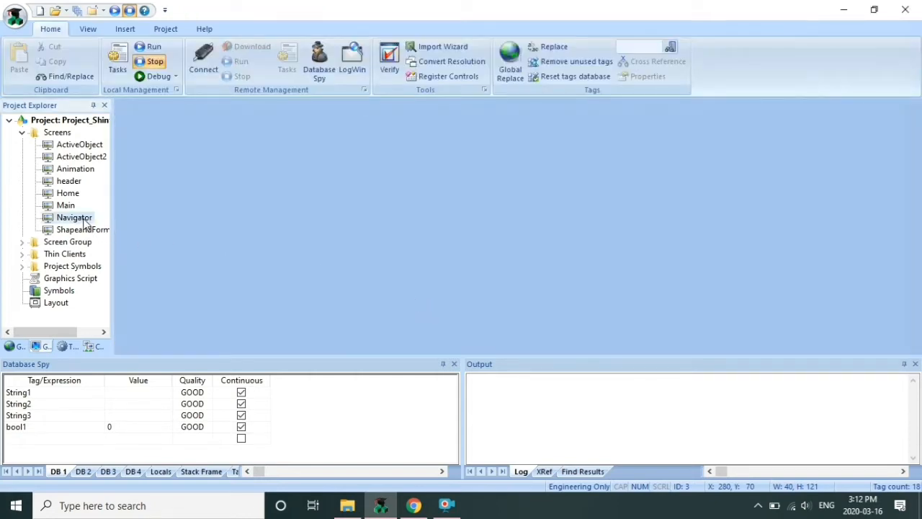
double_click(83, 218)
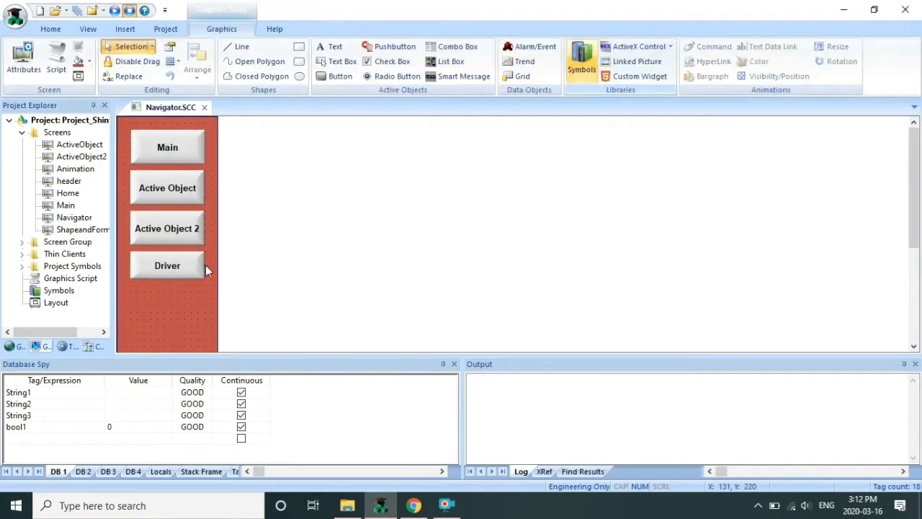
Copy the Driver button below itself and caption the copy 'Animation'
click(187, 266)
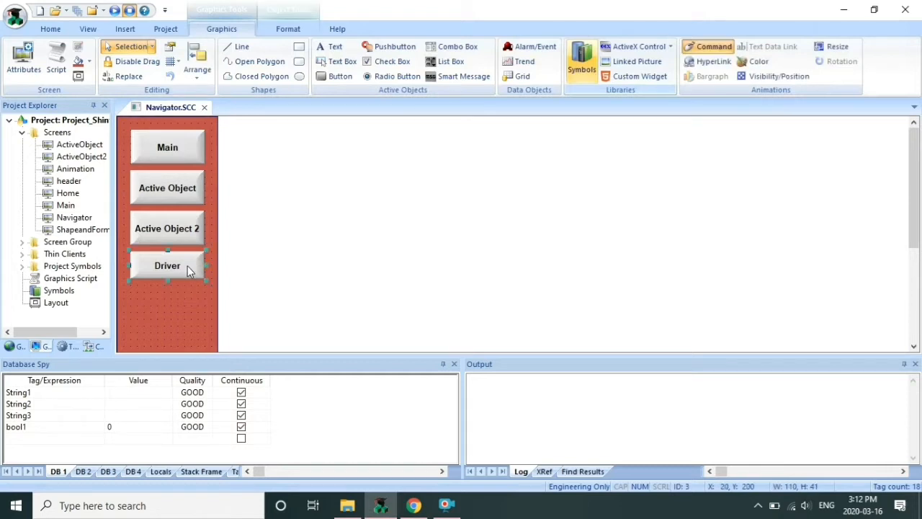
drag(189, 271, 188, 304)
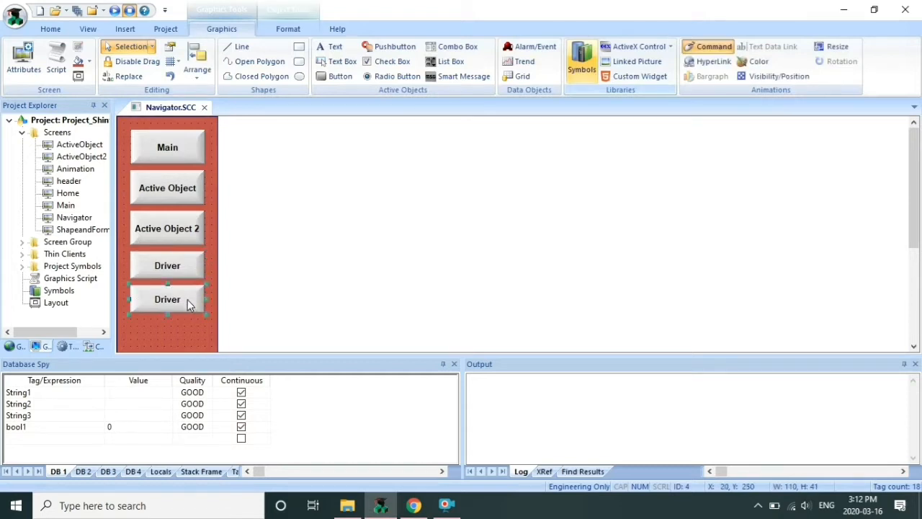
key(Escape)
double_click(183, 302)
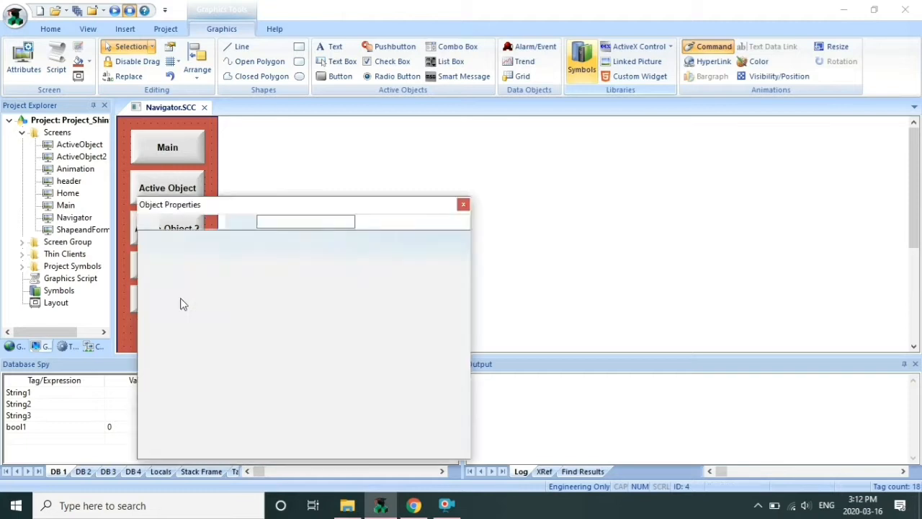
click(430, 223)
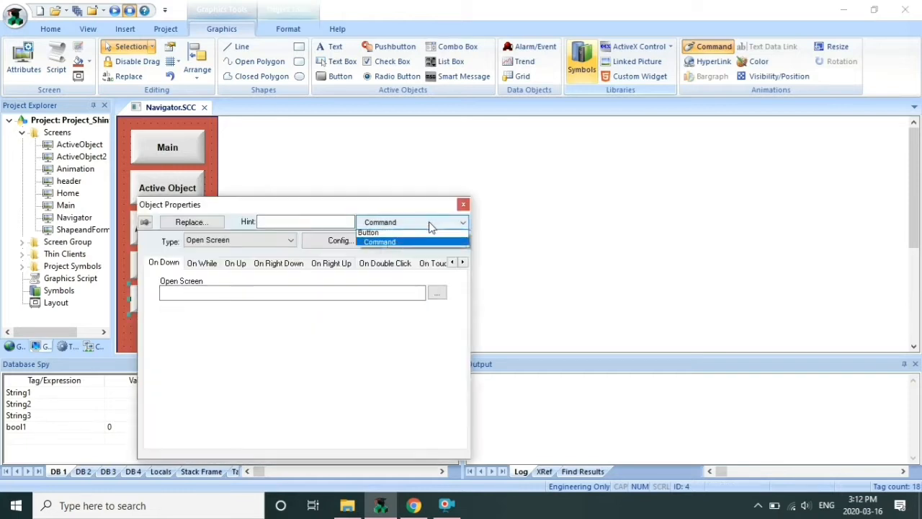
click(432, 232)
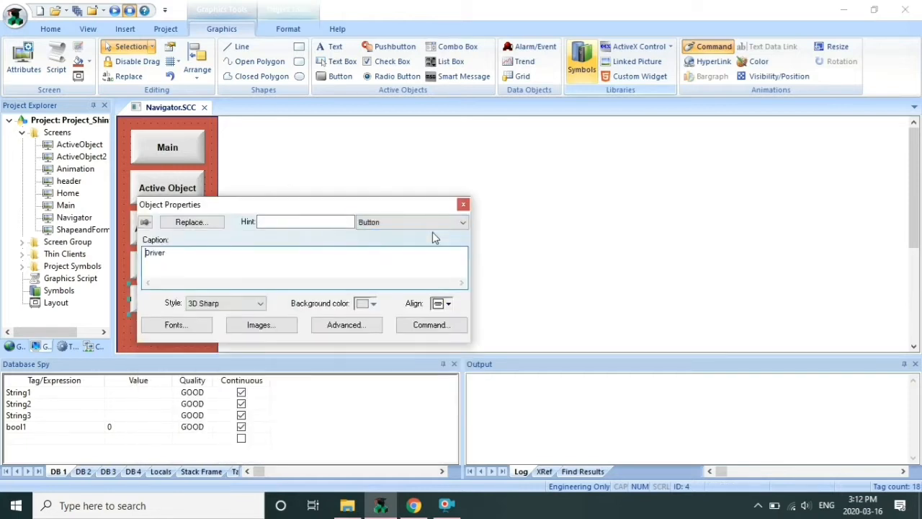
click(372, 267)
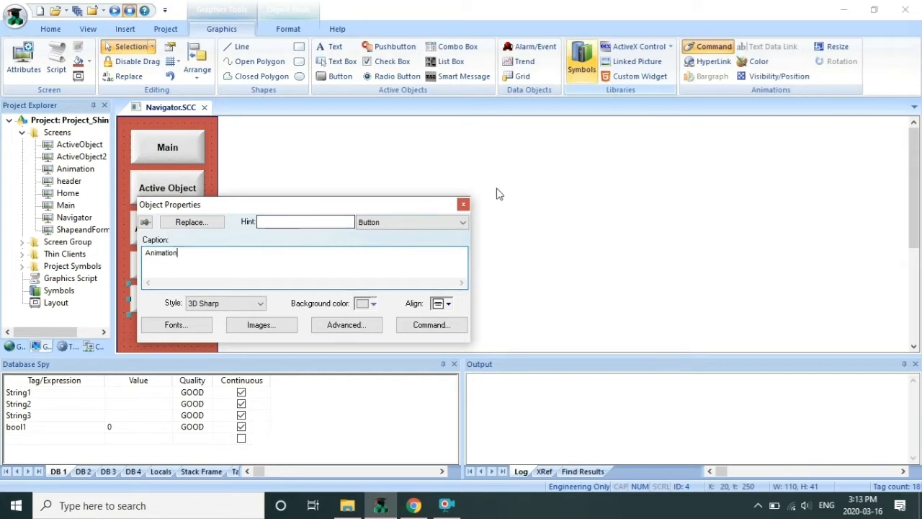
click(463, 206)
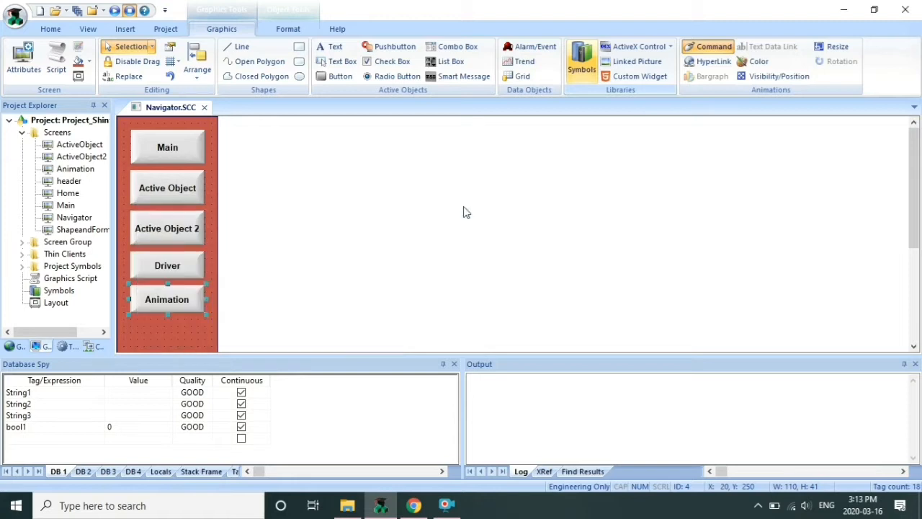
click(154, 333)
click(181, 306)
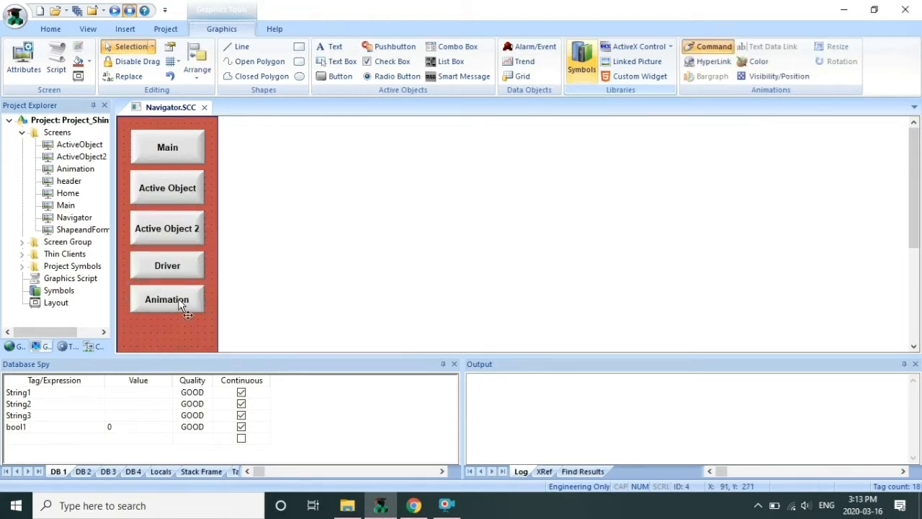
Make the Animation button open Animation.SCC, then save and close Navigator.SCC
double_click(181, 306)
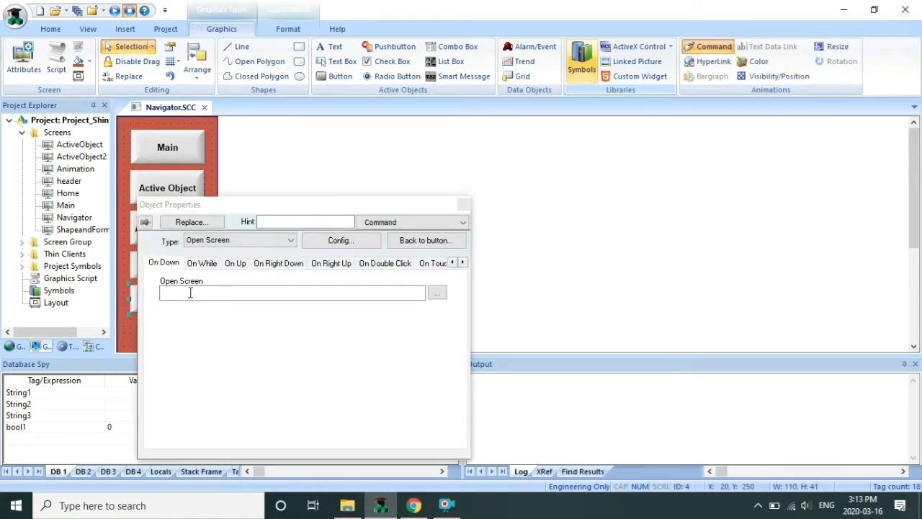
click(437, 293)
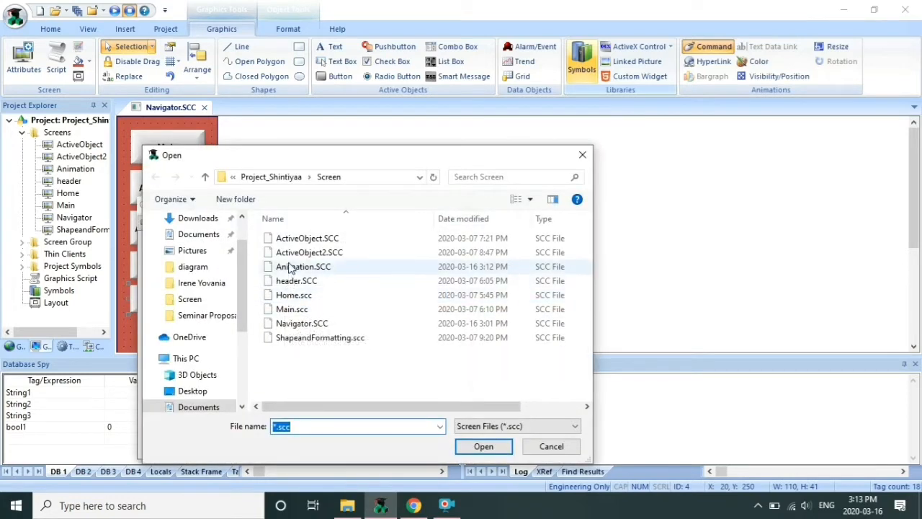
click(292, 267)
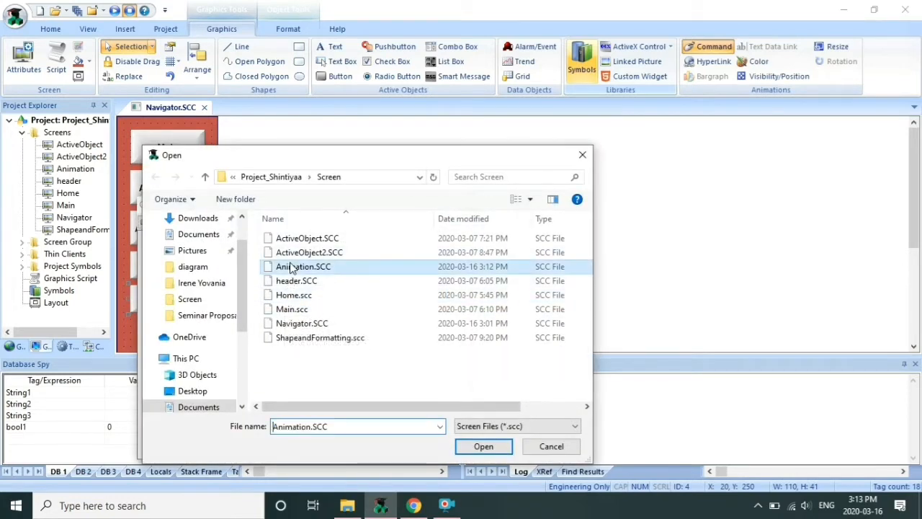
click(481, 447)
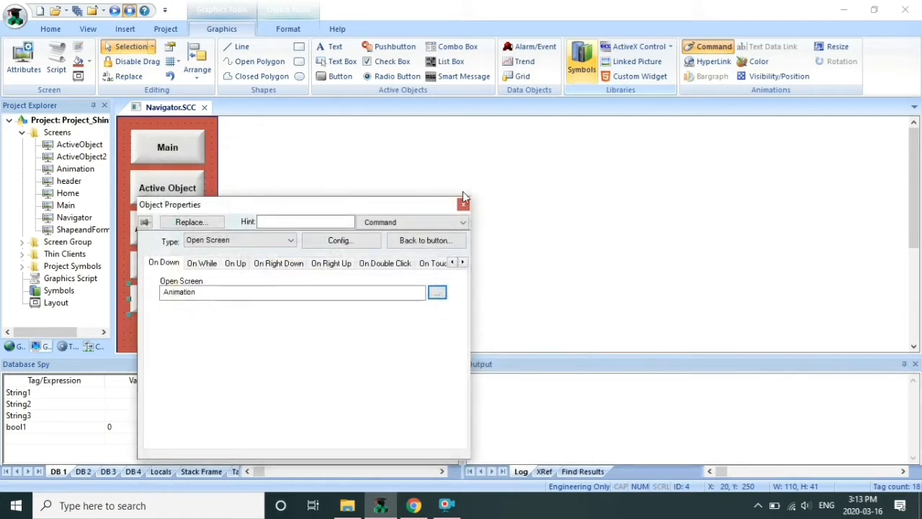
click(463, 206)
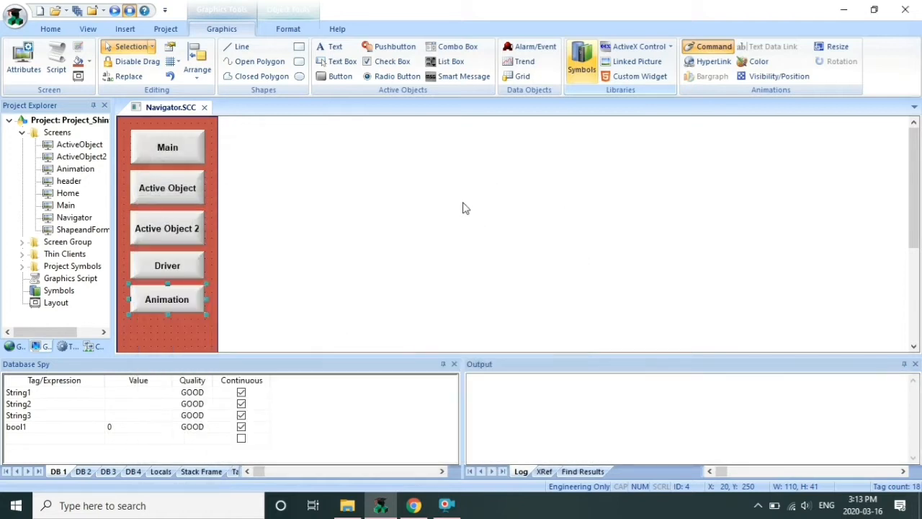
click(203, 107)
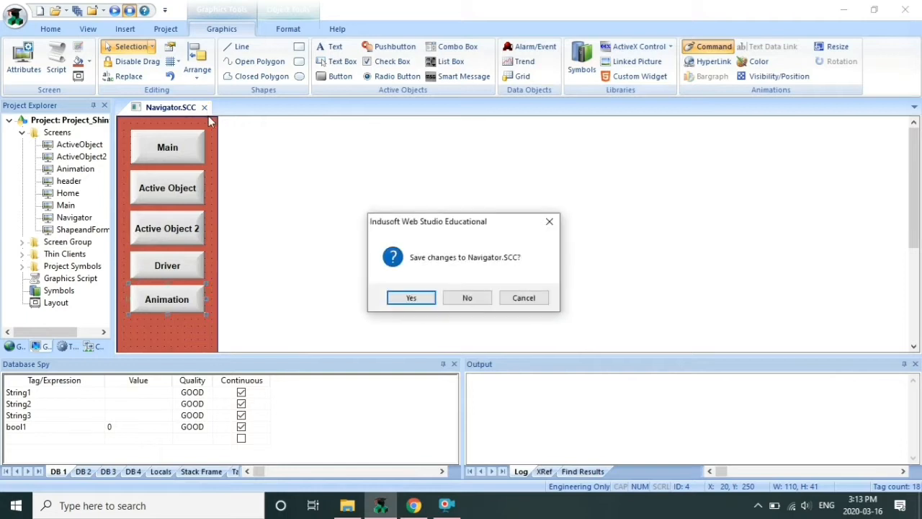
click(411, 298)
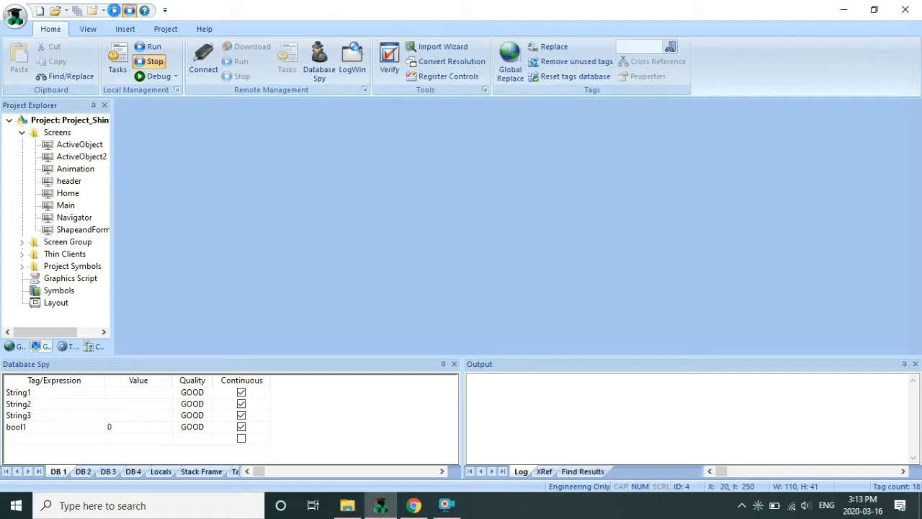
click(114, 10)
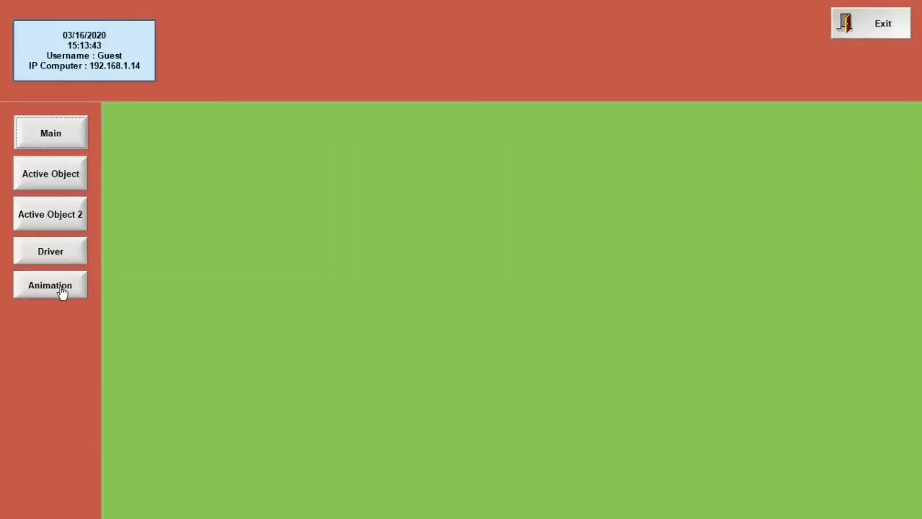
click(62, 291)
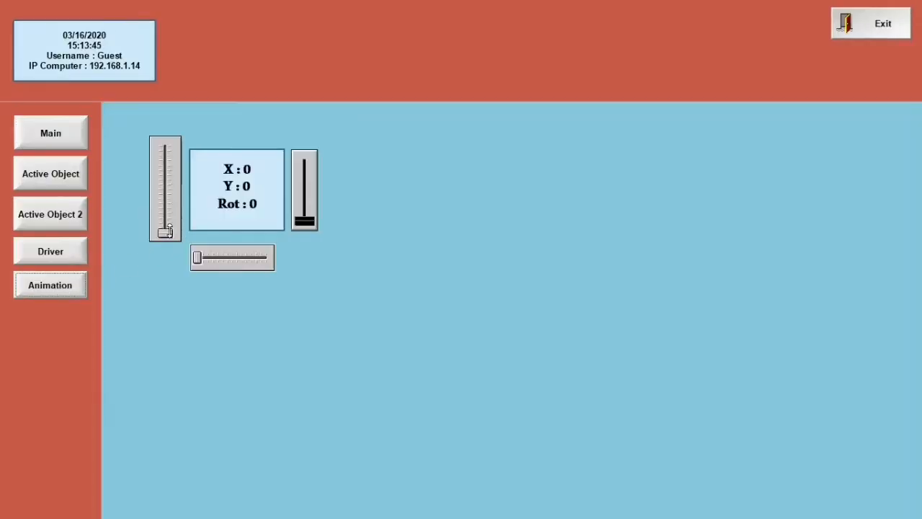
drag(166, 232, 172, 207)
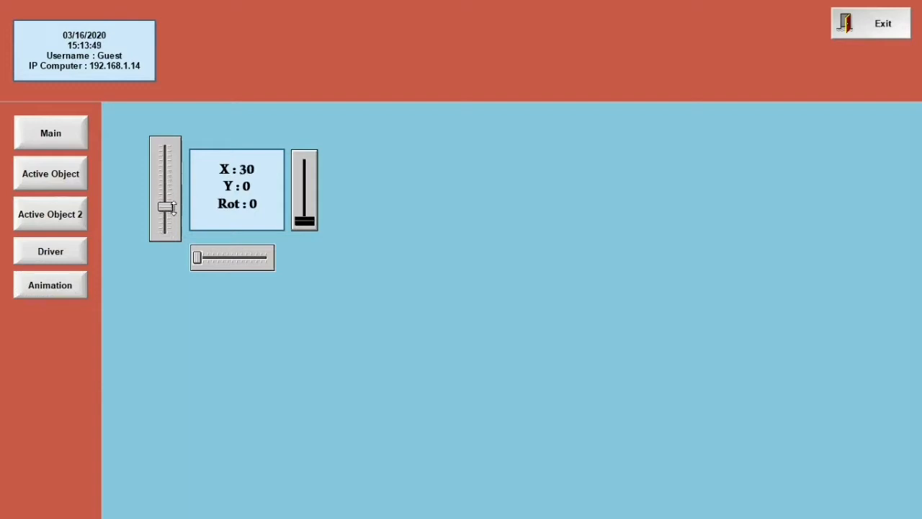
drag(196, 257, 215, 257)
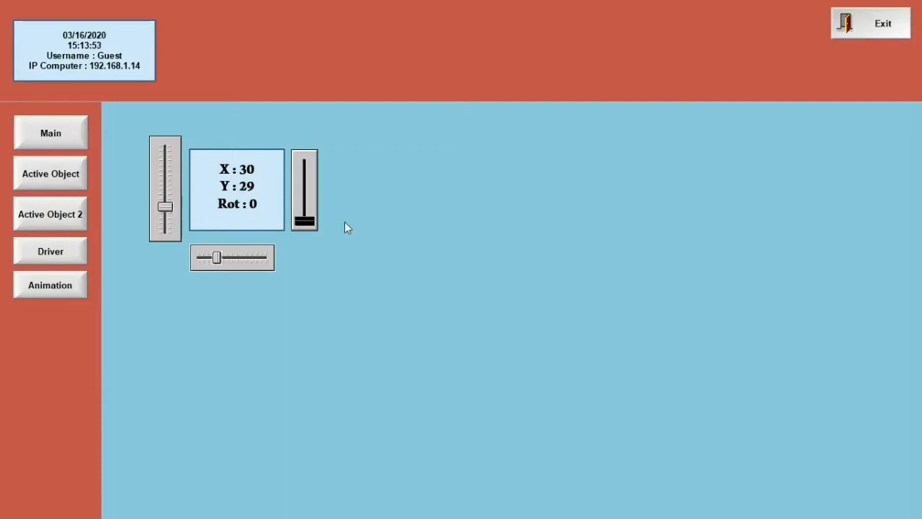
drag(305, 221, 305, 189)
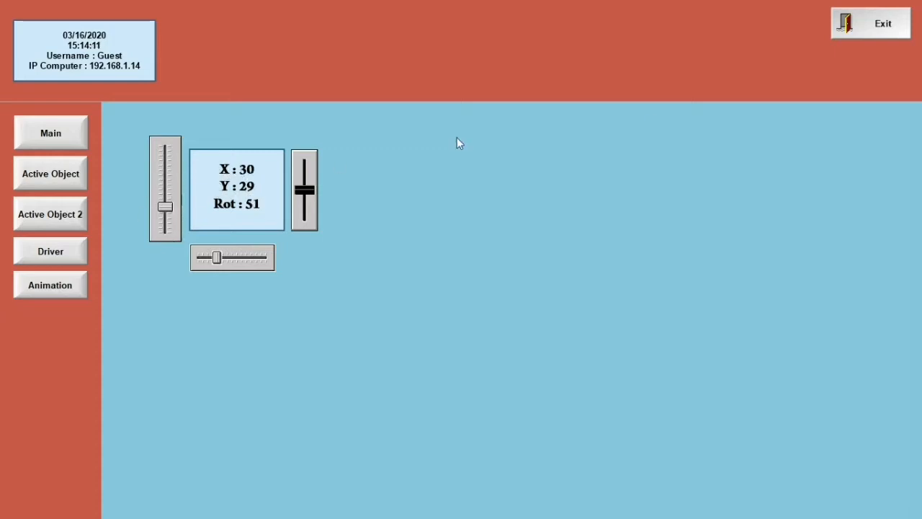
click(873, 28)
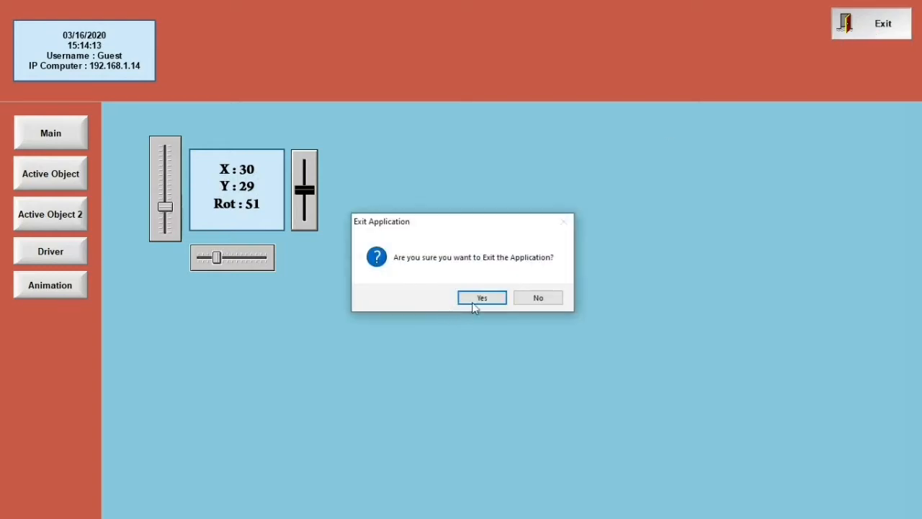
click(481, 299)
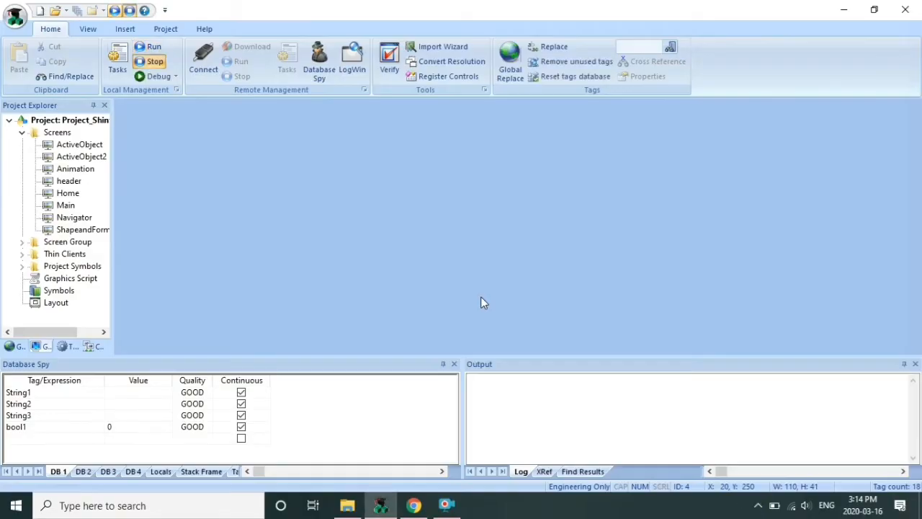
Open the Animation screen and draw a new Text button right of the readout
double_click(81, 172)
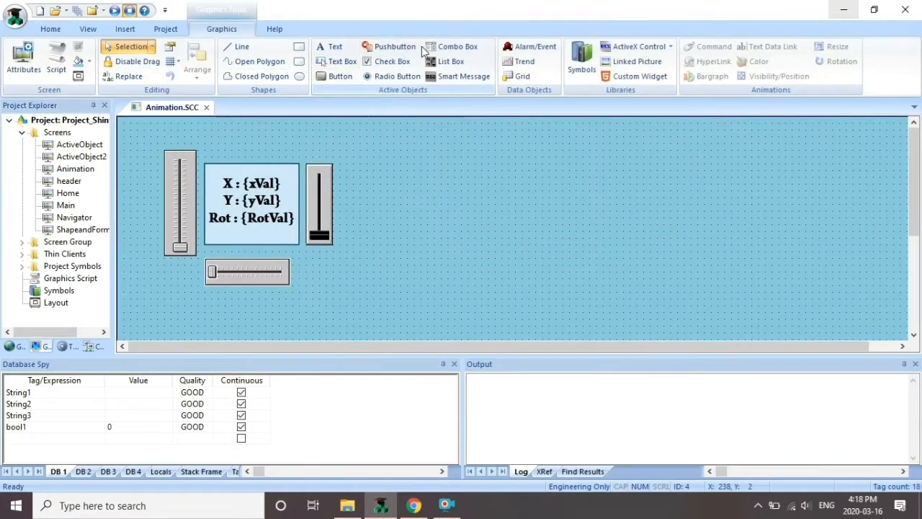
click(337, 76)
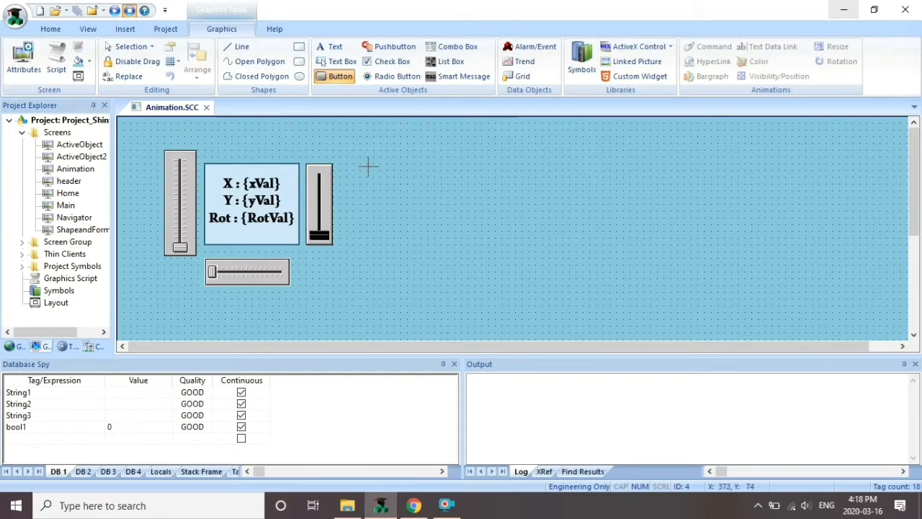
mouse_move(365, 165)
mouse_down()
mouse_move(403, 169)
mouse_move(425, 193)
mouse_up()
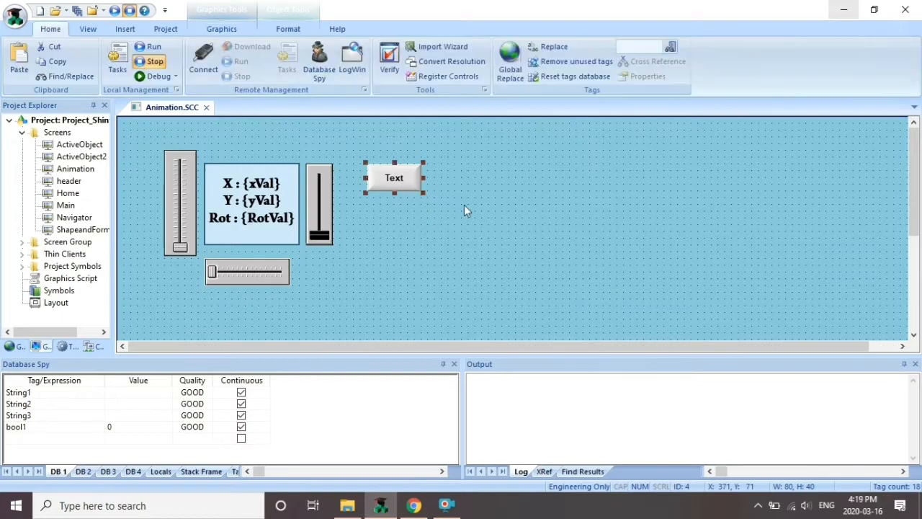
click(216, 29)
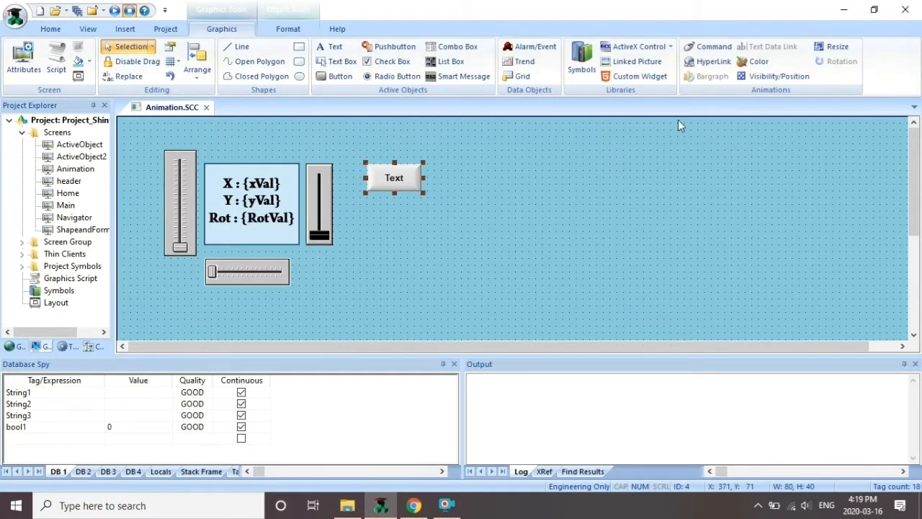
click(715, 48)
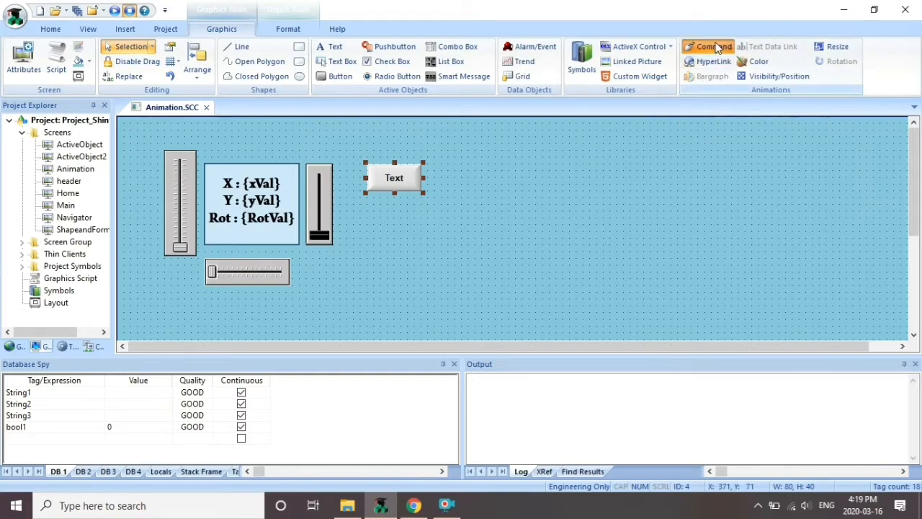
double_click(414, 177)
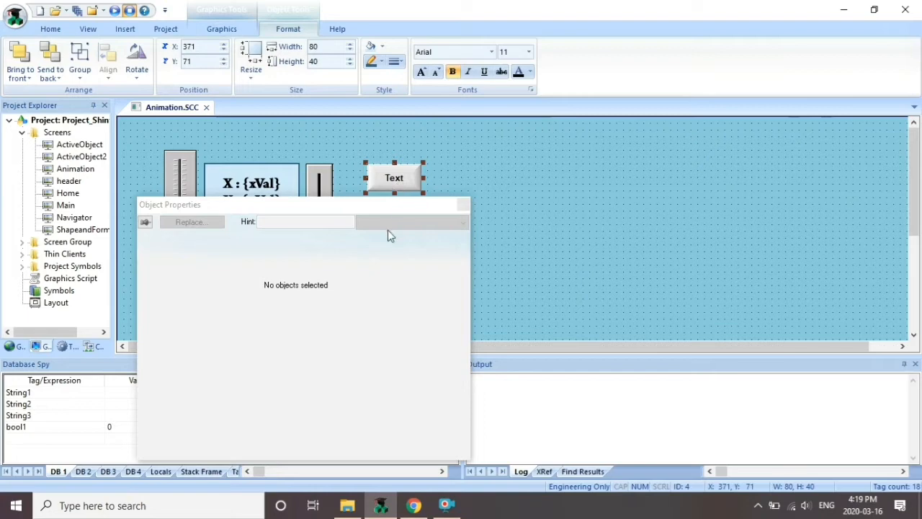
click(463, 204)
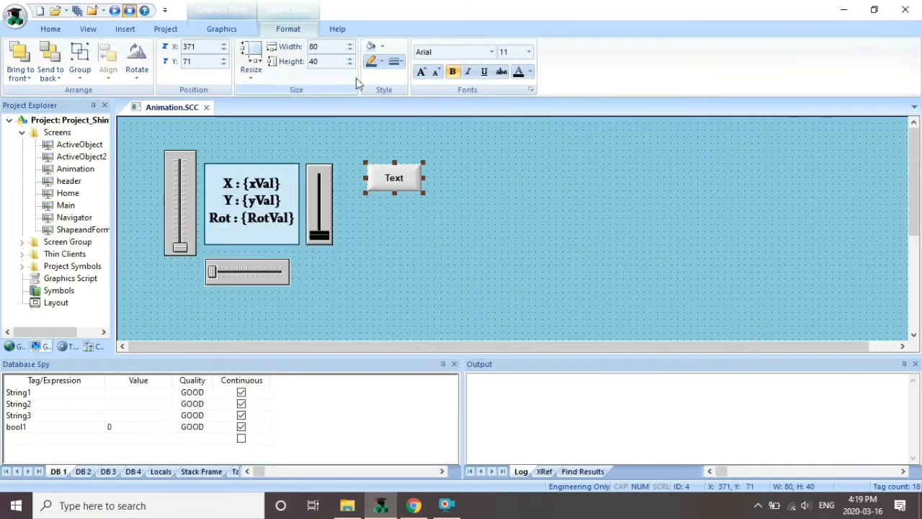
click(220, 29)
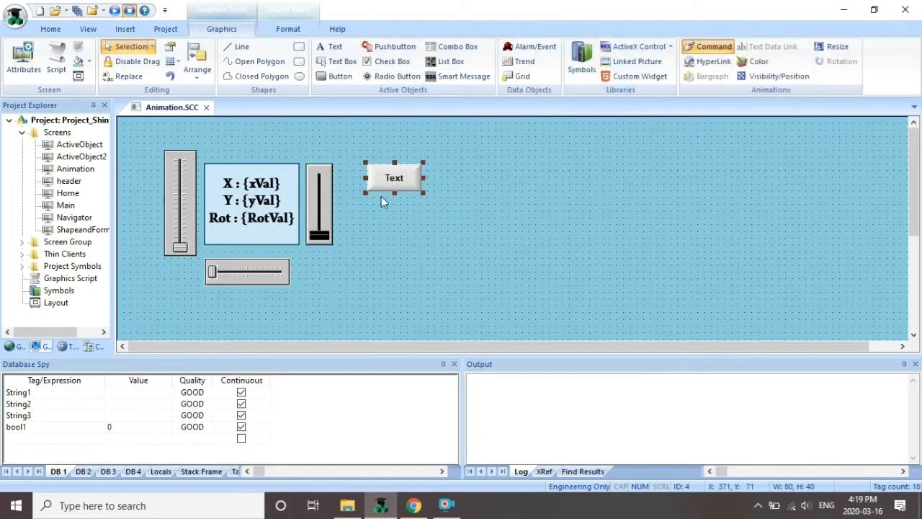
click(394, 179)
Set the Text button's On Down action type to Built-in Language
double_click(394, 179)
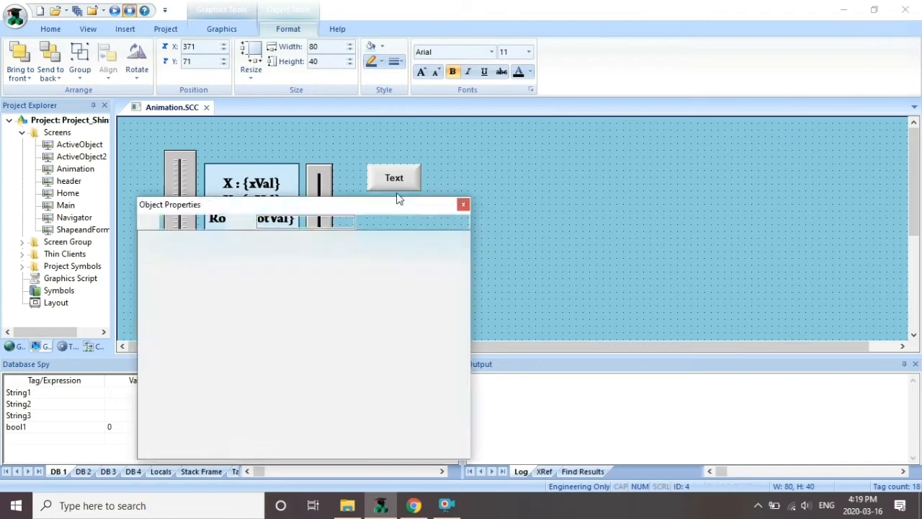
click(411, 223)
click(303, 290)
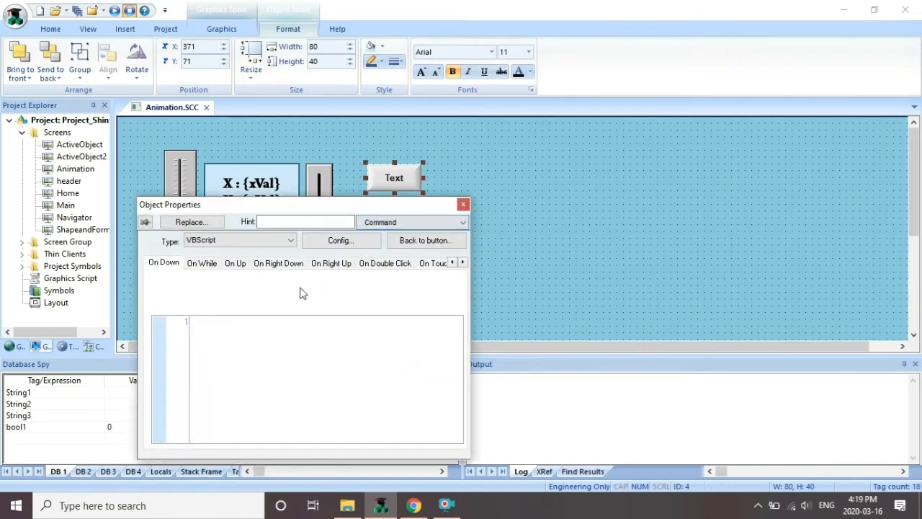
click(285, 242)
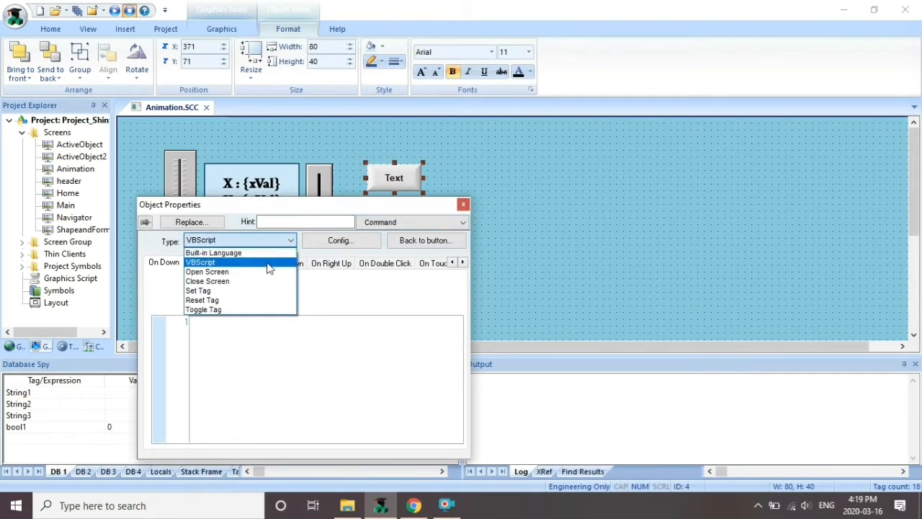
click(268, 254)
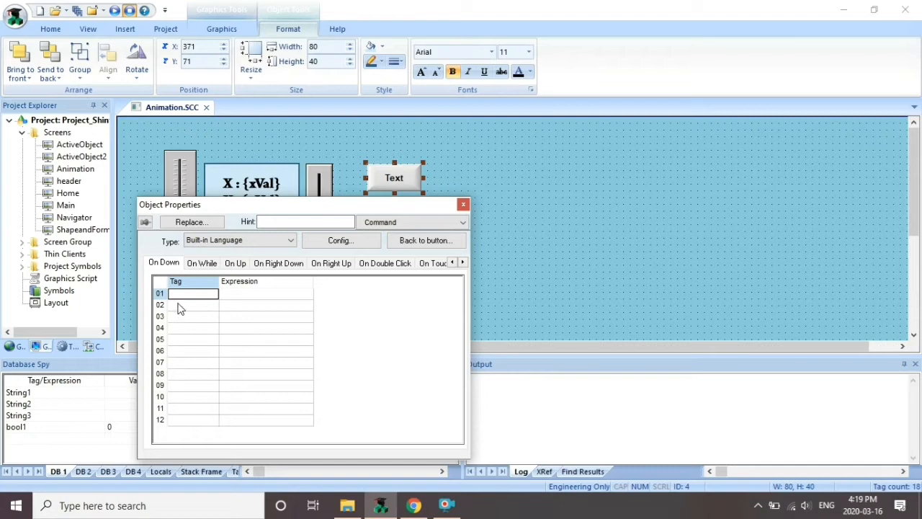
Make the command set tag xVal to the expression xVal +1
click(239, 295)
click(203, 295)
double_click(204, 294)
click(202, 344)
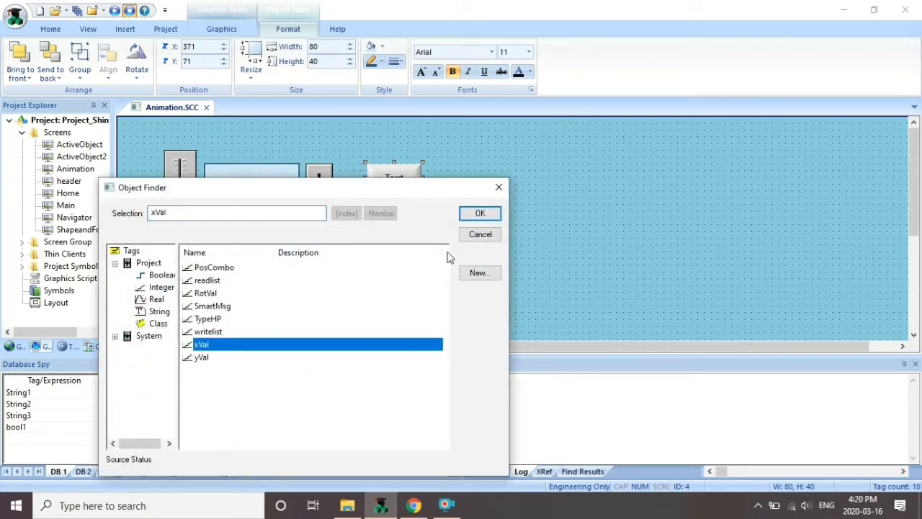
click(484, 215)
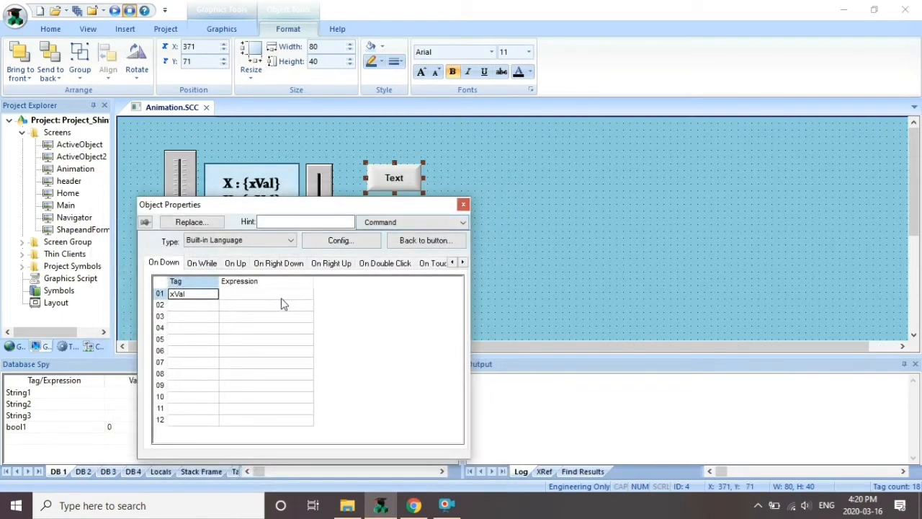
double_click(281, 301)
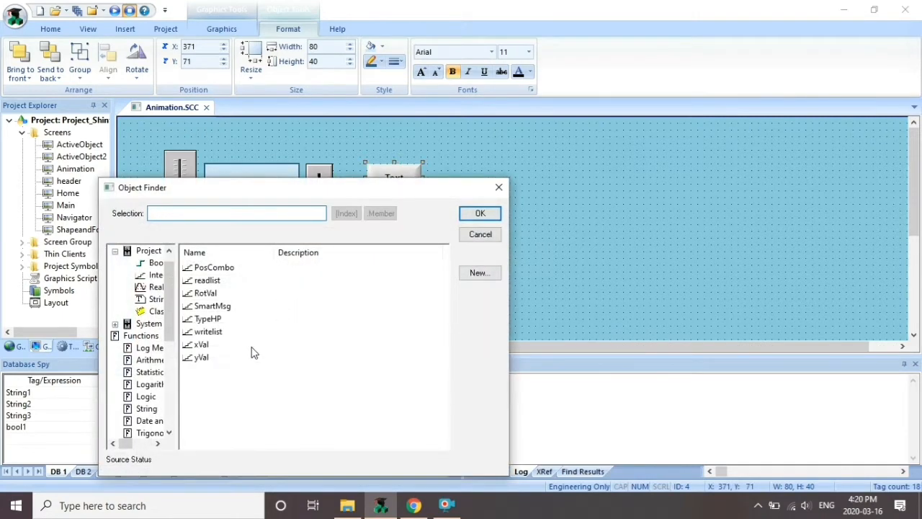
click(191, 346)
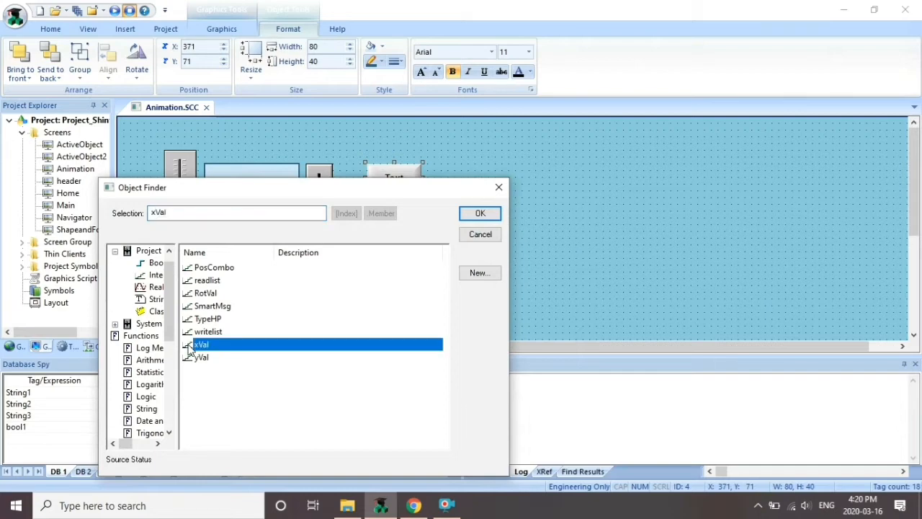
click(480, 214)
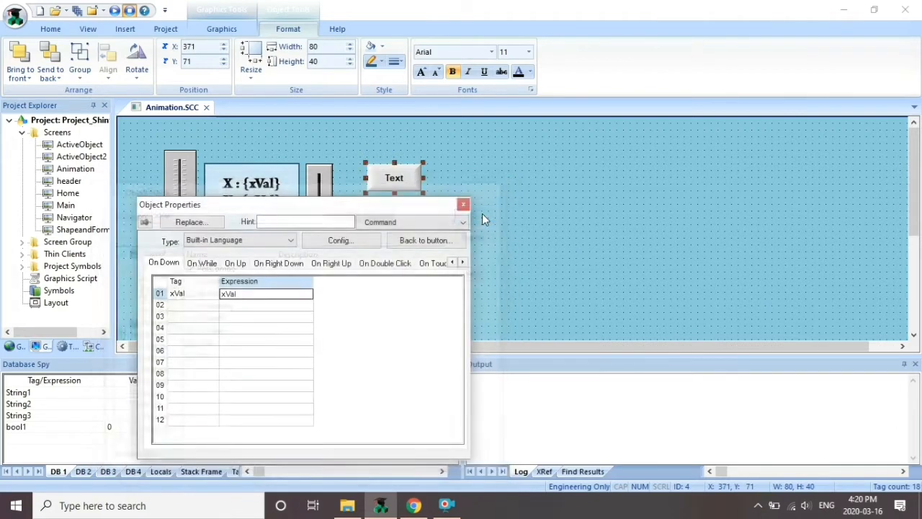
click(244, 298)
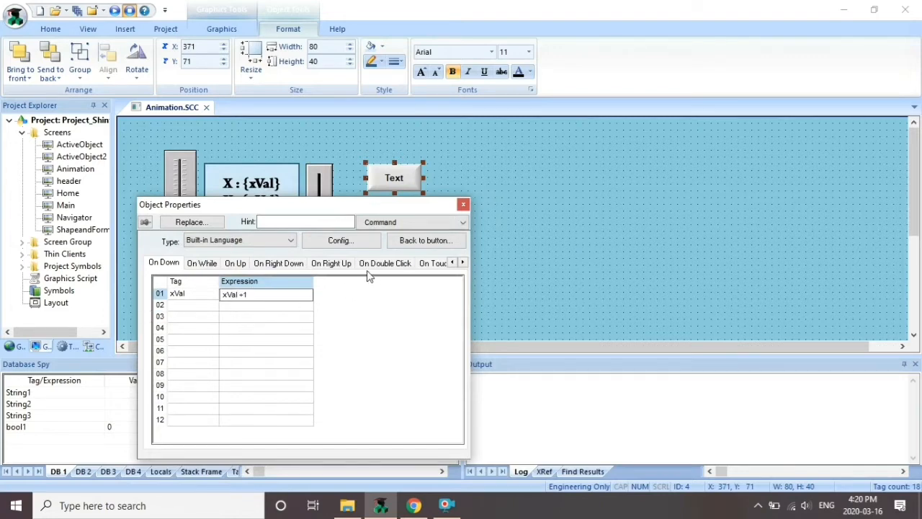
click(310, 339)
click(462, 205)
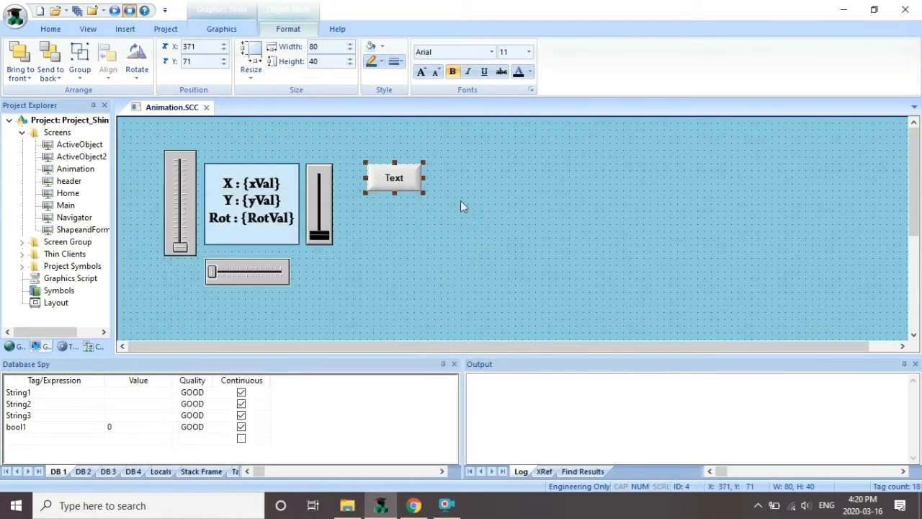
Save and close Animation.SCC, test the Animation screen in runtime, then exit the runtime
click(206, 108)
click(424, 305)
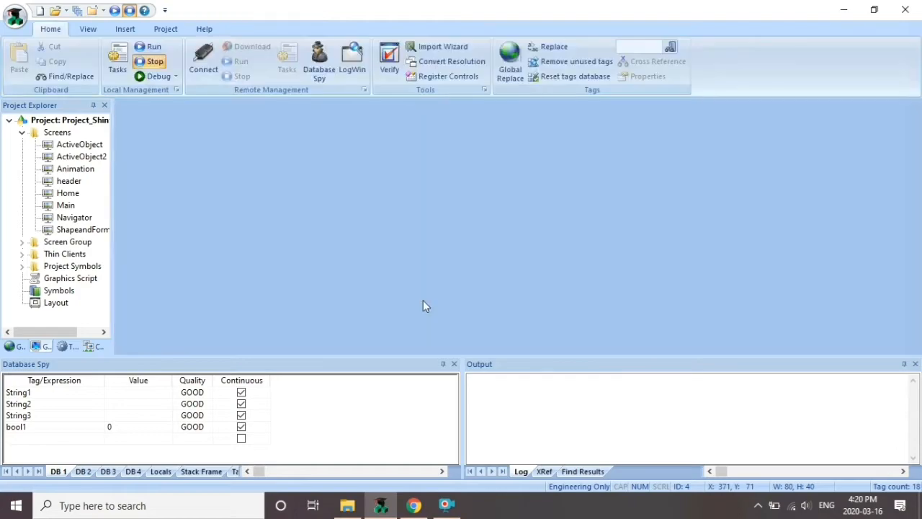
click(147, 47)
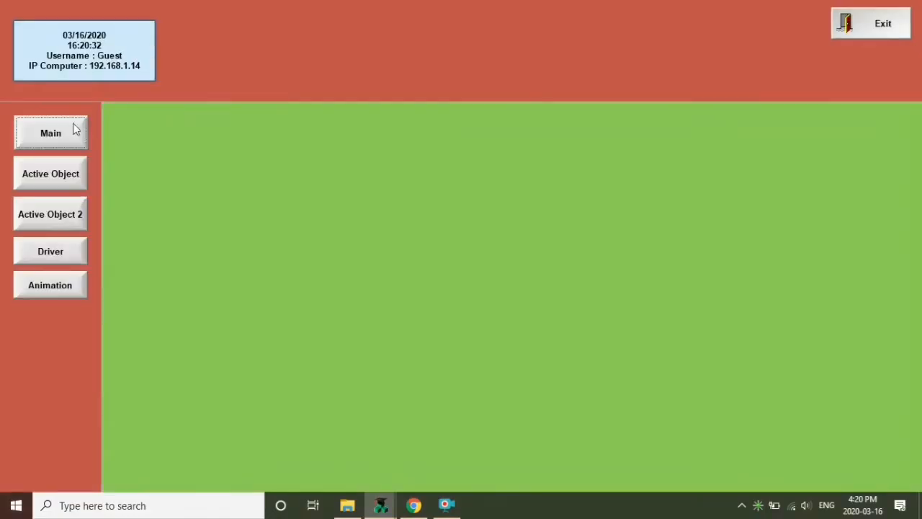
click(72, 293)
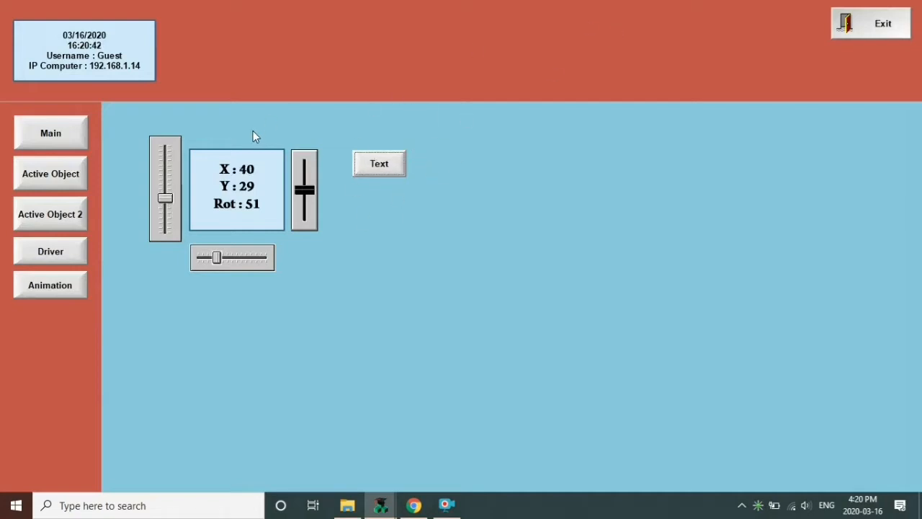
click(900, 20)
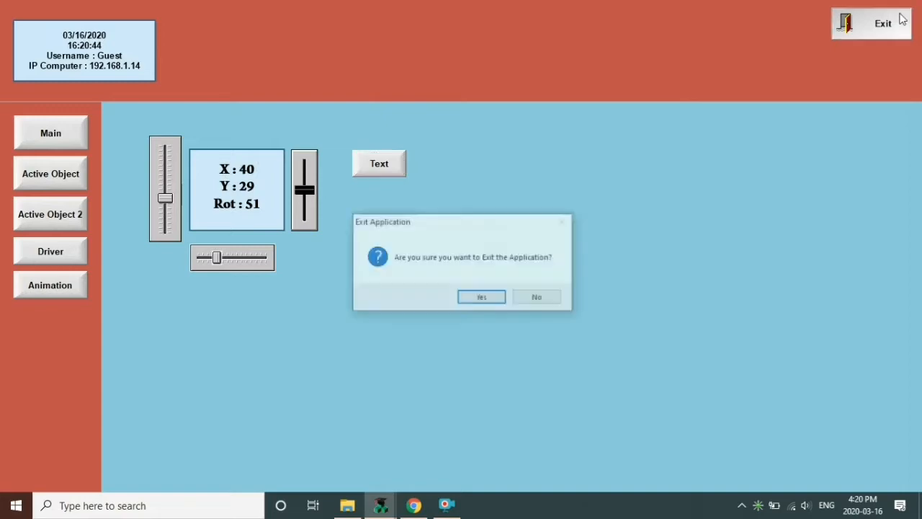
click(488, 297)
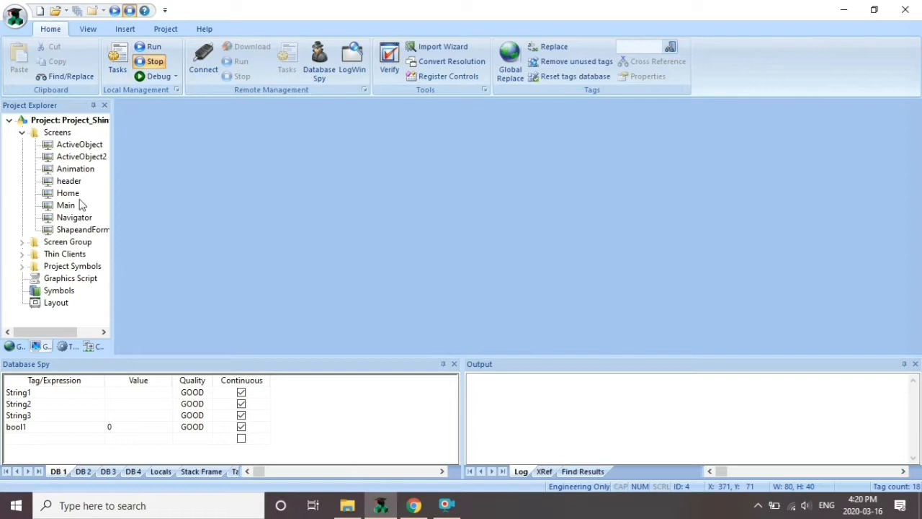
Reopen Animation.SCC and switch the Text button's On While action to Built-in Language
double_click(76, 170)
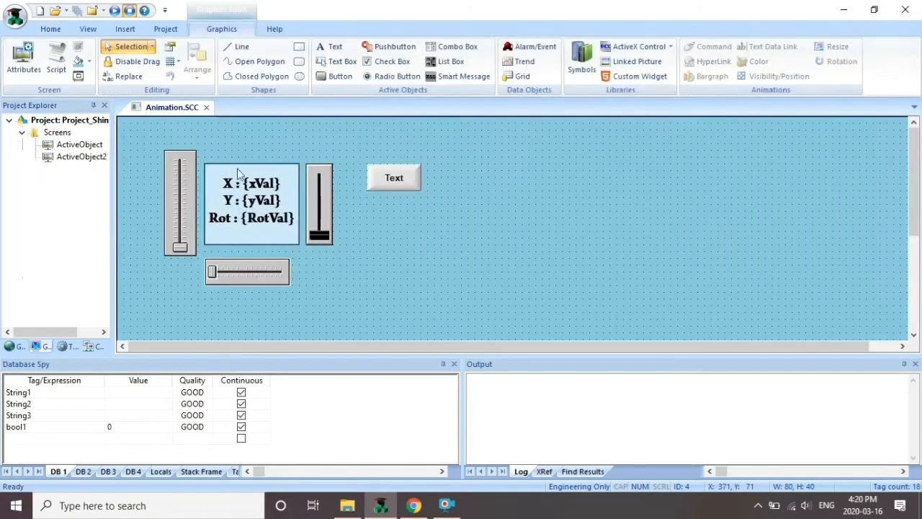
click(393, 180)
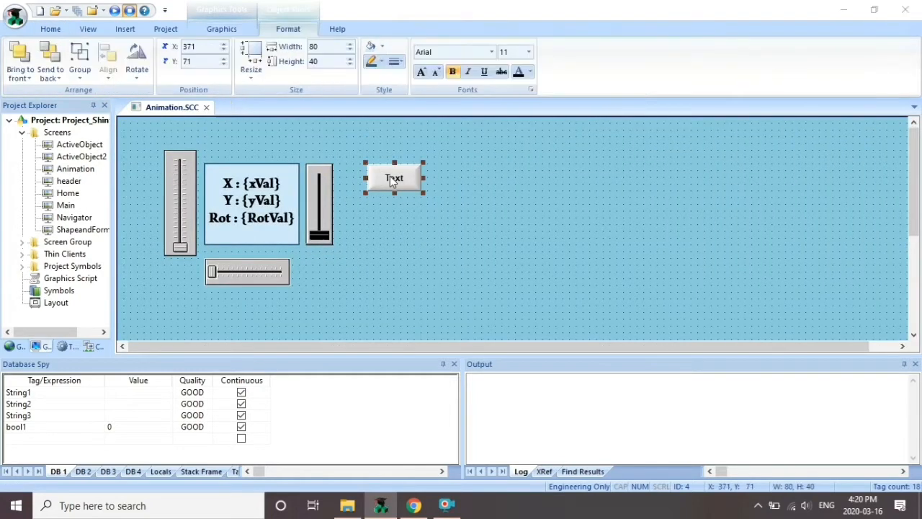
double_click(393, 181)
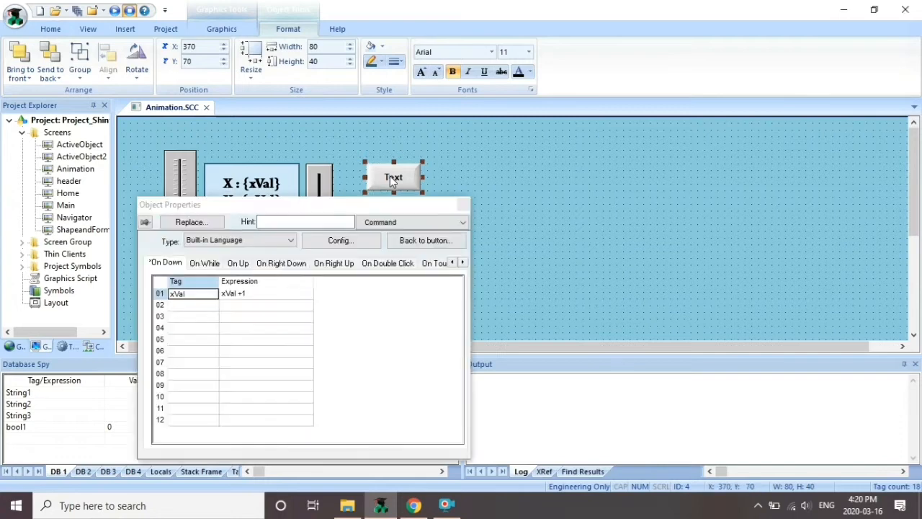
click(216, 263)
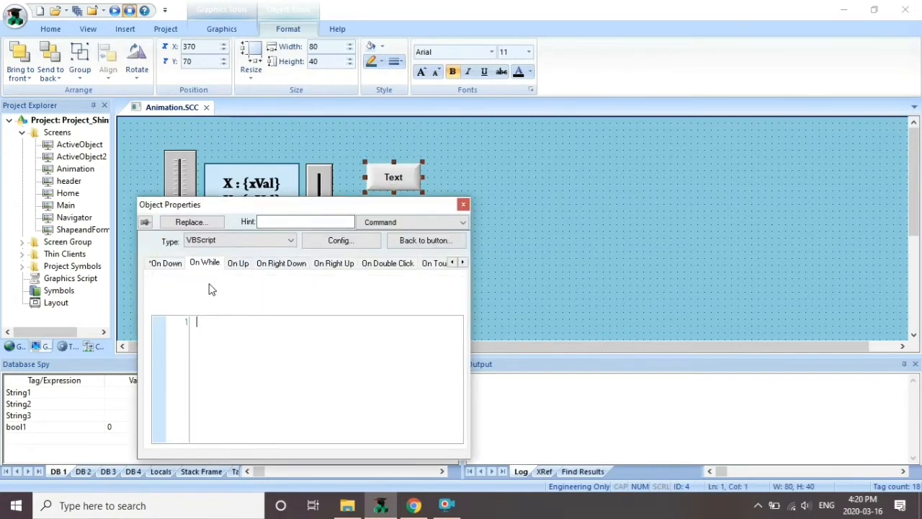
click(243, 242)
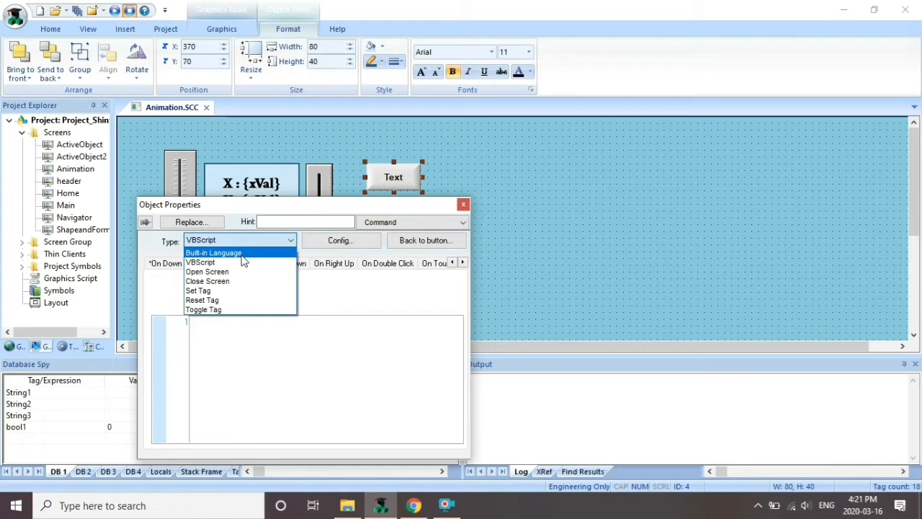
click(242, 255)
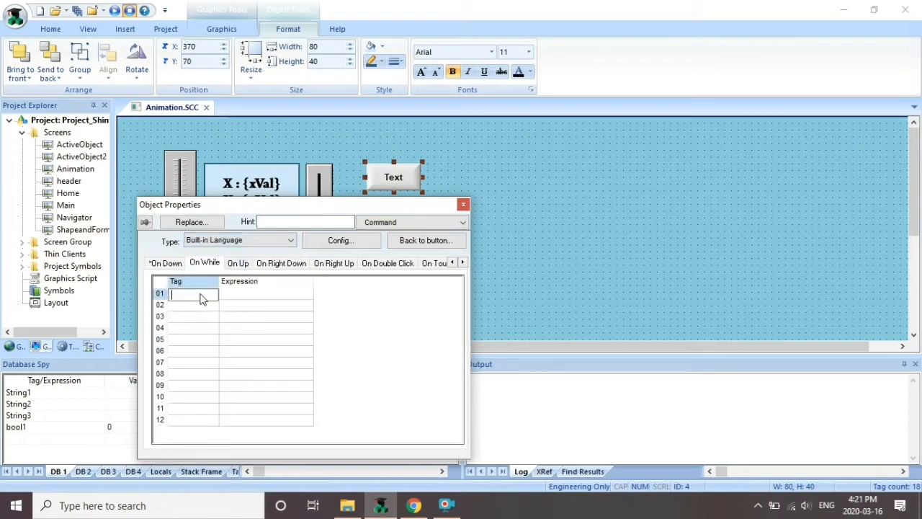
Set the On While command to tag xVal with expression xVal + 1
click(257, 294)
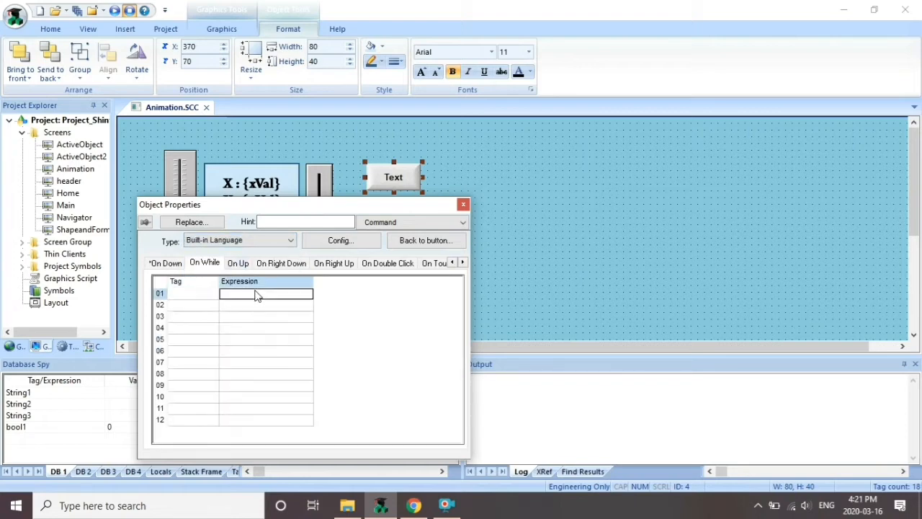
double_click(203, 303)
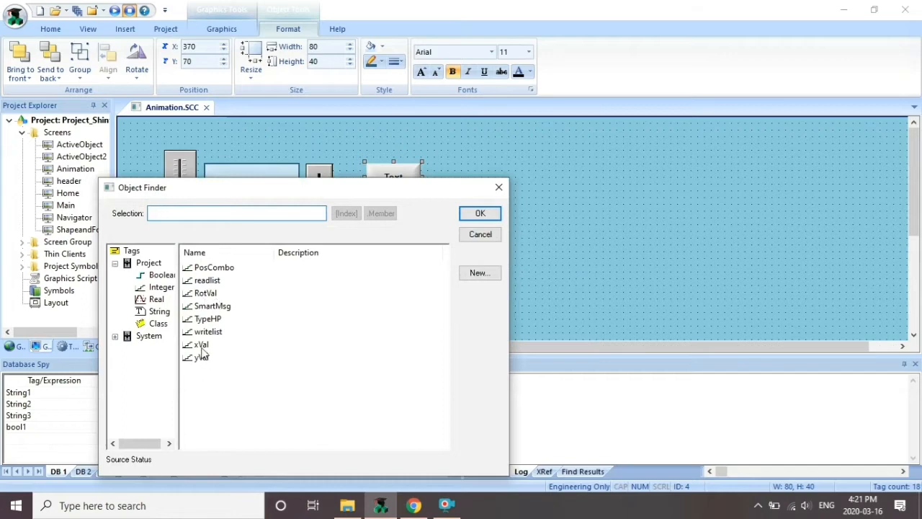
click(202, 345)
click(464, 217)
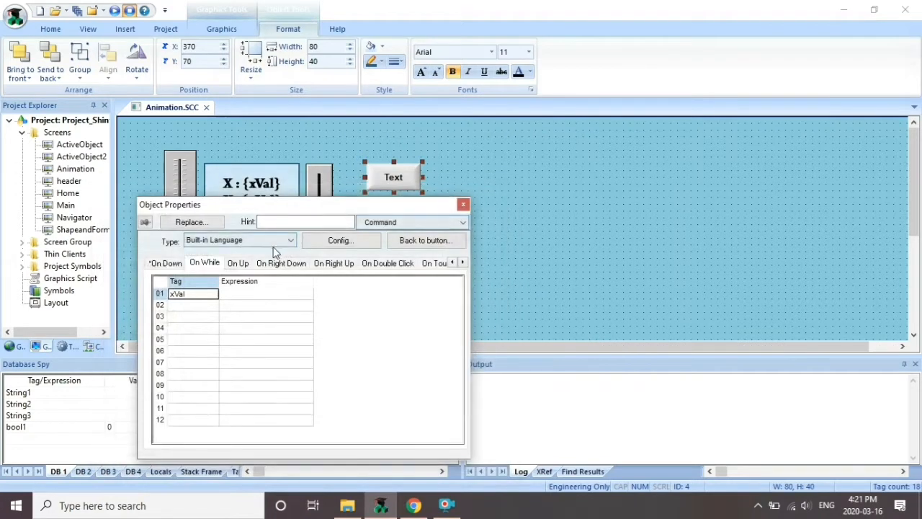
double_click(257, 294)
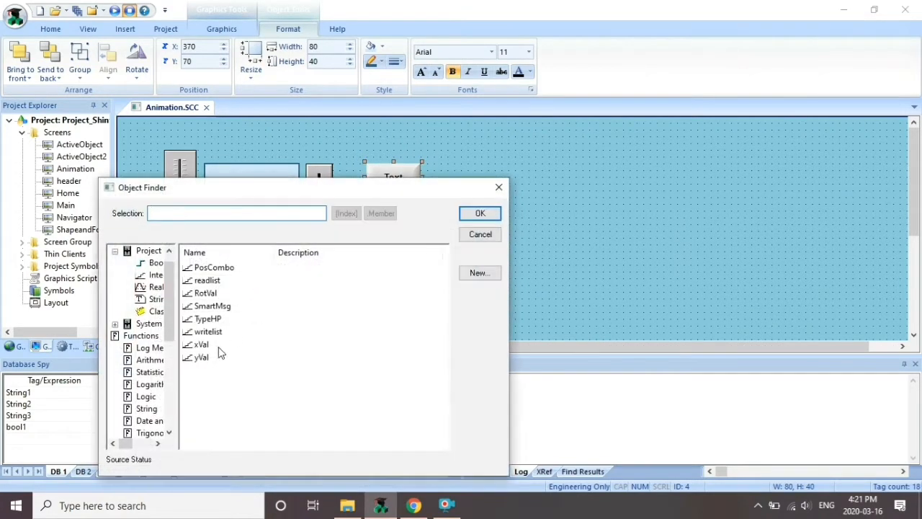
click(202, 346)
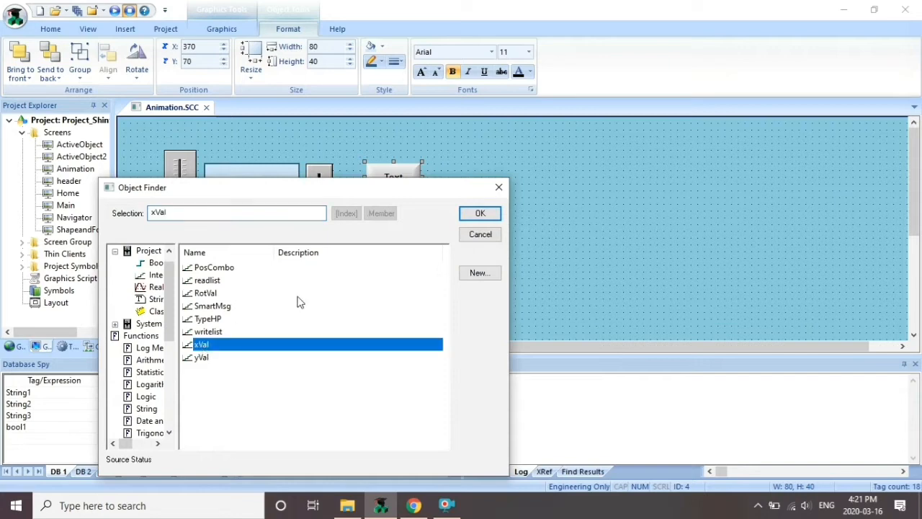
click(480, 214)
click(265, 300)
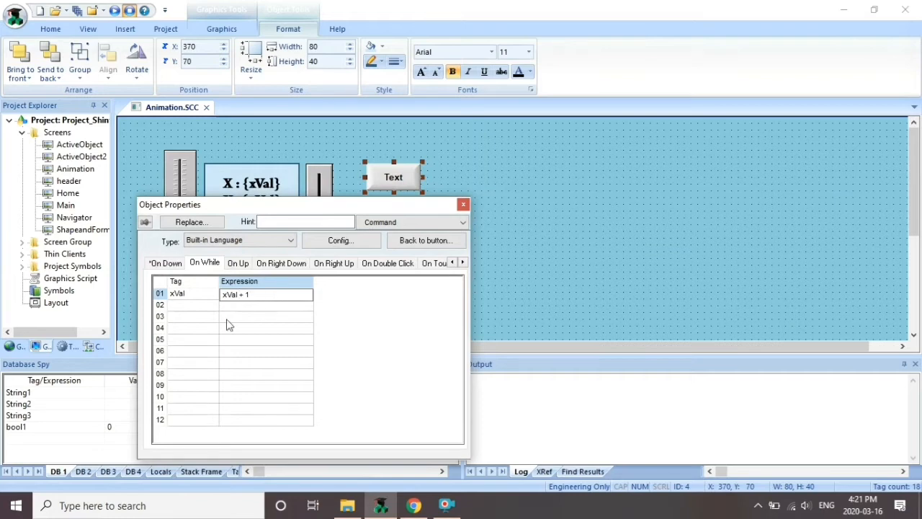
click(463, 204)
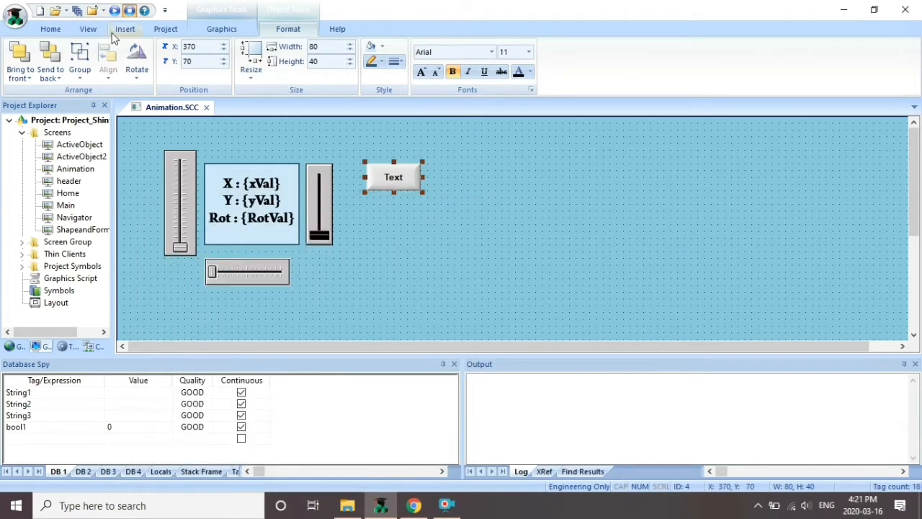
Save Animation.SCC, run the project and show the Animation screen
click(206, 107)
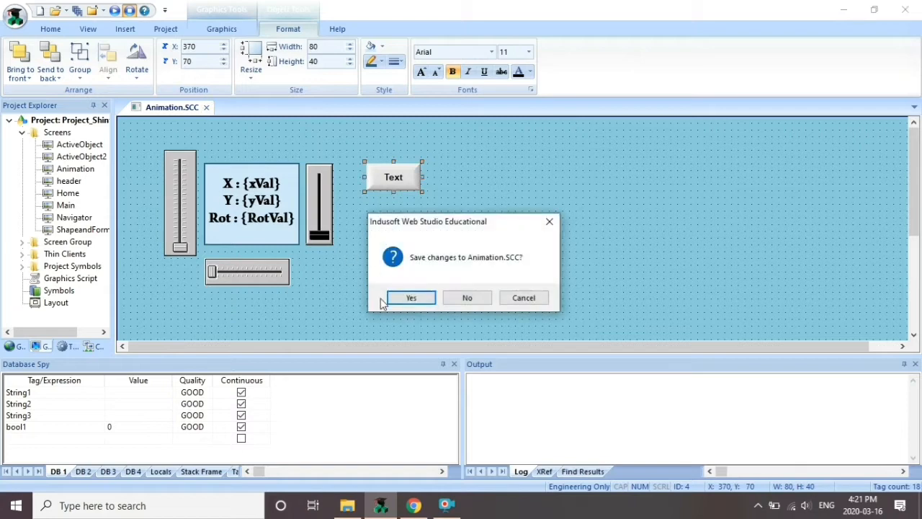
click(407, 299)
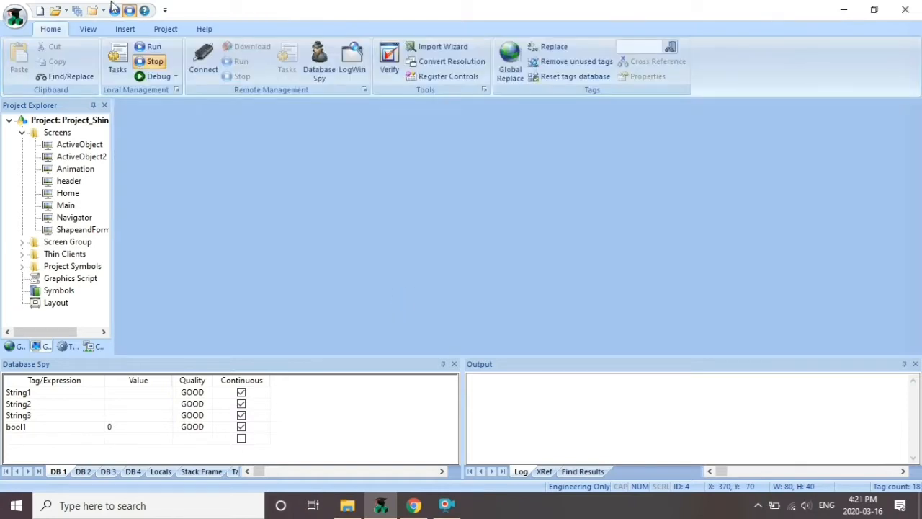
click(146, 46)
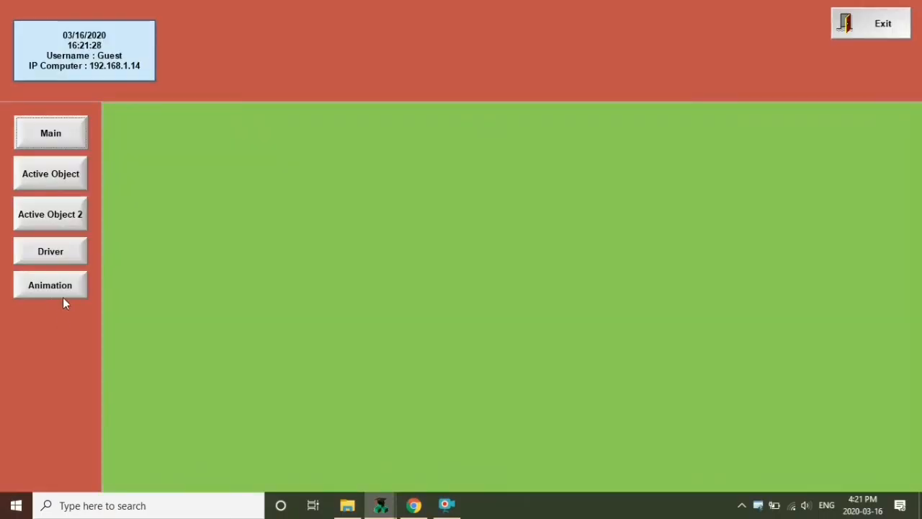
click(65, 286)
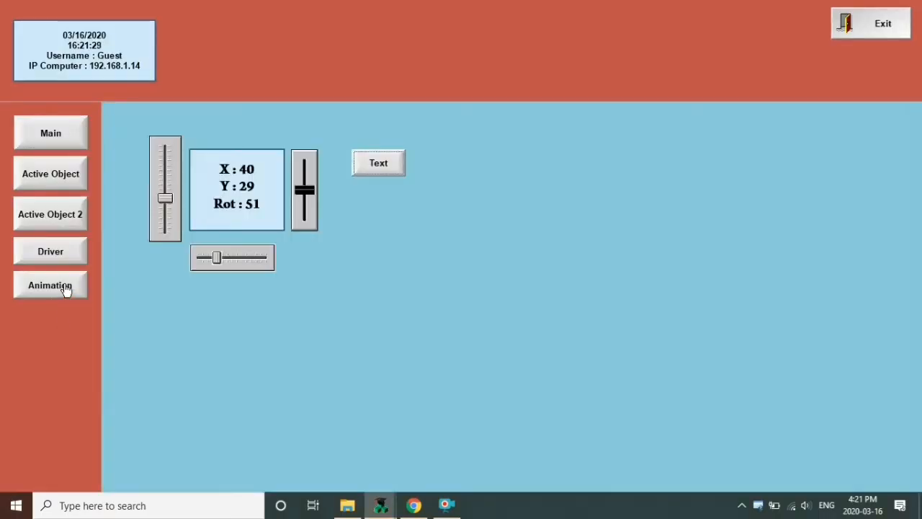
Hold the Text button to raise X to 64, then exit the runtime
click(373, 168)
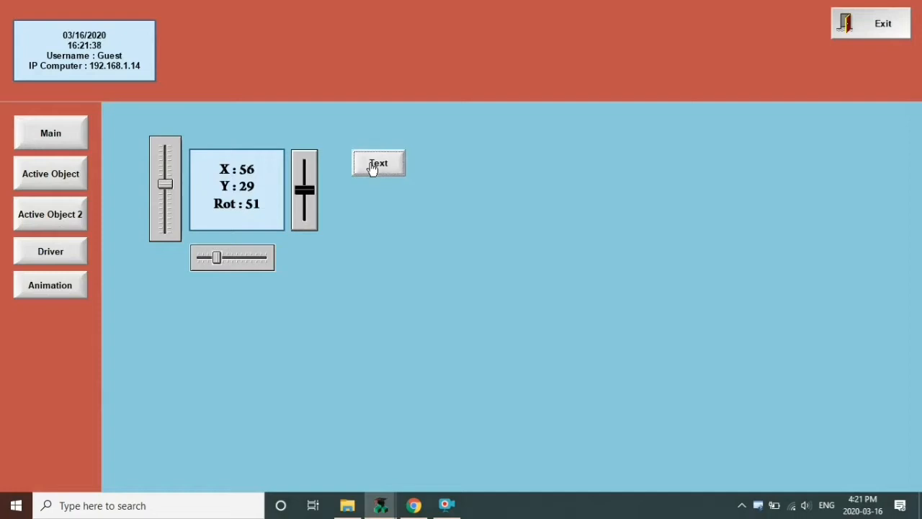
click(373, 168)
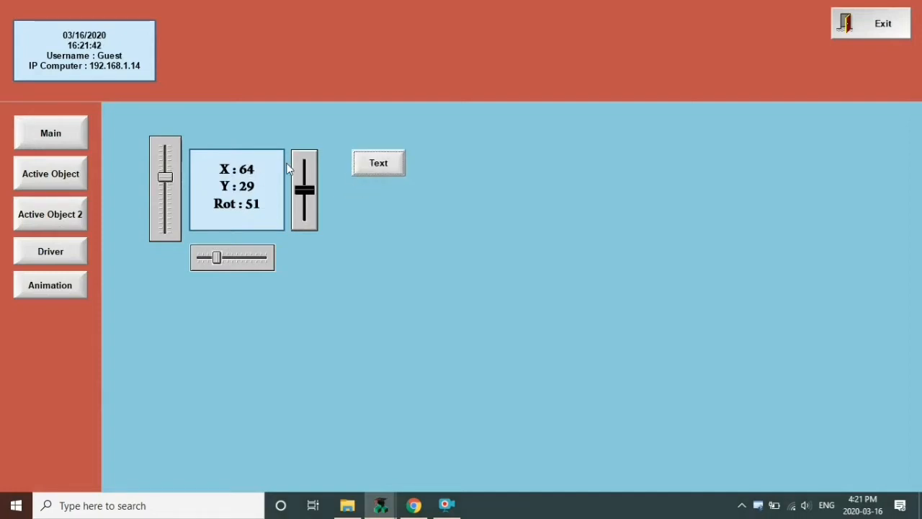
click(850, 21)
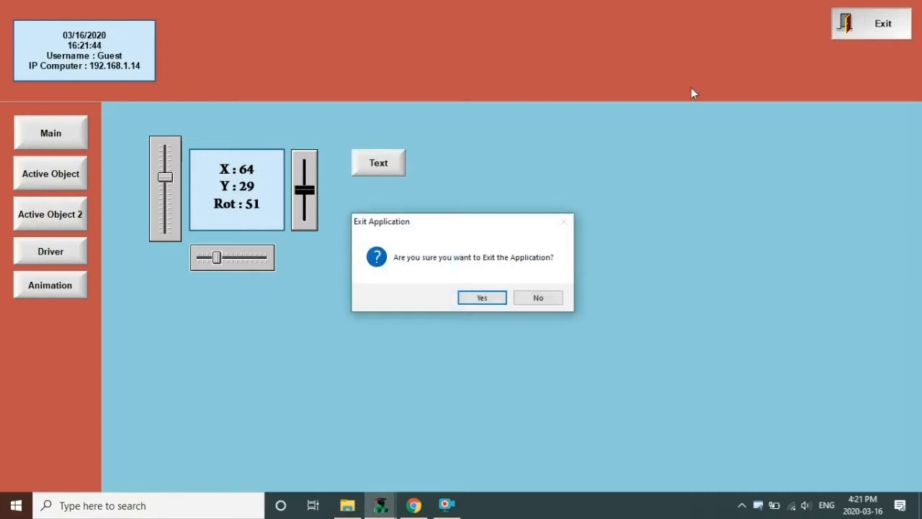
click(490, 301)
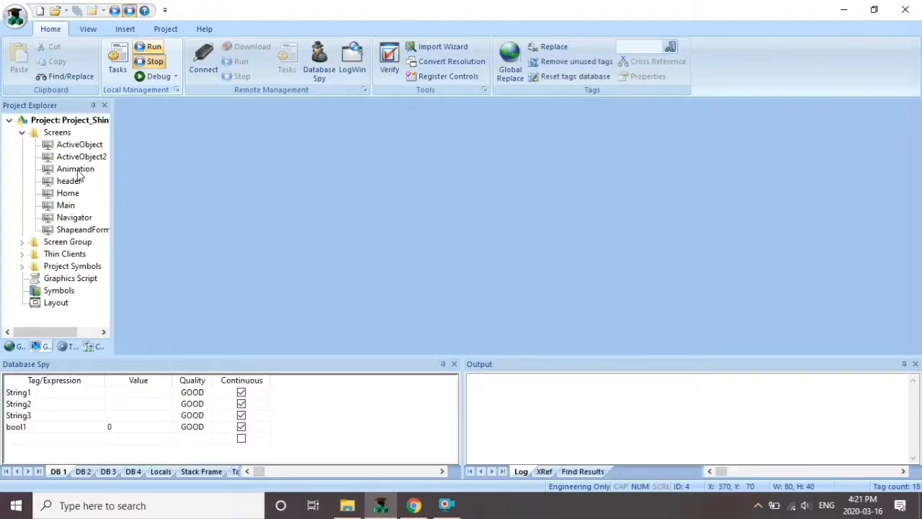
Duplicate the Text pushbutton beside the original and widen the copy to 121
double_click(76, 169)
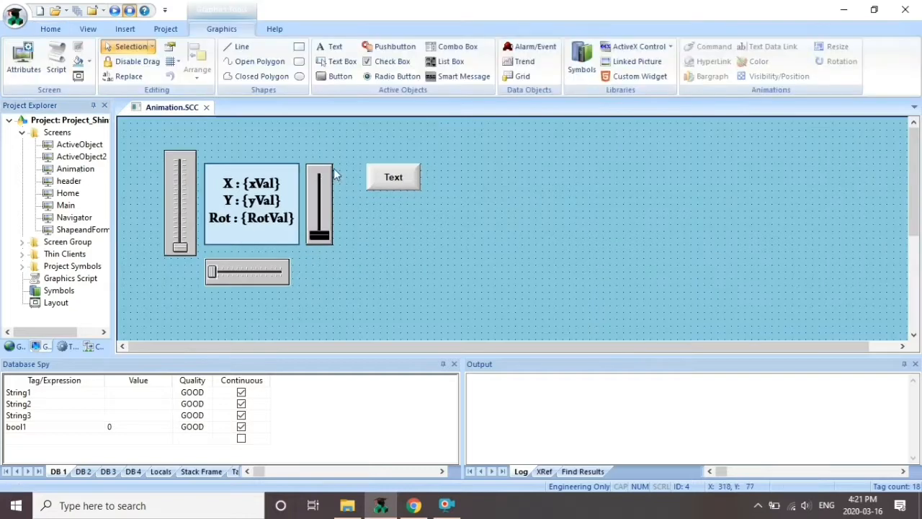
click(387, 184)
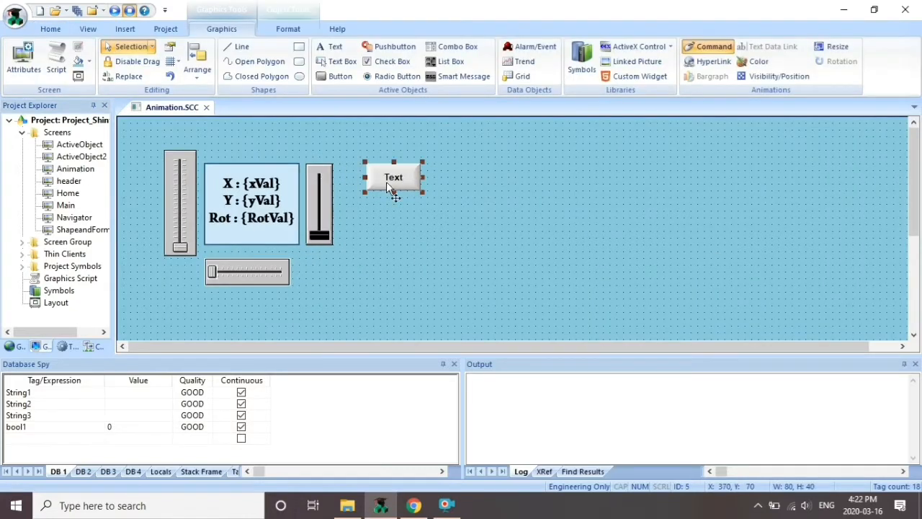
drag(386, 182, 493, 177)
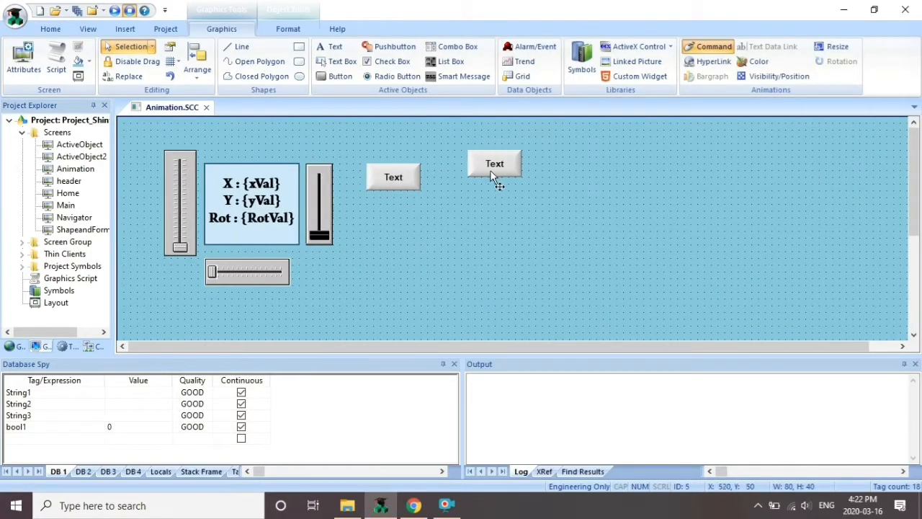
drag(383, 179, 356, 178)
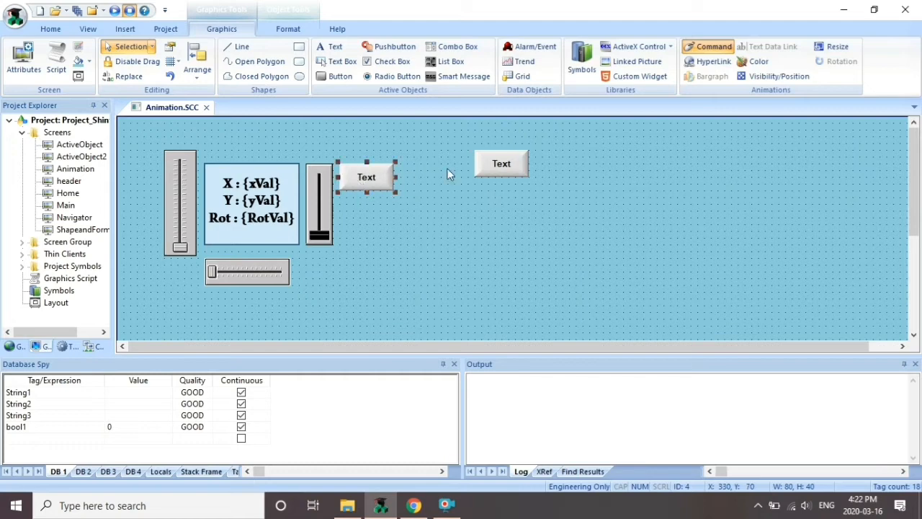
drag(503, 169, 392, 181)
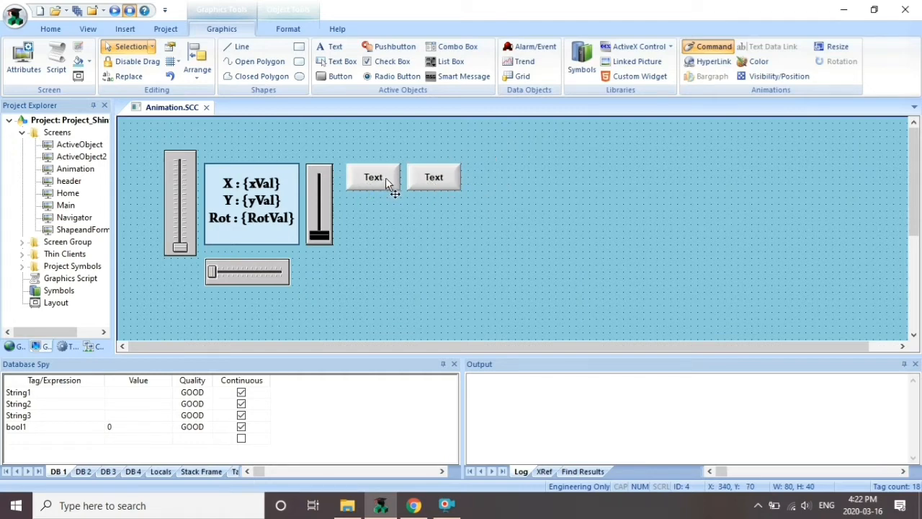
click(442, 183)
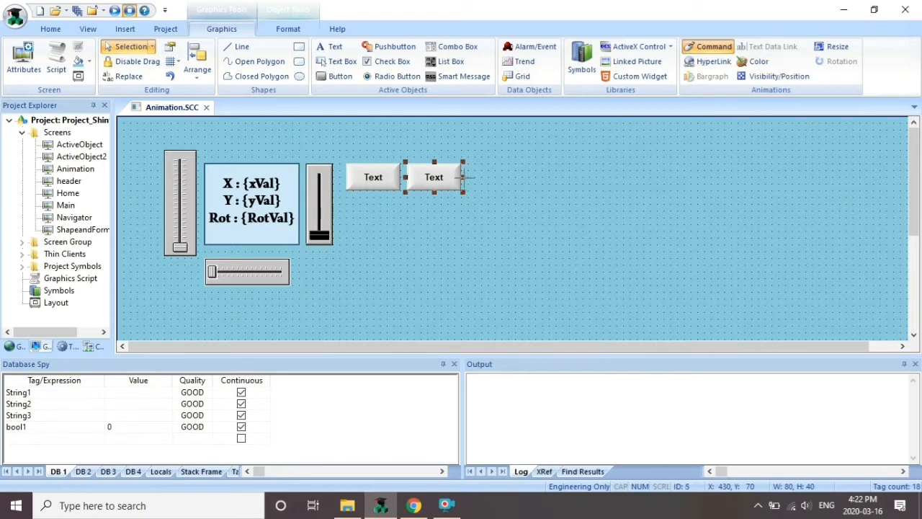
drag(463, 177, 491, 177)
Give the second Text button a HyperLink action
double_click(459, 181)
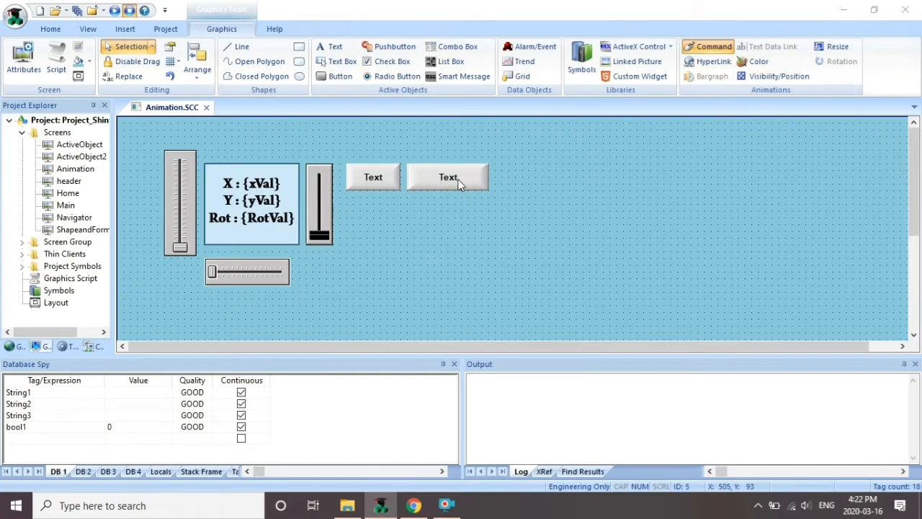
click(481, 173)
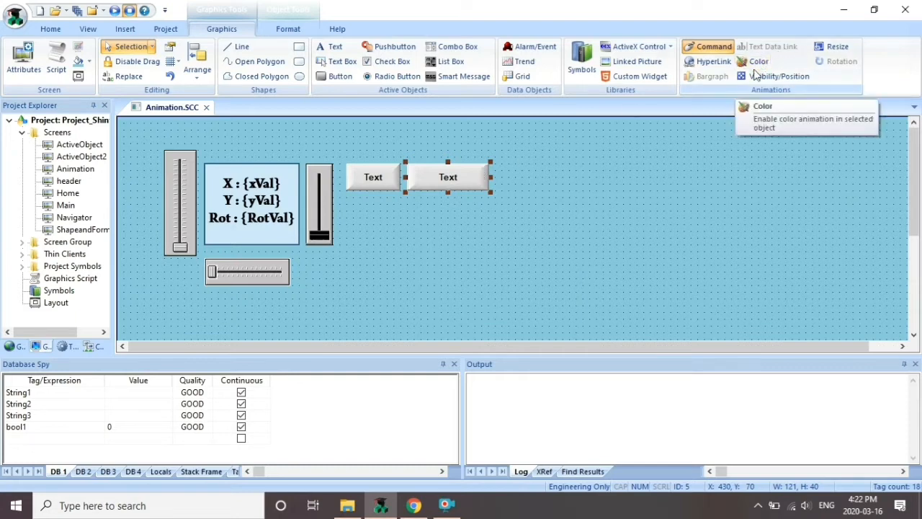
click(706, 64)
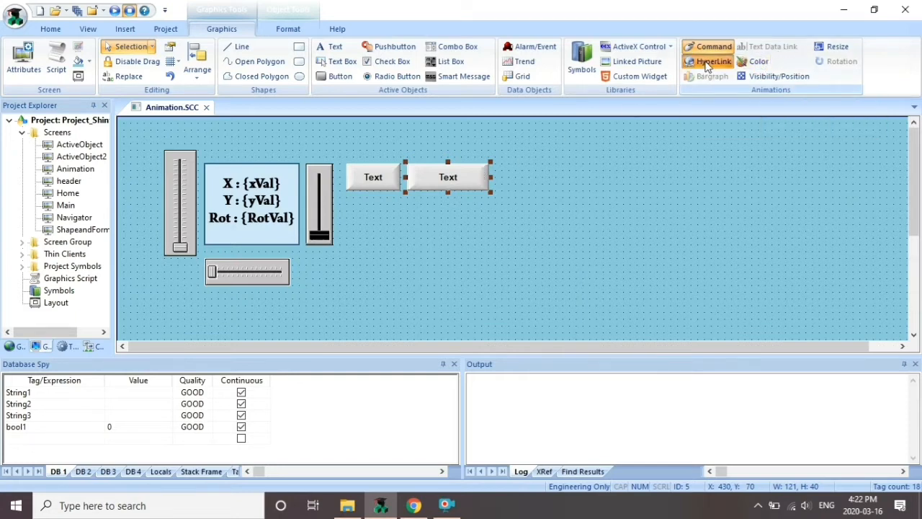
click(526, 169)
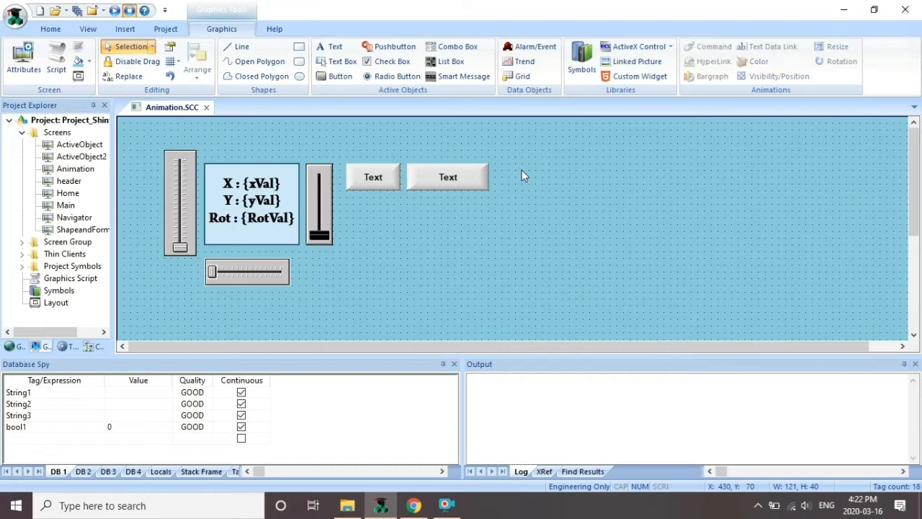
click(482, 185)
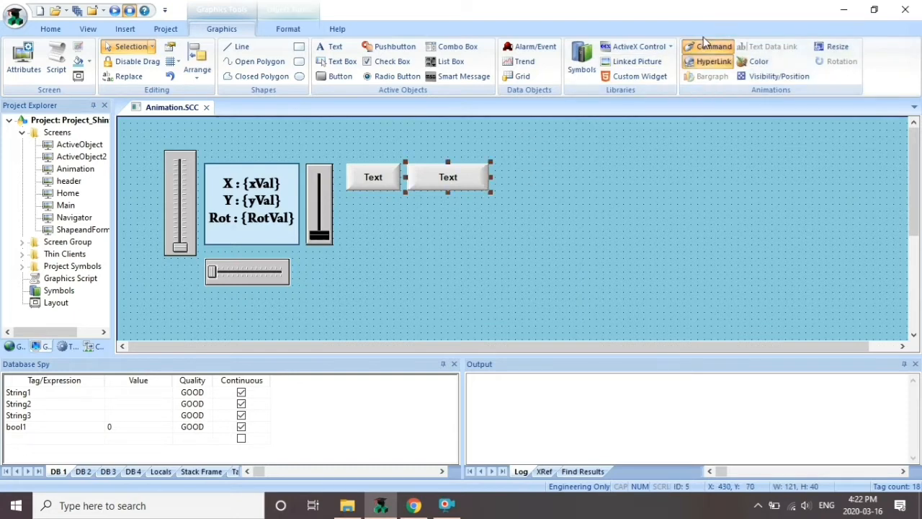
double_click(463, 179)
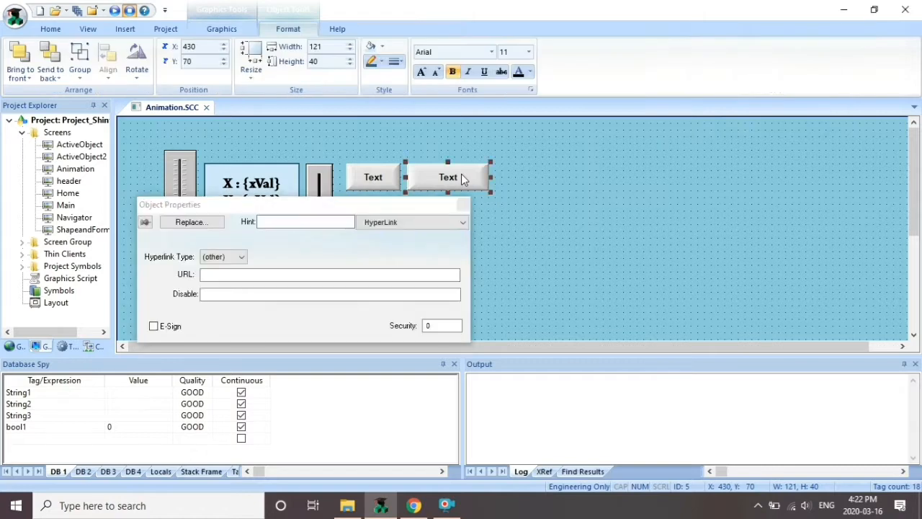
click(390, 223)
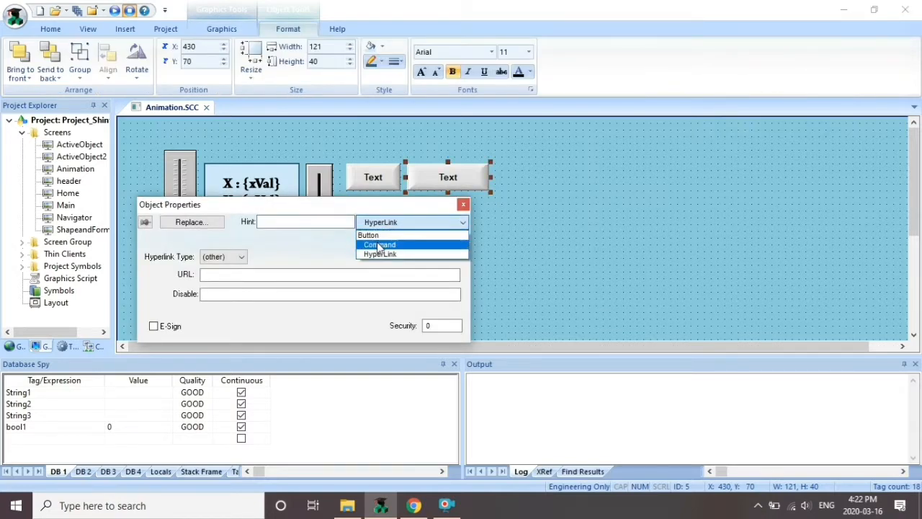
click(462, 209)
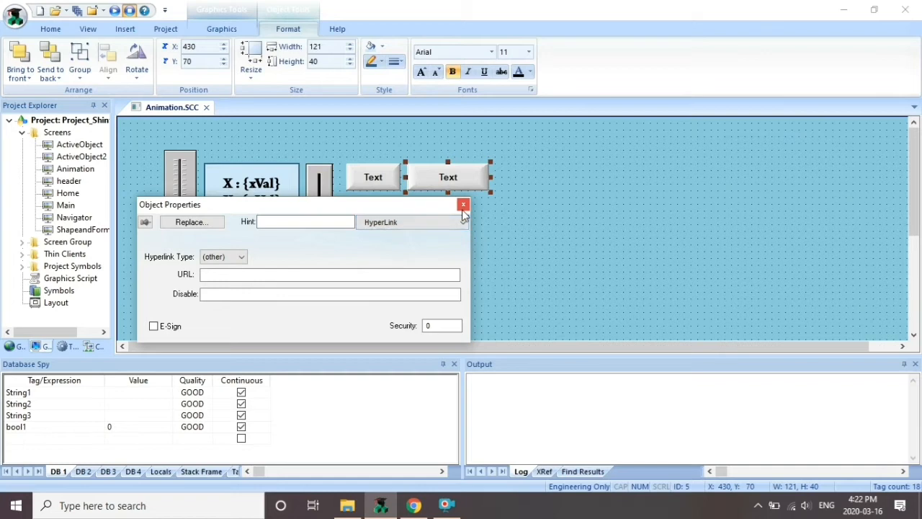
click(462, 209)
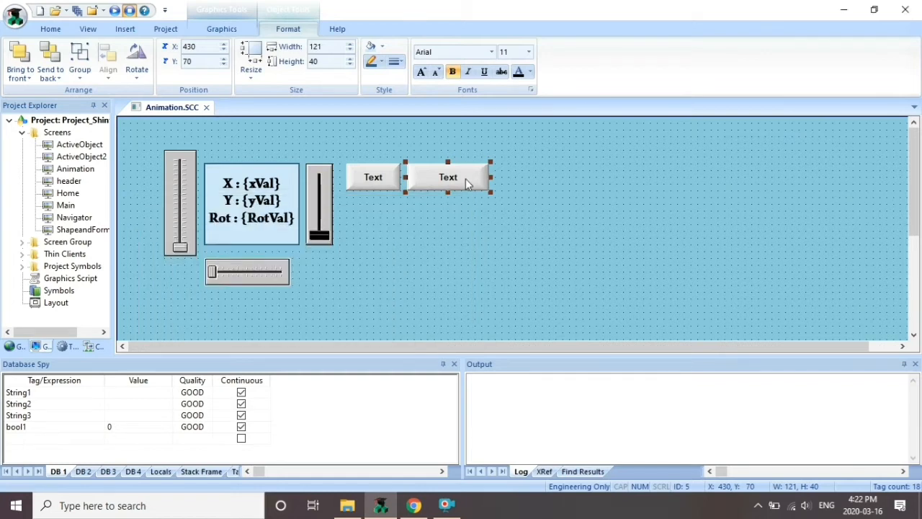
key(Escape)
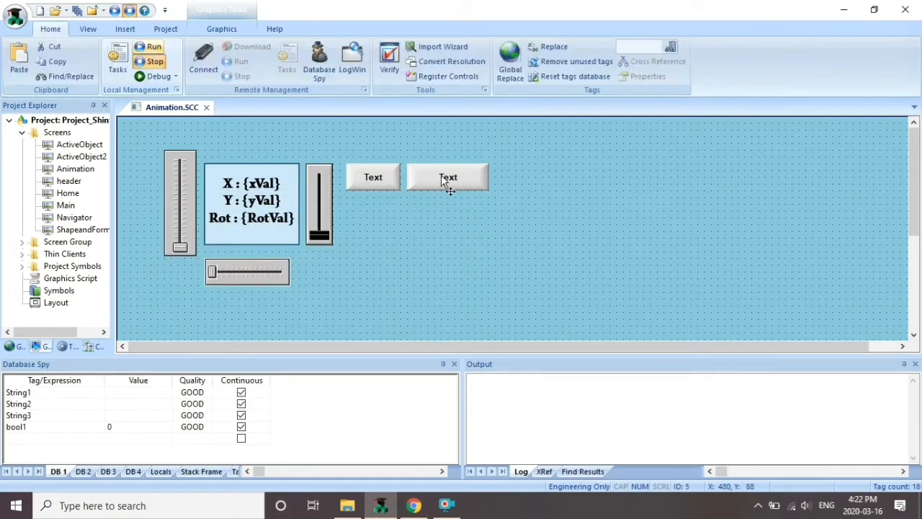
Set the second button's HyperLink type to https: in its properties
click(448, 181)
click(222, 29)
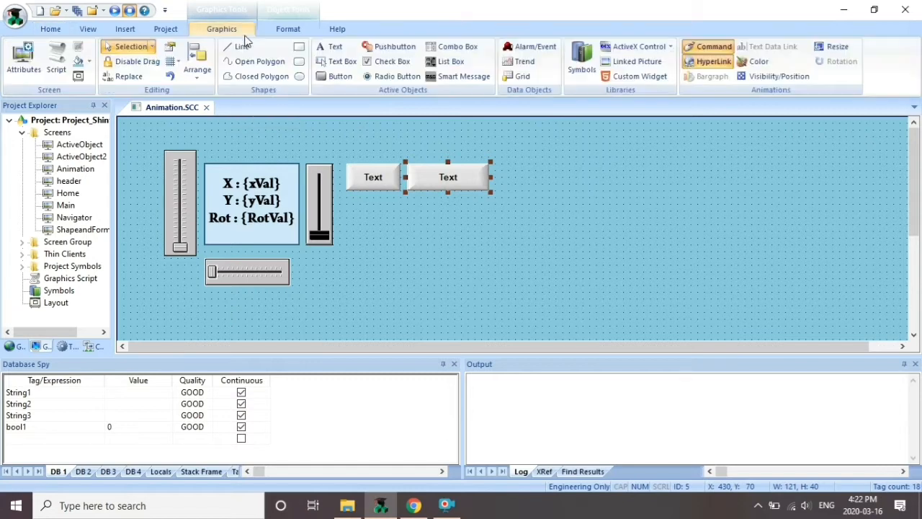
click(706, 62)
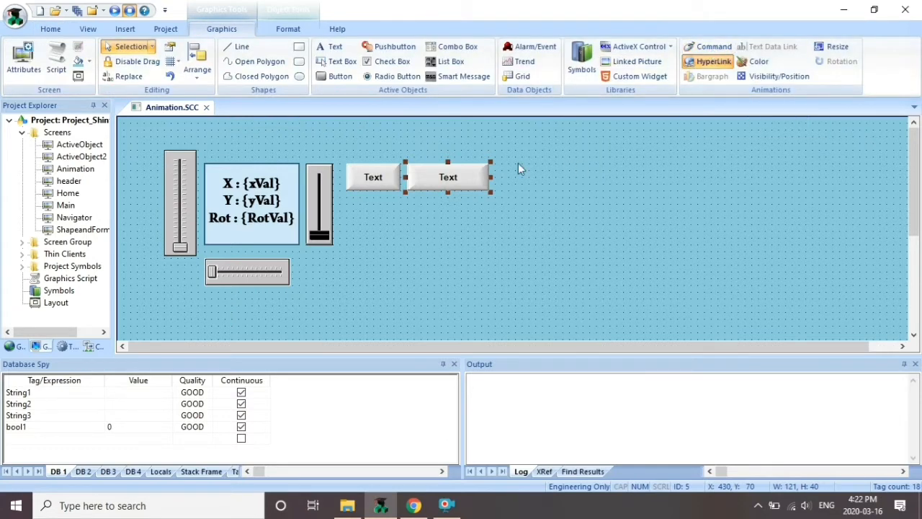
double_click(448, 179)
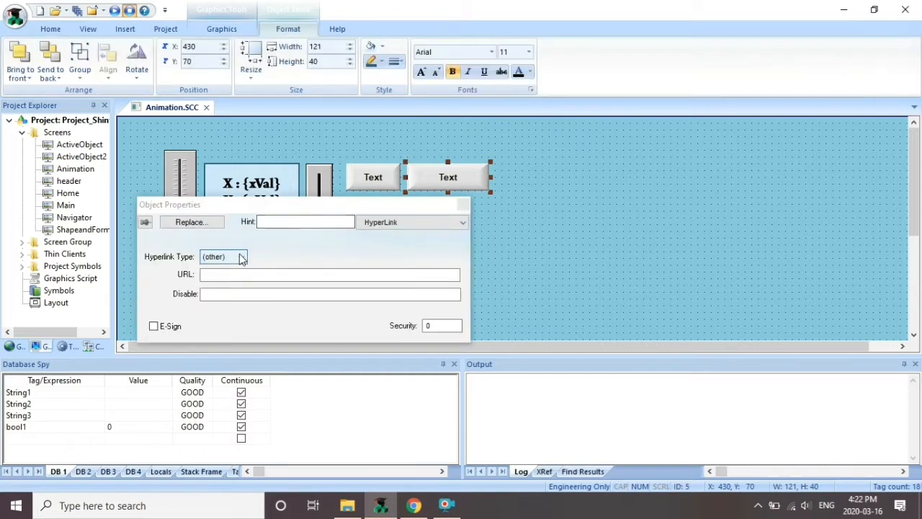
click(241, 258)
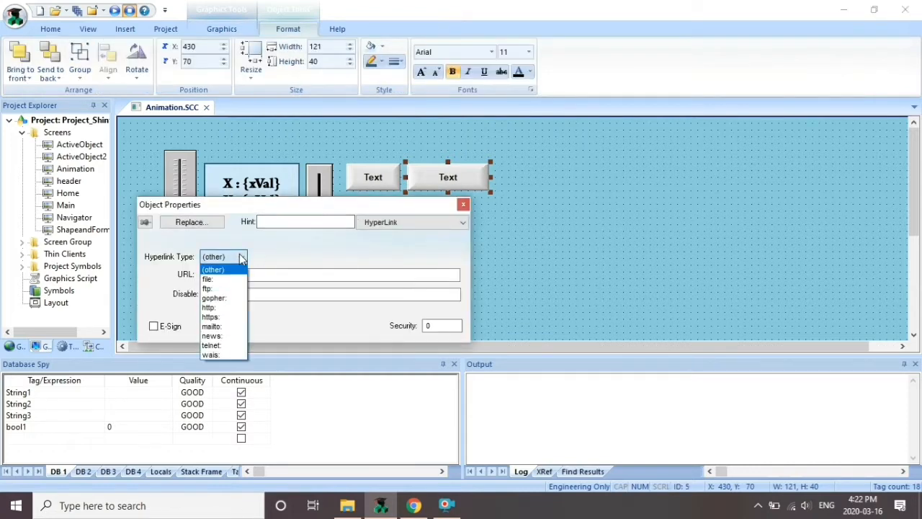
click(218, 318)
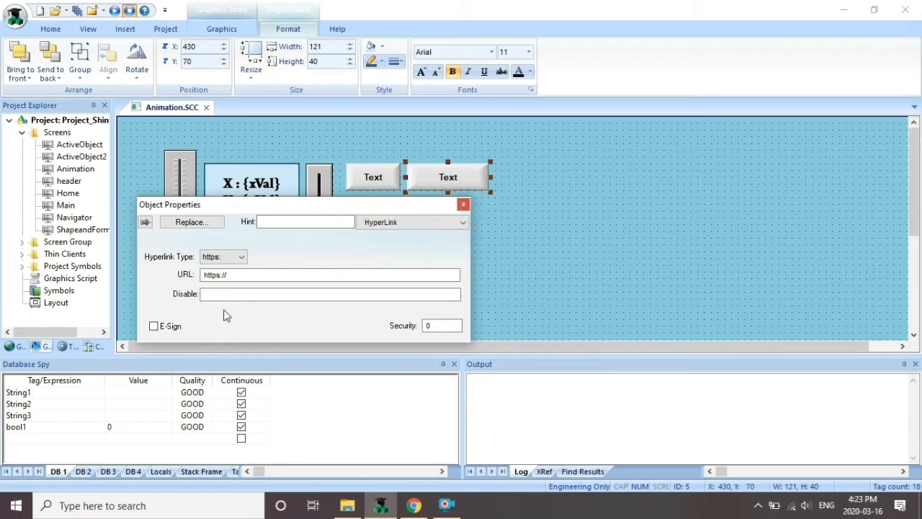
click(265, 277)
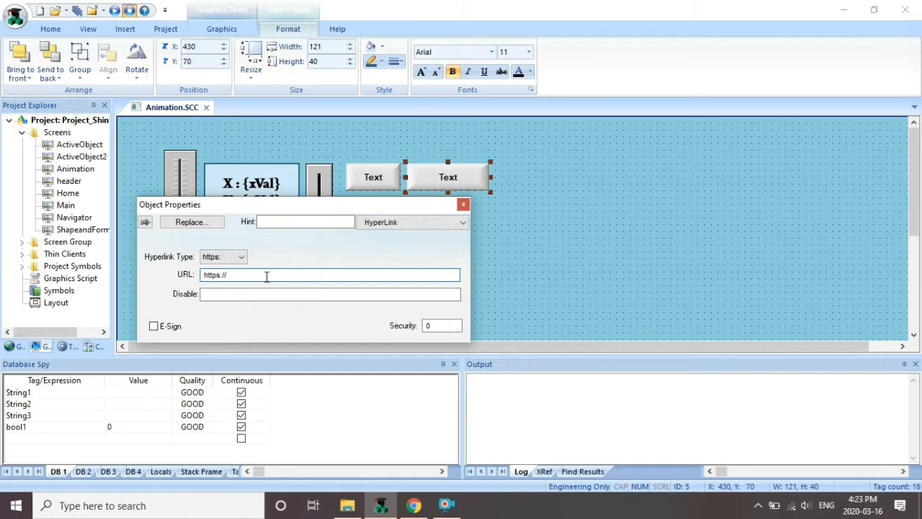
click(413, 505)
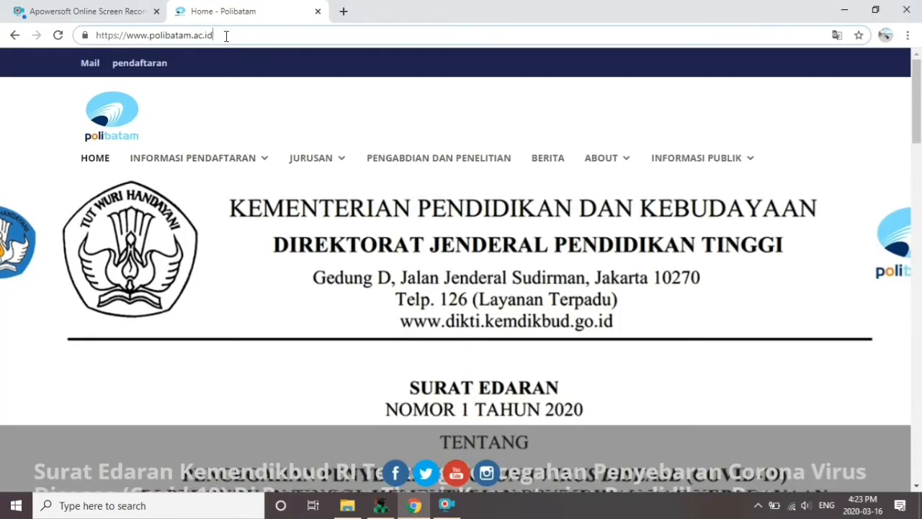
drag(226, 35, 131, 32)
key(ctrl+c)
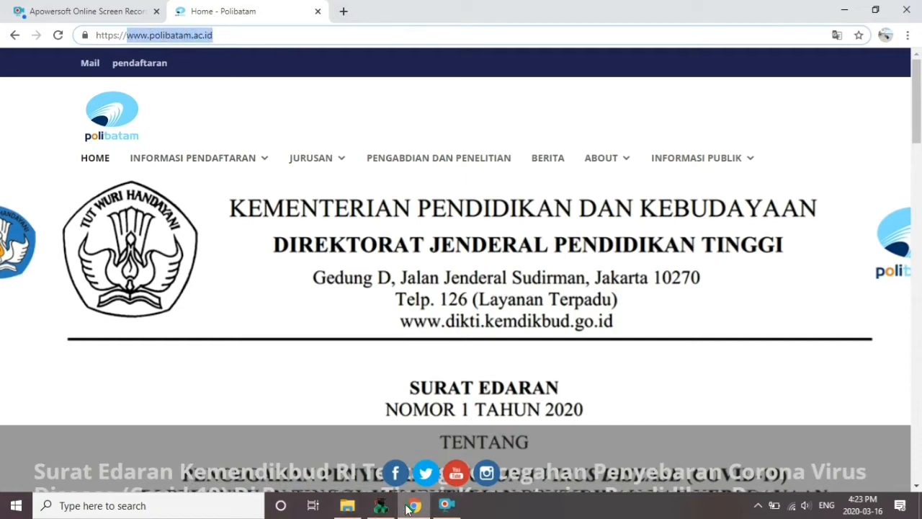
click(381, 505)
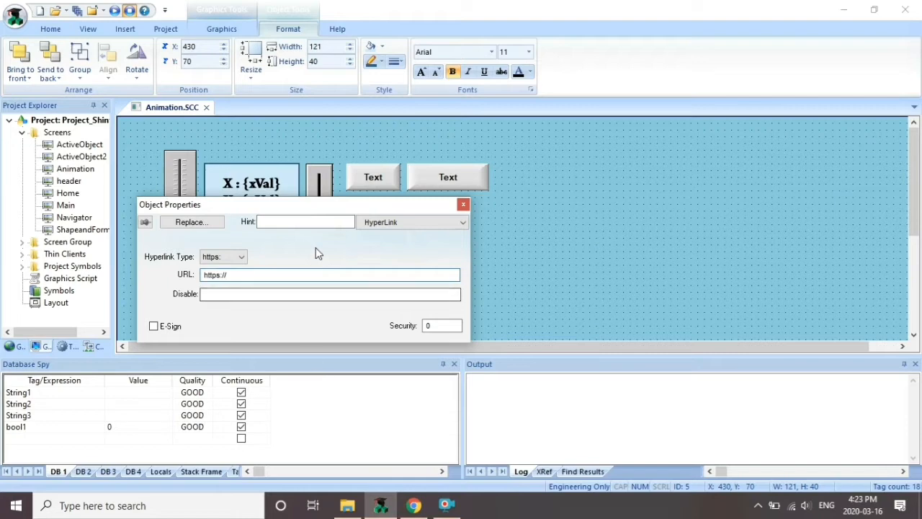
click(311, 276)
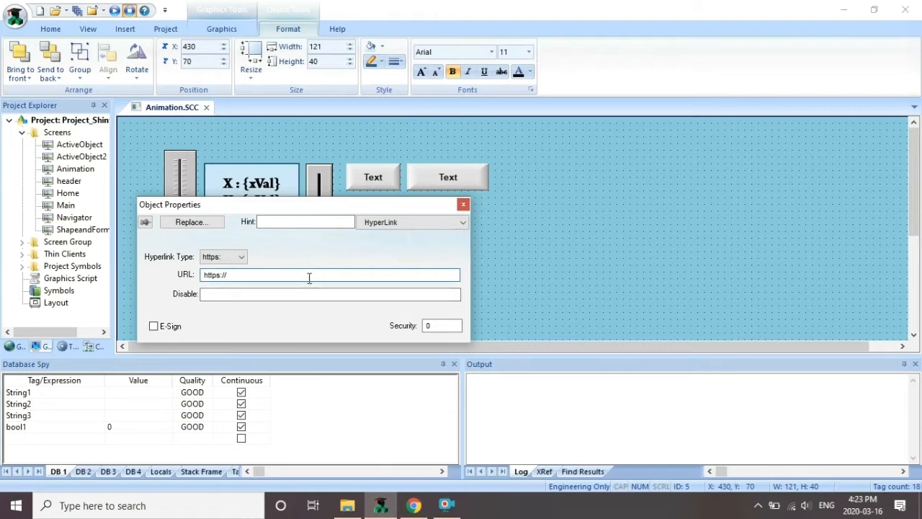
key(ctrl+v)
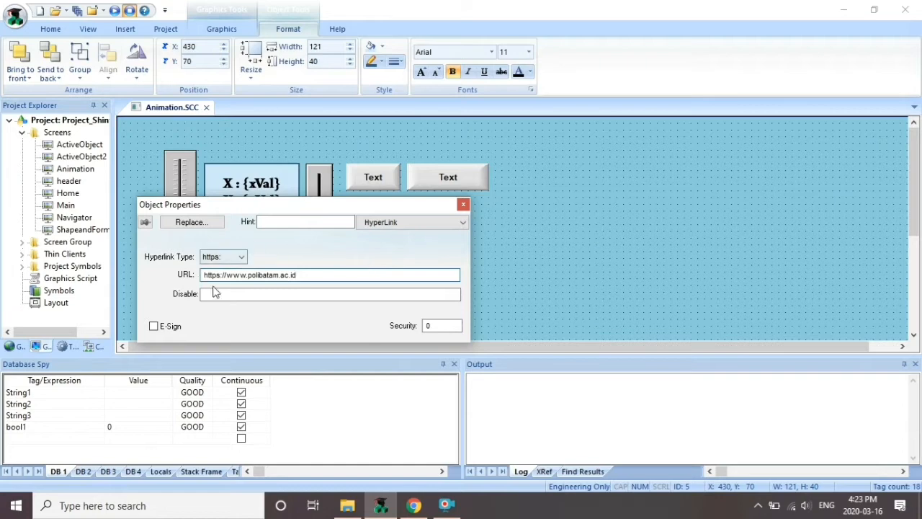
click(463, 204)
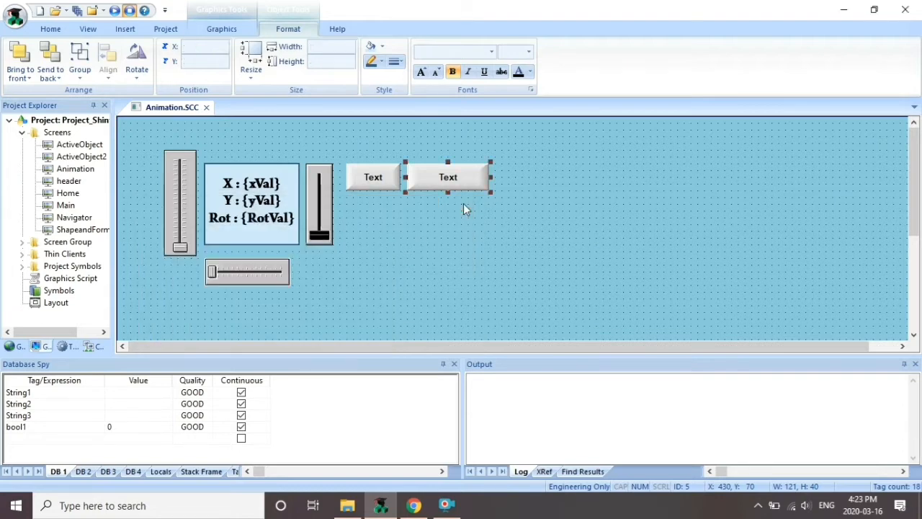
Change the second button's caption from Text to Polibatam.ac.id
double_click(449, 177)
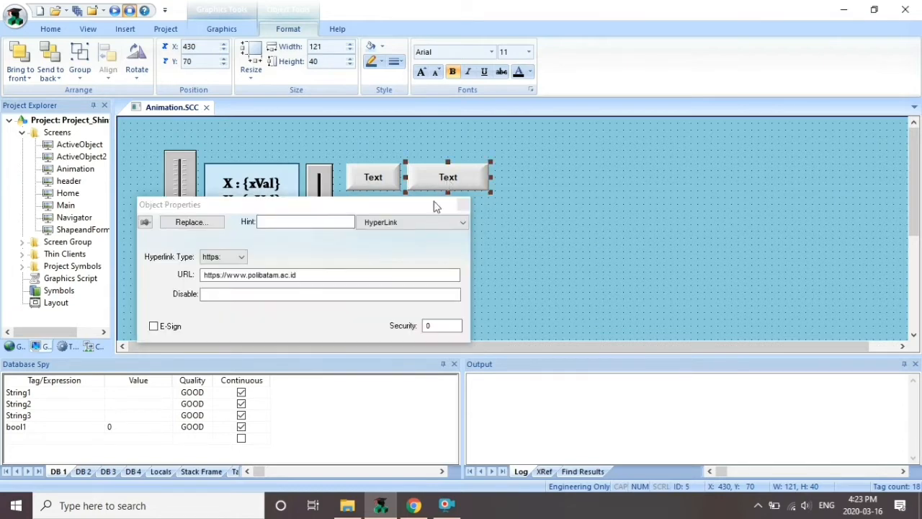
click(424, 223)
click(407, 236)
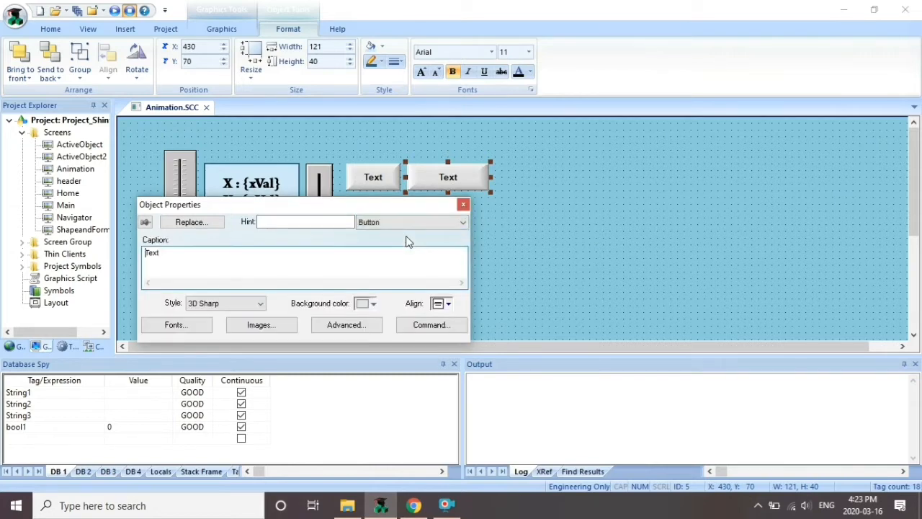
key(BackSpace)
key(BackSpace)
key(BackSpace)
key(BackSpace)
text(Polibata)
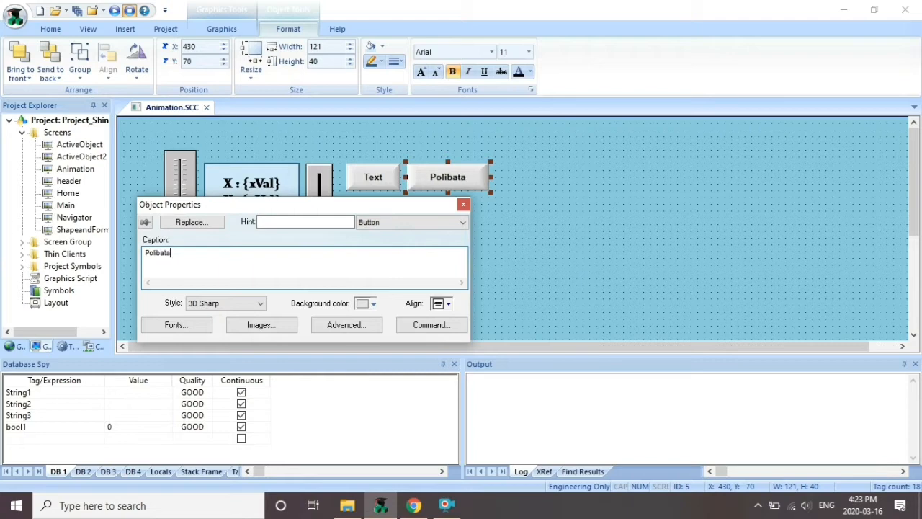
text(m.ac.id)
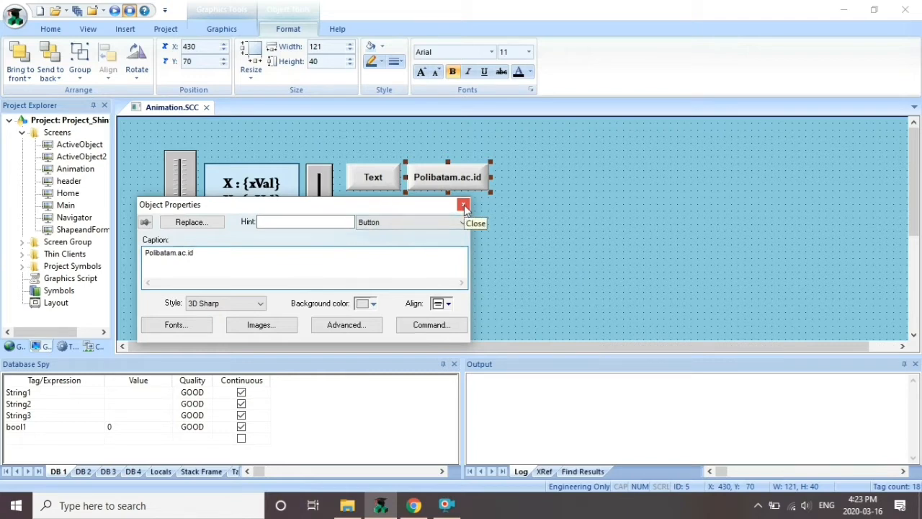
click(464, 205)
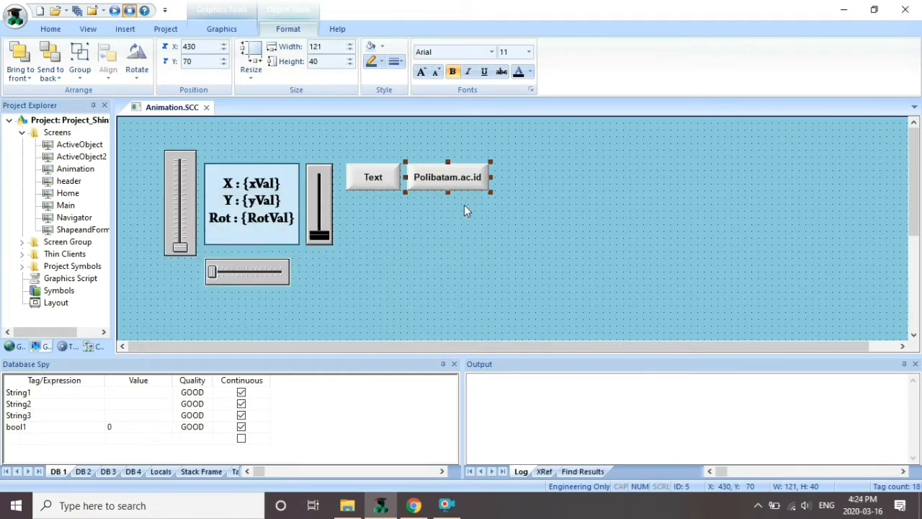
Save and close Animation.SCC
click(545, 210)
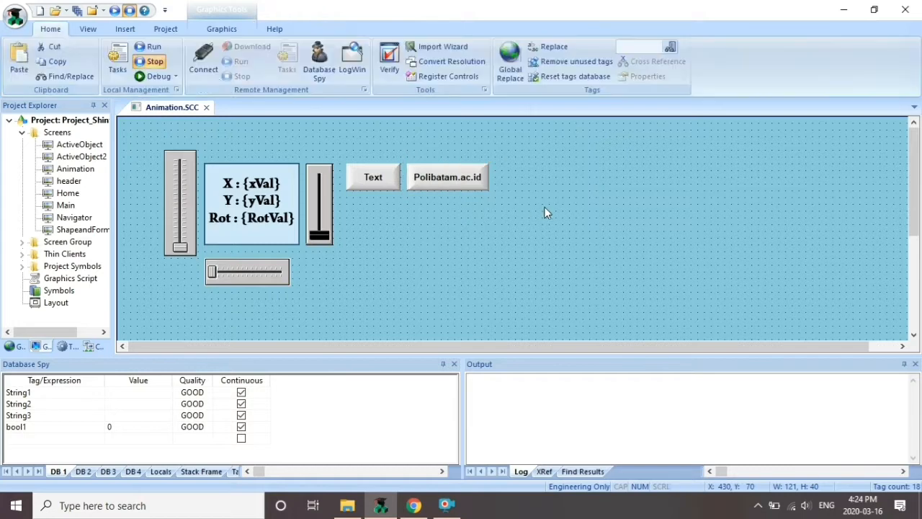
click(206, 107)
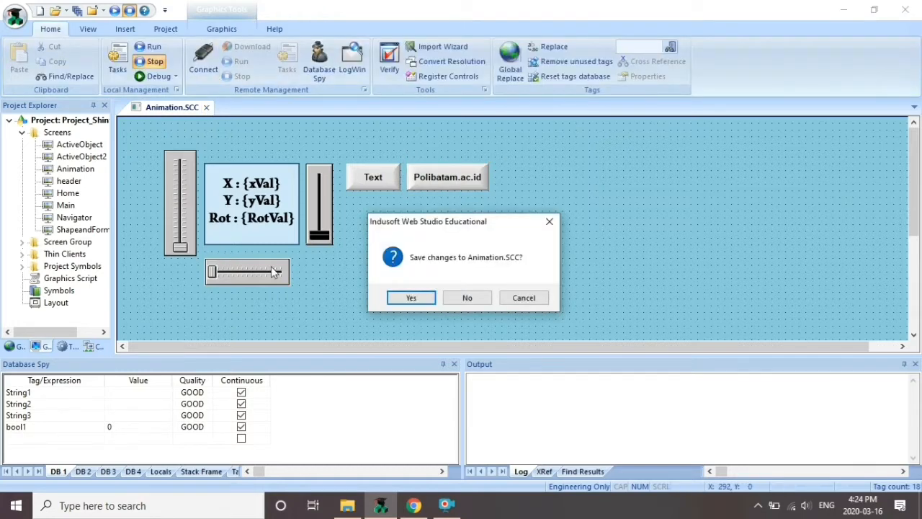
click(411, 298)
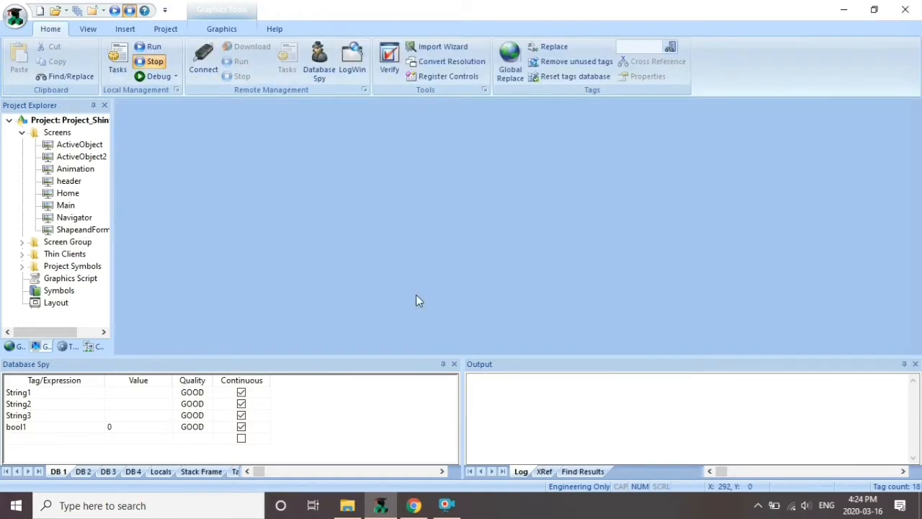
Run the project, open the Animation page and test the Polibatam.ac.id hyperlink button
click(113, 11)
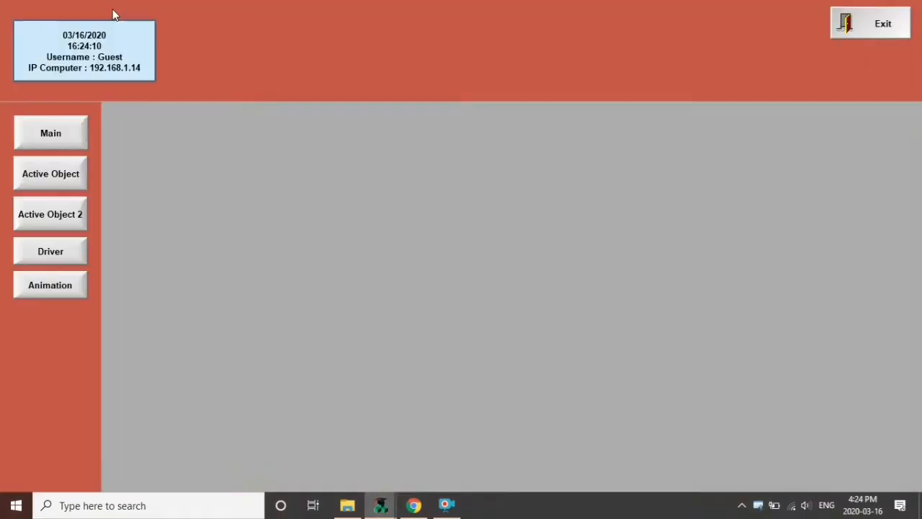
click(66, 295)
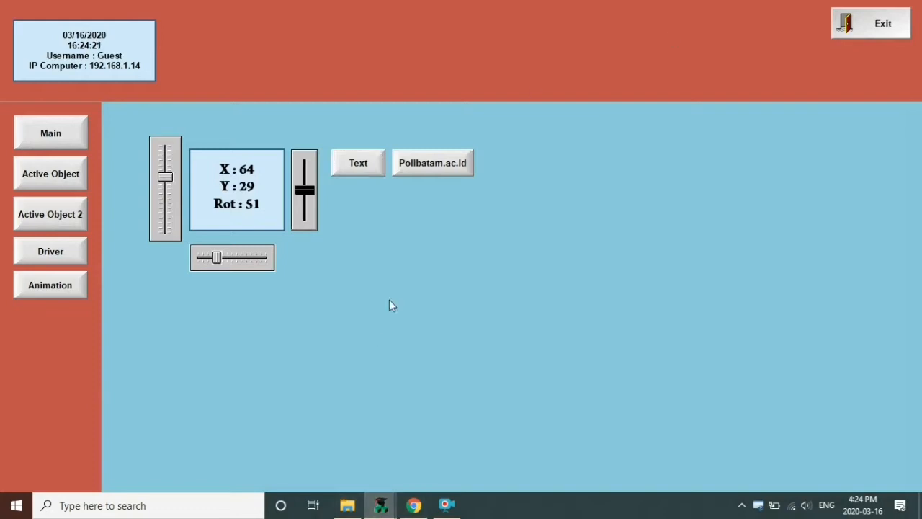
click(460, 167)
click(460, 165)
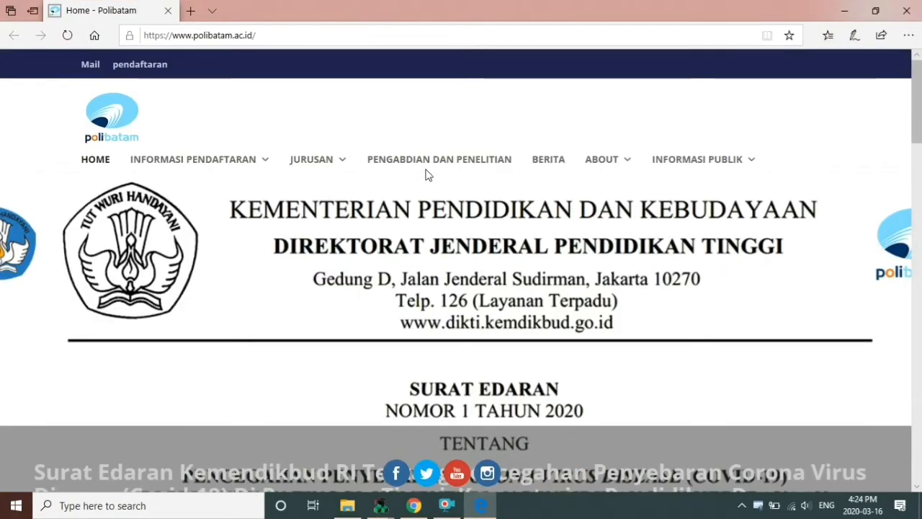
Close the Edge window showing the Polibatam homepage
click(909, 9)
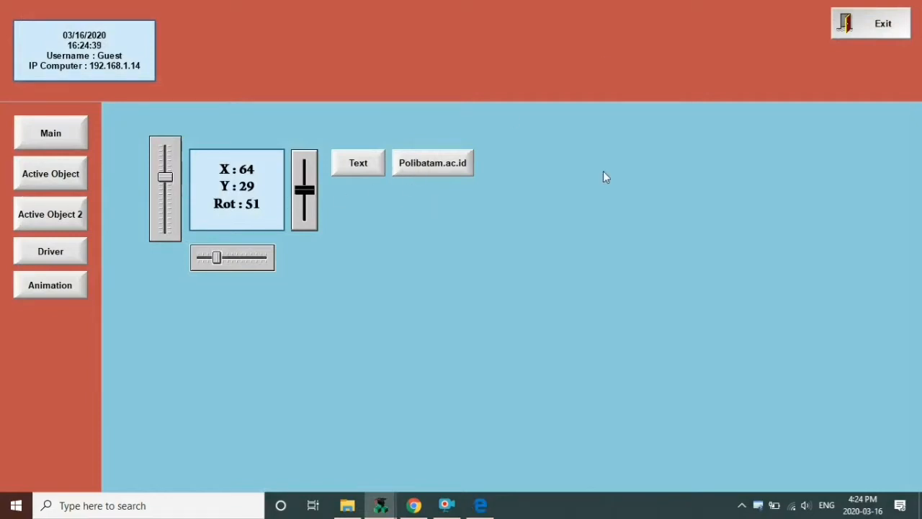
Exit the runtime application, confirming with Yes
click(878, 17)
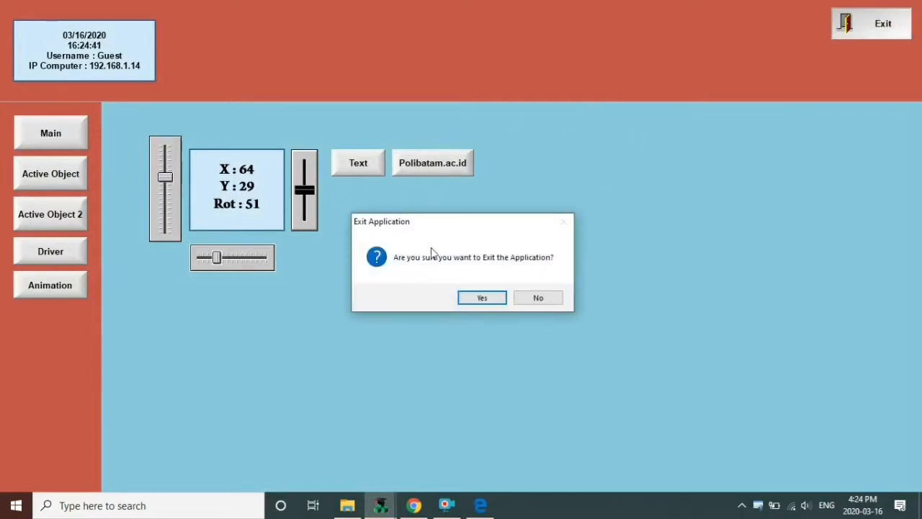
click(474, 295)
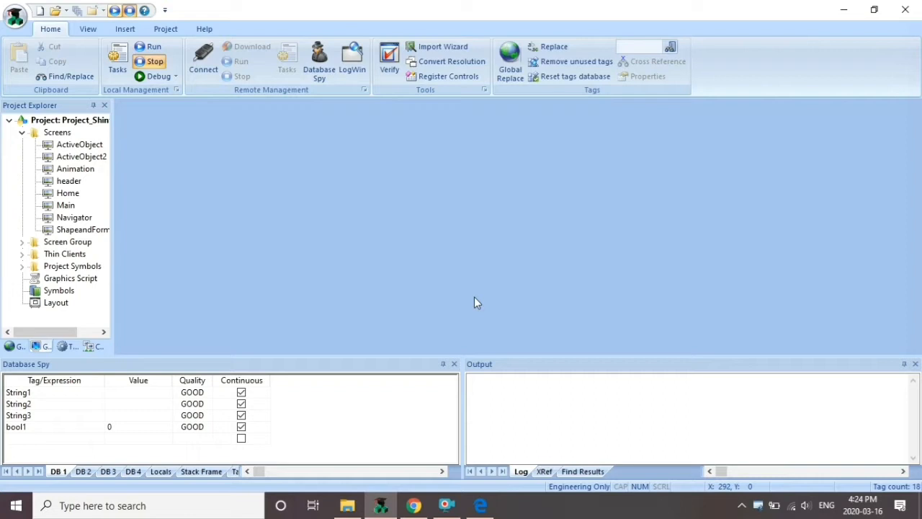
Duplicate the Polibatam.ac.id button to its right and narrow the copy to width 81
double_click(63, 168)
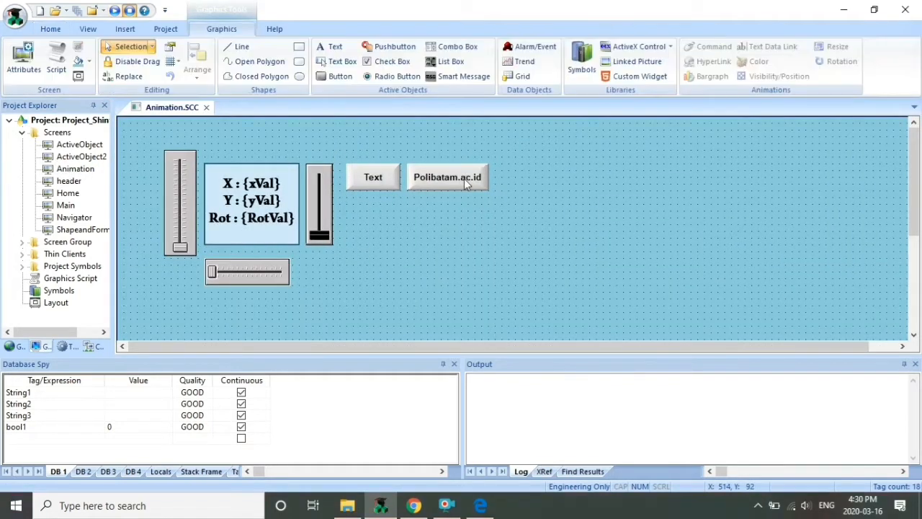
click(464, 184)
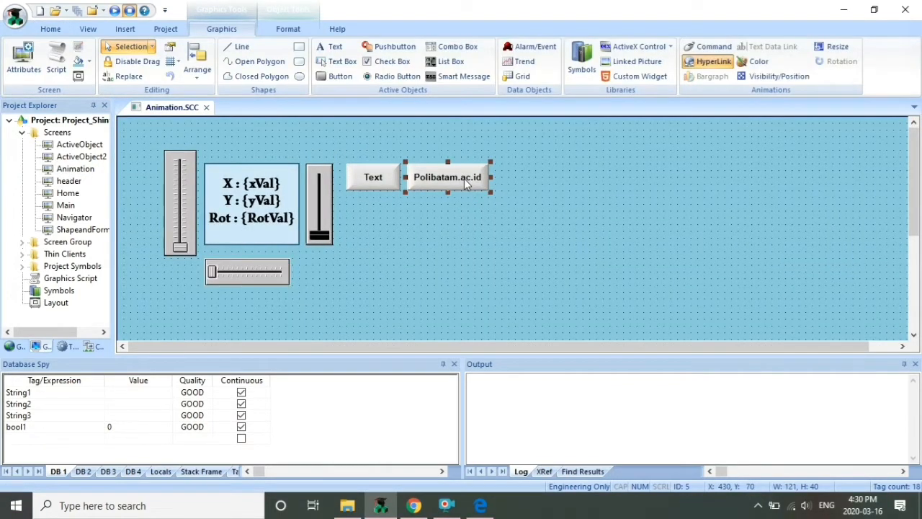
drag(465, 183, 552, 186)
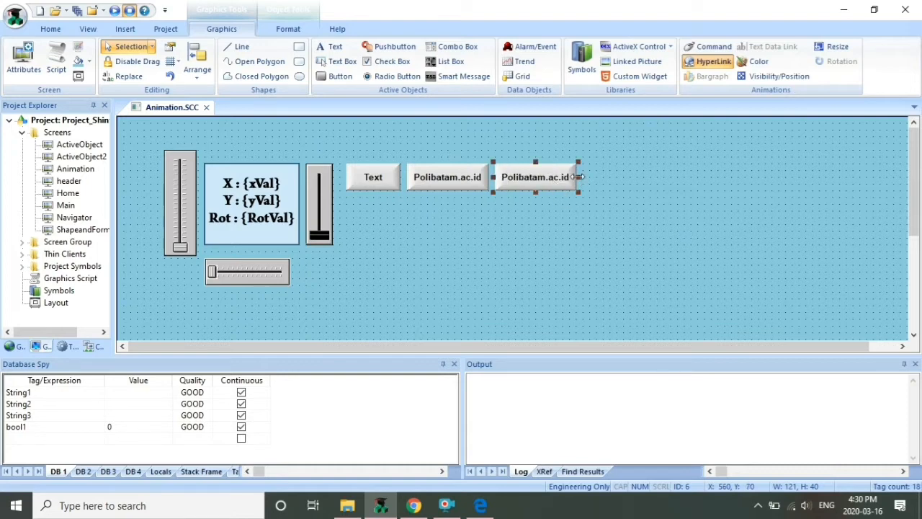
drag(579, 176, 557, 173)
Set the copy's hyperlink type to (other) and clear its URL
double_click(525, 184)
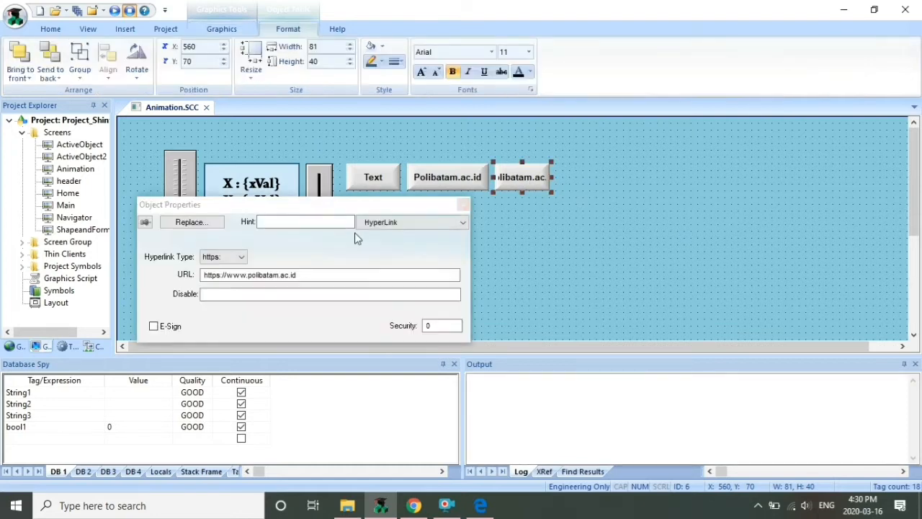
click(224, 261)
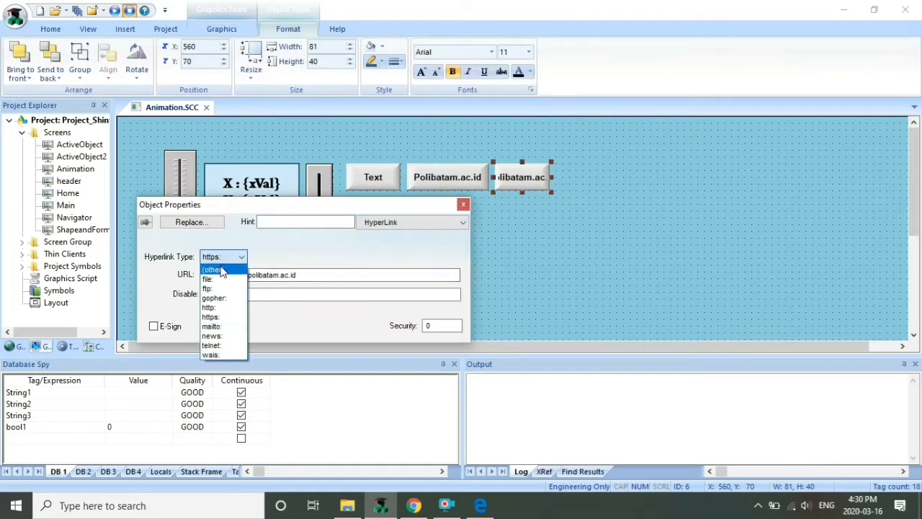
click(213, 269)
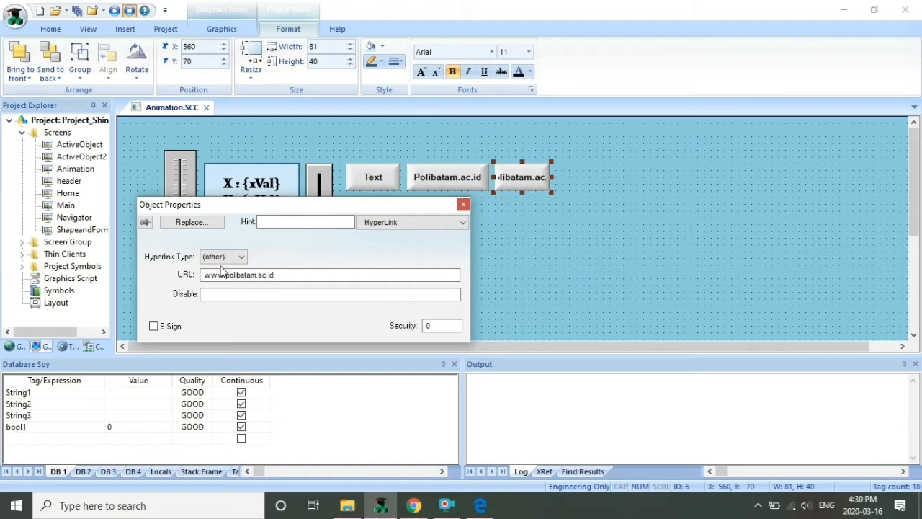
click(306, 275)
key(BackSpace)
key(BackSpace)
key(BackSpace)
key(BackSpace)
key(BackSpace)
key(BackSpace)
key(BackSpace)
key(BackSpace)
key(BackSpace)
key(BackSpace)
key(BackSpace)
key(BackSpace)
key(BackSpace)
key(BackSpace)
key(BackSpace)
key(BackSpace)
key(BackSpace)
key(BackSpace)
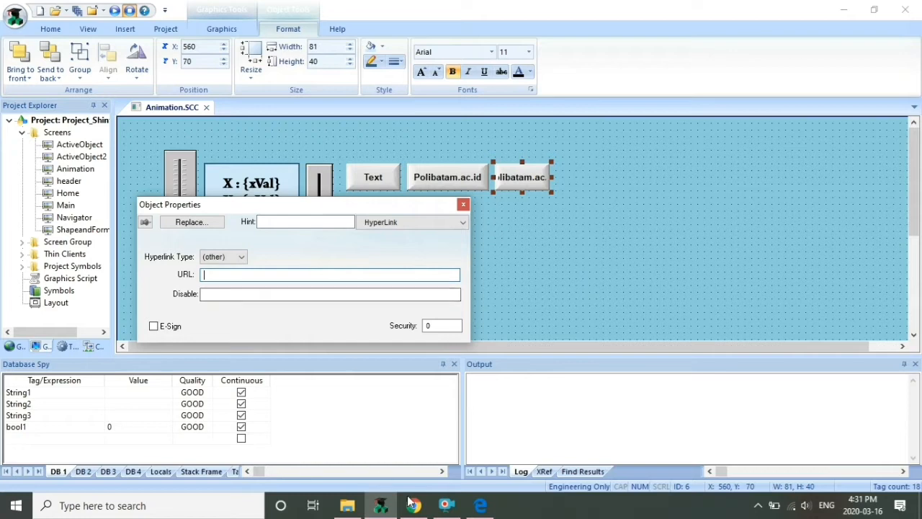
click(351, 507)
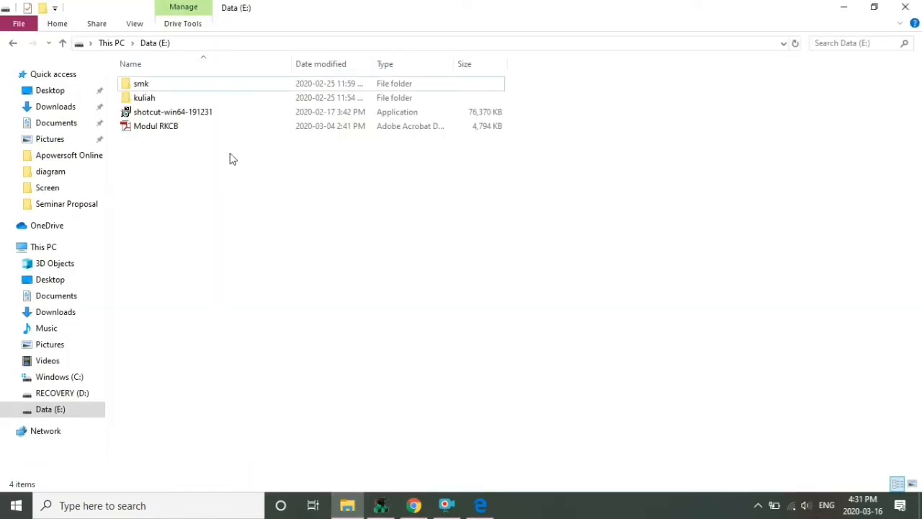
Locate the Modul RKCB PDF on Data (E:) and check its folder path
click(212, 126)
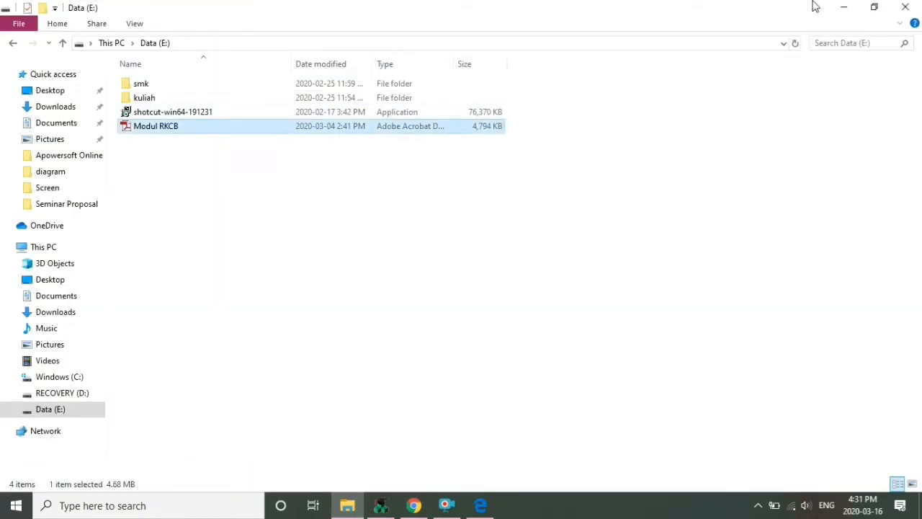
click(783, 42)
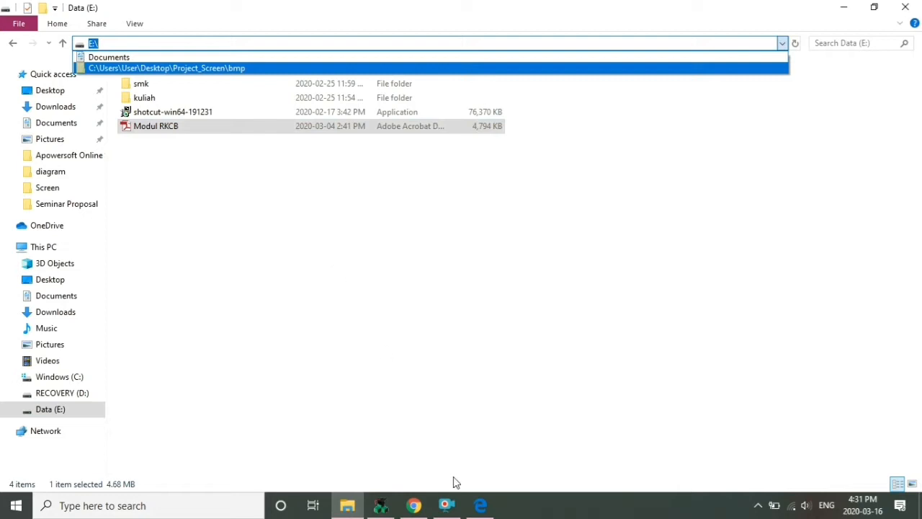
click(385, 507)
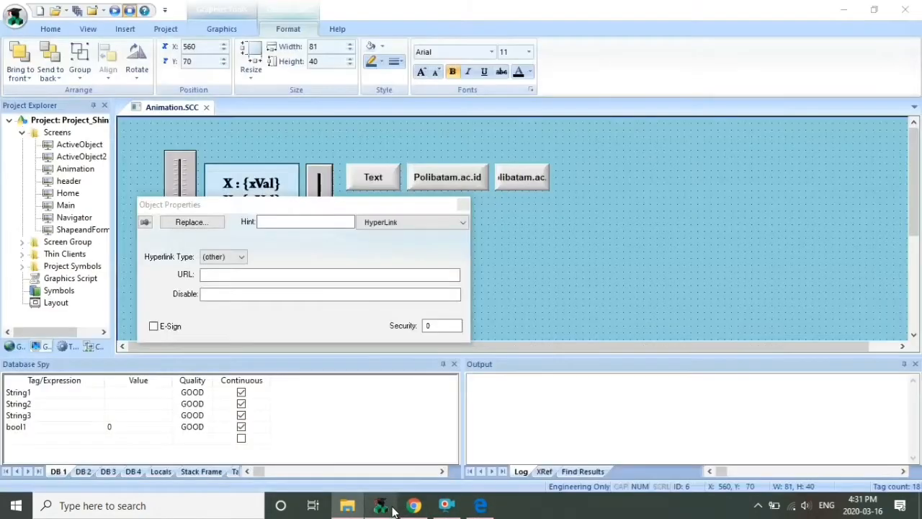
Point the copied button's hyperlink to E:\Modul RKCB.pdf and caption it 'Open PDF'
text(E:\)
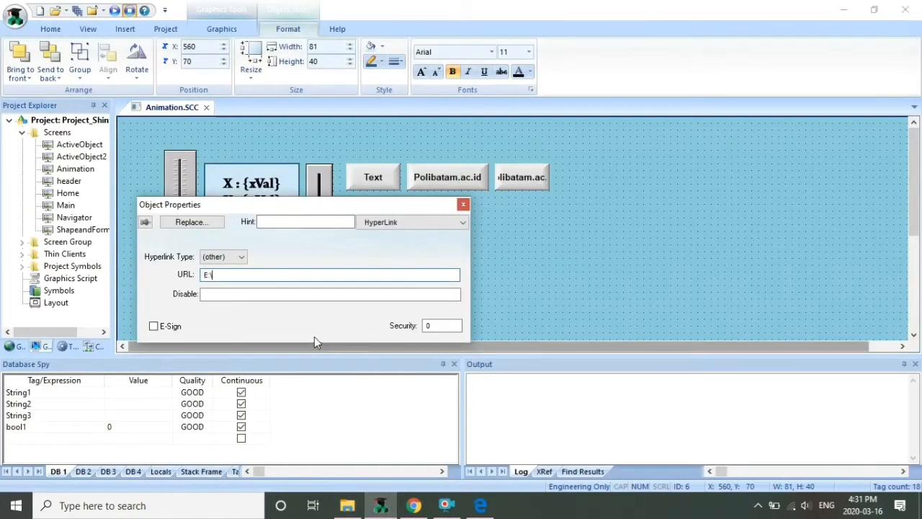
text(m)
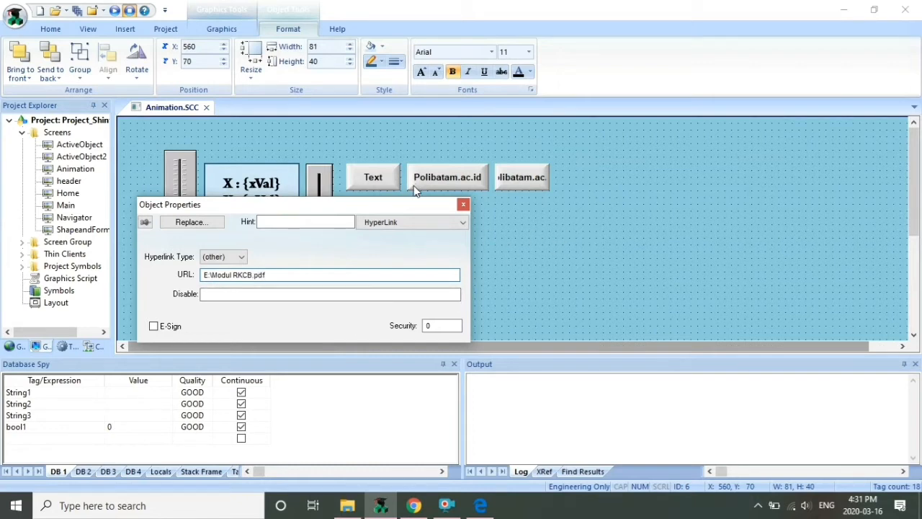
click(463, 206)
double_click(527, 182)
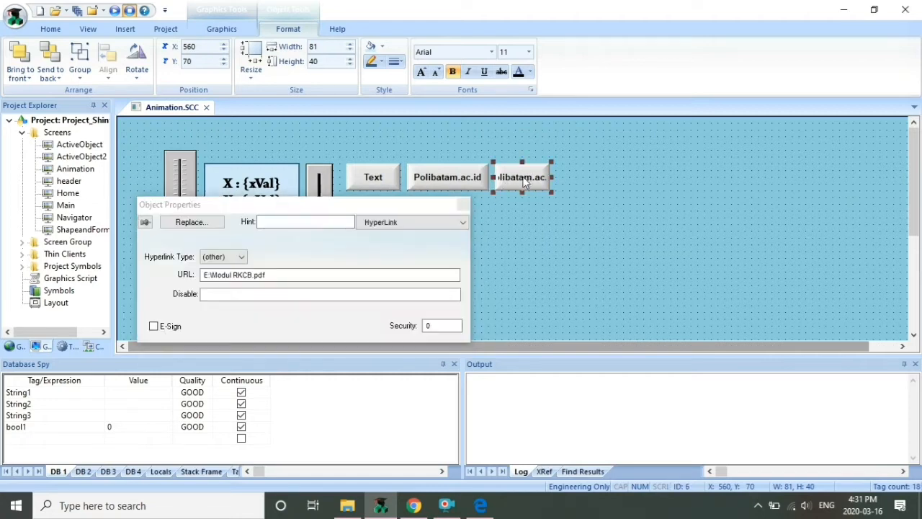
click(425, 223)
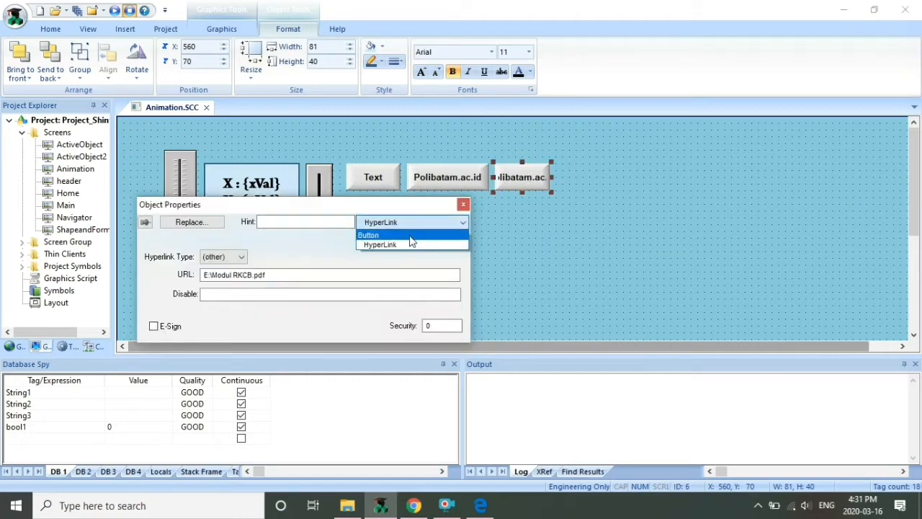
click(412, 235)
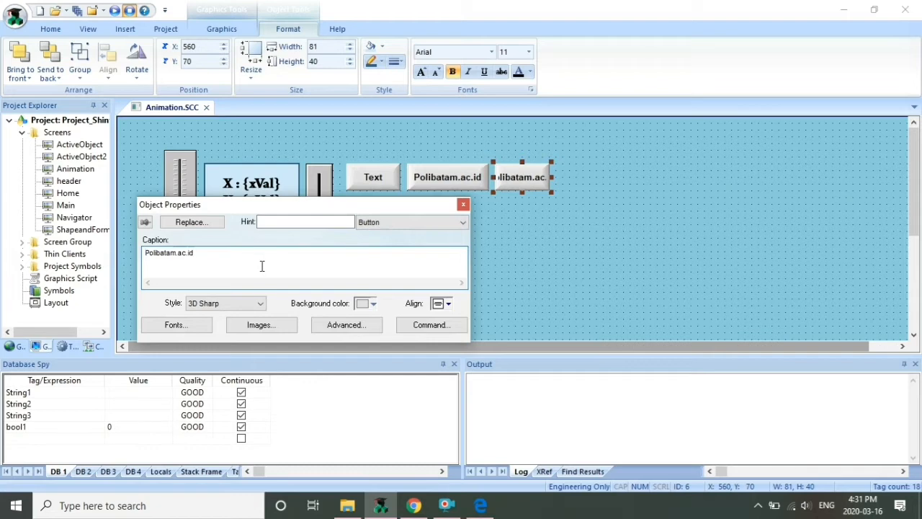
key(BackSpace)
key(BackSpace)
key(BackSpace)
key(BackSpace)
key(BackSpace)
key(BackSpace)
key(BackSpace)
key(BackSpace)
key(BackSpace)
key(BackSpace)
key(BackSpace)
key(BackSpace)
key(BackSpace)
key(BackSpace)
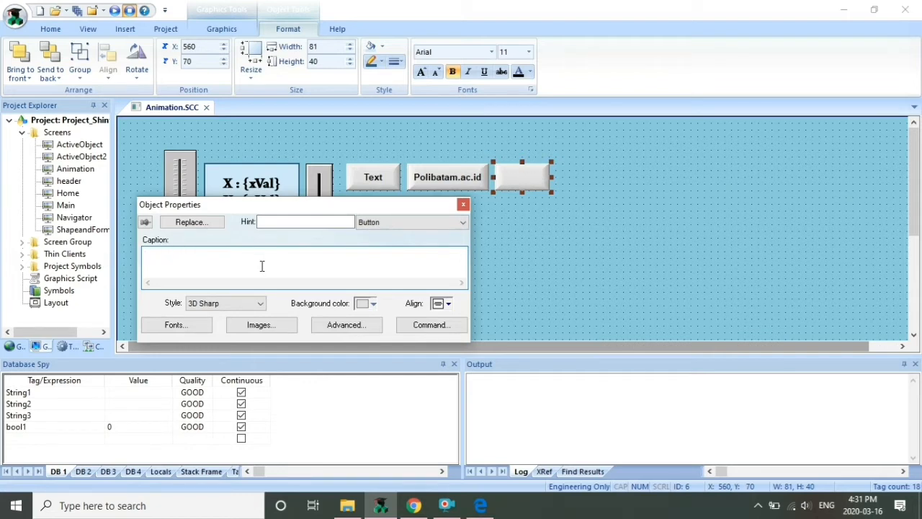
text(Open PDF)
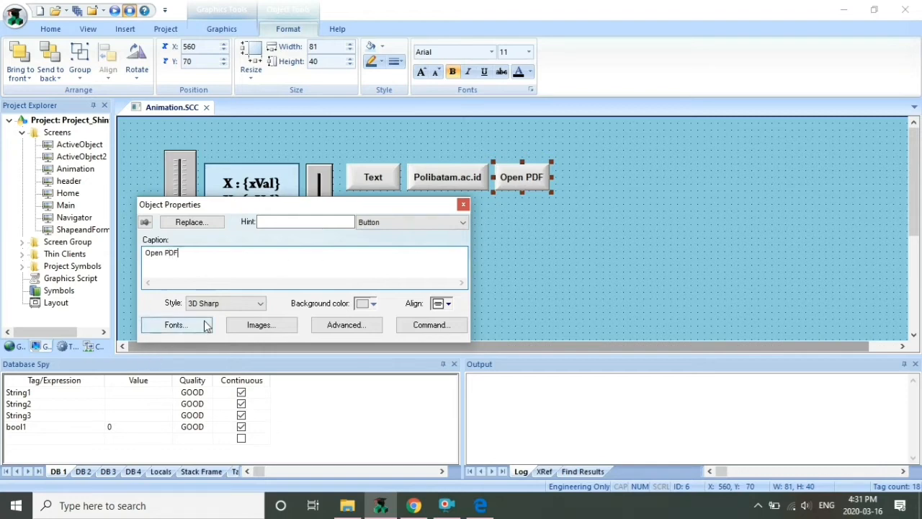
Close the button's properties and the Animation screen, saving Animation.SCC
click(463, 205)
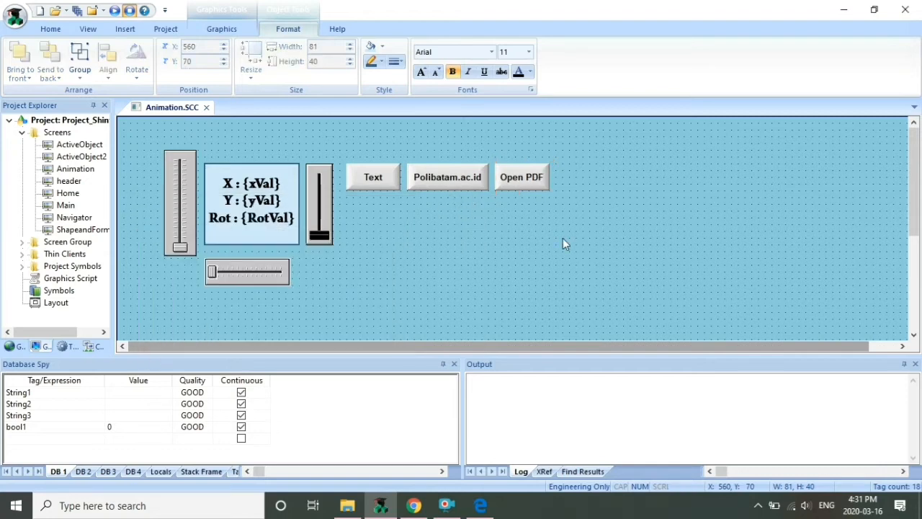
click(563, 238)
click(206, 107)
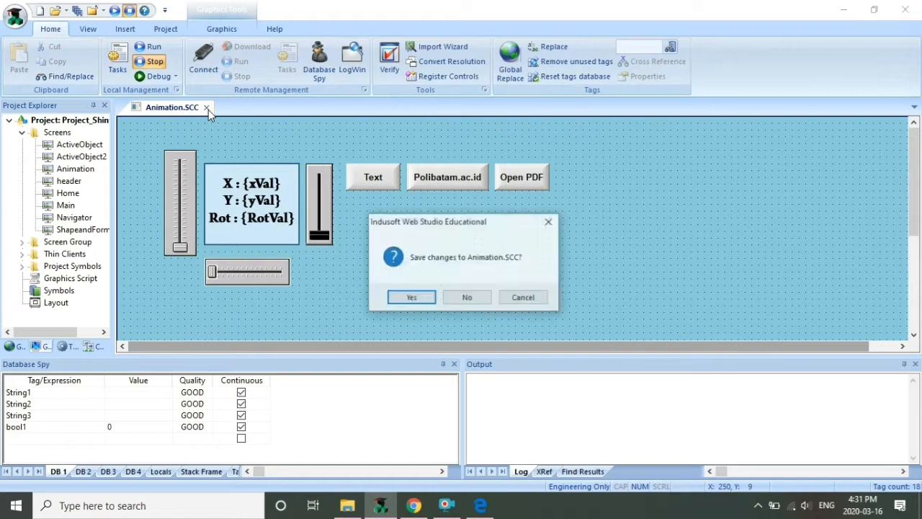
click(412, 296)
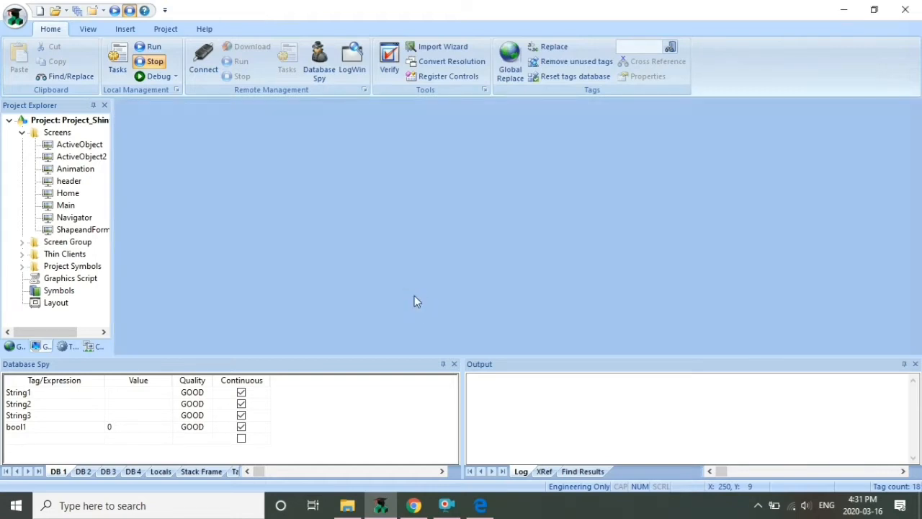
Run the project, test Open PDF with Modul RKCB.pdf, then follow the Polibatam.ac.id link
click(148, 46)
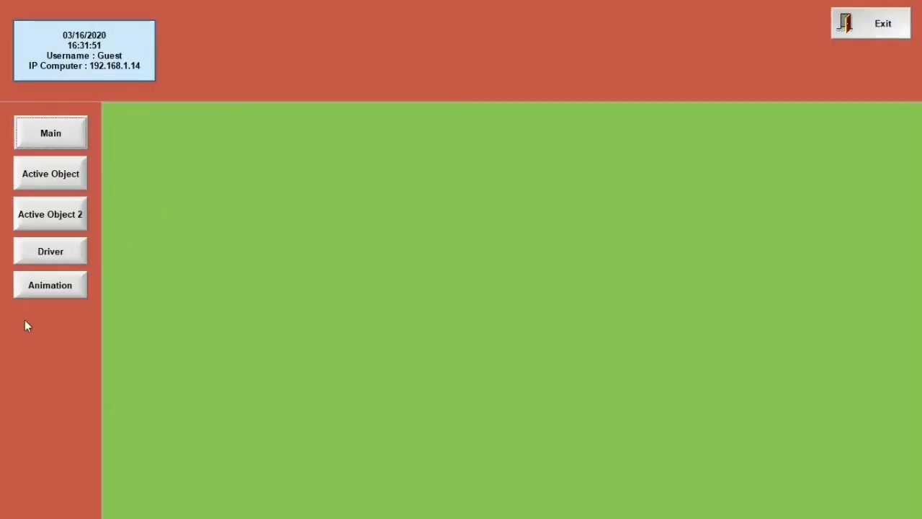
click(66, 284)
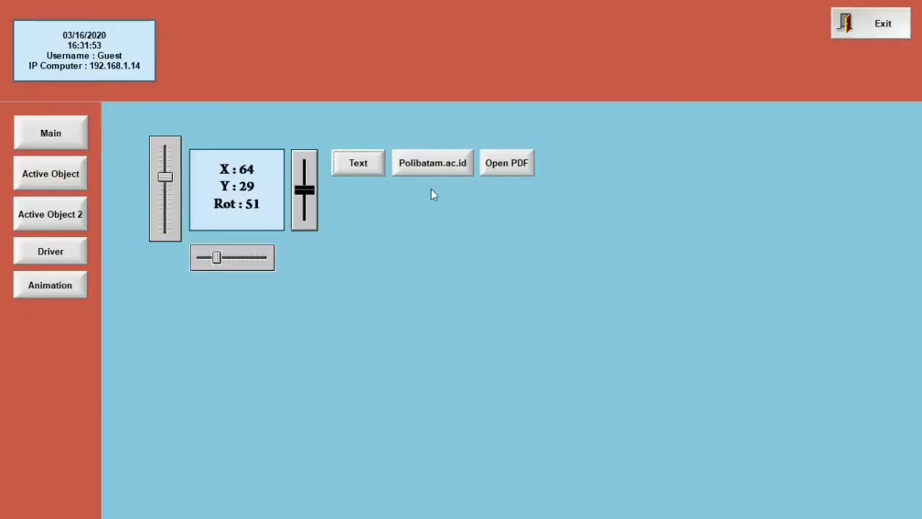
click(525, 167)
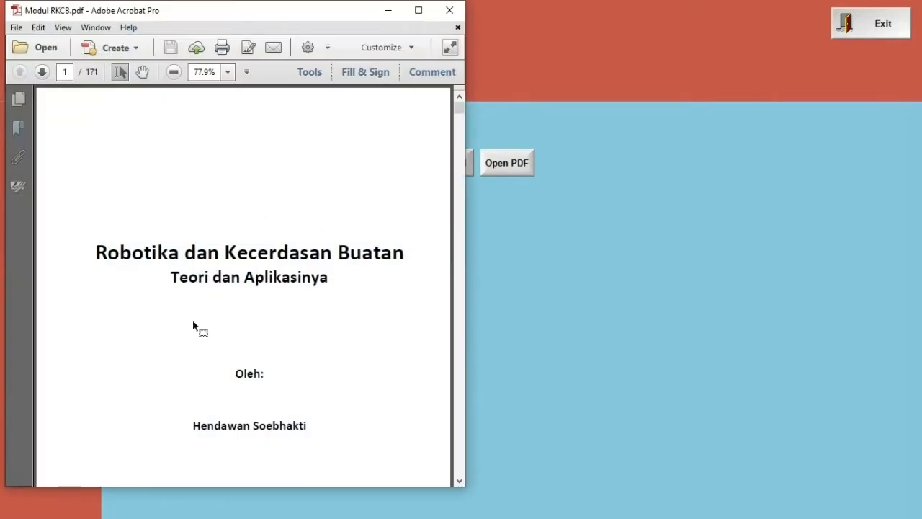
click(451, 10)
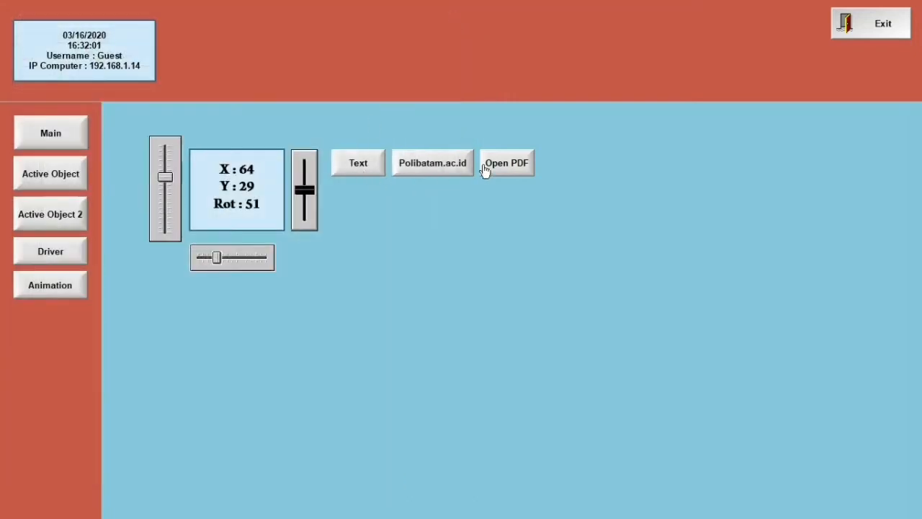
click(429, 160)
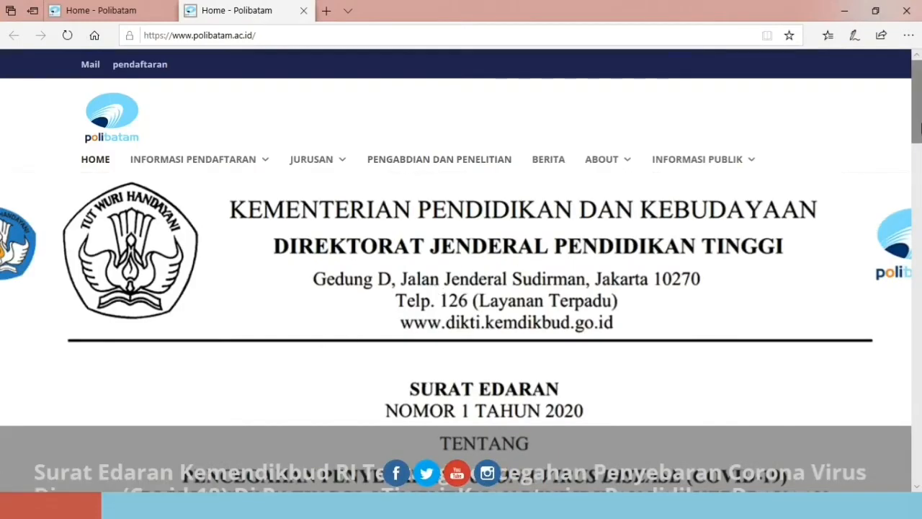
Scroll the Polibatam homepage, then close Edge along with all its tabs
mouse_move(919, 126)
mouse_down()
mouse_move(919, 245)
mouse_move(919, 115)
mouse_up()
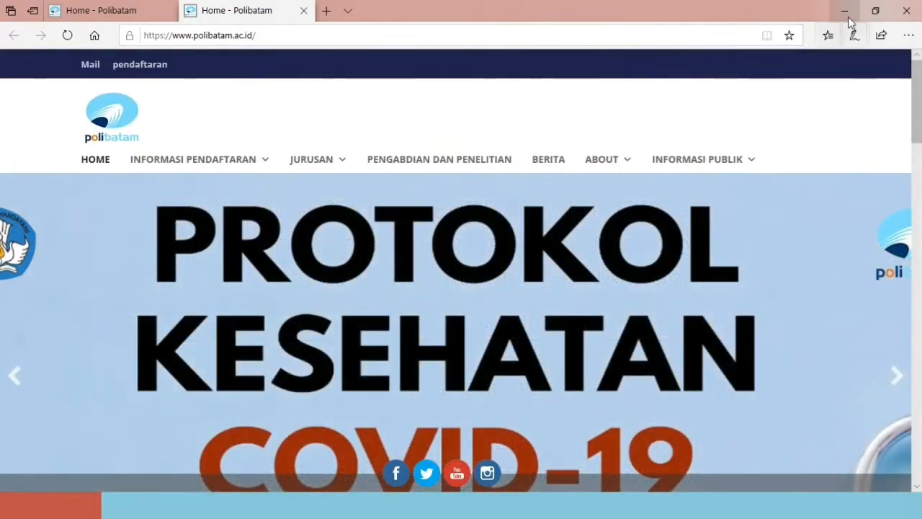
click(906, 10)
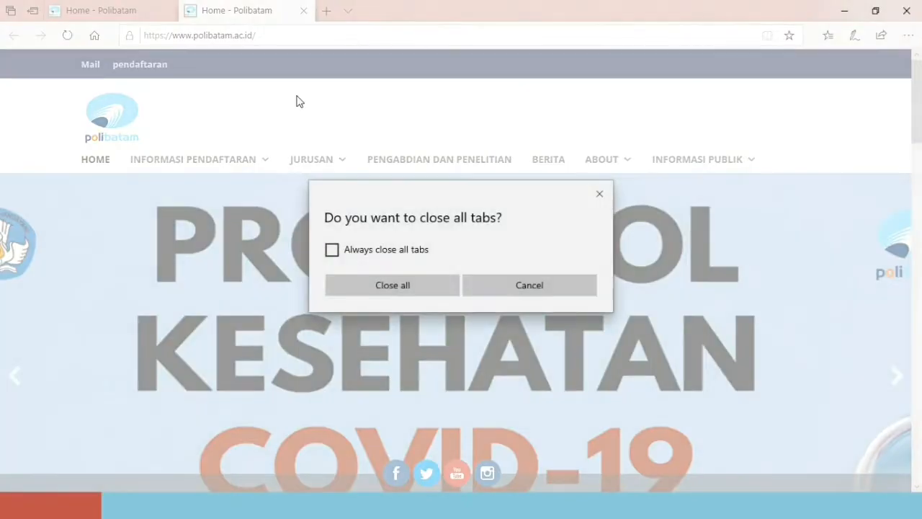
click(417, 292)
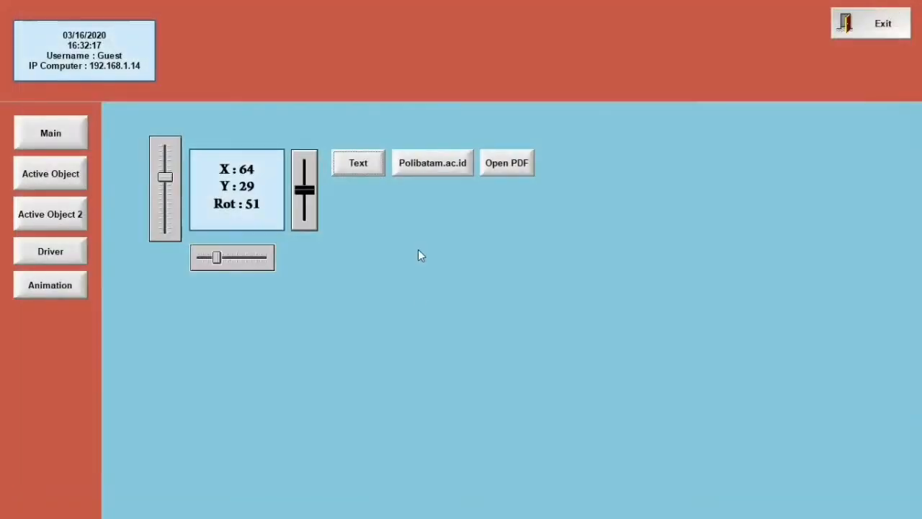
Reopen Modul RKCB.pdf from Open PDF, close it, and exit the runtime
click(507, 163)
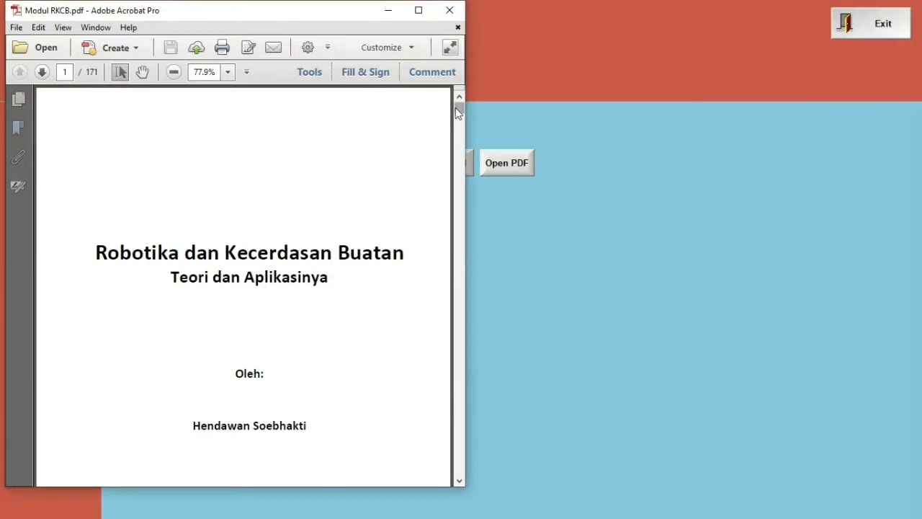
mouse_move(458, 108)
mouse_down()
mouse_move(456, 137)
mouse_move(459, 108)
mouse_up()
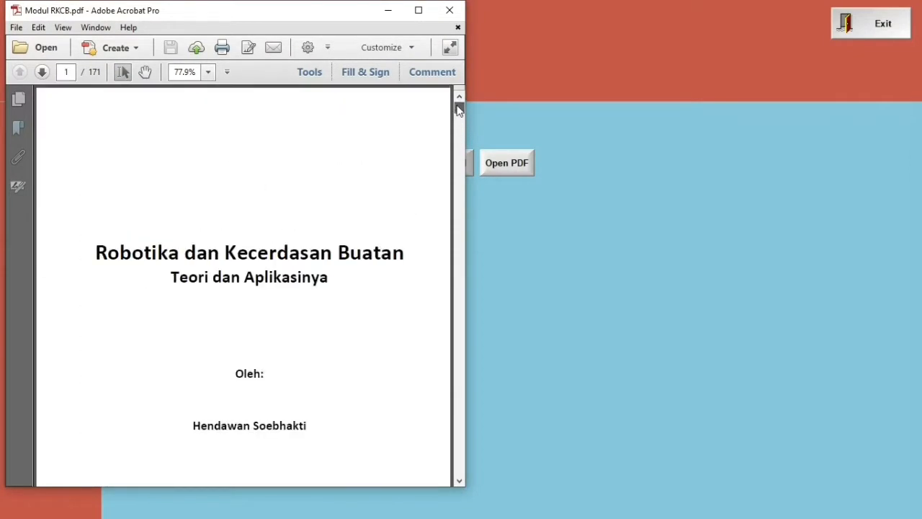
click(443, 9)
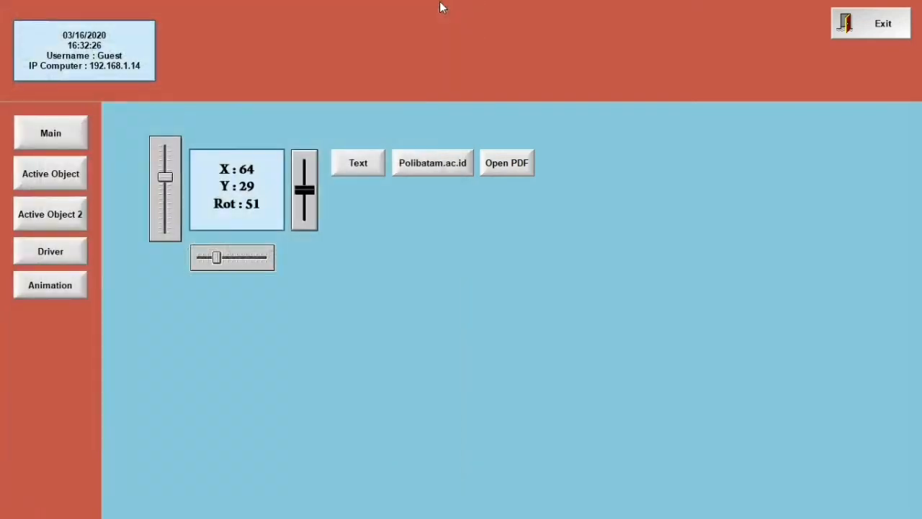
click(881, 25)
click(466, 303)
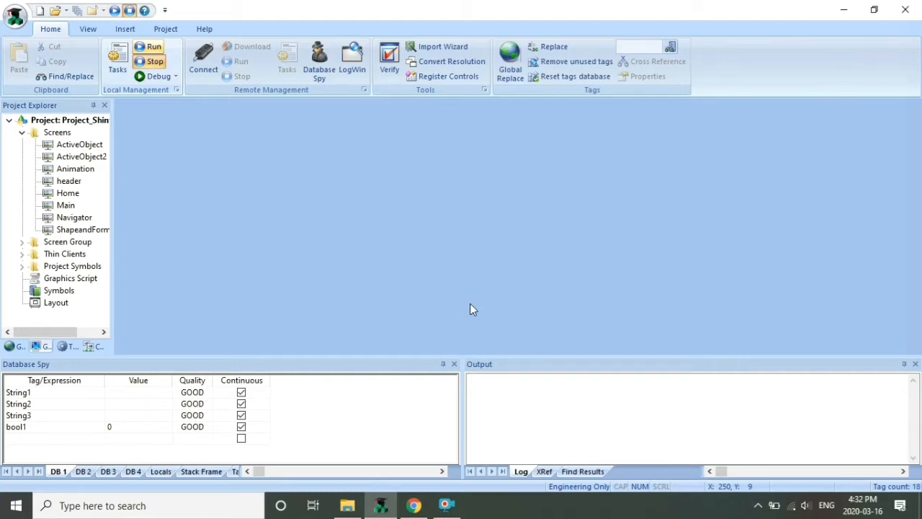
Open the Animation screen and draw a thin rectangle below the Text button
double_click(69, 170)
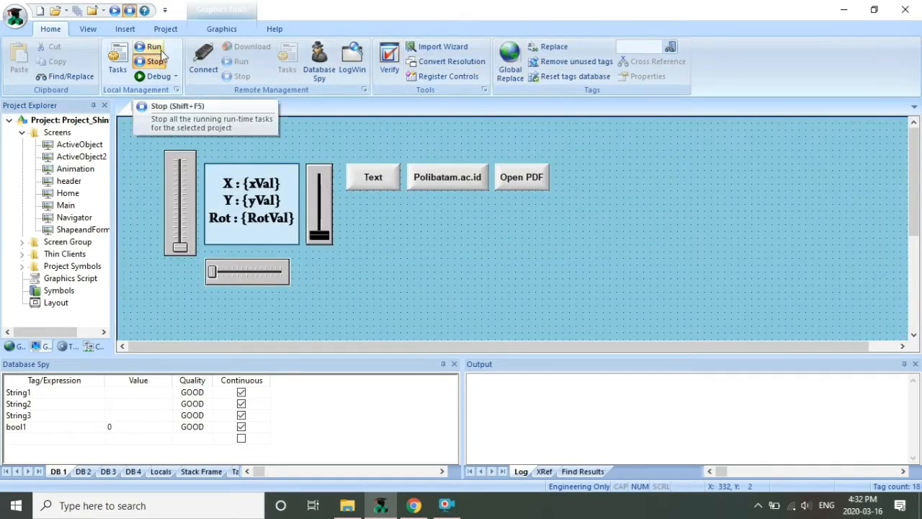
click(210, 32)
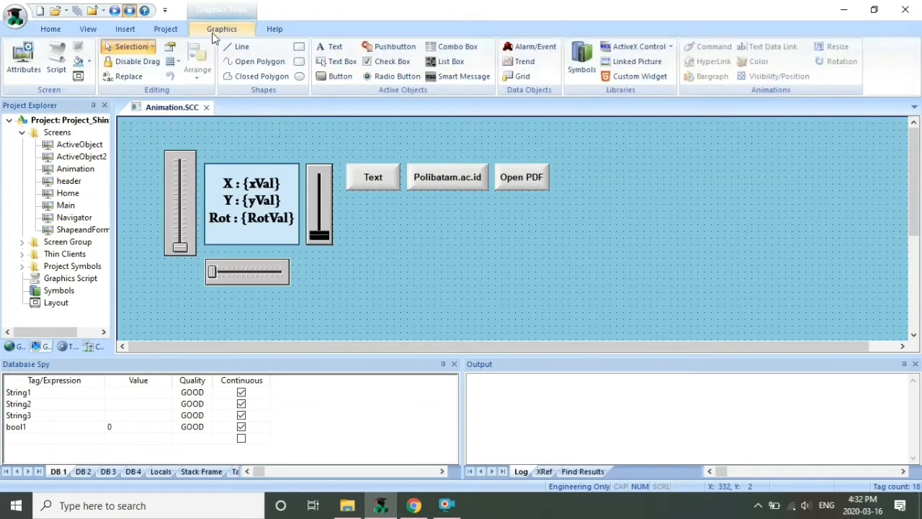
click(299, 46)
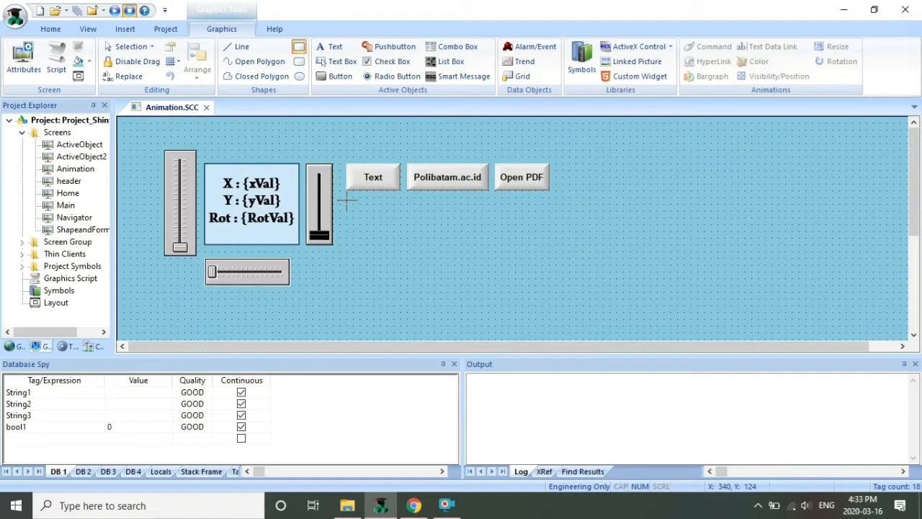
mouse_move(347, 200)
mouse_down()
mouse_move(428, 211)
mouse_move(414, 215)
mouse_up()
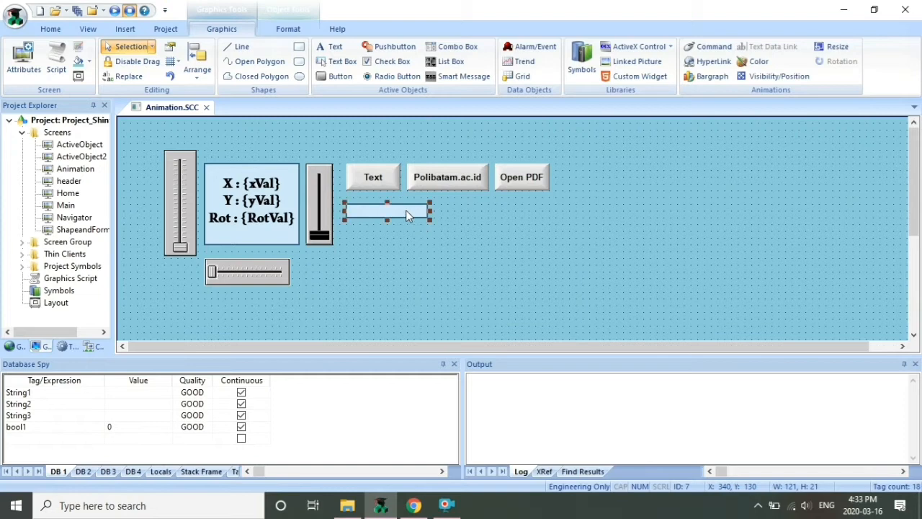
Make the rectangle a horizontal bar graph driven by the xVal tag
double_click(372, 210)
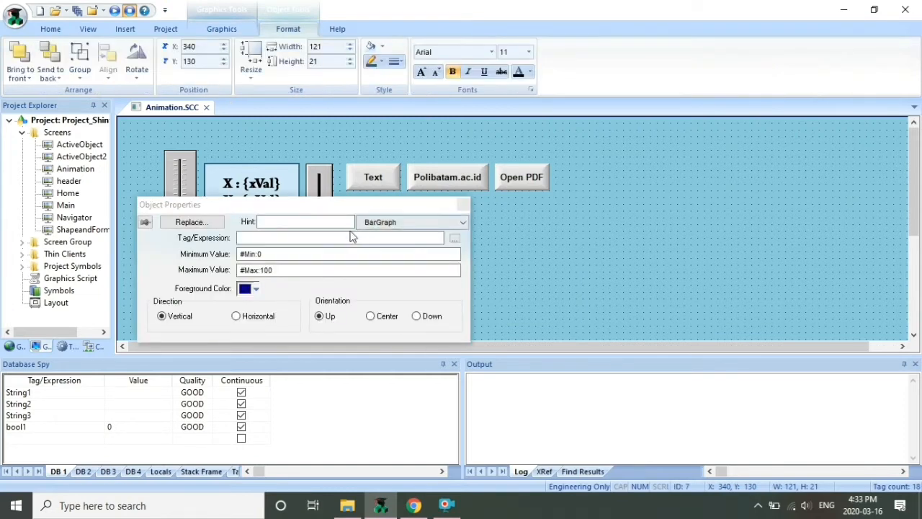
click(455, 237)
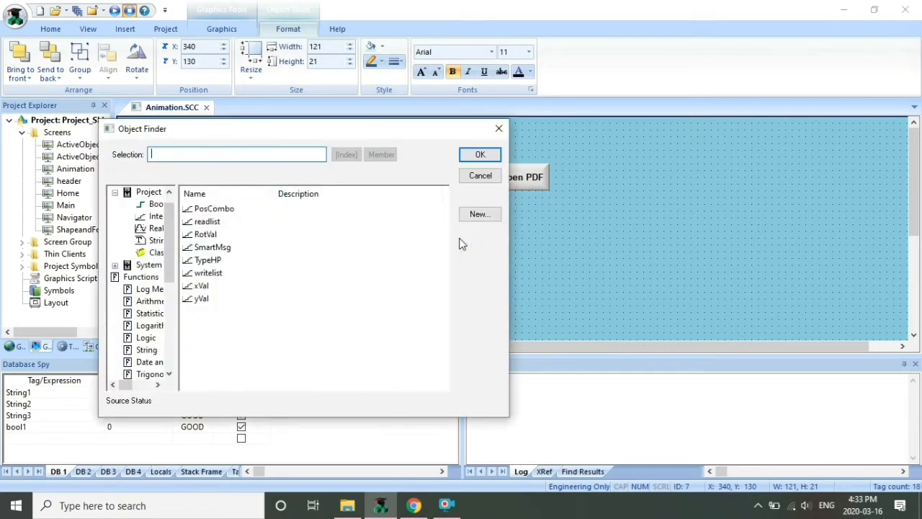
click(196, 287)
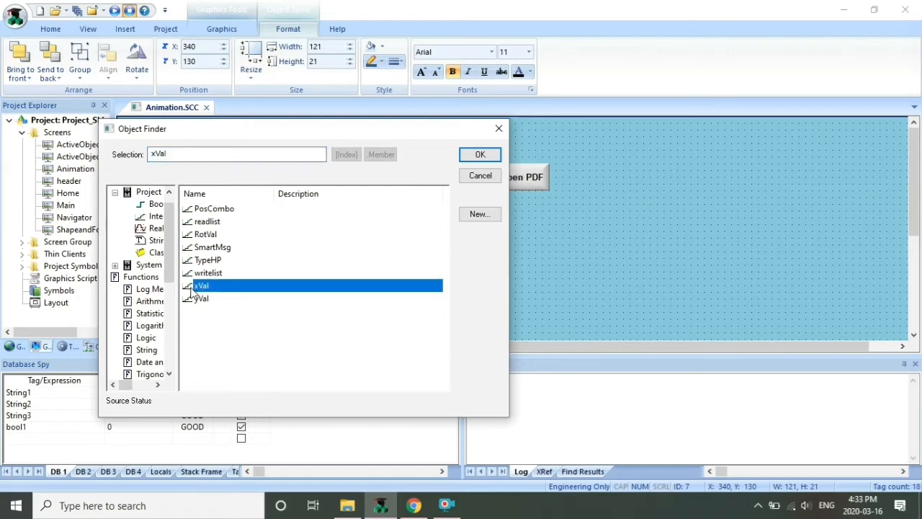
click(480, 155)
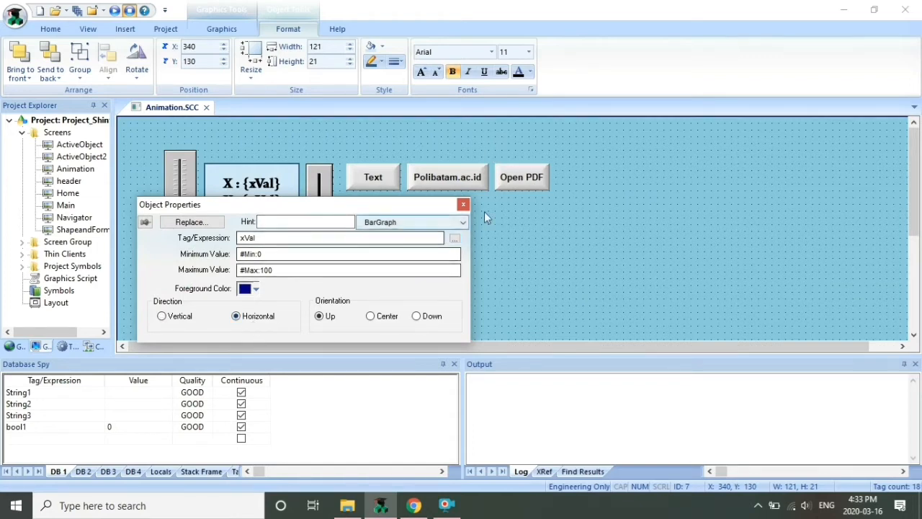
click(464, 204)
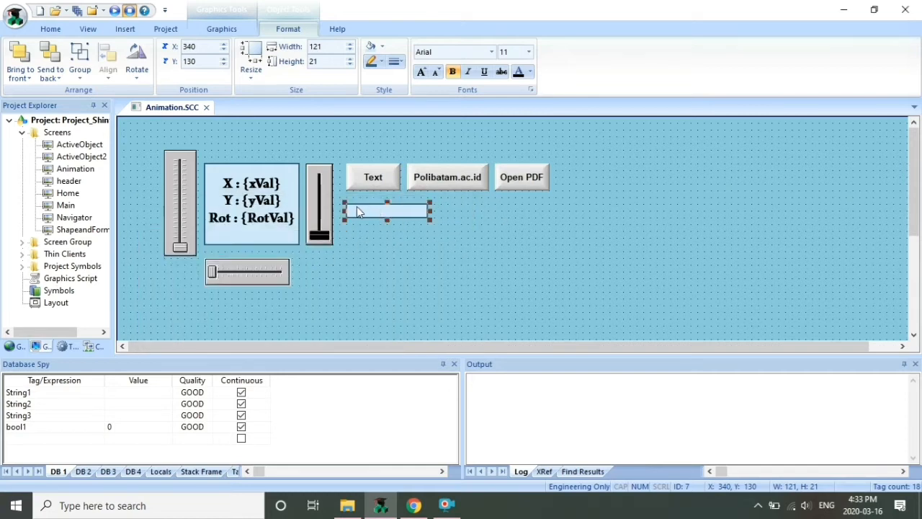
click(207, 108)
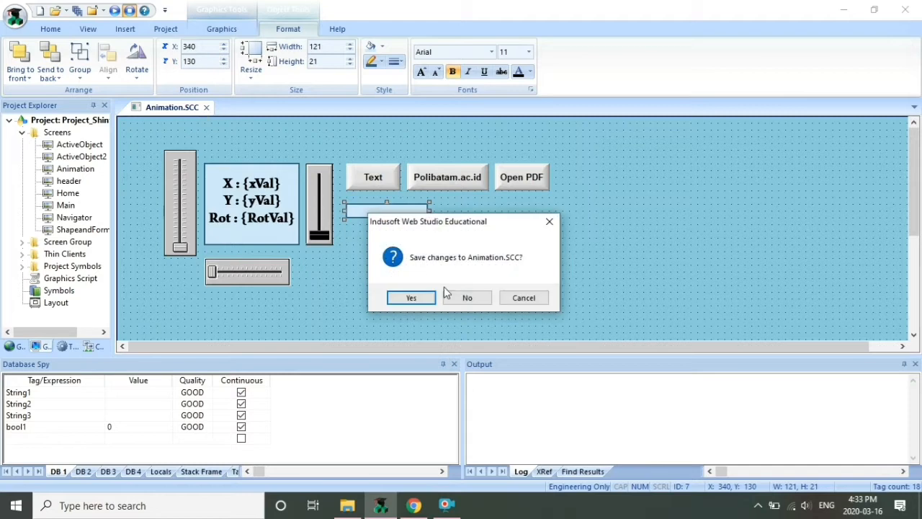
click(420, 298)
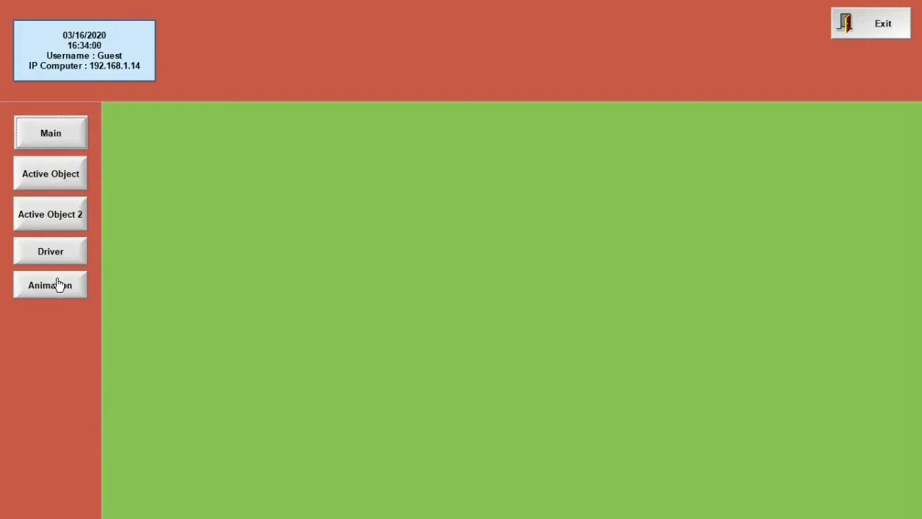
click(59, 288)
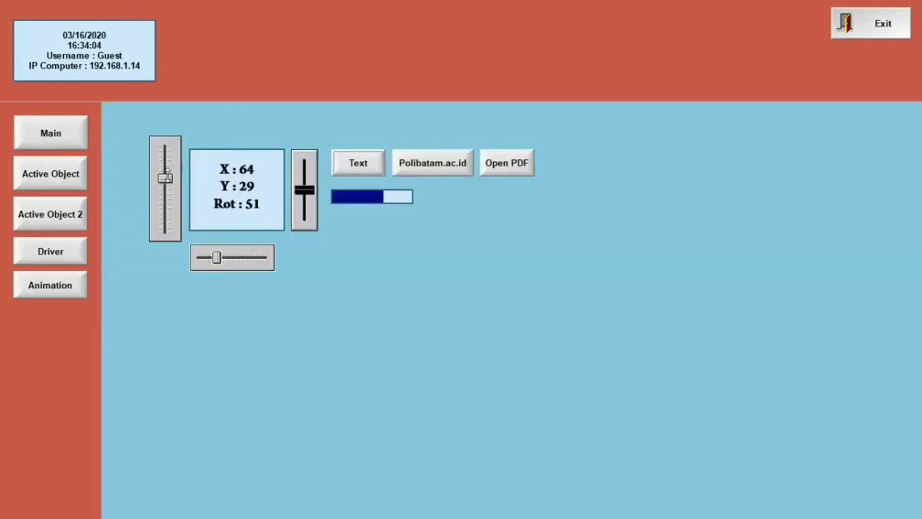
drag(165, 176, 155, 200)
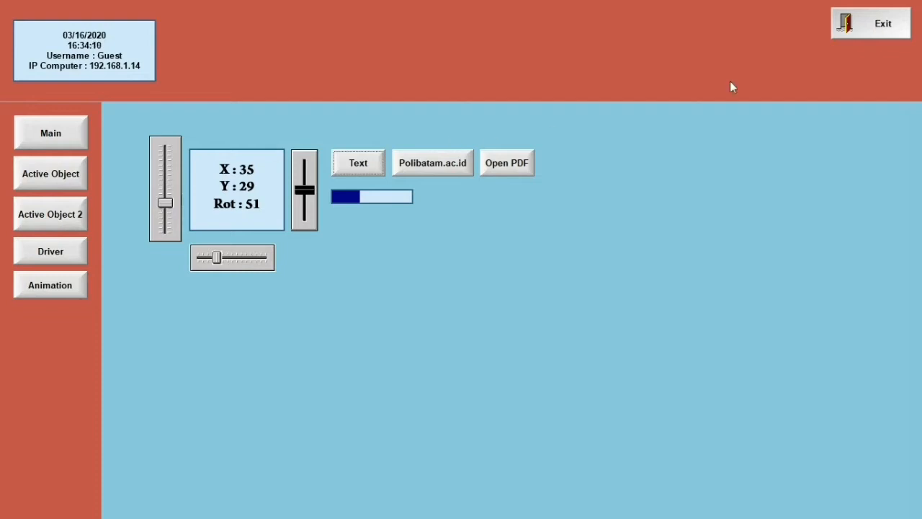
click(871, 20)
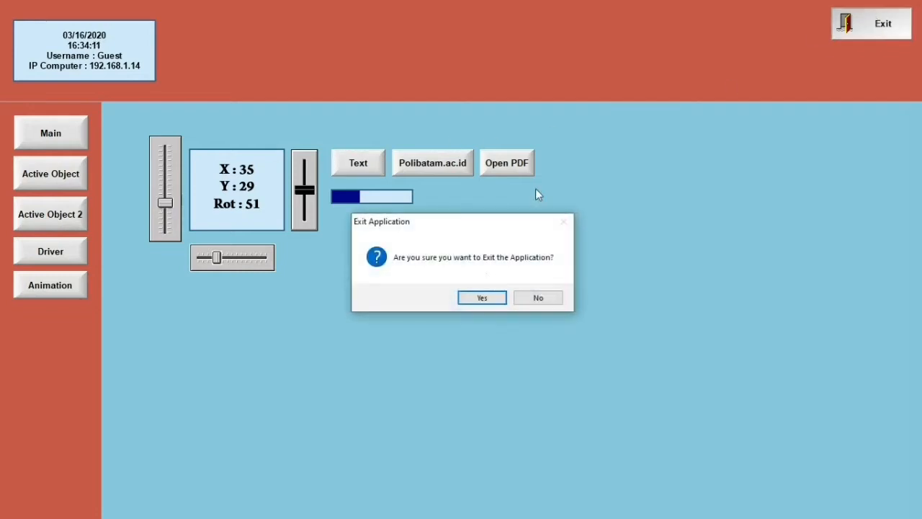
click(475, 302)
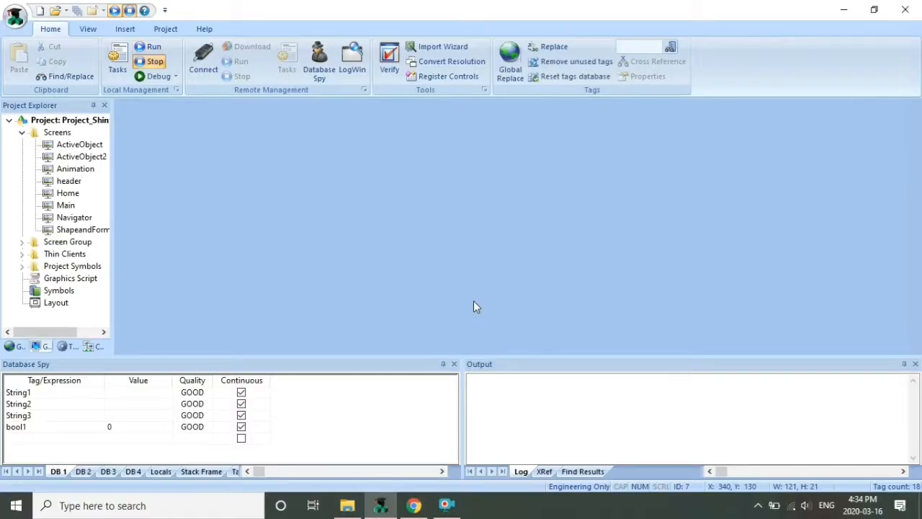
Open the Animation screen and place the text 'Temperature : ###' below the bar graph
double_click(74, 170)
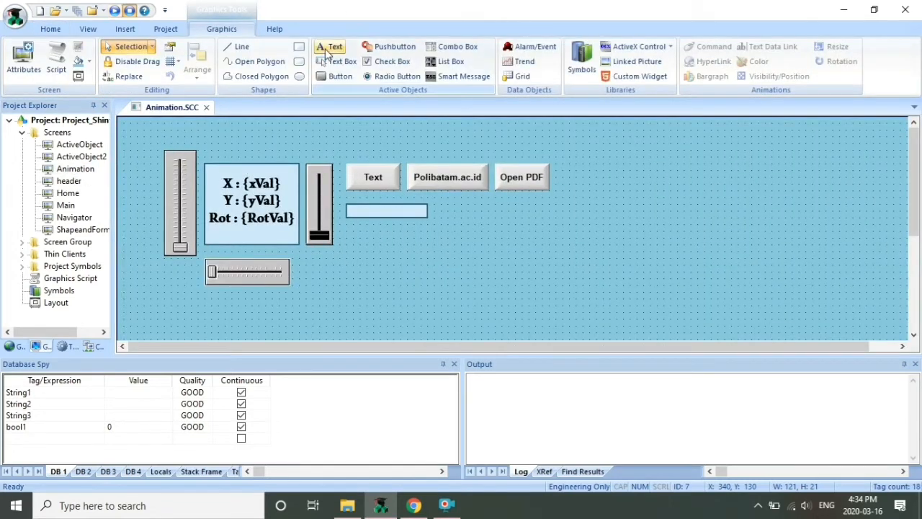
click(330, 46)
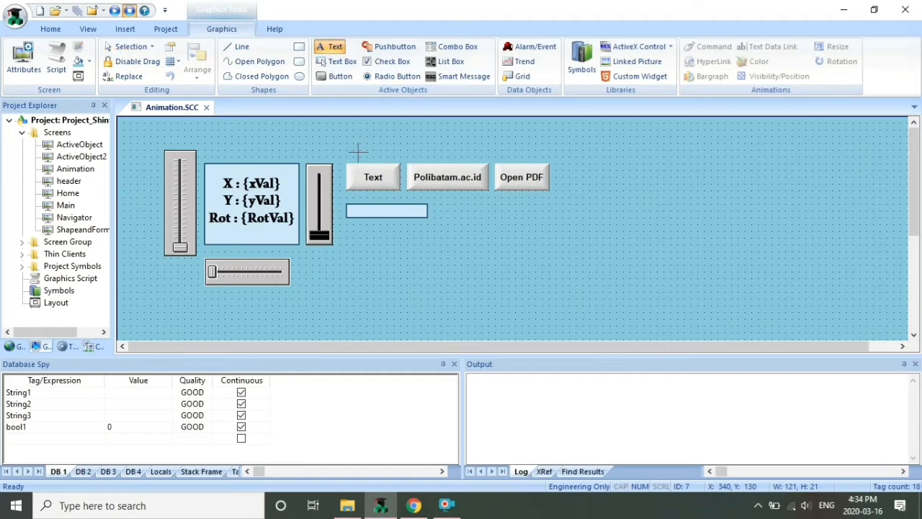
click(353, 231)
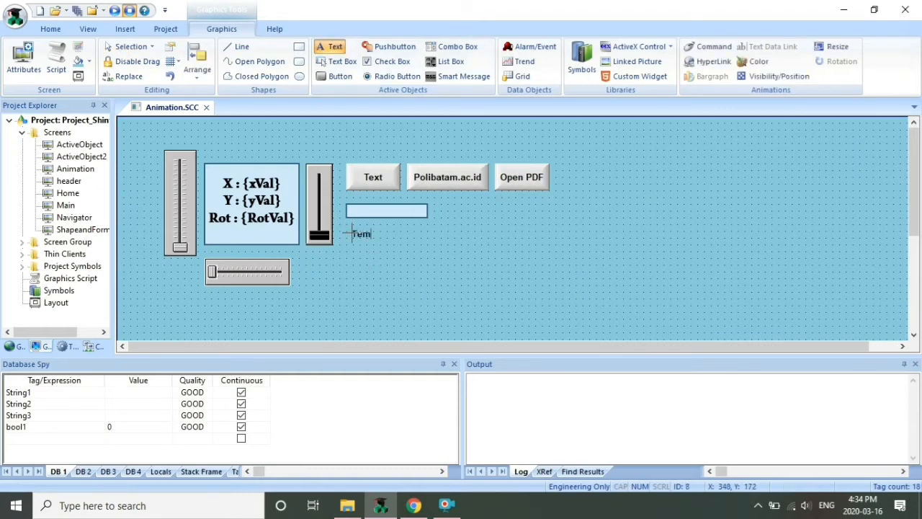
text(Temperature : ###)
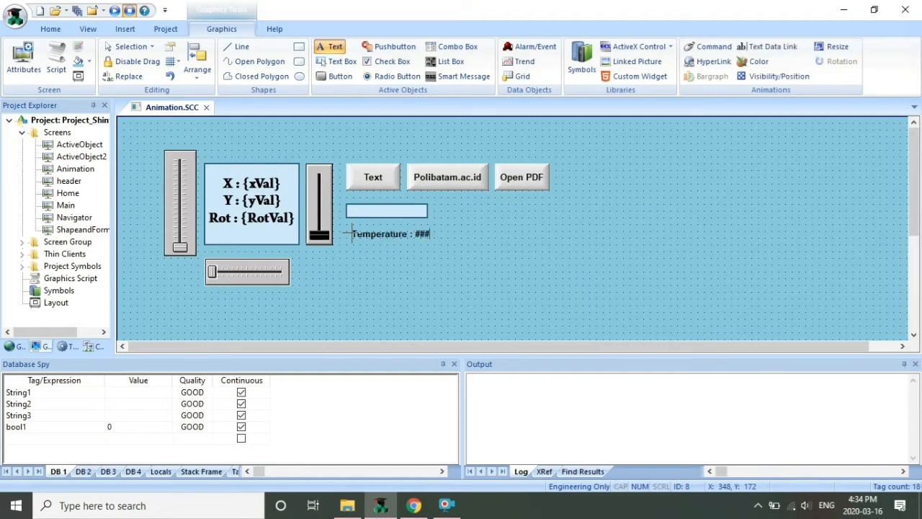
key(Escape)
key(Escape)
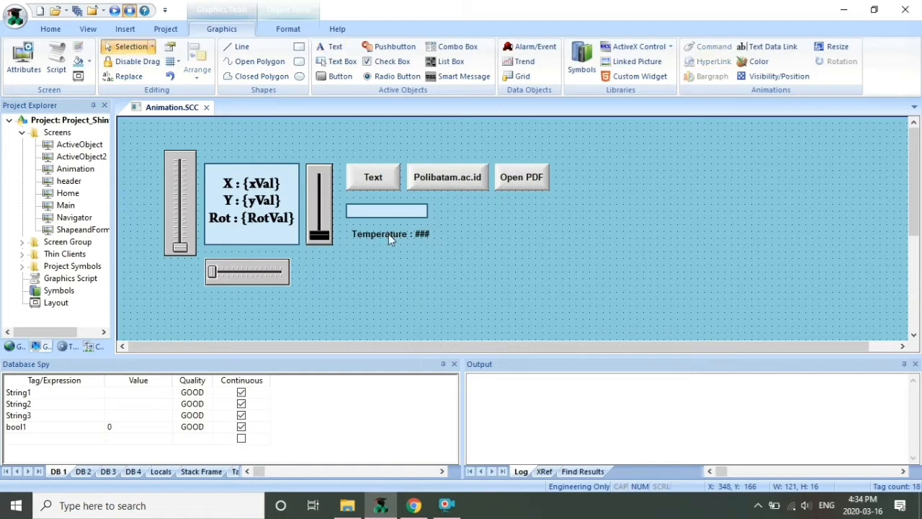
drag(389, 240, 384, 241)
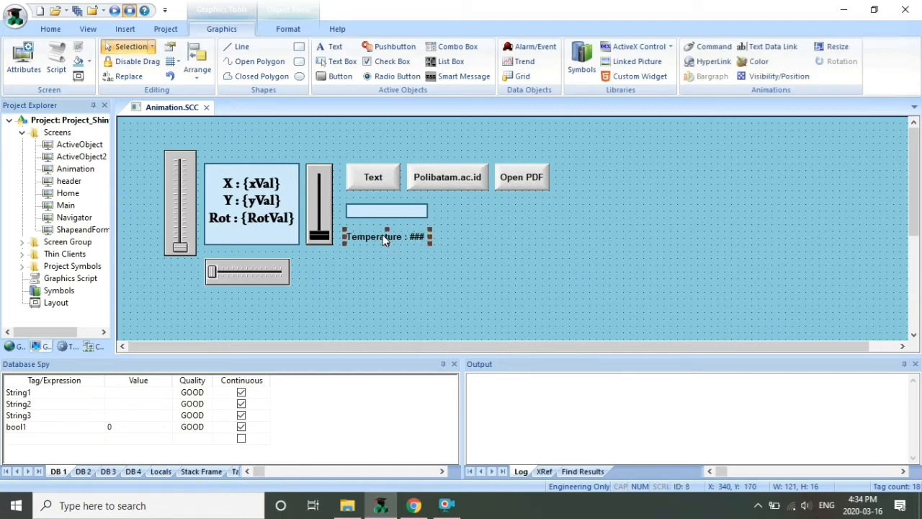
Give the Temperature text a Text Data Link to xVal and close the screen
double_click(384, 240)
click(424, 257)
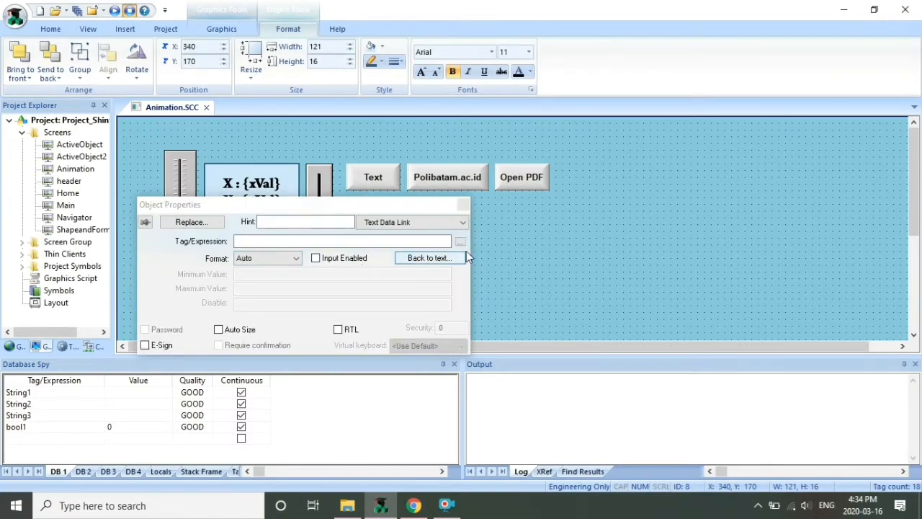
click(459, 242)
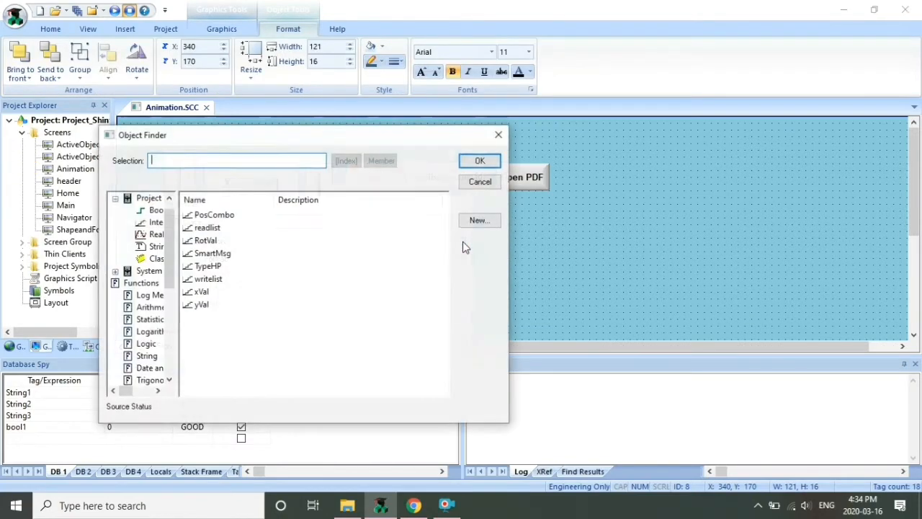
click(201, 292)
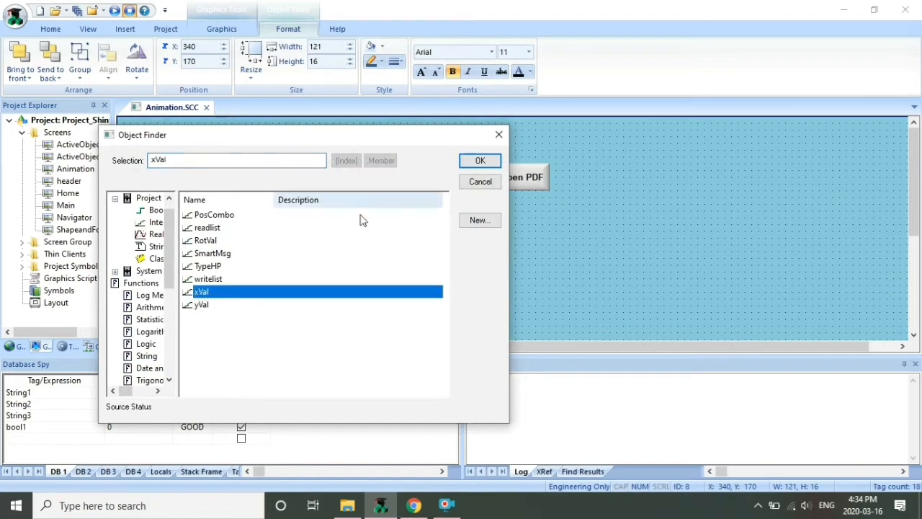
click(480, 160)
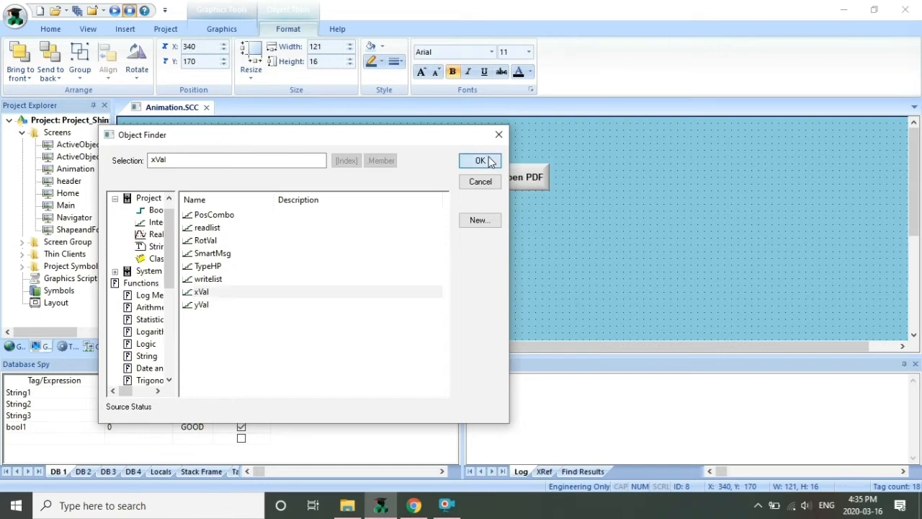
click(463, 205)
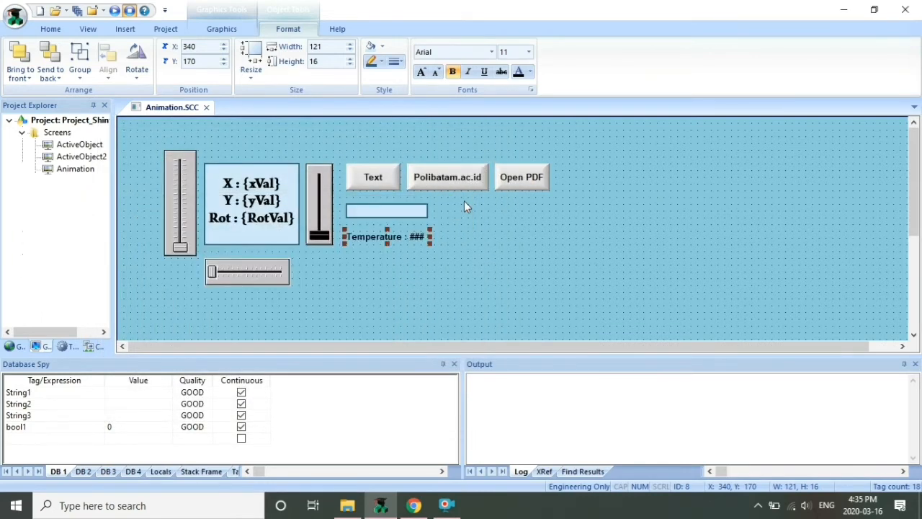
click(206, 108)
Save Animation.SCC, run it, and move the X slider to see Temperature follow (29)
click(405, 298)
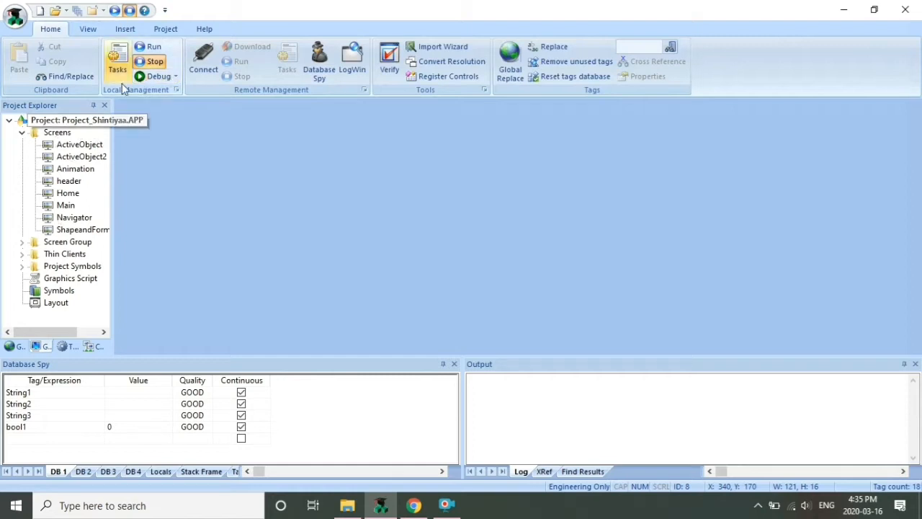
click(154, 47)
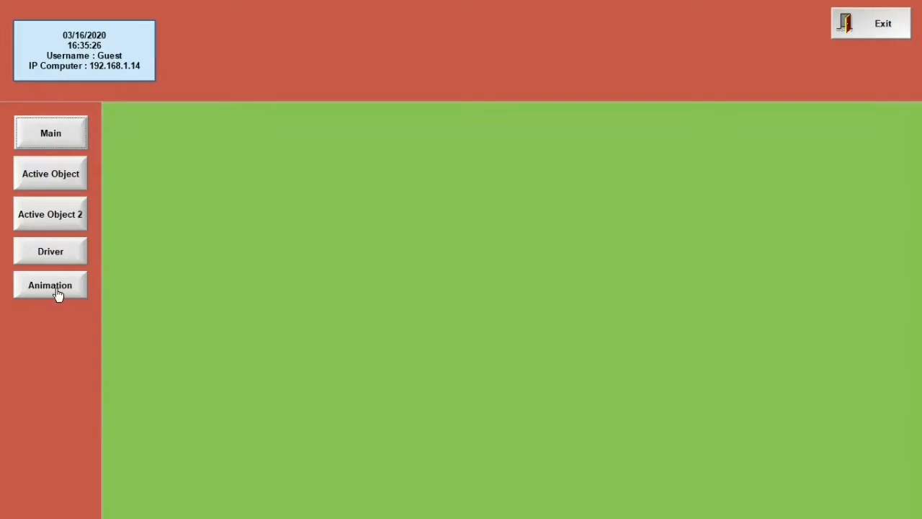
click(57, 294)
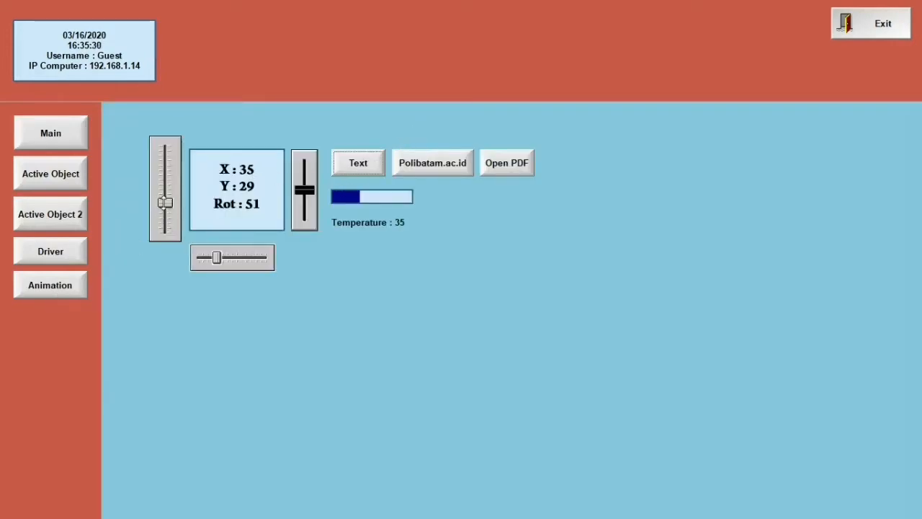
mouse_move(165, 203)
mouse_down()
mouse_move(165, 181)
mouse_move(165, 214)
mouse_move(164, 202)
mouse_up()
mouse_move(165, 202)
mouse_down()
mouse_move(165, 186)
mouse_move(165, 208)
mouse_up()
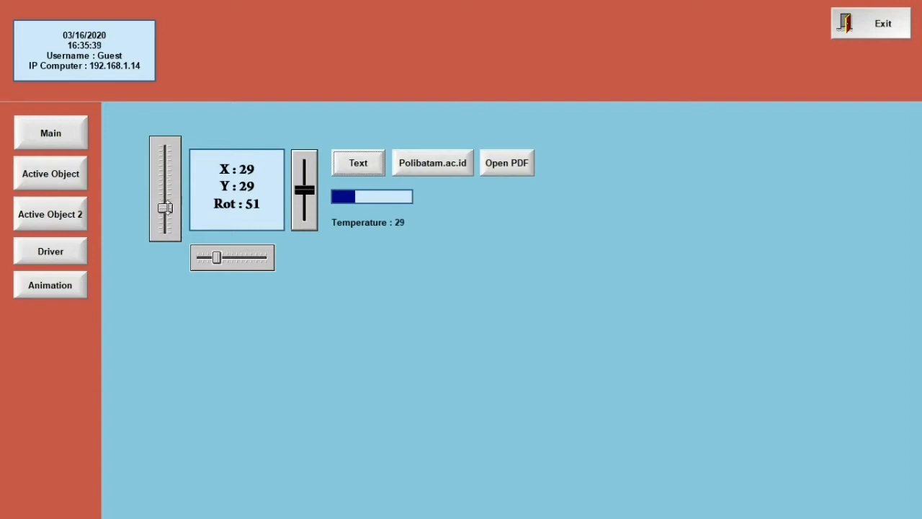
Exit the runtime, reopen the Animation screen, and open the Temperature text's properties
click(897, 17)
click(488, 300)
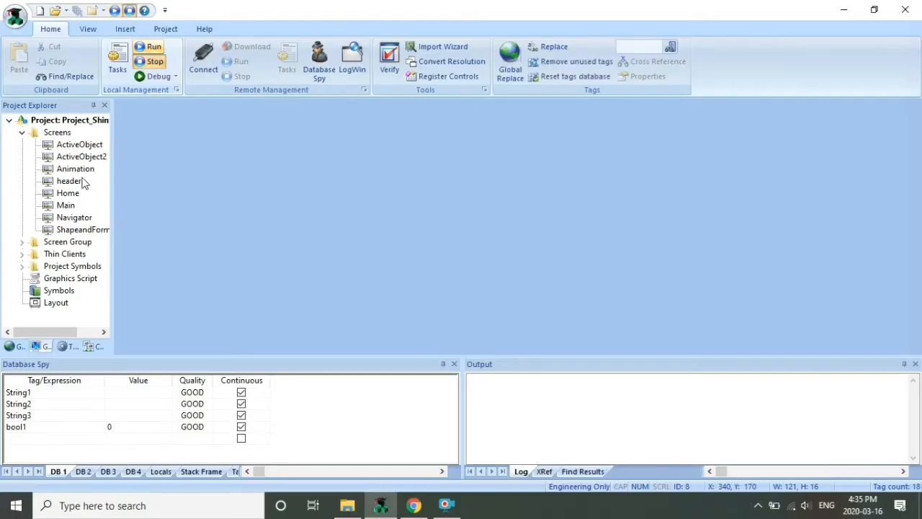
double_click(75, 169)
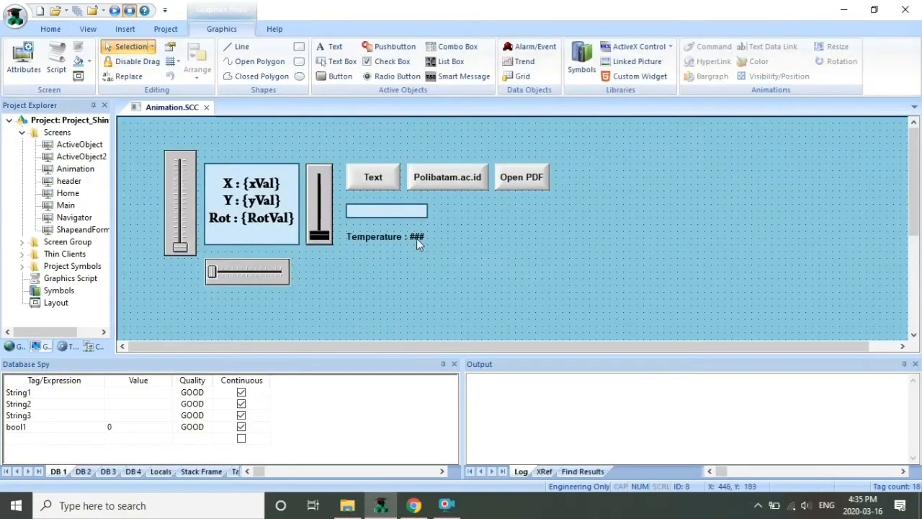
double_click(417, 238)
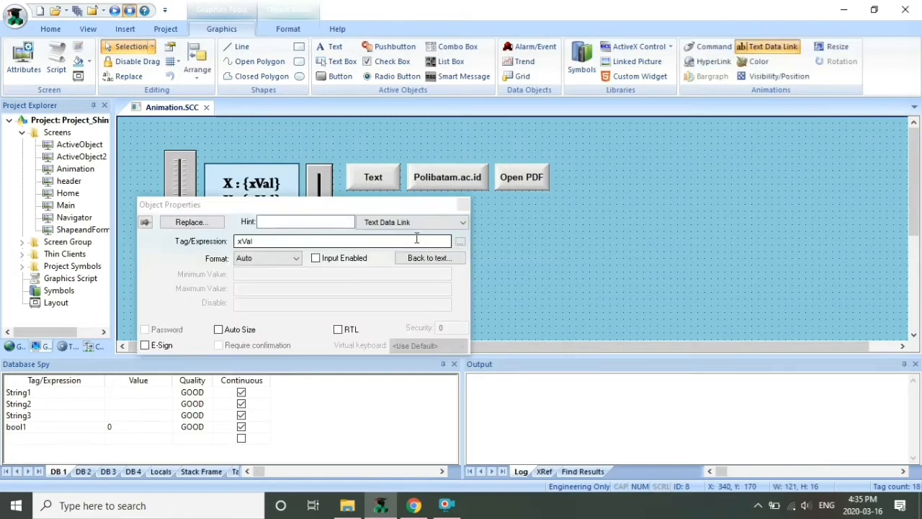
Tick Input Enabled on the Temperature text, then close its properties and the Animation screen
click(346, 261)
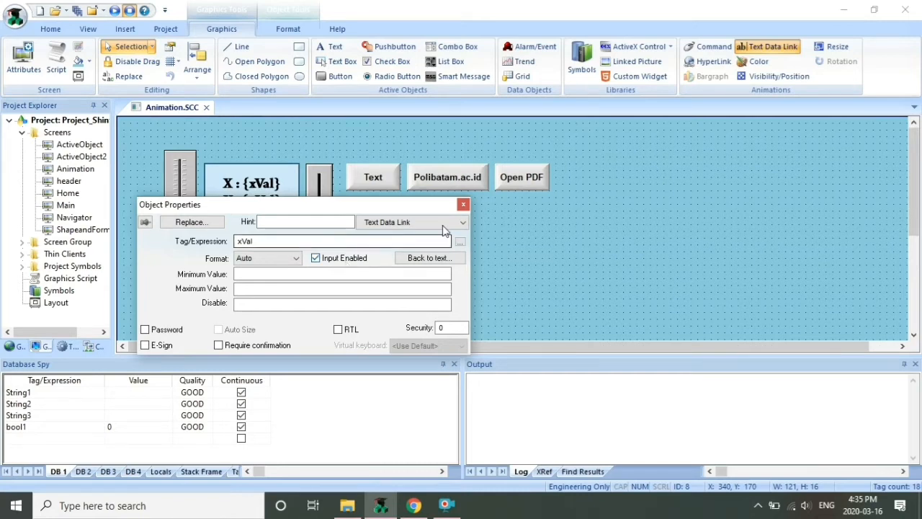
click(463, 206)
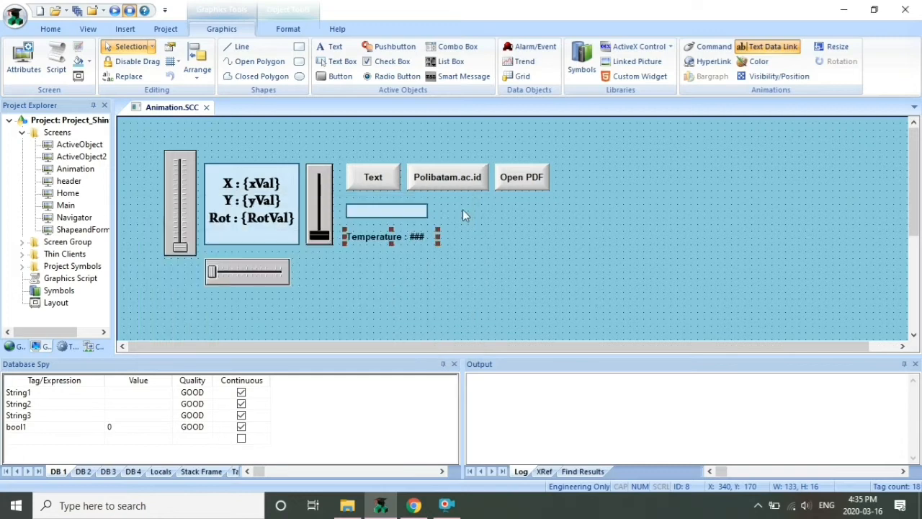
click(206, 108)
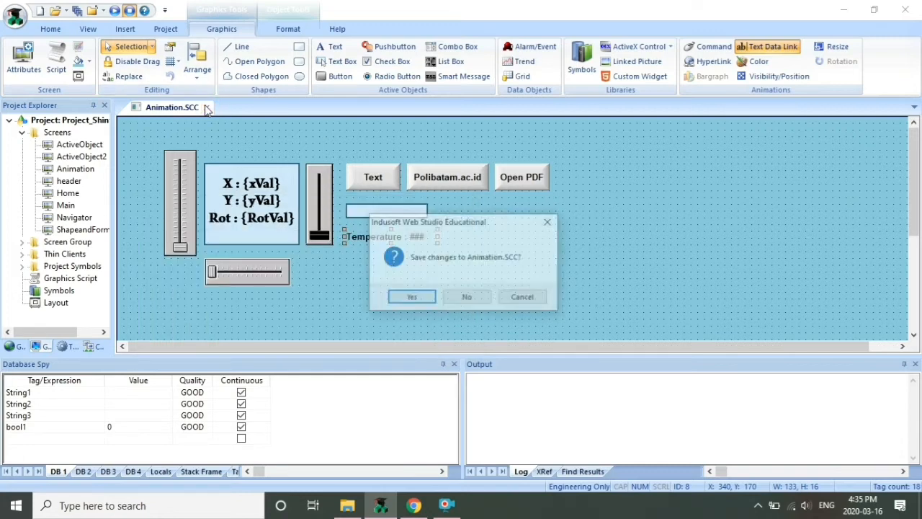
Save Animation.SCC, run the Animation screen, and enter 0 as the Temperature value
click(411, 296)
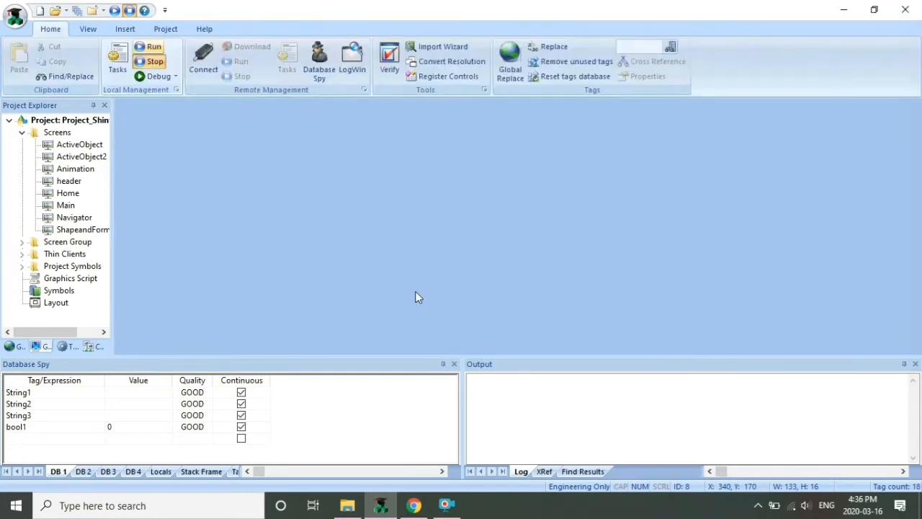
click(116, 10)
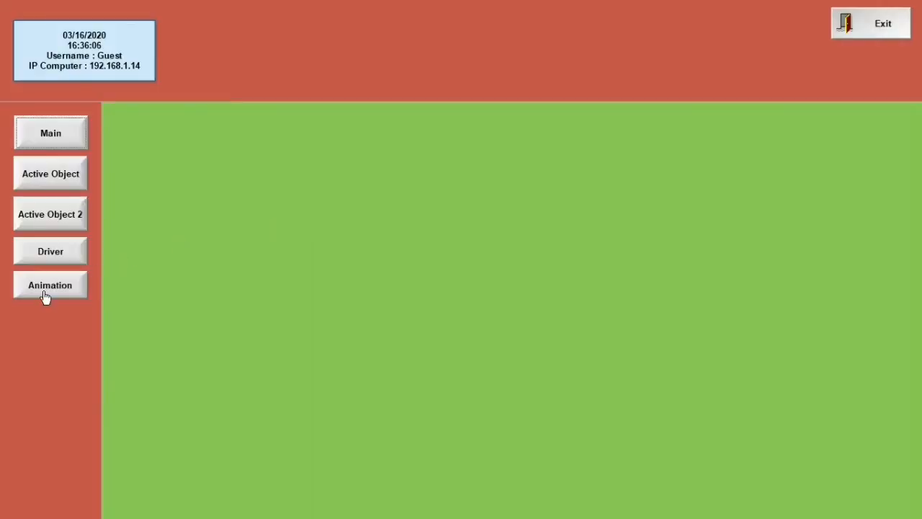
click(45, 296)
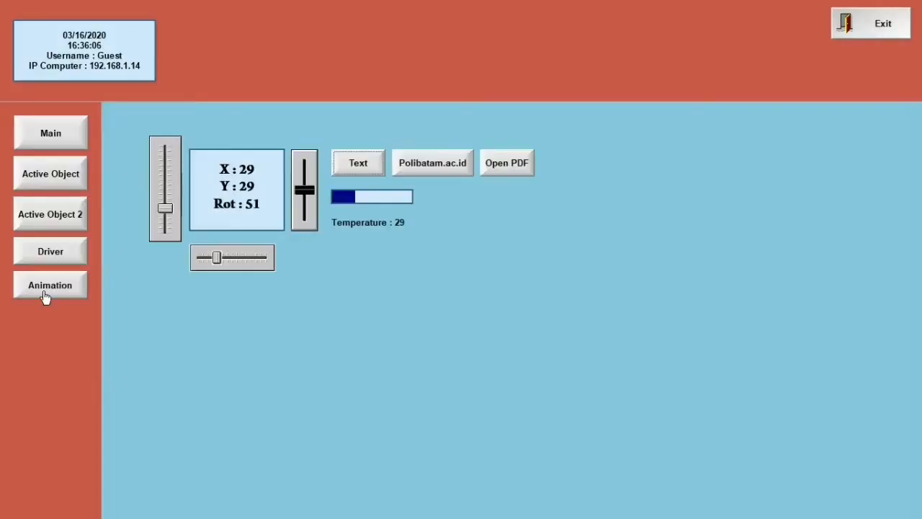
click(398, 221)
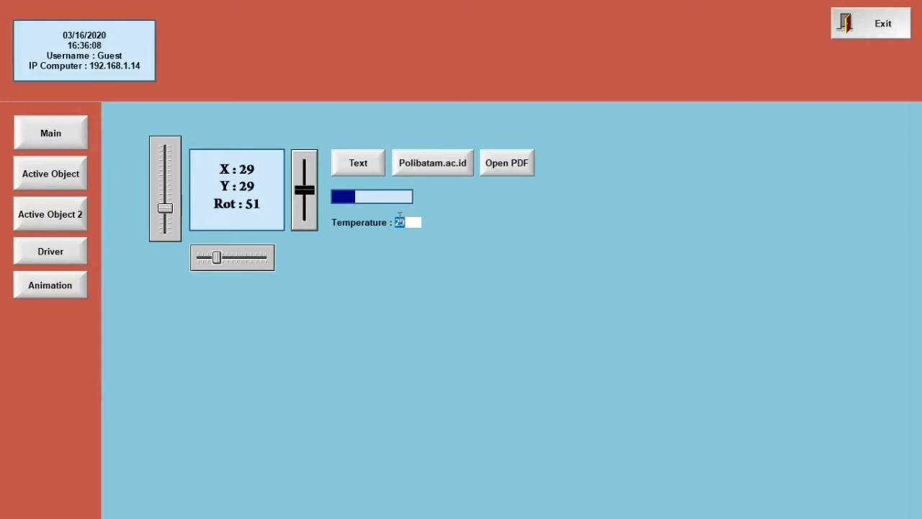
text(0)
key(Return)
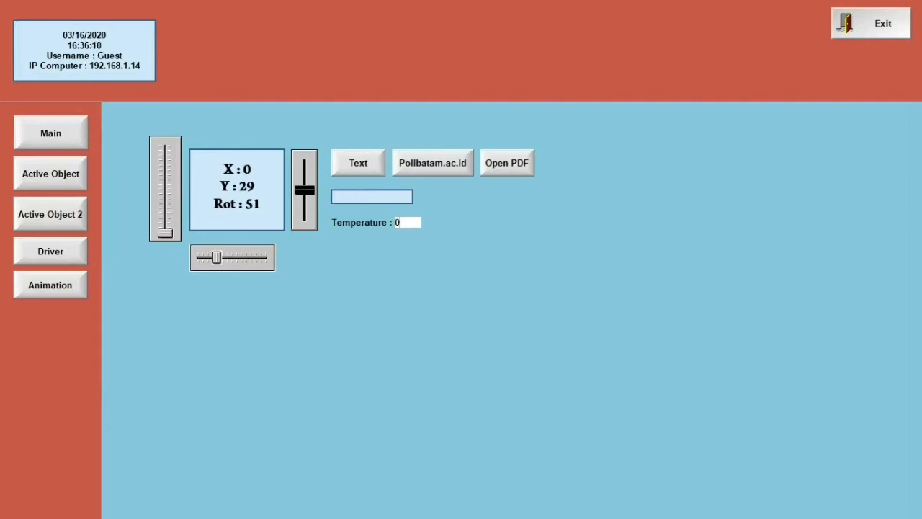
Enter 20 and then 60 as Temperature, setting X to 60, and exit the runtime
text(3)
key(Return)
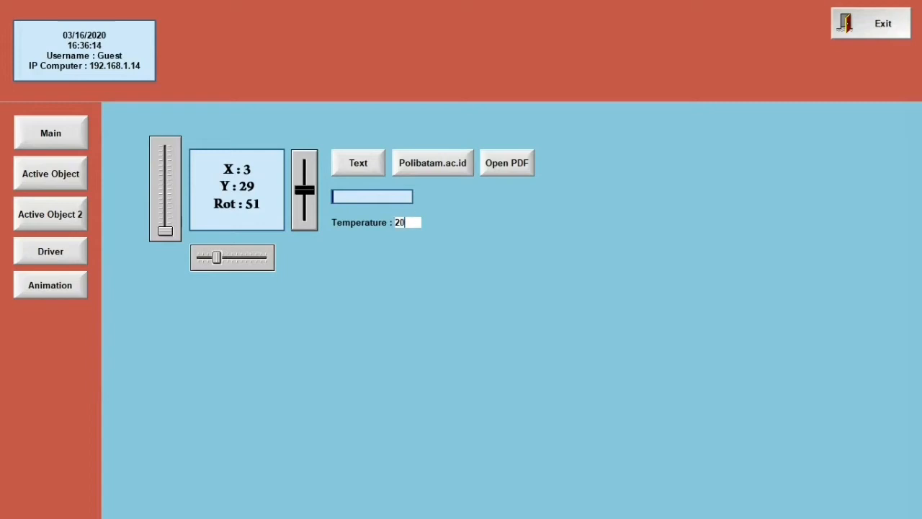
key(Return)
key(BackSpace)
text(6)
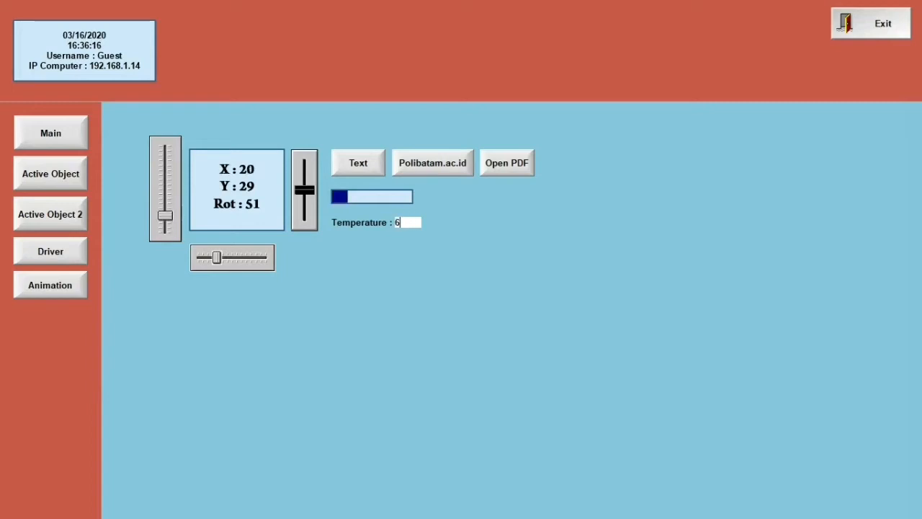
text(0)
key(Return)
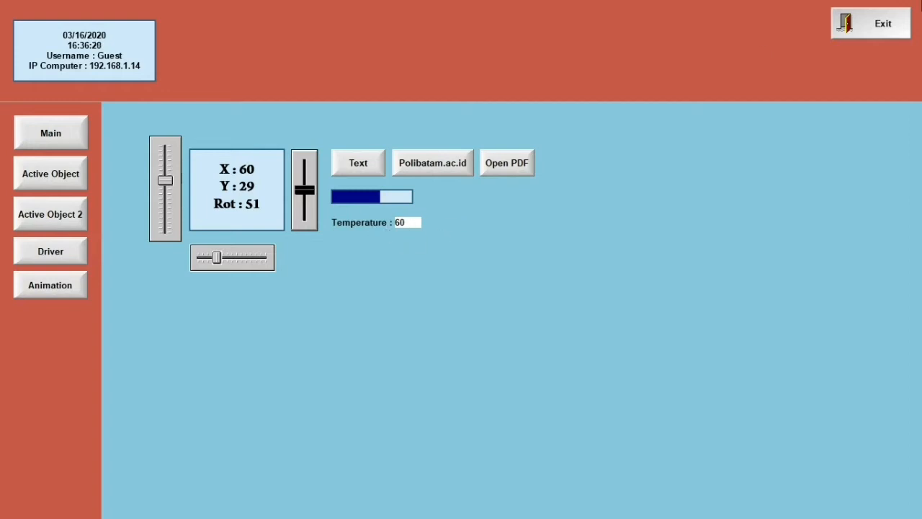
click(891, 22)
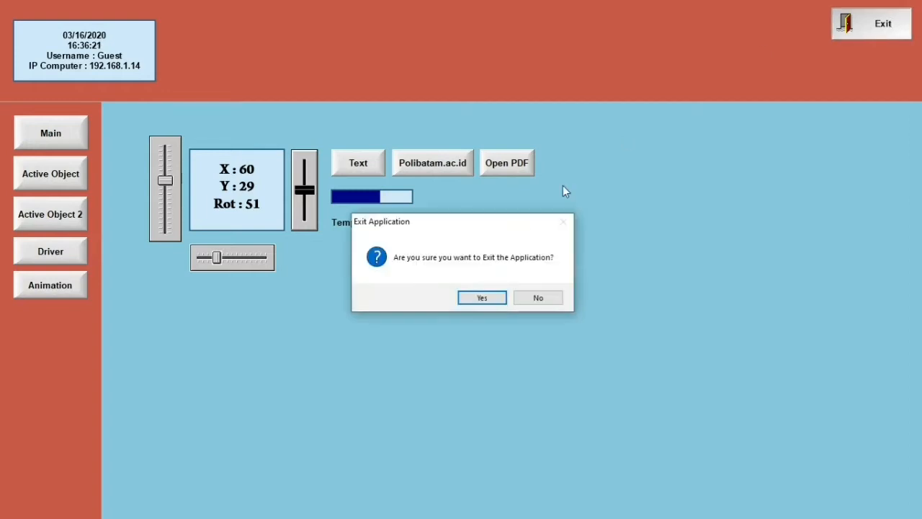
click(496, 298)
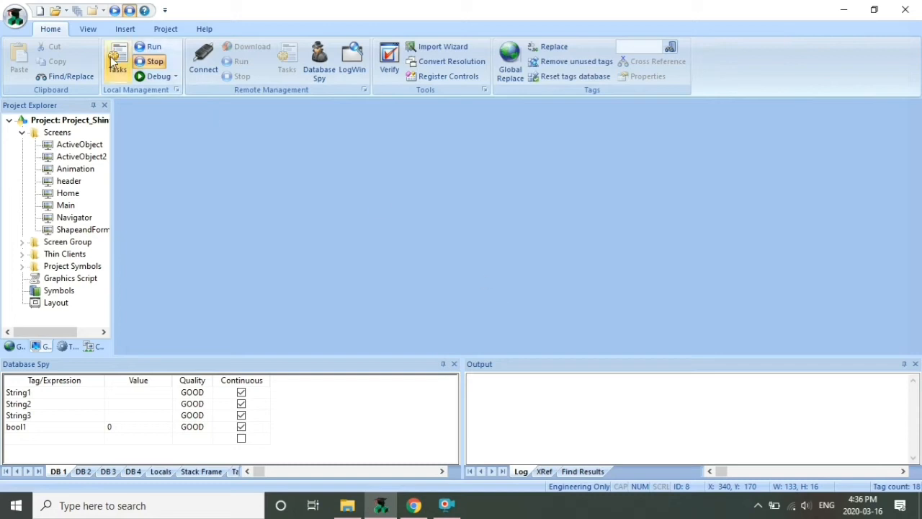
Open the Animation screen and enable the Viewer's Virtual Keyboard with Keypad as default
double_click(67, 173)
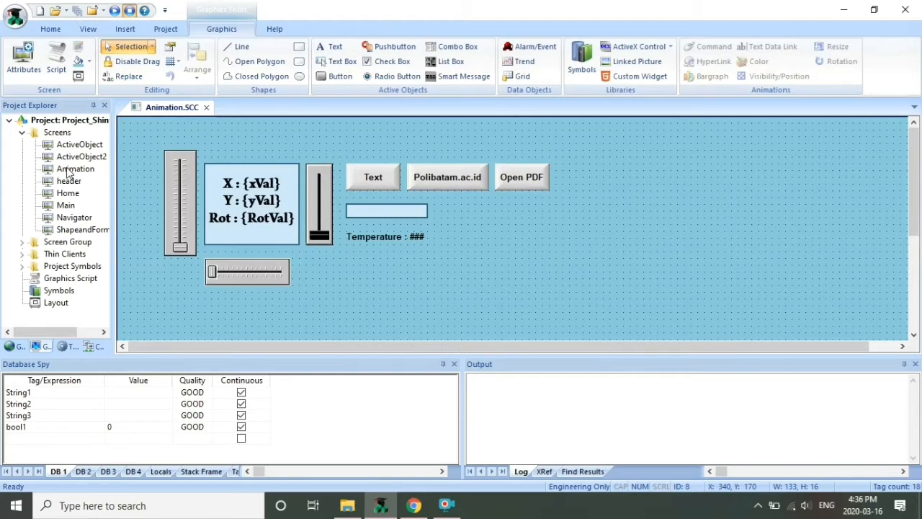
click(167, 28)
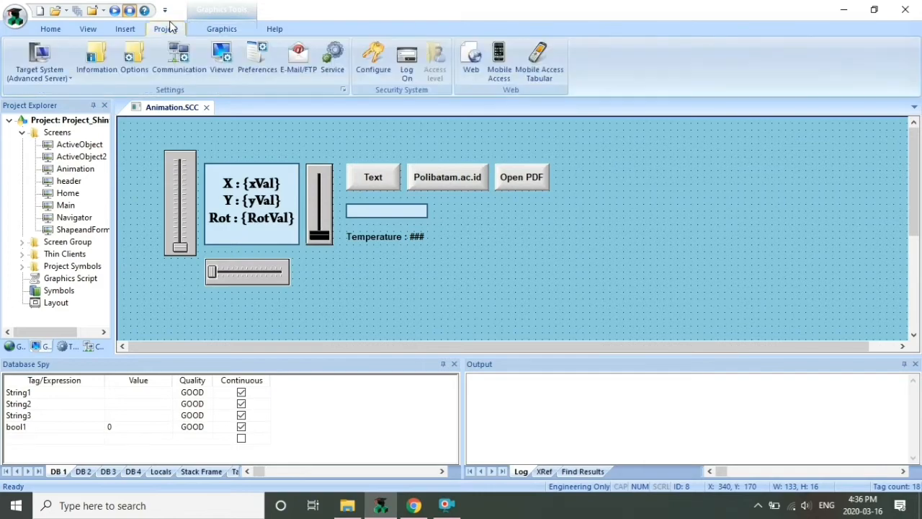
click(224, 61)
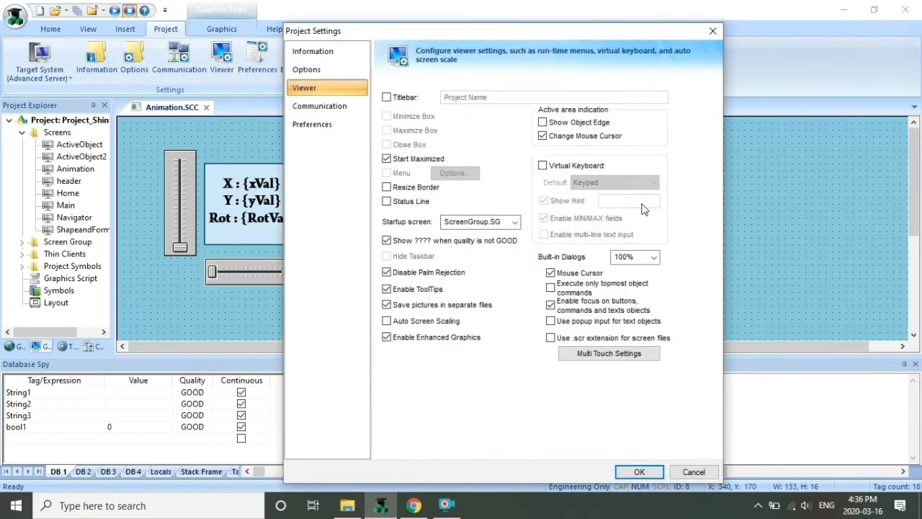
click(557, 168)
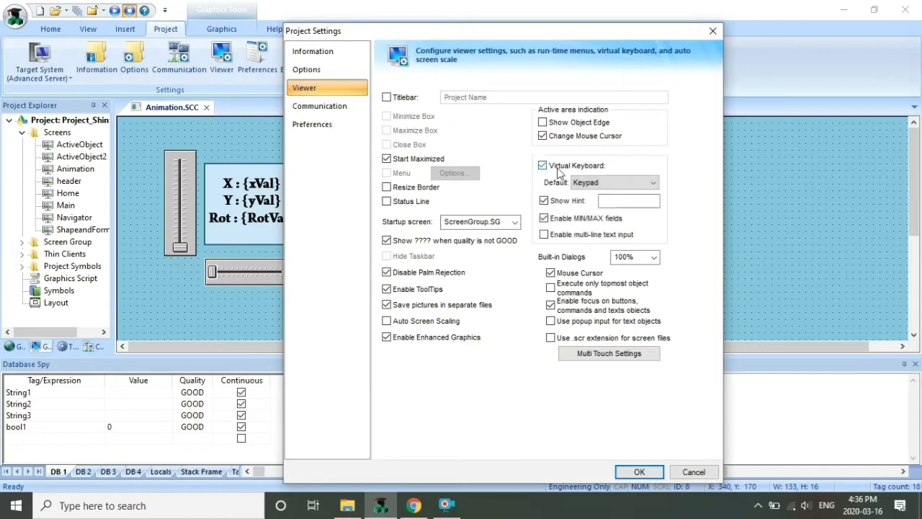
click(609, 202)
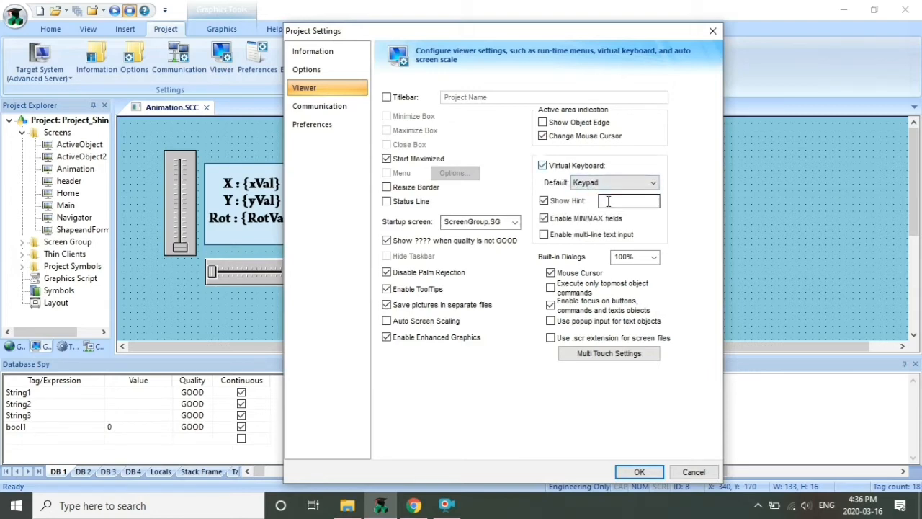
click(634, 472)
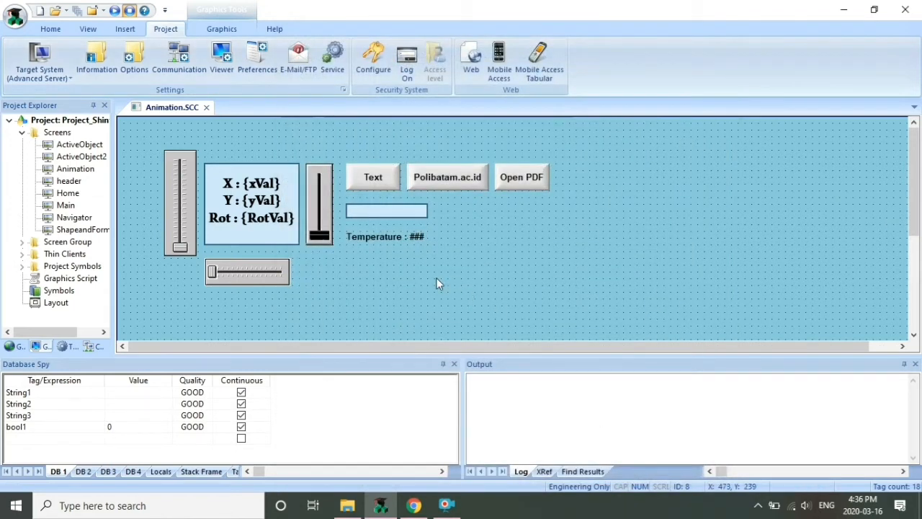
Close the Animation editor, run the project and show the Animation screen at runtime
click(206, 106)
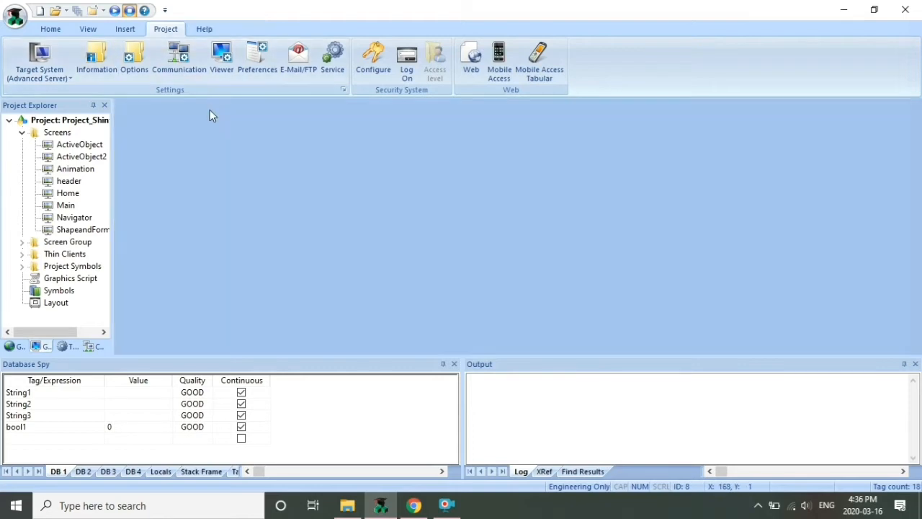
click(124, 27)
click(88, 29)
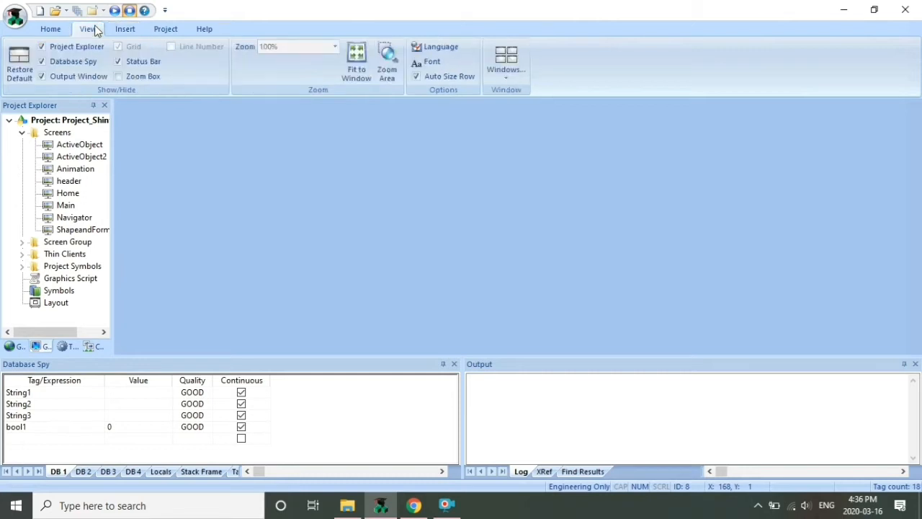
click(51, 29)
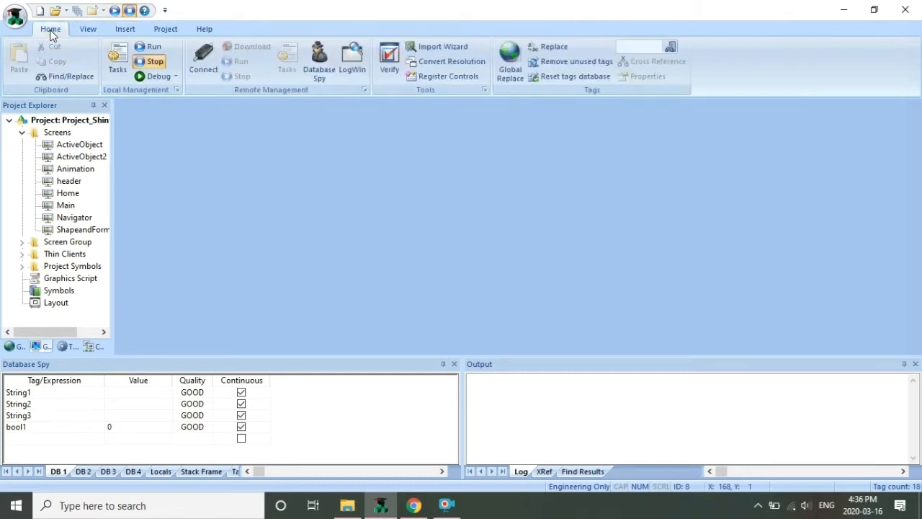
click(117, 10)
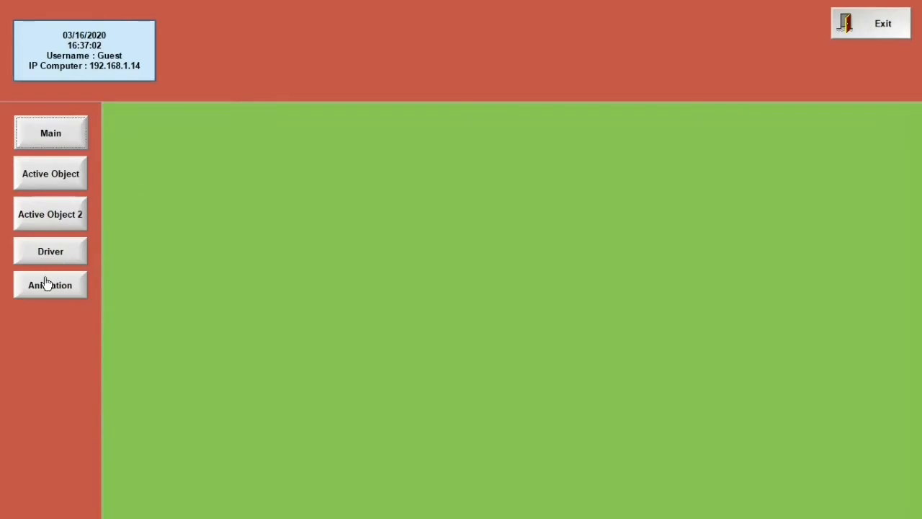
click(45, 284)
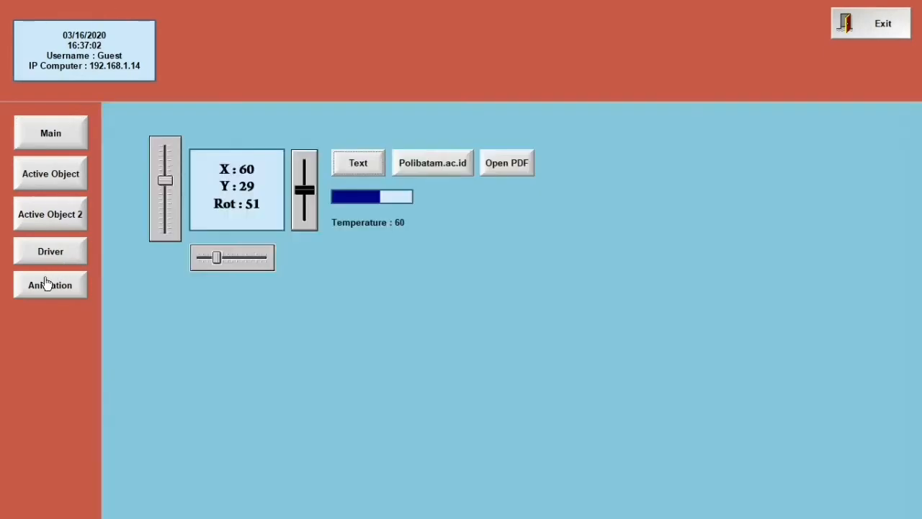
Enter 25 as the Temperature value using the runtime virtual keypad
click(400, 221)
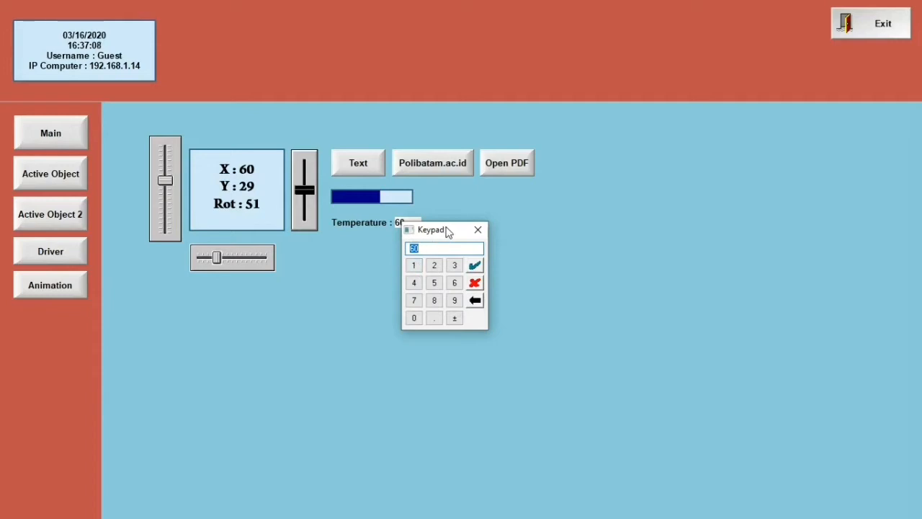
drag(450, 231, 492, 214)
click(477, 250)
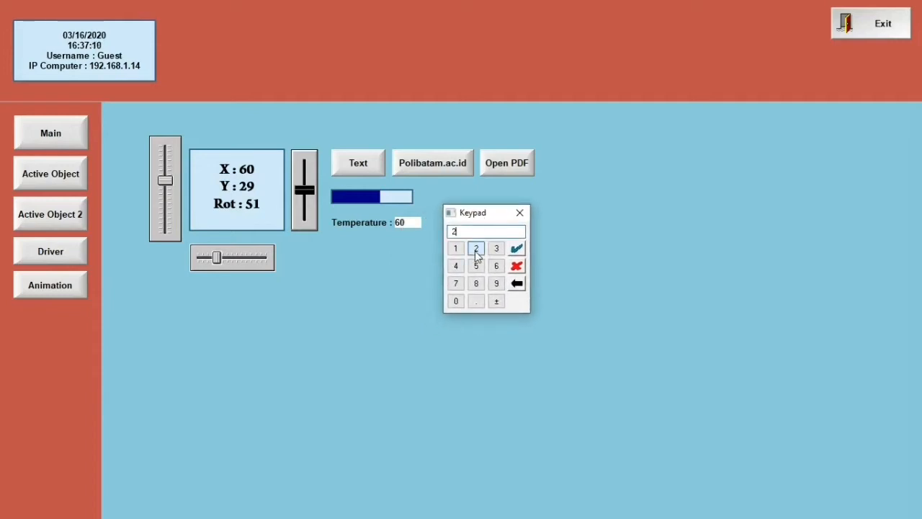
click(476, 266)
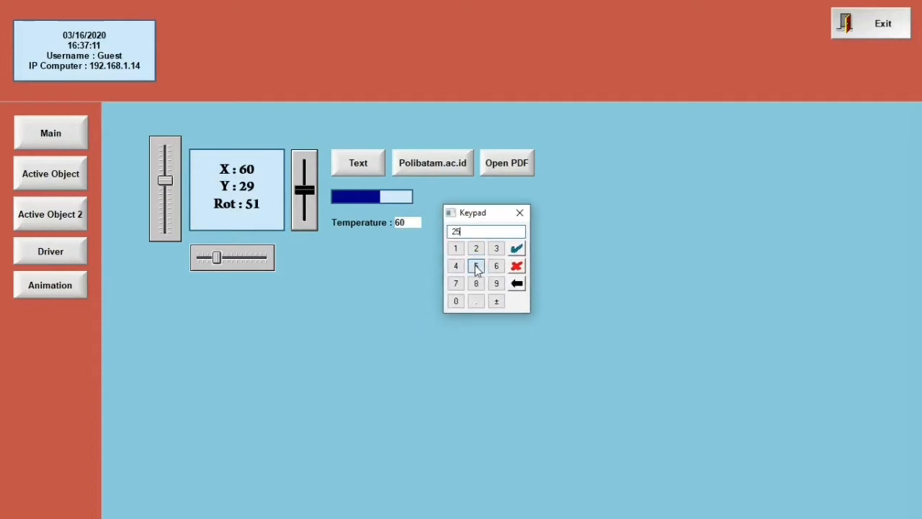
click(516, 248)
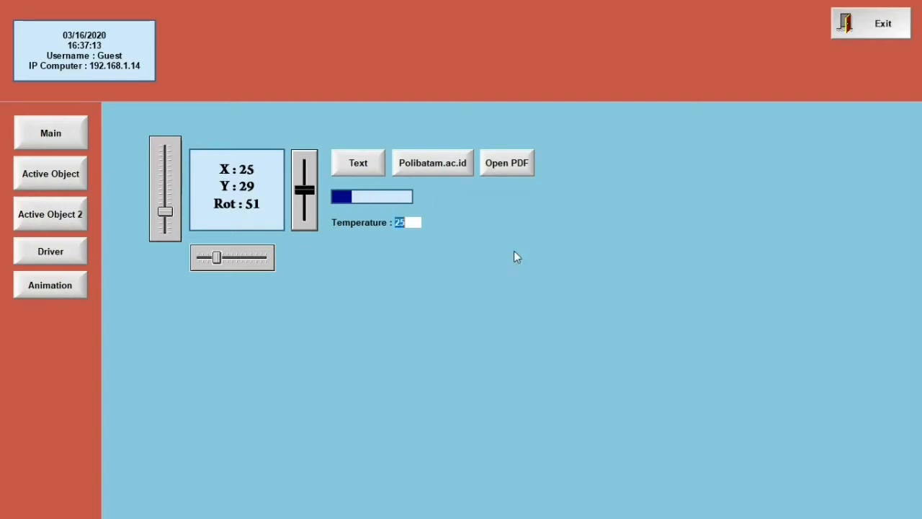
Change Temperature to 90 on the keypad, then exit the runtime application
click(416, 223)
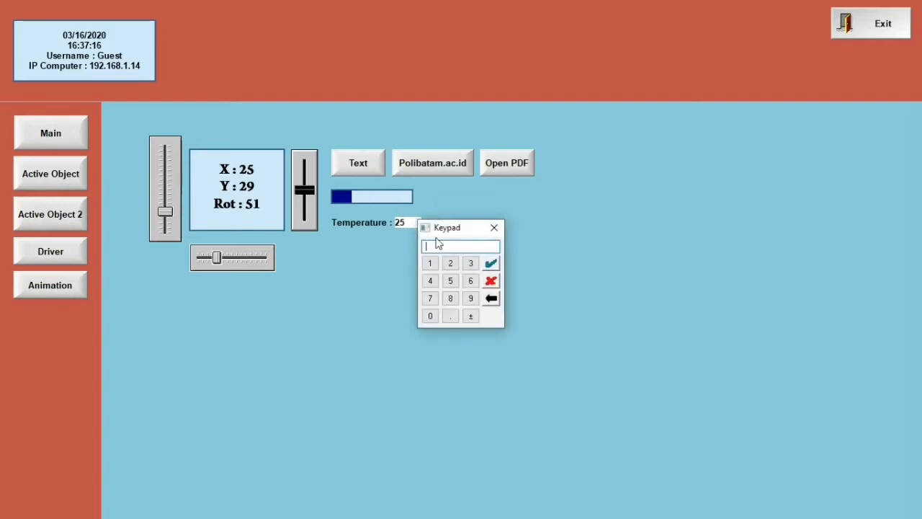
click(470, 297)
click(431, 316)
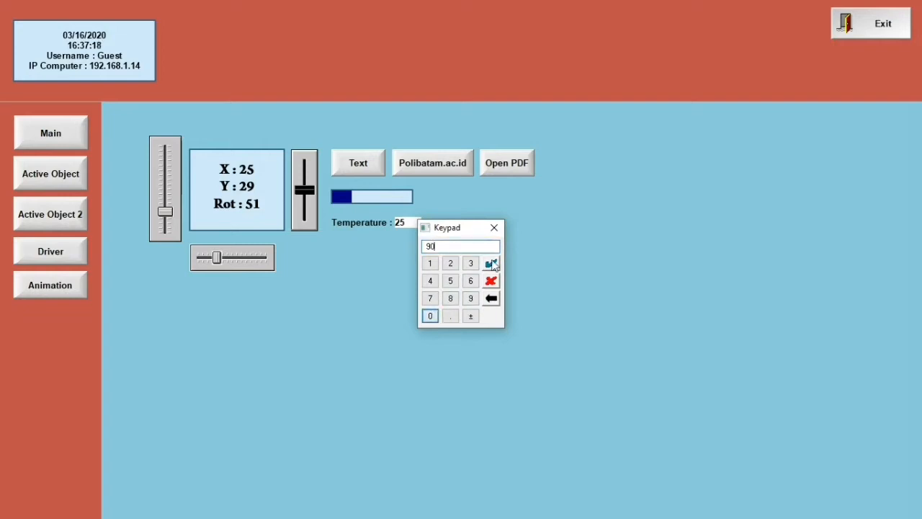
click(491, 264)
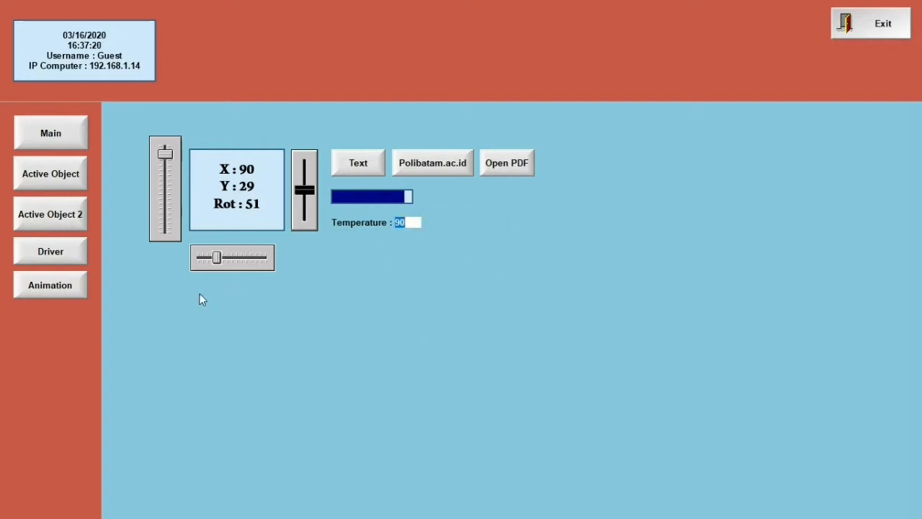
click(867, 24)
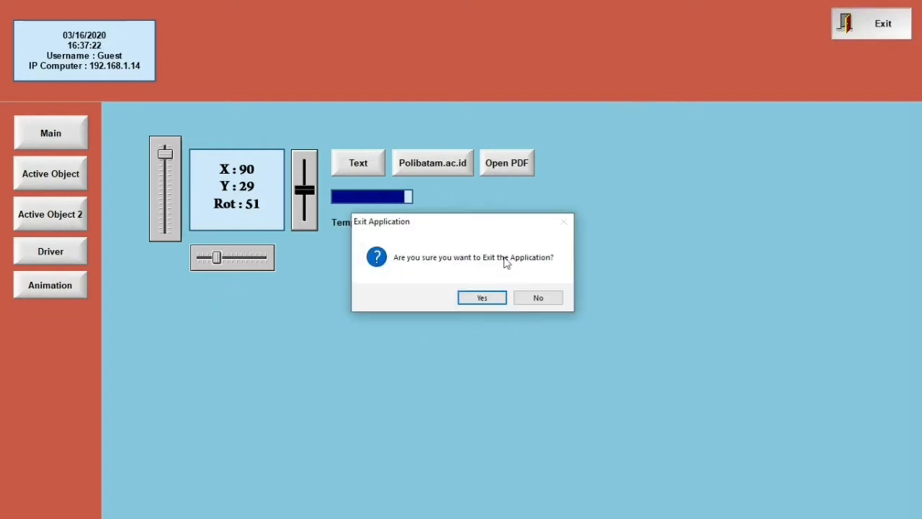
click(491, 303)
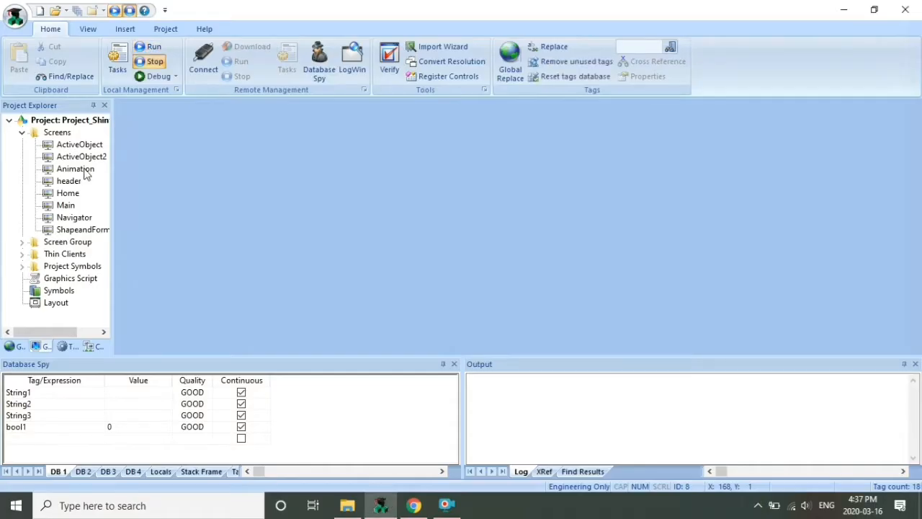
Draw a tall thin rectangle right of the Temperature text and give it a By Limit colour animation
double_click(84, 171)
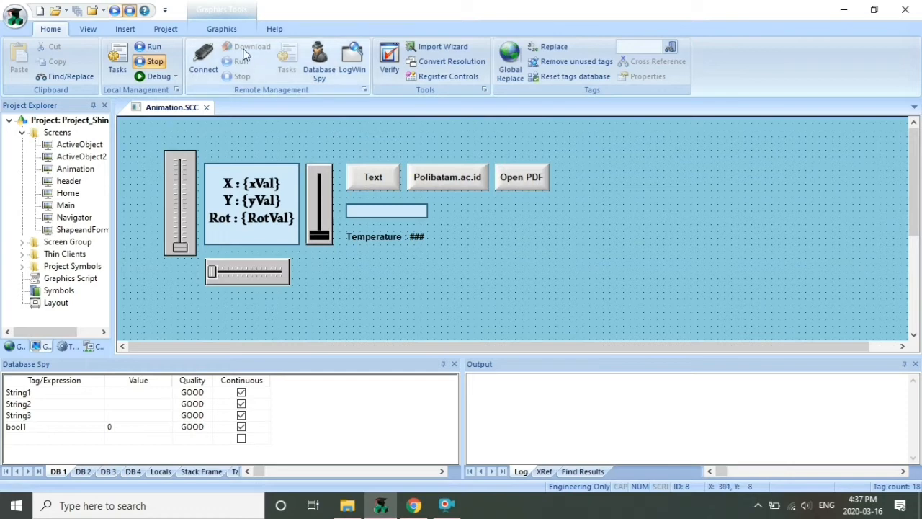
click(231, 31)
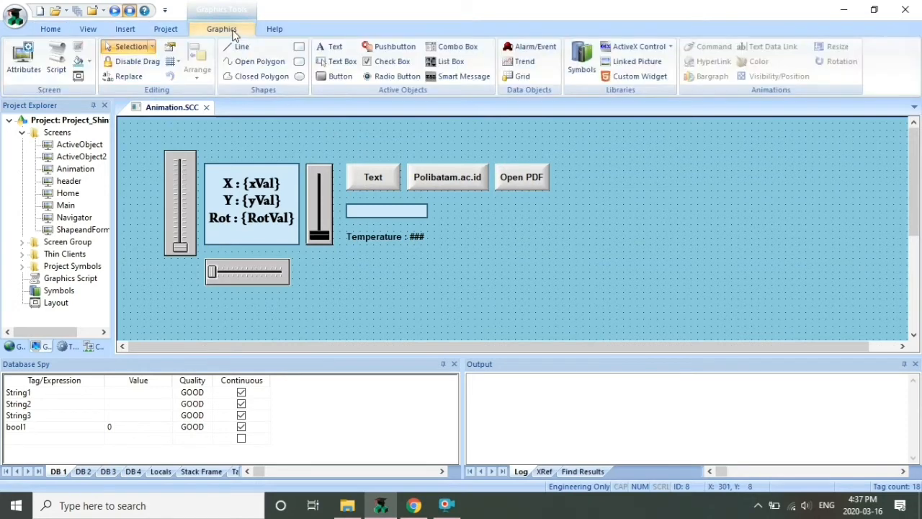
click(299, 47)
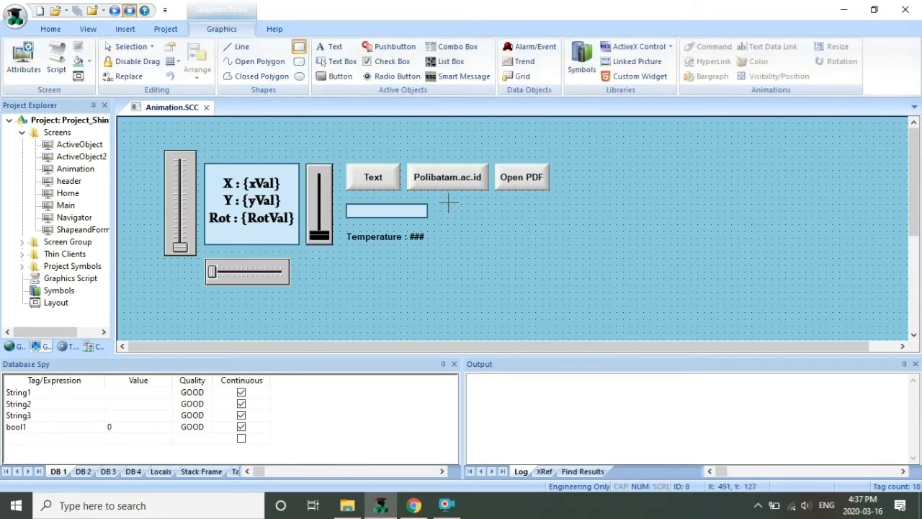
drag(447, 204, 465, 273)
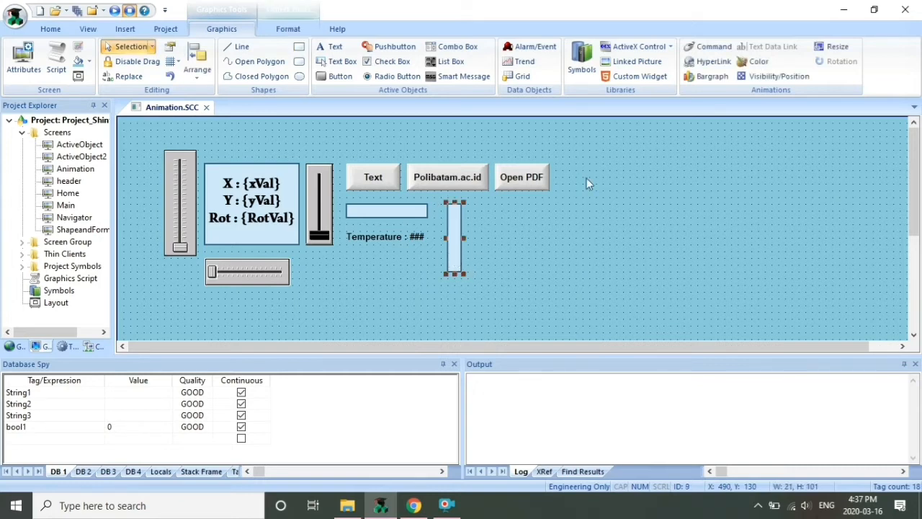
click(755, 62)
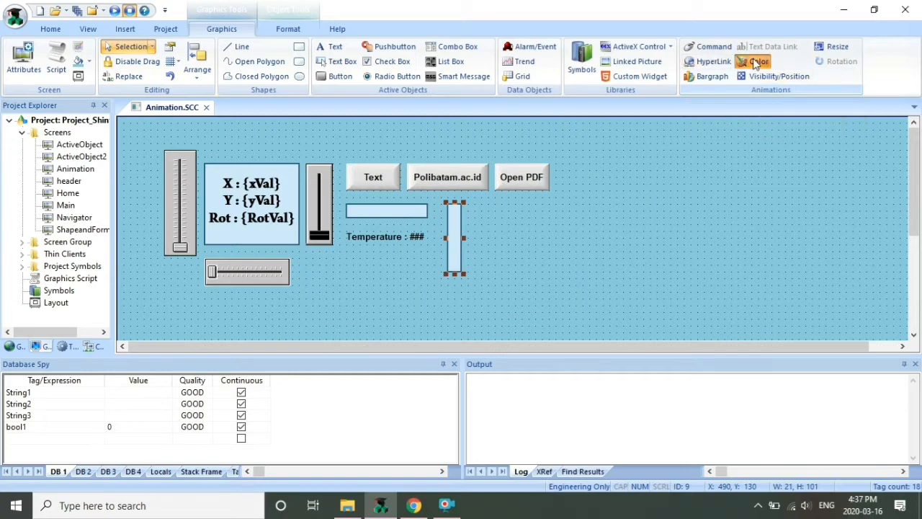
double_click(454, 238)
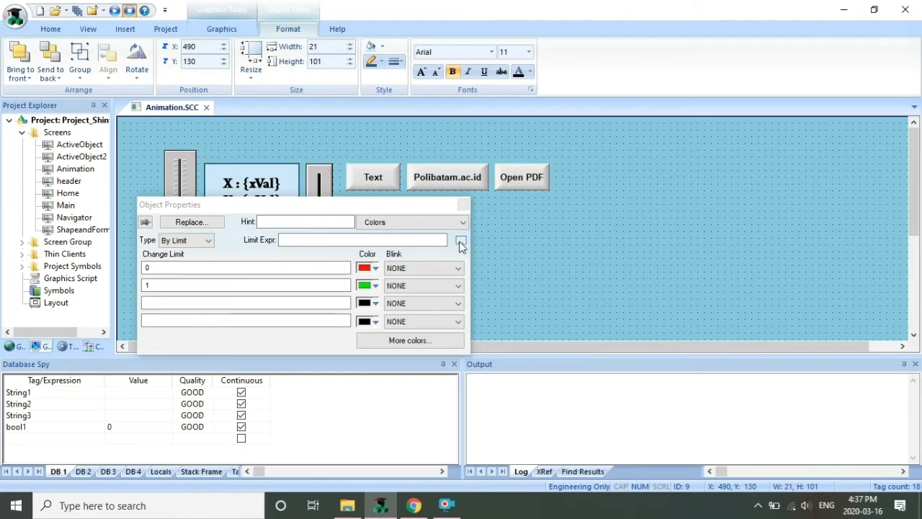
Set xVal as the rectangle's colour limit expression and clear the first Change Limit value
click(461, 242)
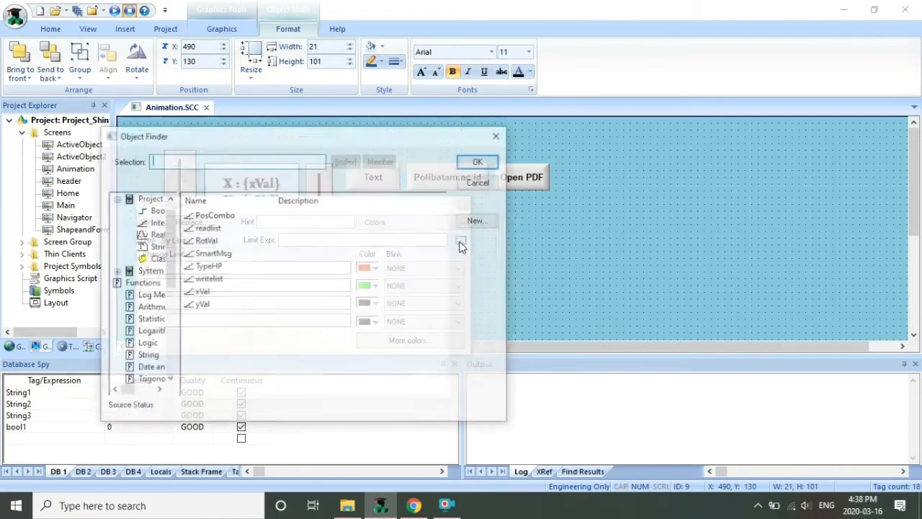
click(203, 293)
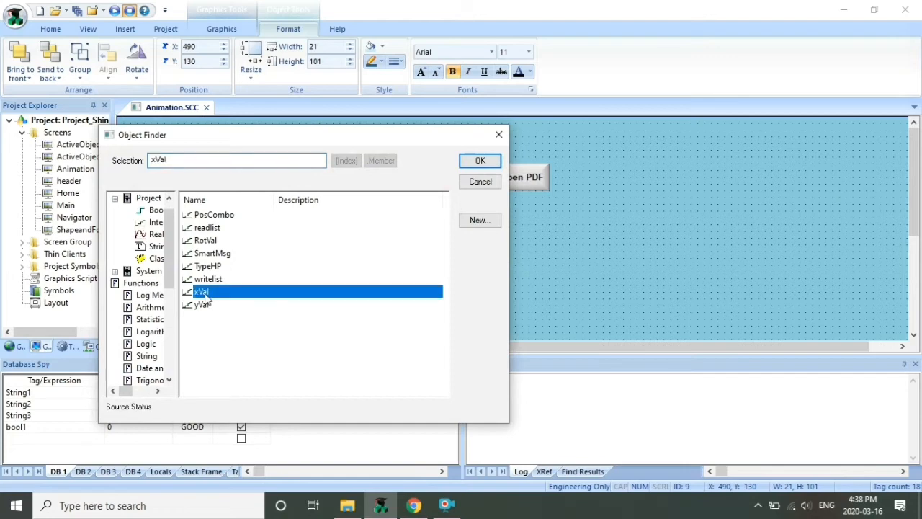
click(492, 161)
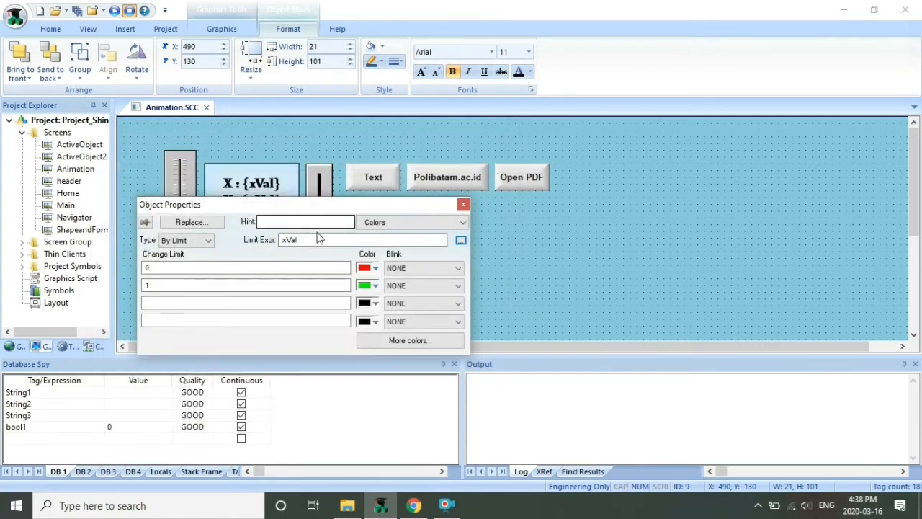
click(253, 269)
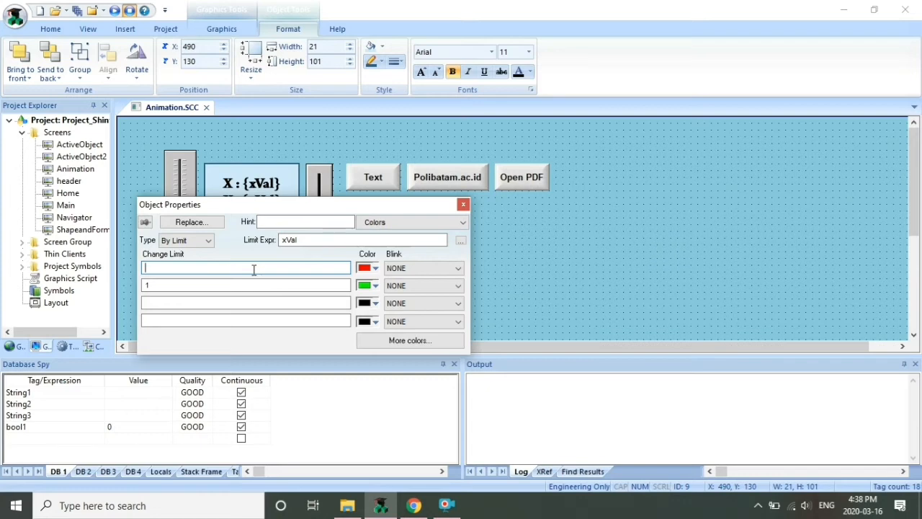
Set the second and third colour limits of the bar to 45 and 80
click(210, 286)
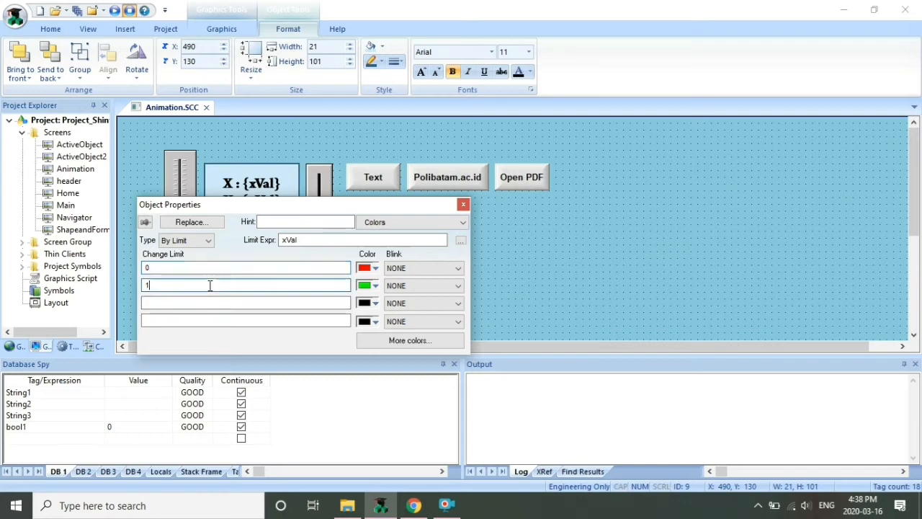
key(BackSpace)
text(45)
click(176, 303)
text(80)
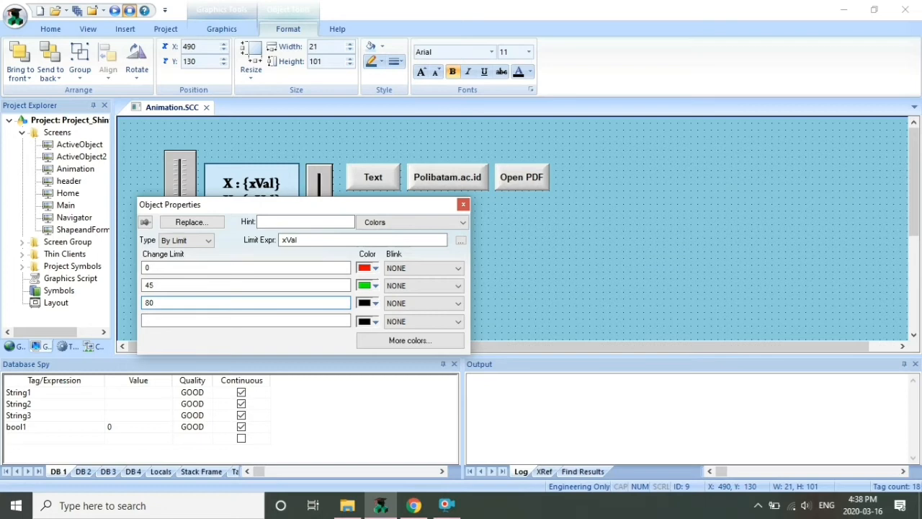
Colour the three limits light green, yellow and red, then close the properties
click(373, 268)
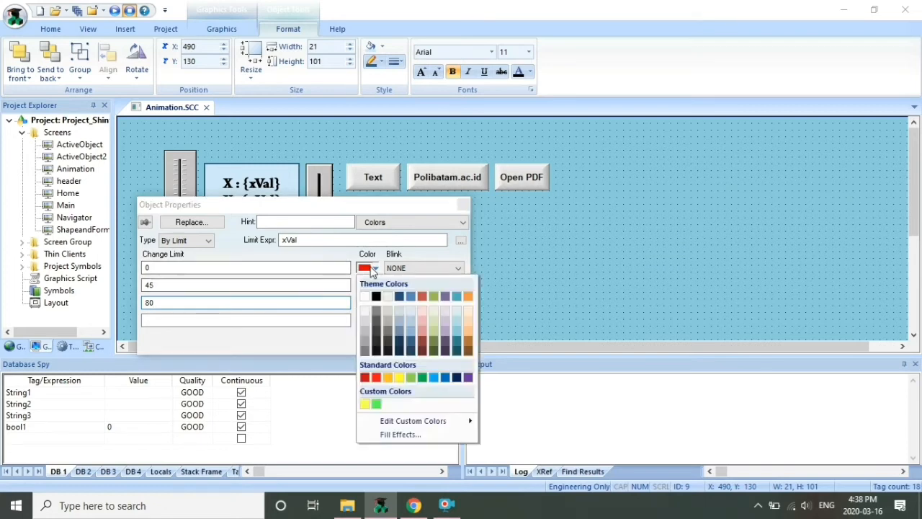
click(412, 379)
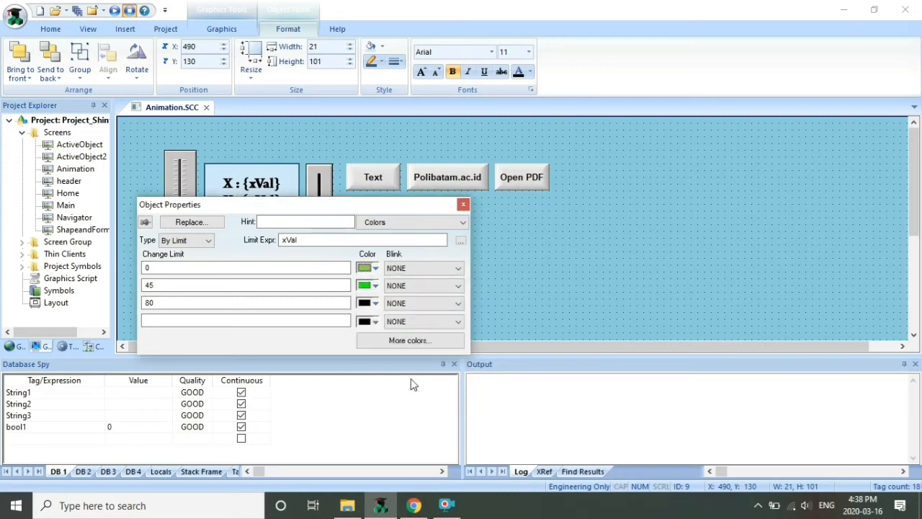
click(374, 286)
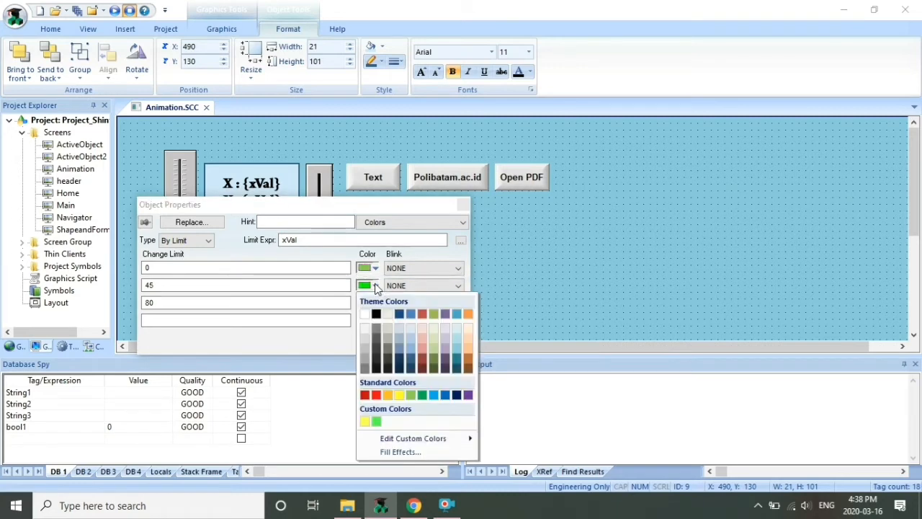
click(399, 395)
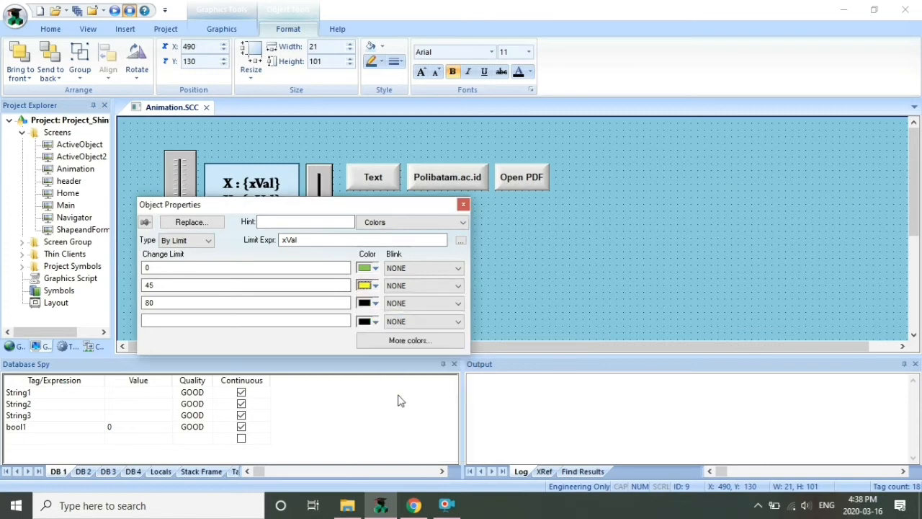
click(374, 304)
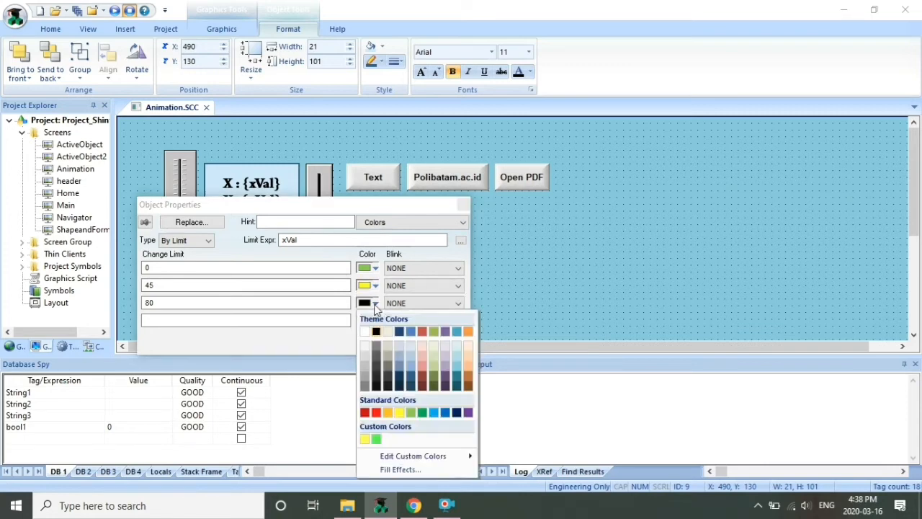
click(376, 413)
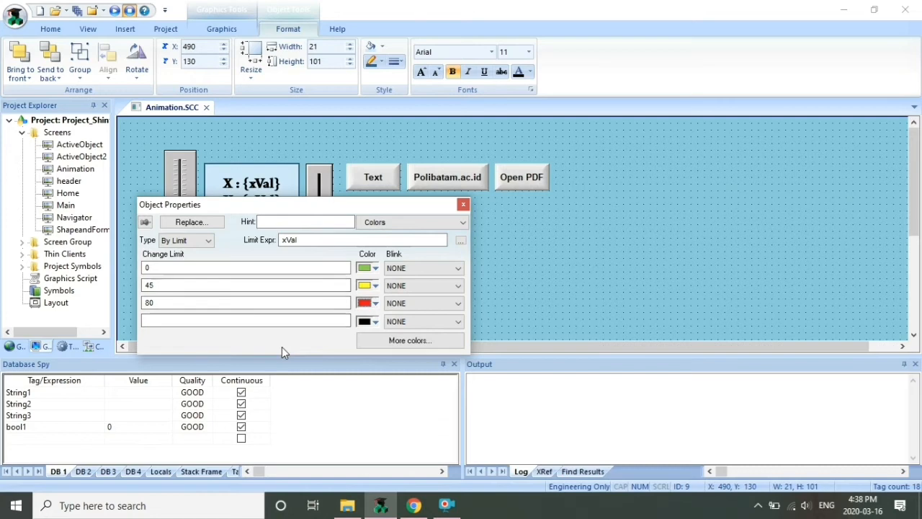
click(463, 206)
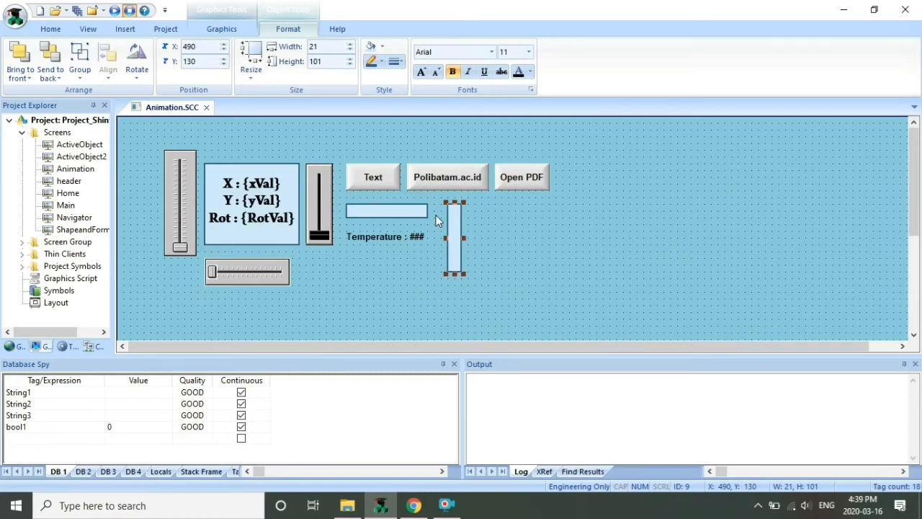
Close the Animation screen, saving its changes
click(206, 108)
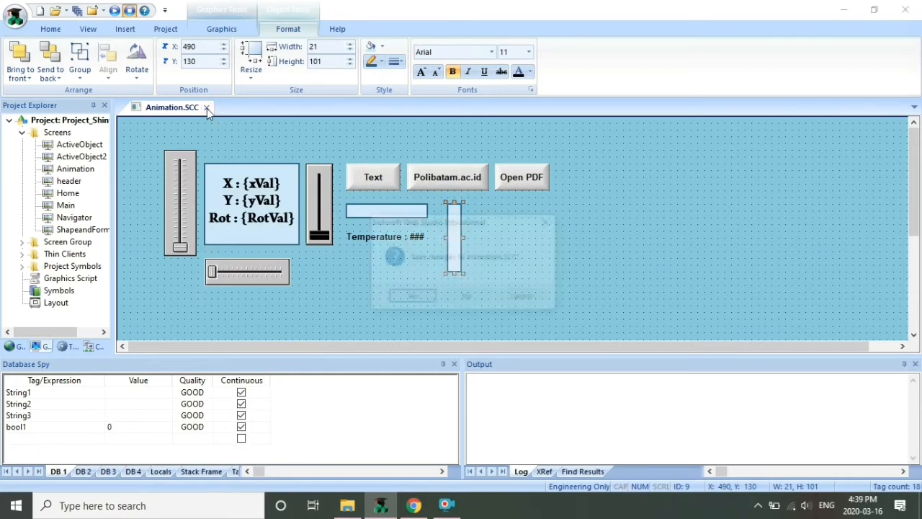
click(405, 297)
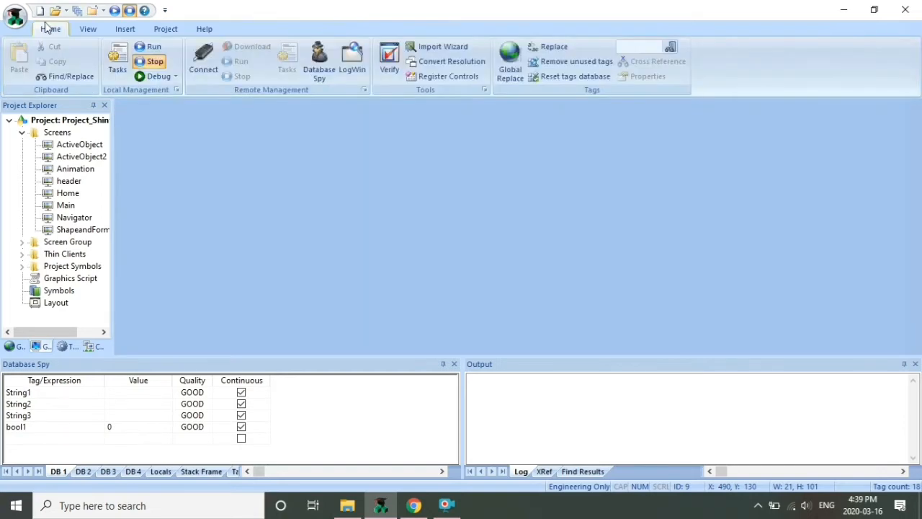
Run the project, move the xVal slider on the Animation screen to turn the bar red, then exit
click(153, 49)
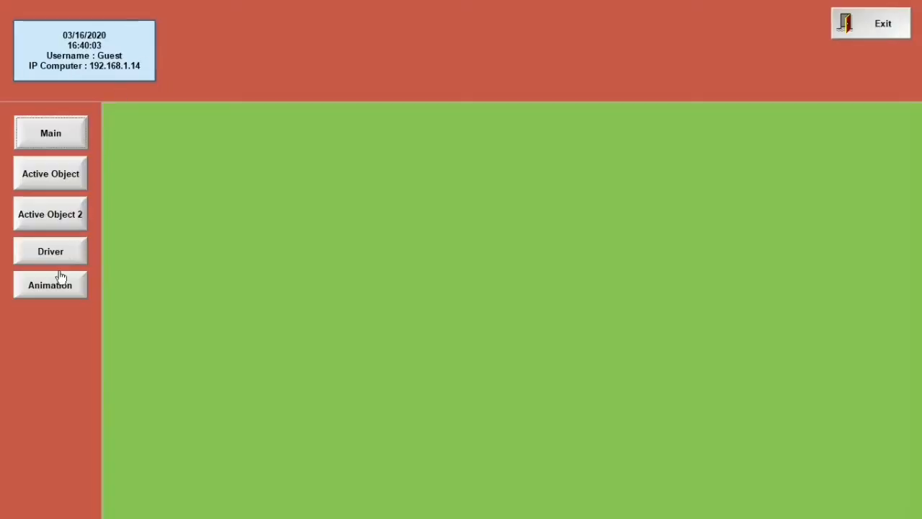
click(57, 284)
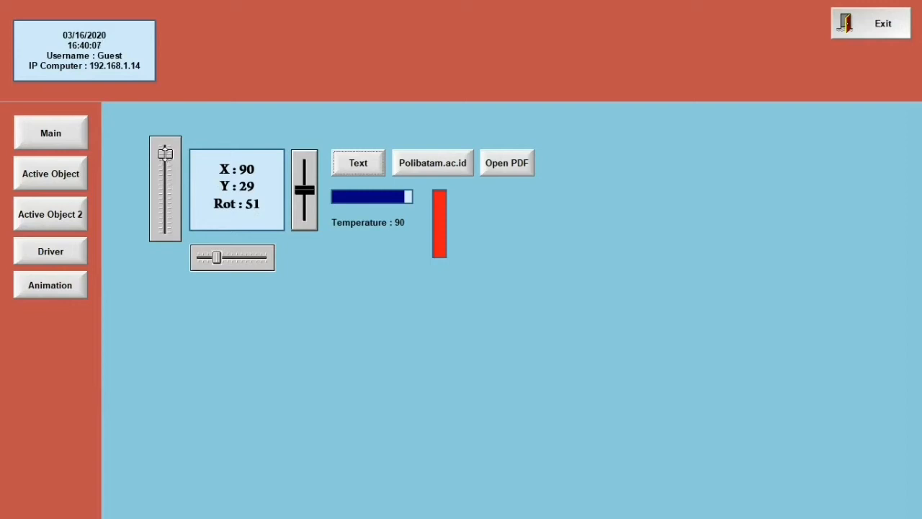
mouse_move(165, 153)
mouse_down()
mouse_move(164, 243)
mouse_move(165, 152)
mouse_up()
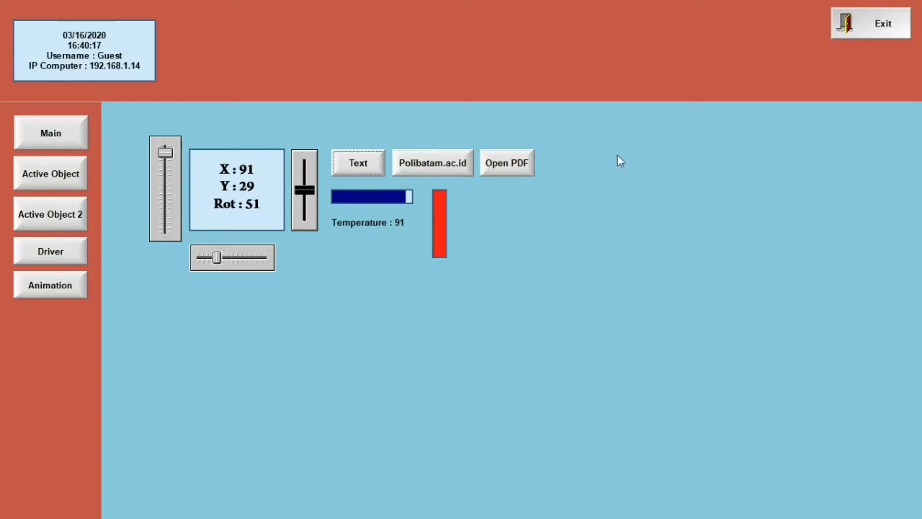
click(854, 24)
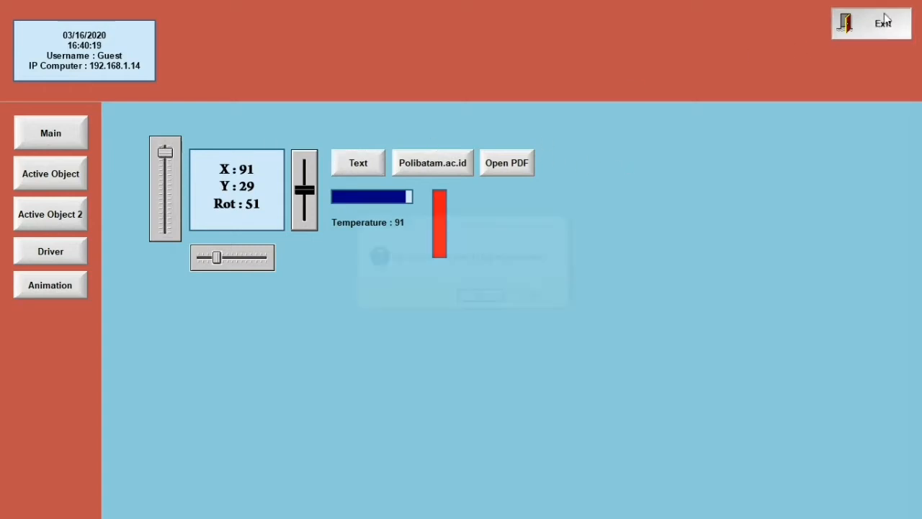
click(482, 298)
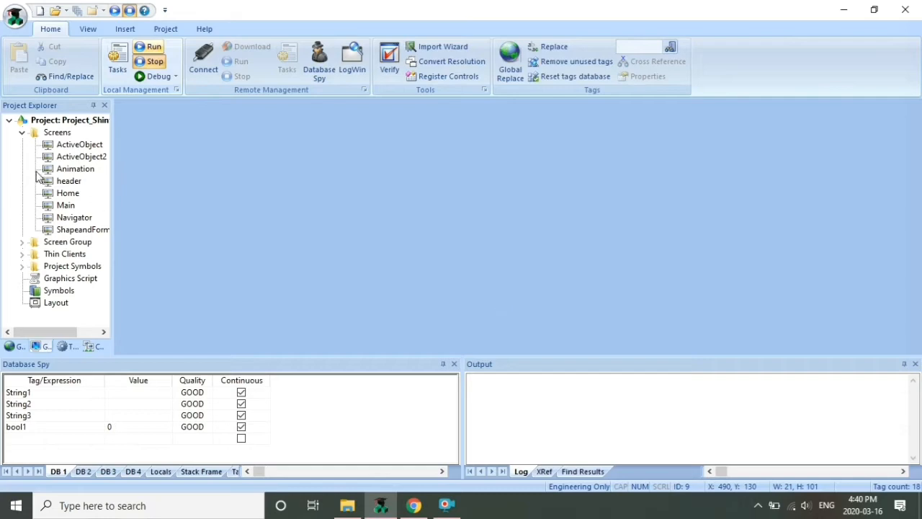
Copy the bar to its right and give the copy a Bargraph animation driven by xVal
double_click(76, 170)
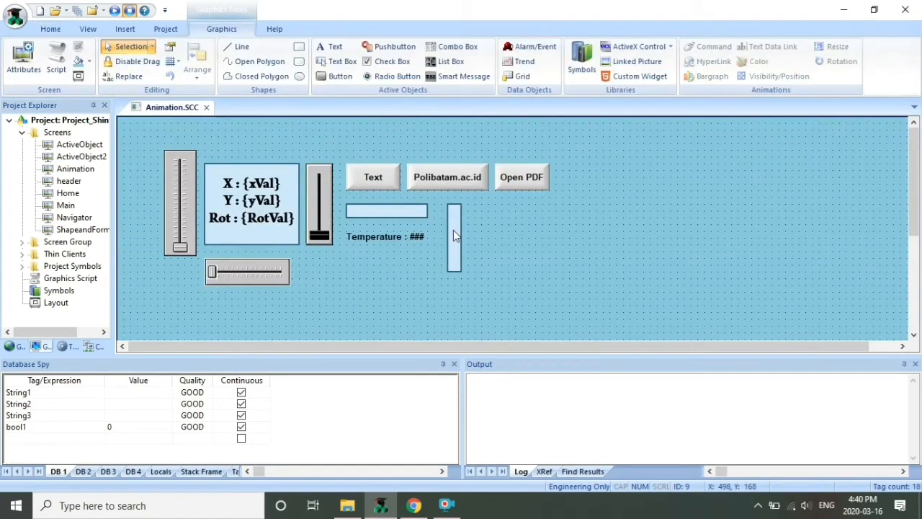
drag(453, 229, 473, 233)
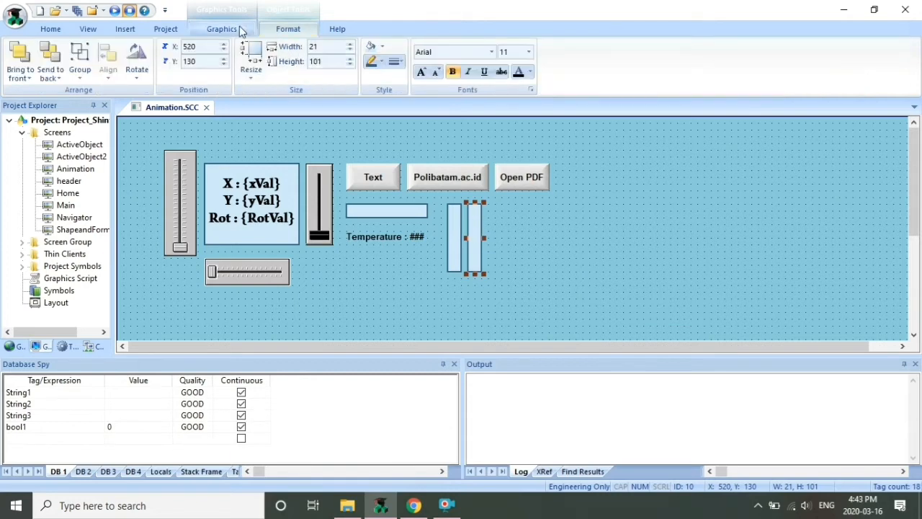
click(237, 27)
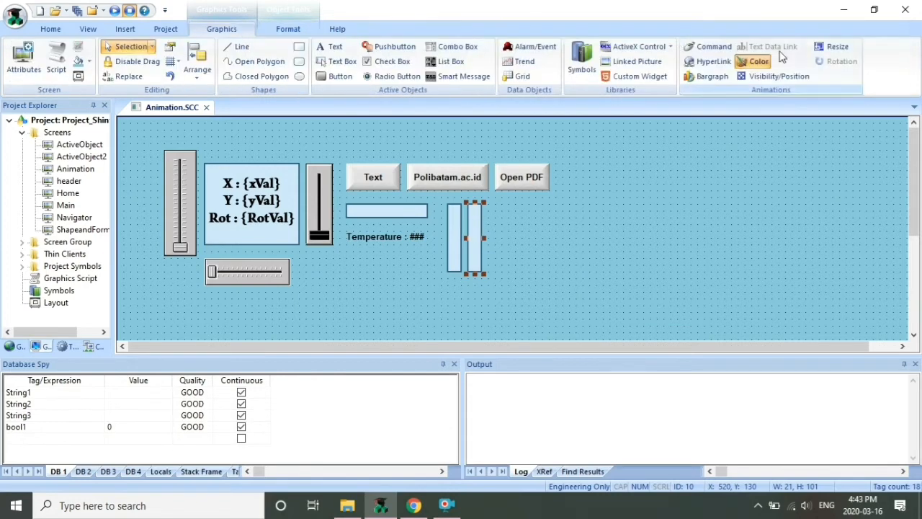
click(708, 75)
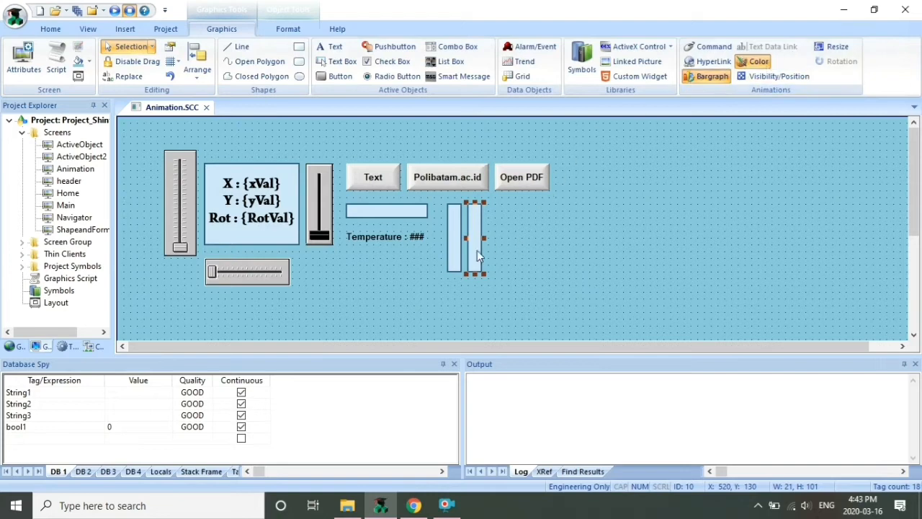
double_click(470, 250)
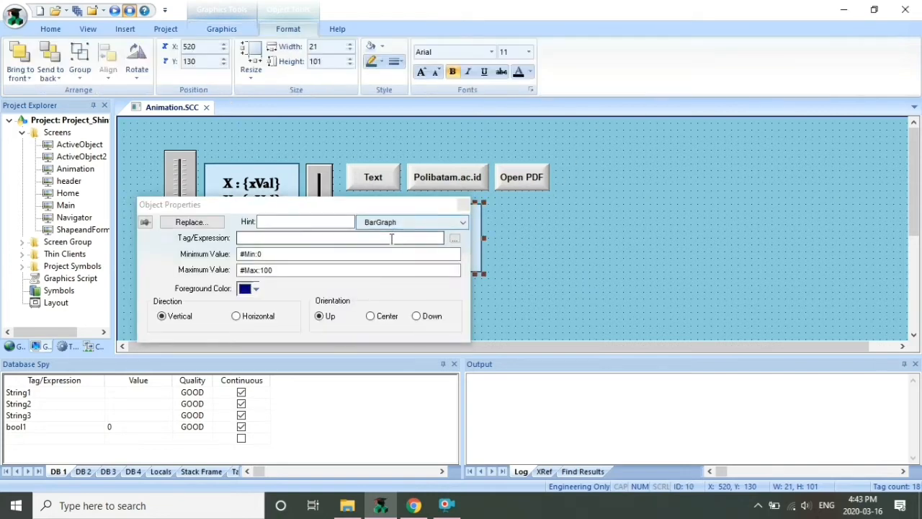
click(454, 239)
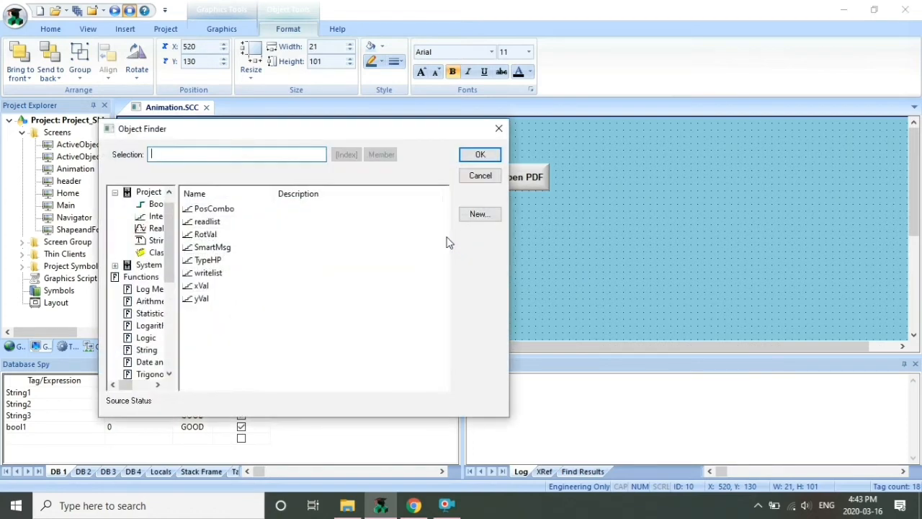
click(206, 288)
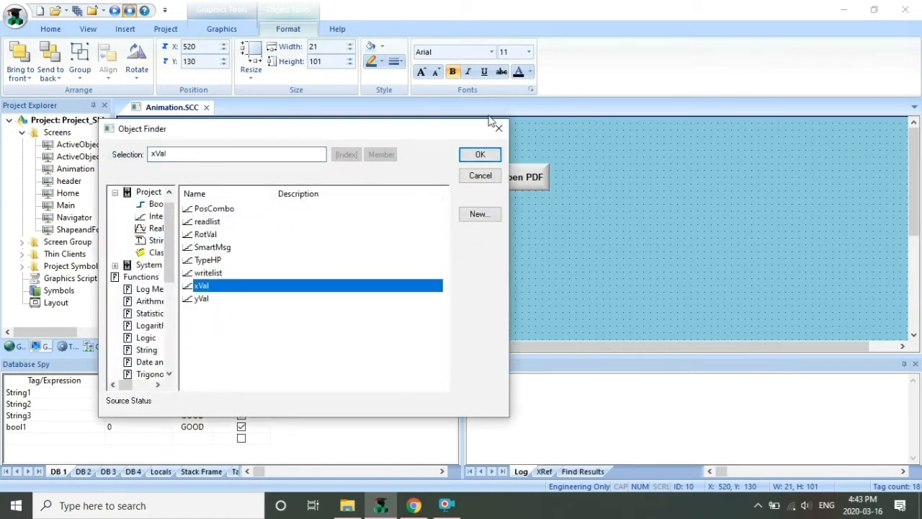
click(479, 155)
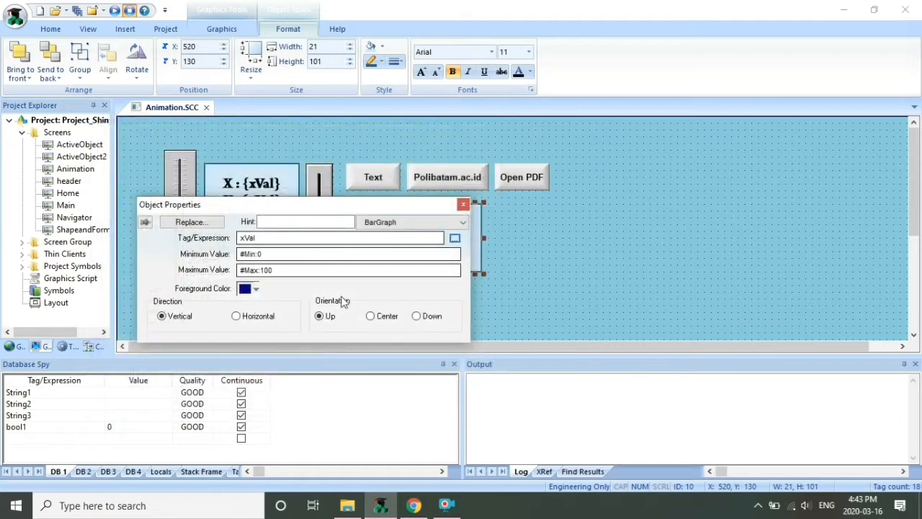
click(463, 204)
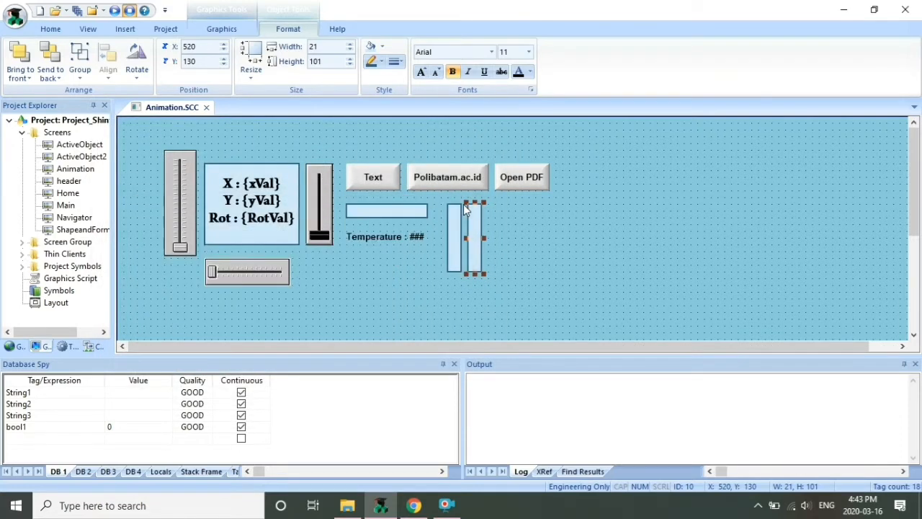
Save the Animation screen, run it, lower xVal to 19 to test the bar graph, and exit
click(206, 108)
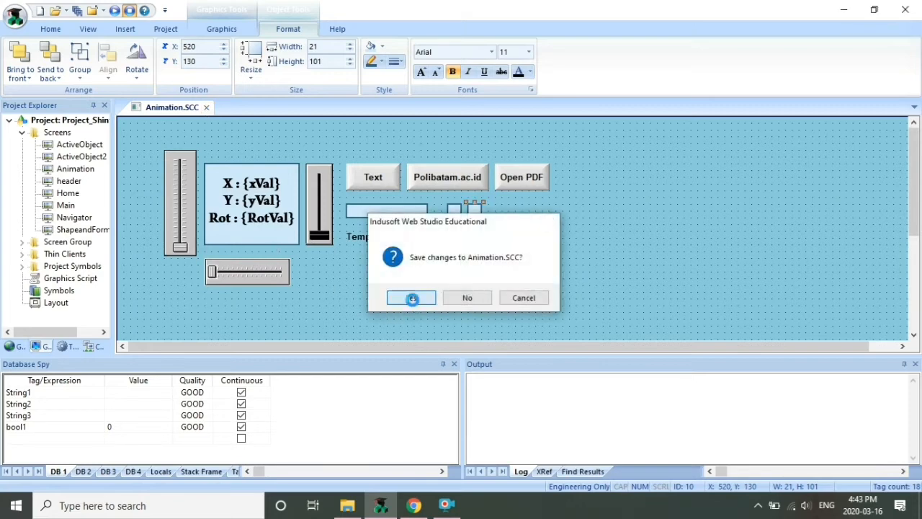
click(412, 299)
click(116, 10)
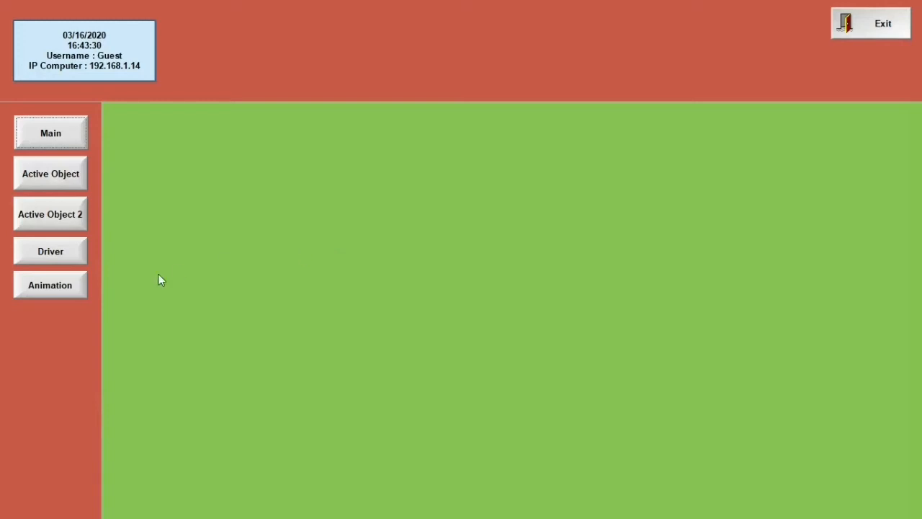
click(81, 288)
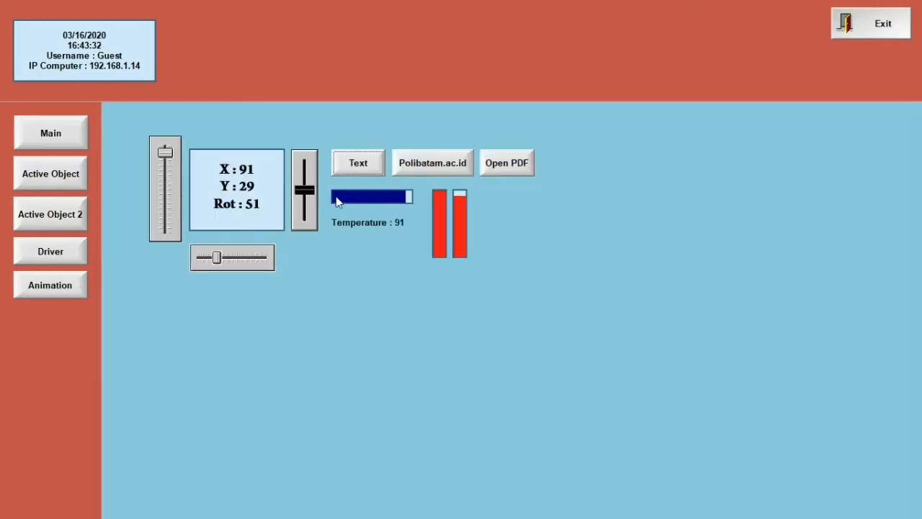
drag(165, 151, 165, 216)
click(871, 15)
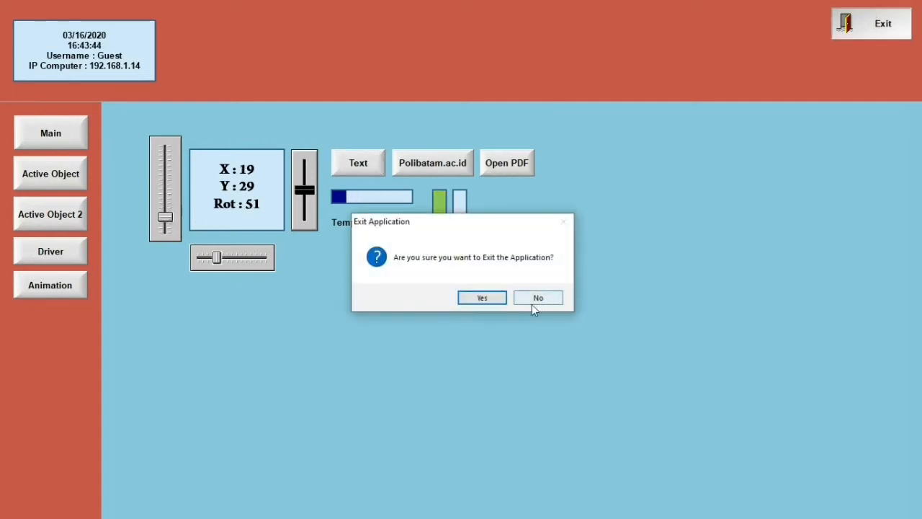
click(482, 298)
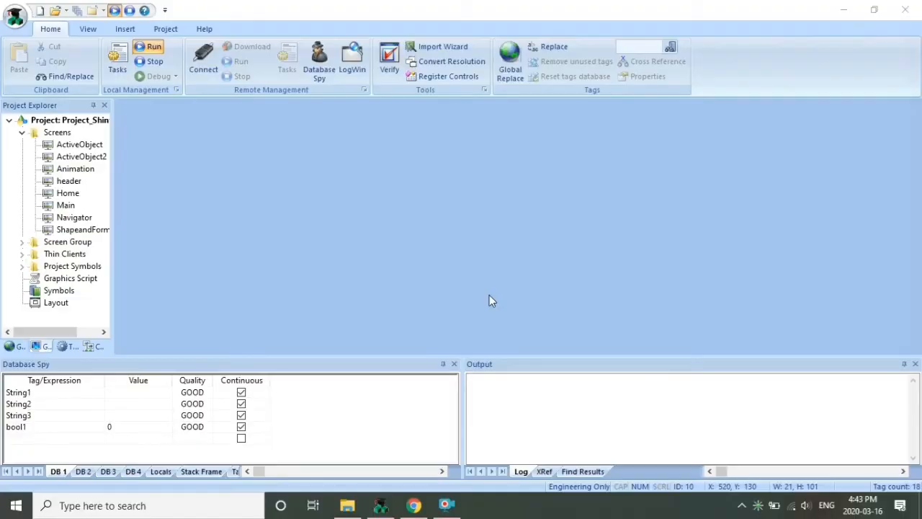
Copy the right tall bar and shrink the copy into a small box
double_click(85, 170)
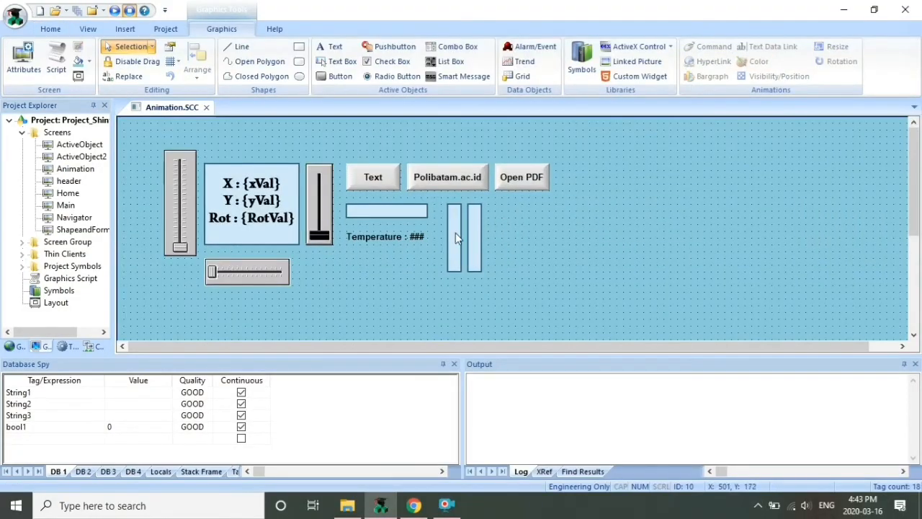
click(473, 240)
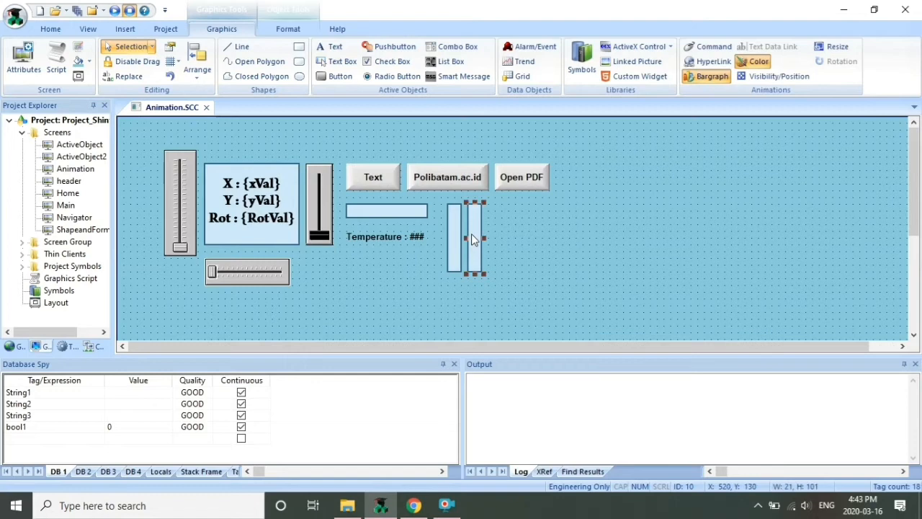
drag(478, 241, 496, 242)
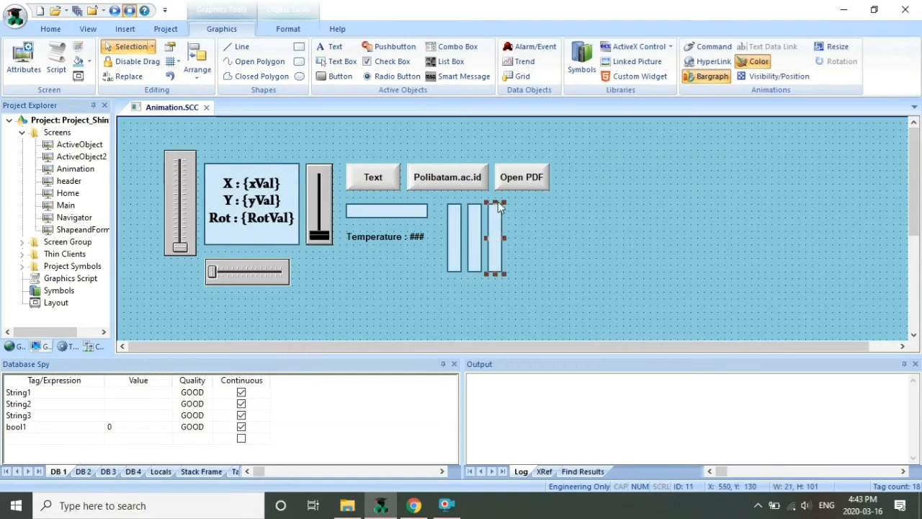
drag(497, 202, 494, 253)
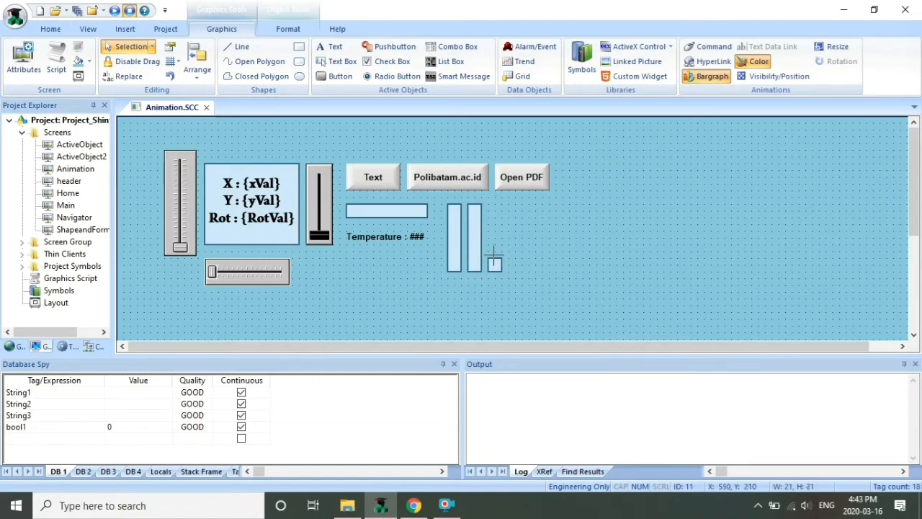
click(525, 250)
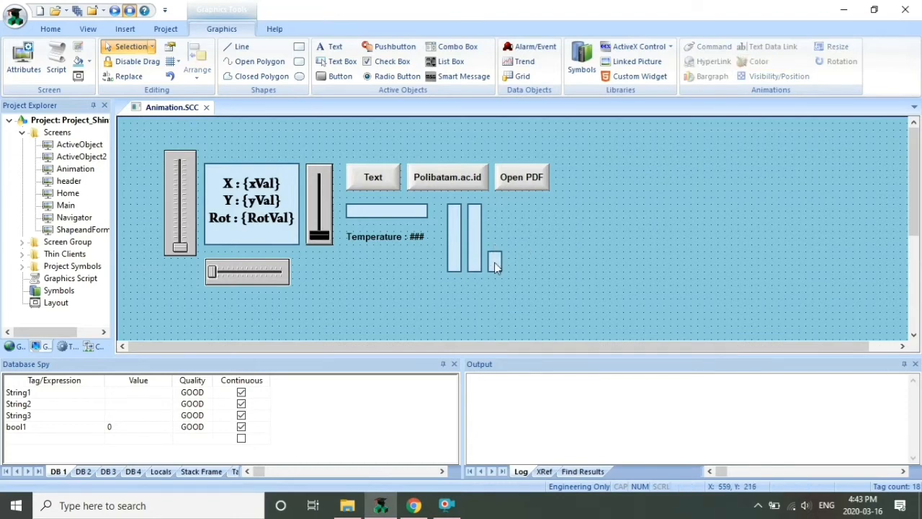
Duplicate the small box and arrange three boxes stacked in a column
drag(496, 266, 494, 239)
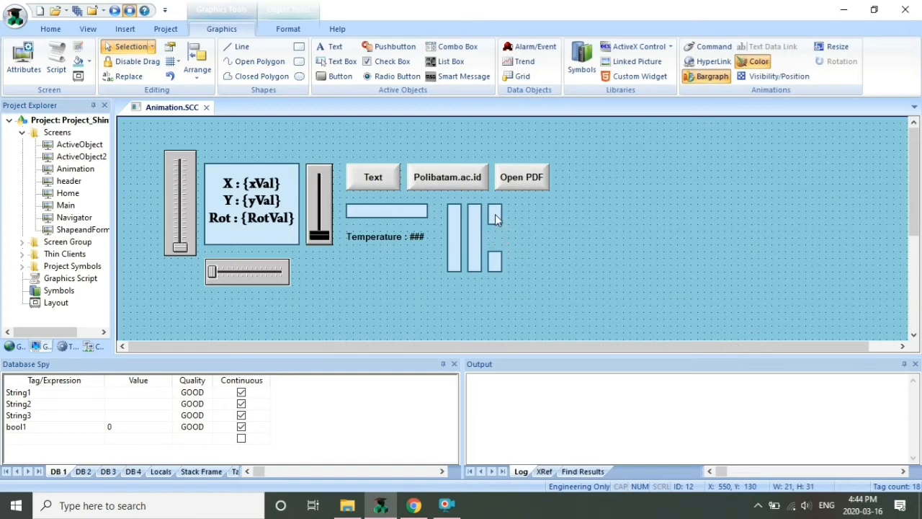
double_click(496, 218)
click(548, 239)
click(493, 222)
mouse_move(496, 207)
mouse_down()
mouse_move(496, 254)
mouse_move(494, 217)
mouse_up()
click(494, 238)
click(519, 259)
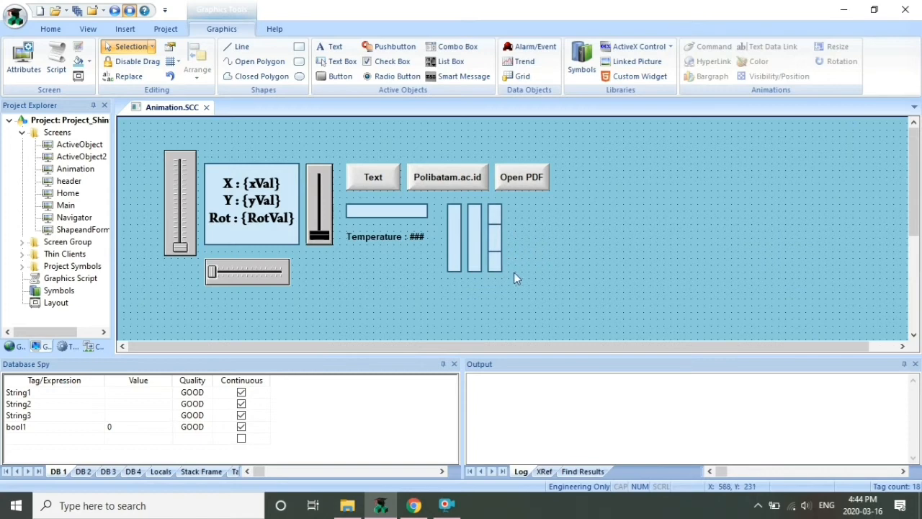
click(495, 215)
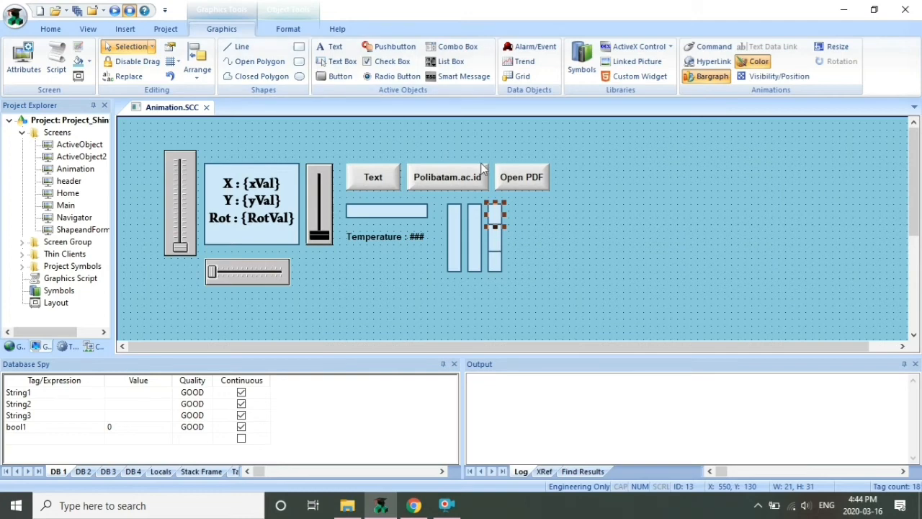
Set the top small box's border type to None
double_click(502, 229)
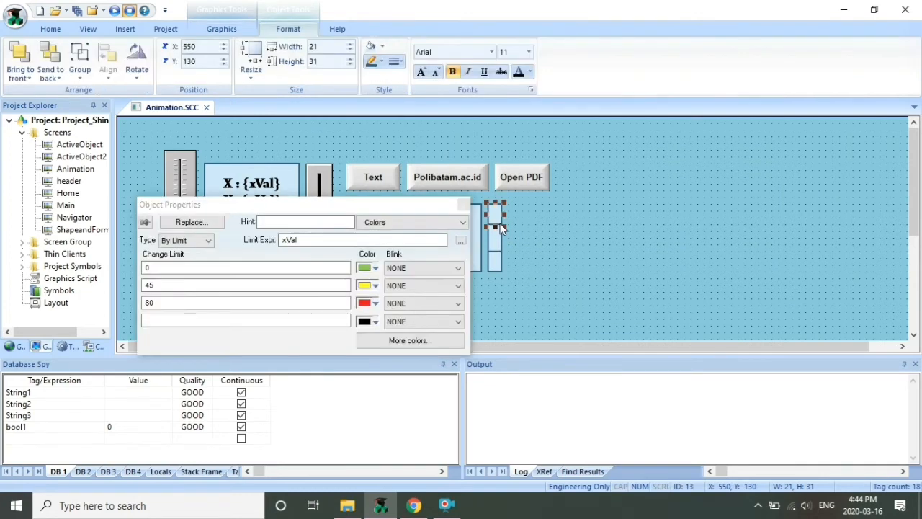
click(432, 223)
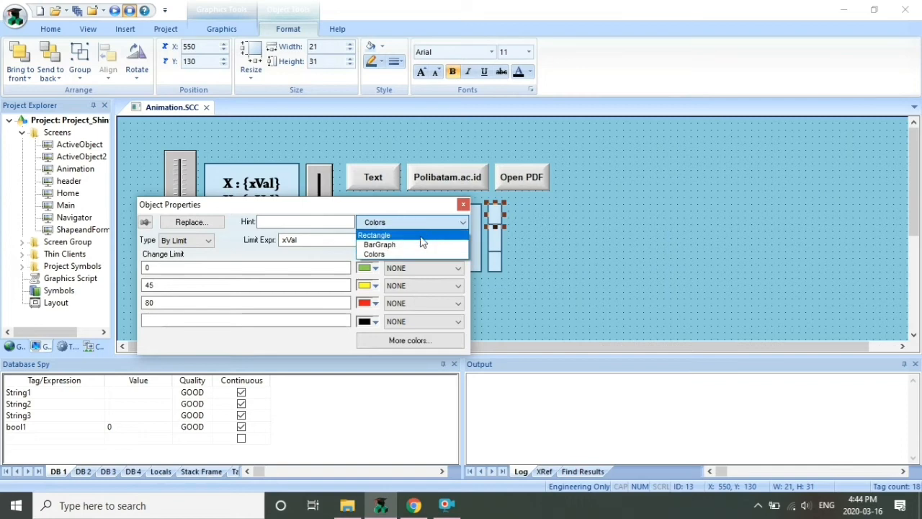
click(422, 237)
click(266, 279)
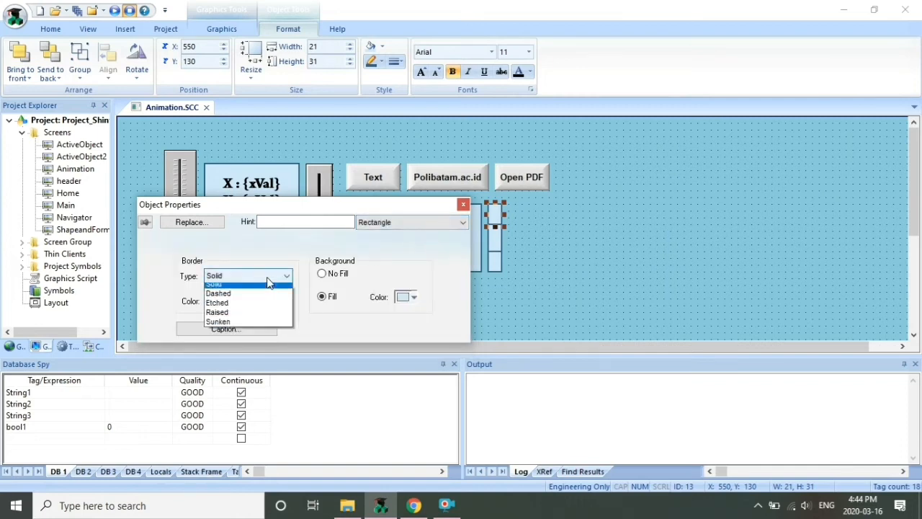
click(245, 286)
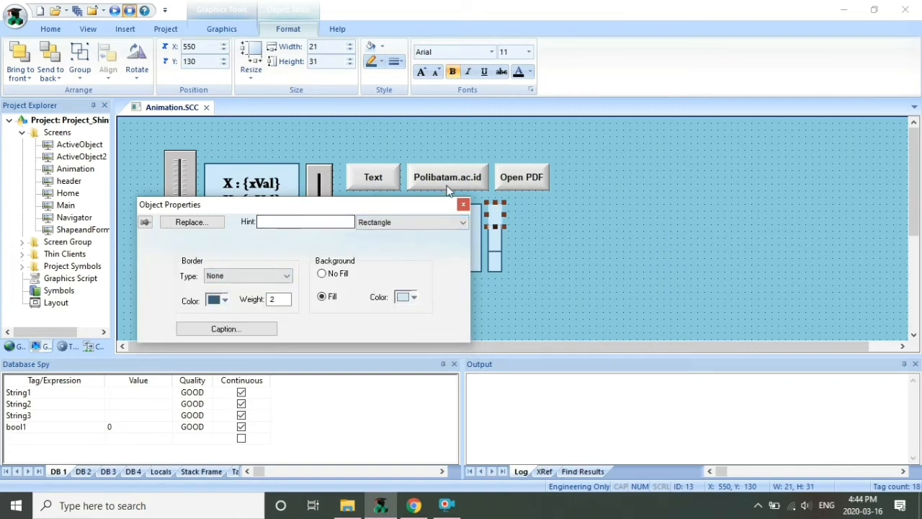
click(463, 204)
Set the middle small box's border type to None
click(492, 235)
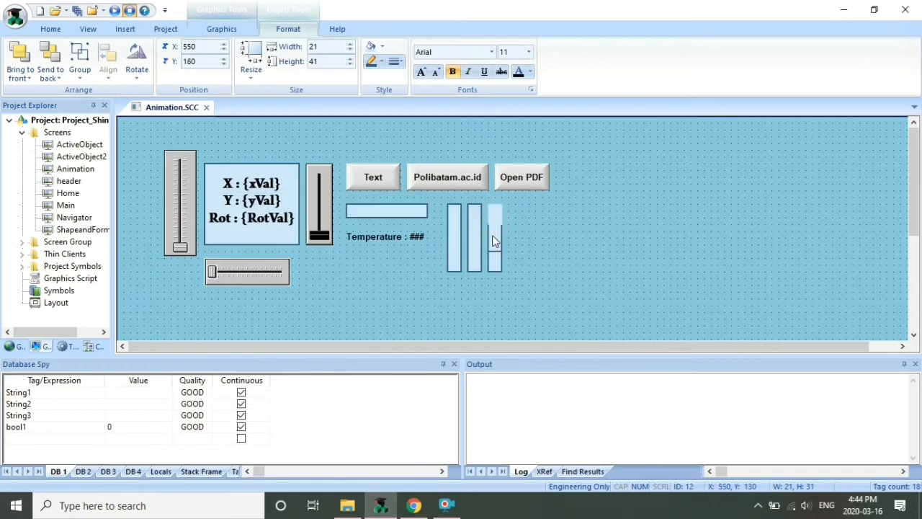
click(494, 247)
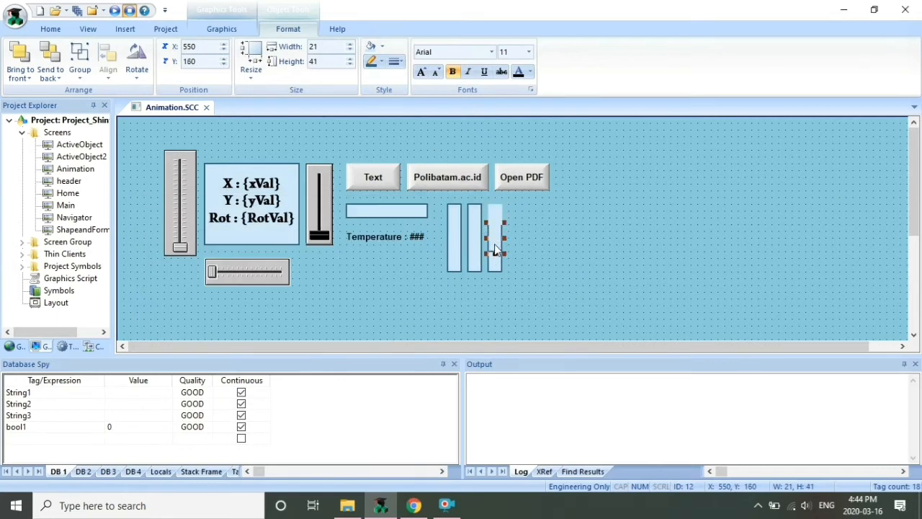
double_click(495, 249)
click(443, 222)
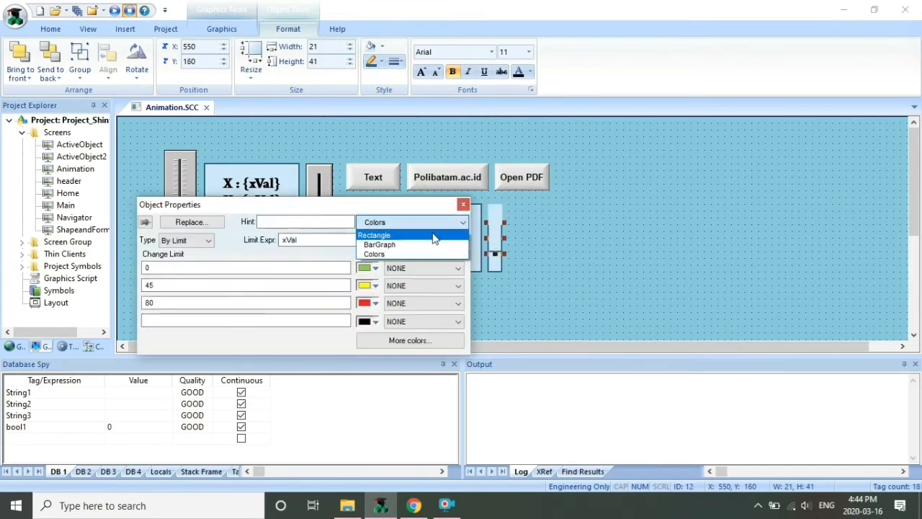
click(435, 238)
click(261, 279)
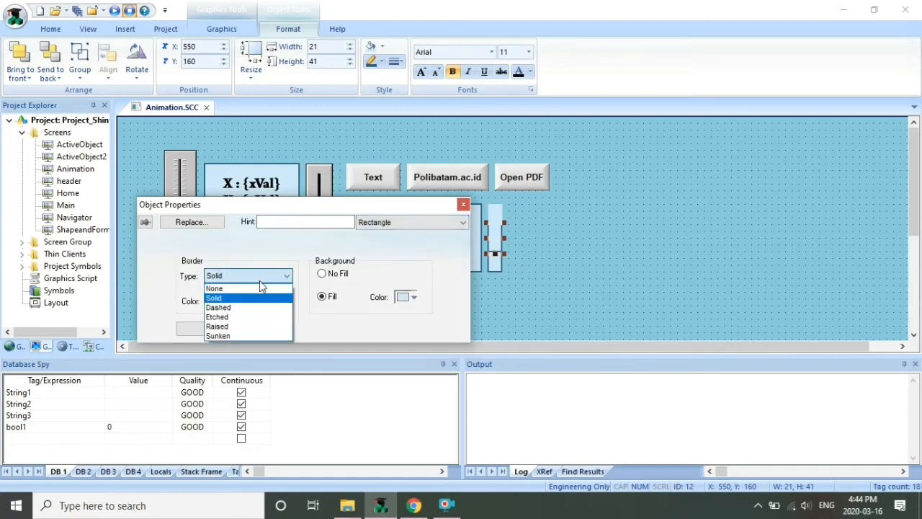
click(260, 289)
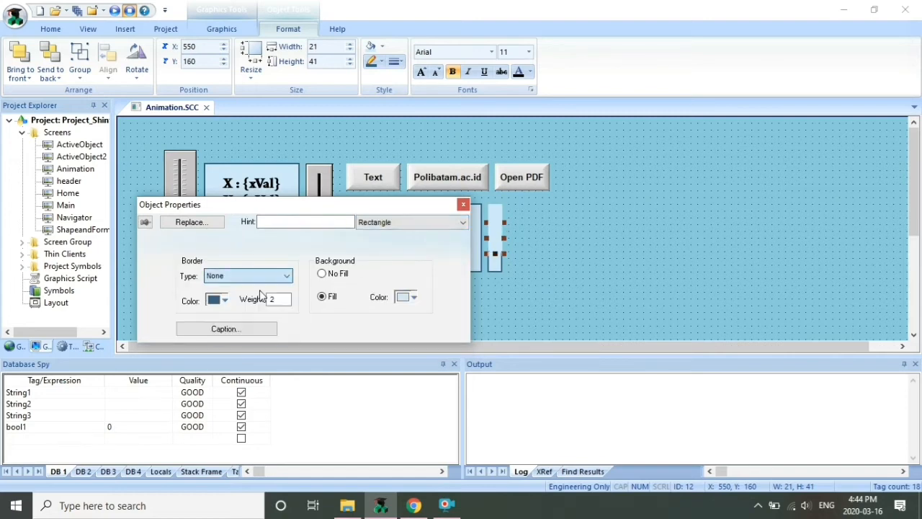
click(463, 205)
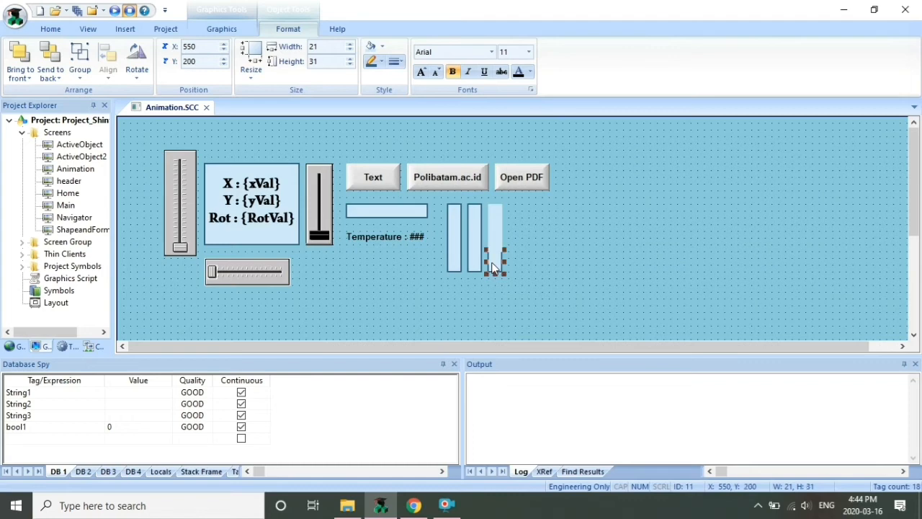
Set the bottom small box's border type to None
double_click(495, 262)
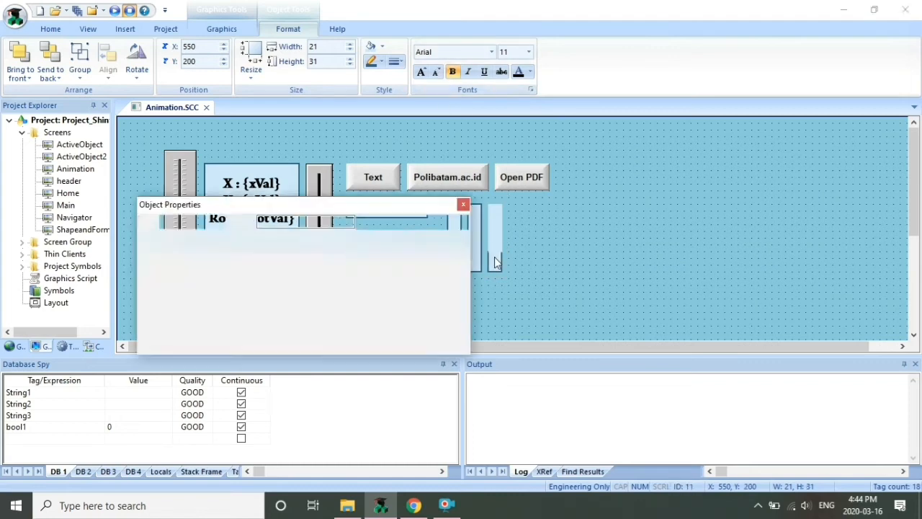
click(428, 222)
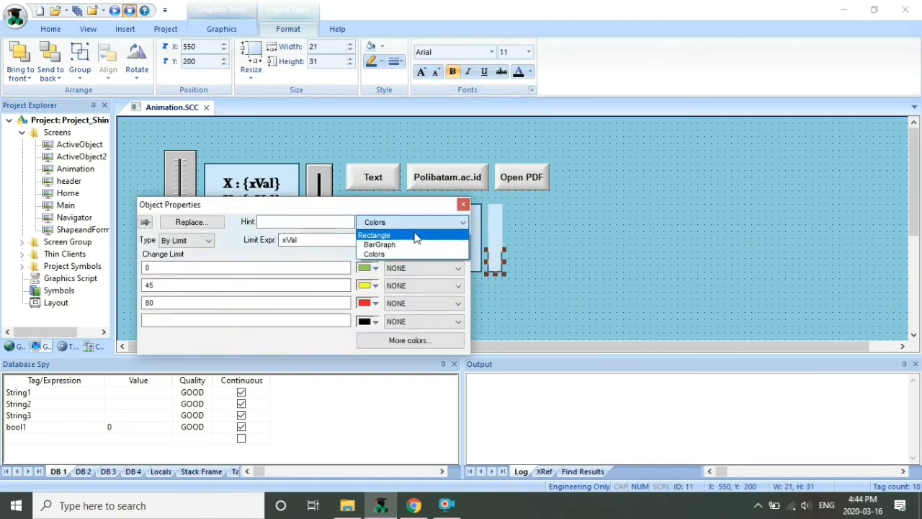
click(415, 239)
click(277, 276)
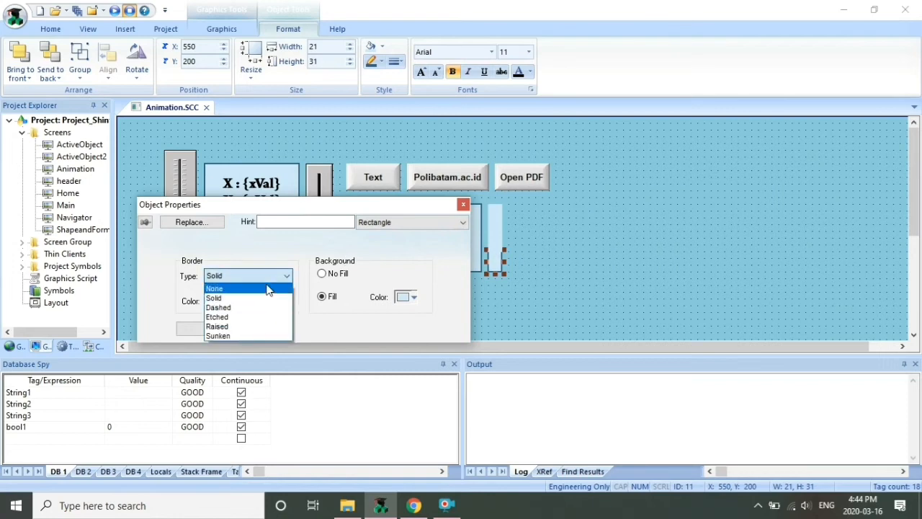
click(267, 289)
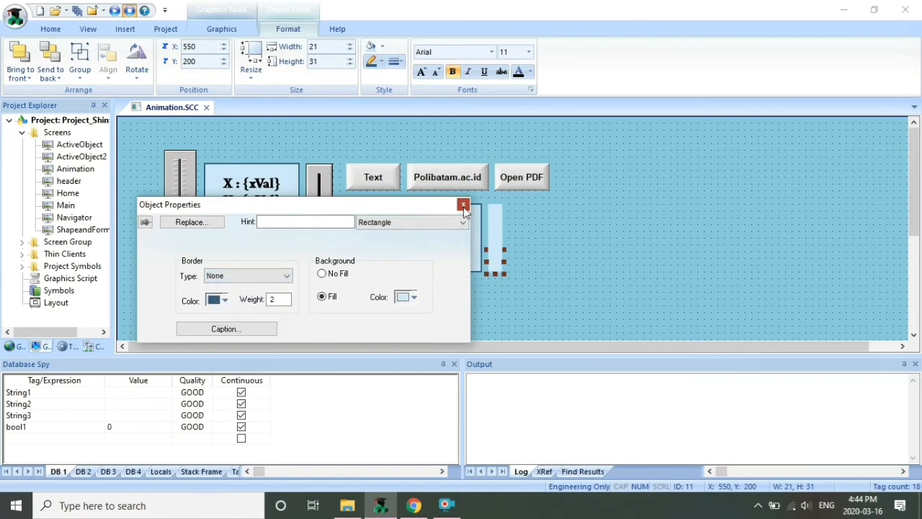
click(463, 205)
click(539, 253)
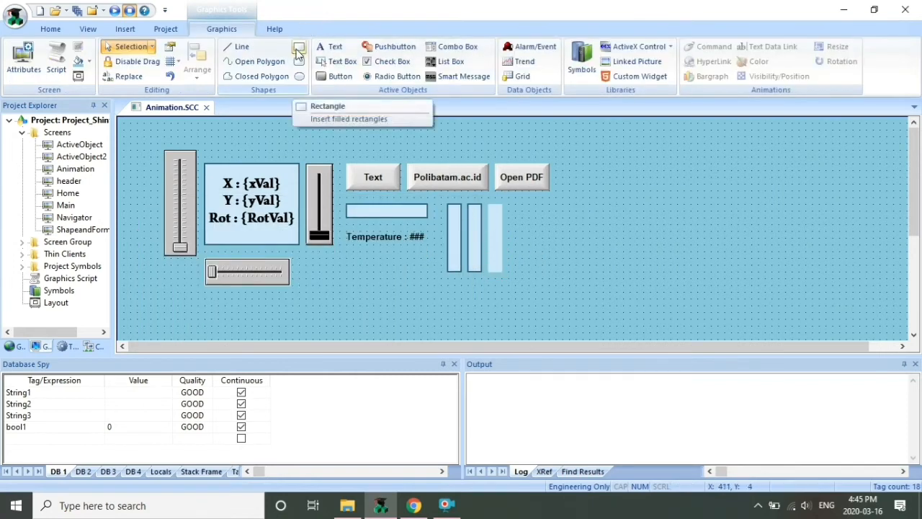
Draw a tall rectangle with No Fill and move it right of the three-box column
click(298, 48)
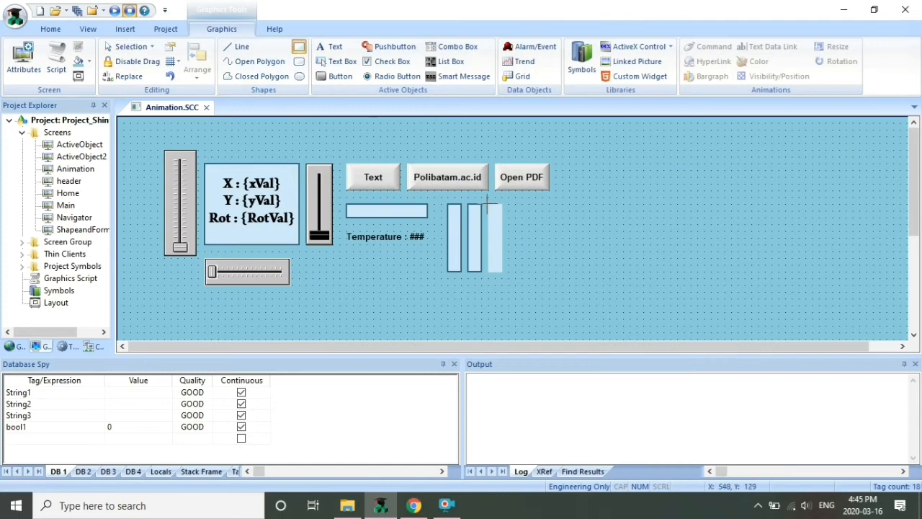
drag(488, 206, 503, 272)
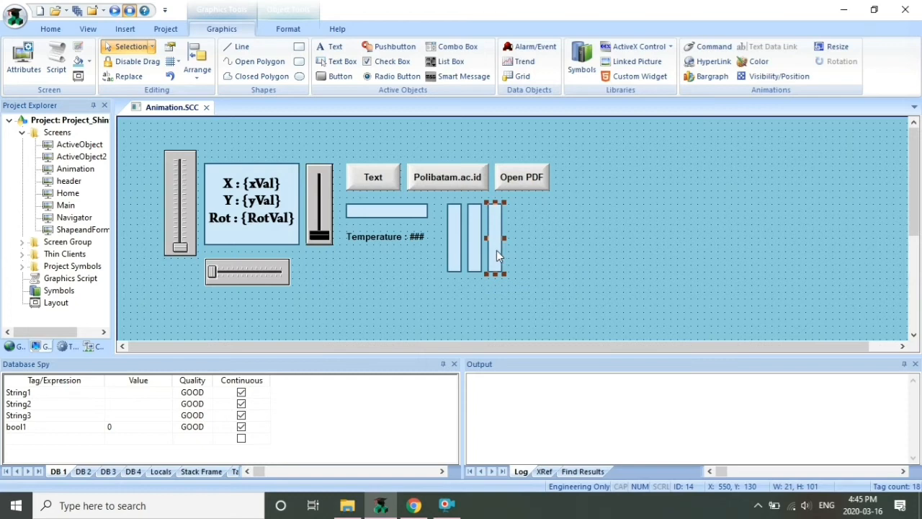
double_click(496, 250)
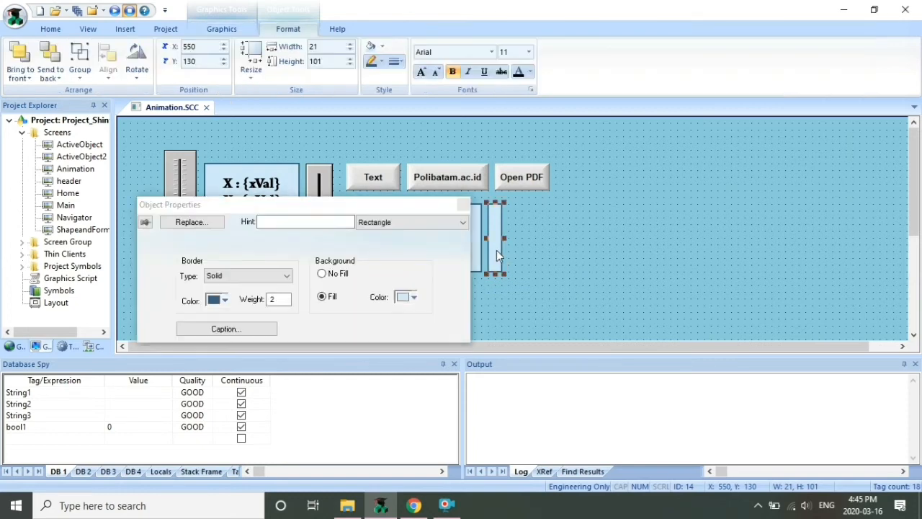
click(433, 223)
click(332, 275)
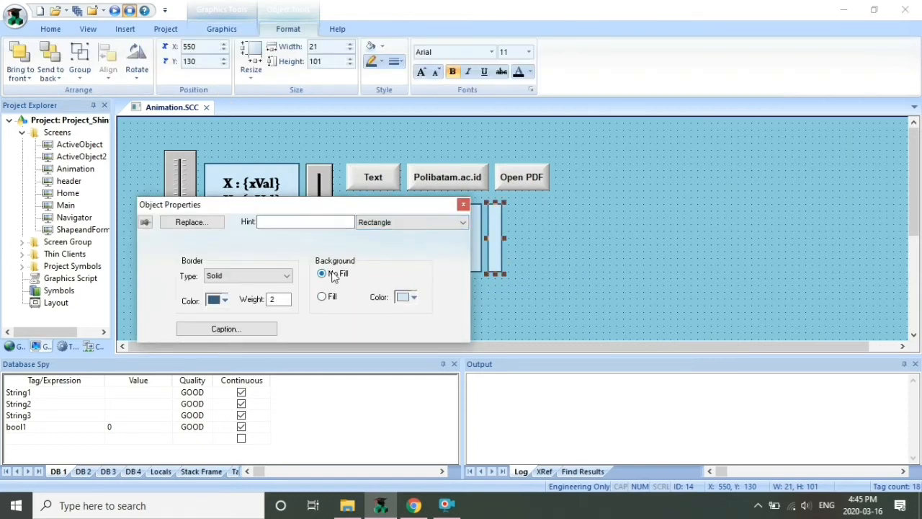
click(463, 205)
click(541, 236)
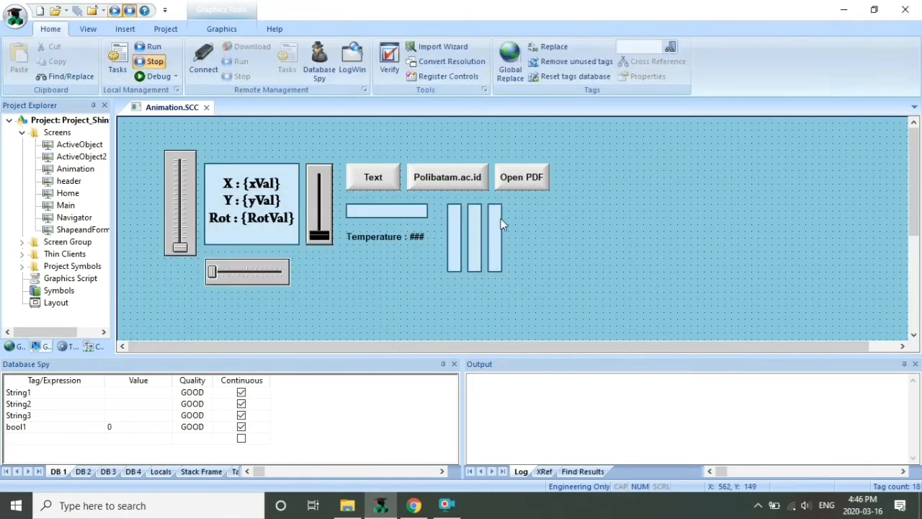
drag(499, 222, 533, 234)
click(495, 228)
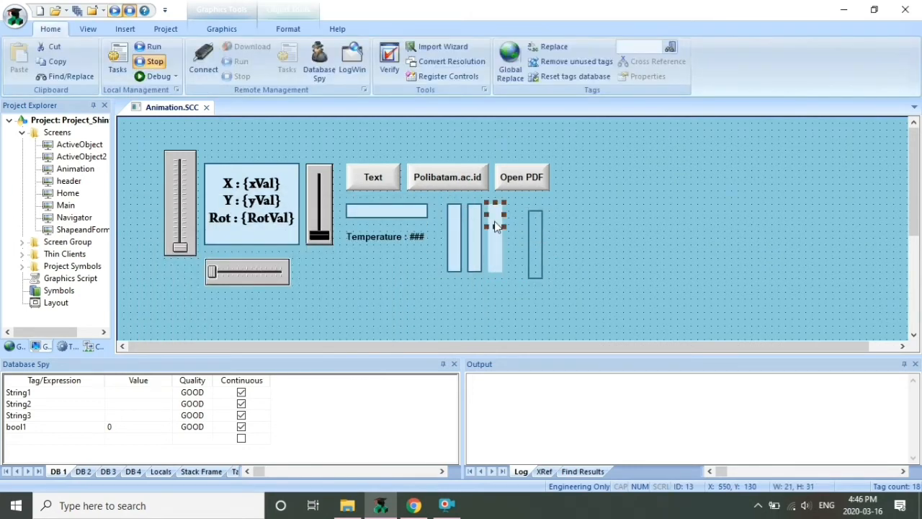
Add a Bargraph animation to the top small box
double_click(495, 227)
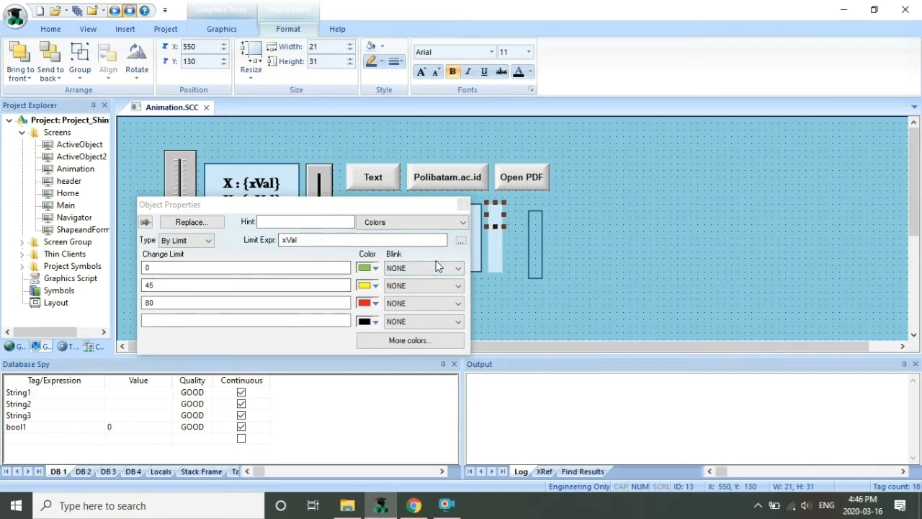
click(413, 223)
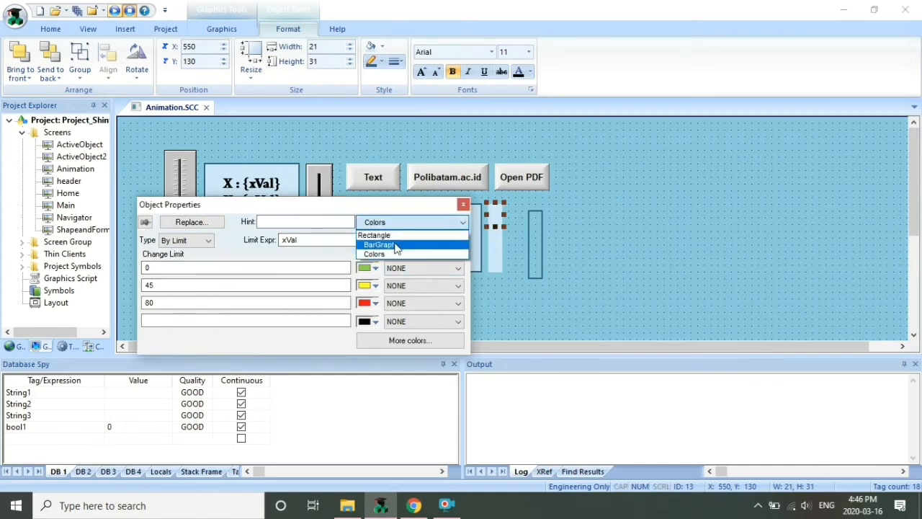
click(221, 29)
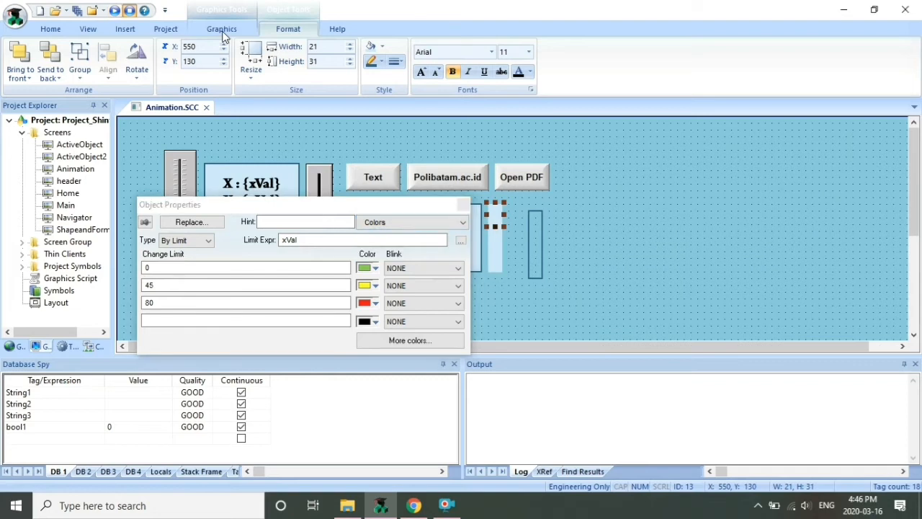
click(222, 29)
click(752, 61)
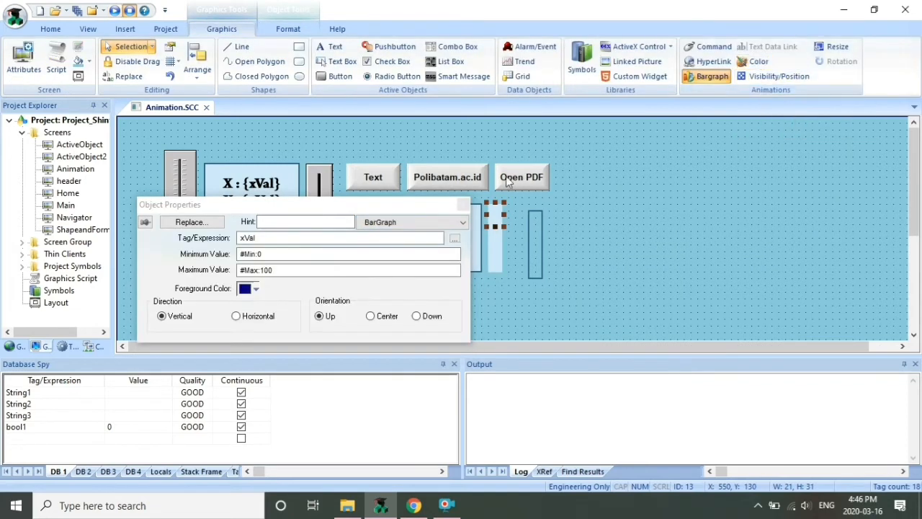
Set the top box's bar graph range to 86–100 with a red foreground
click(291, 254)
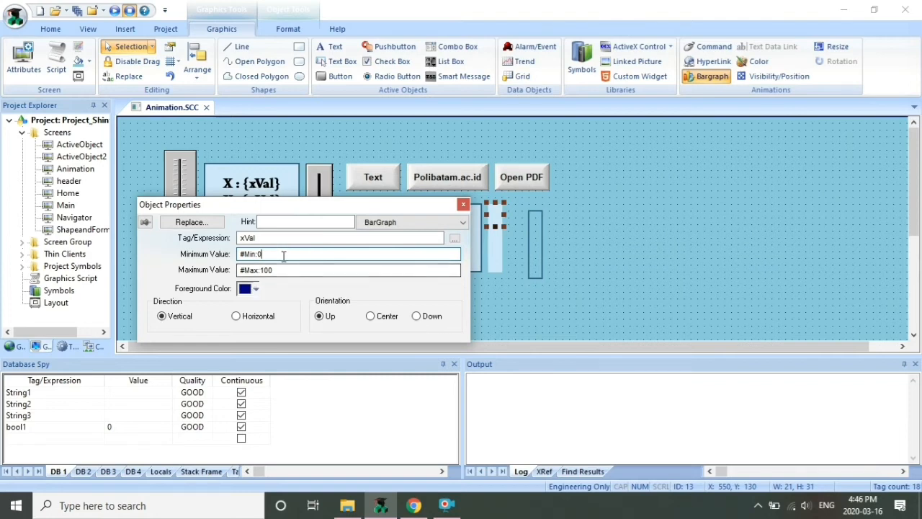
click(281, 269)
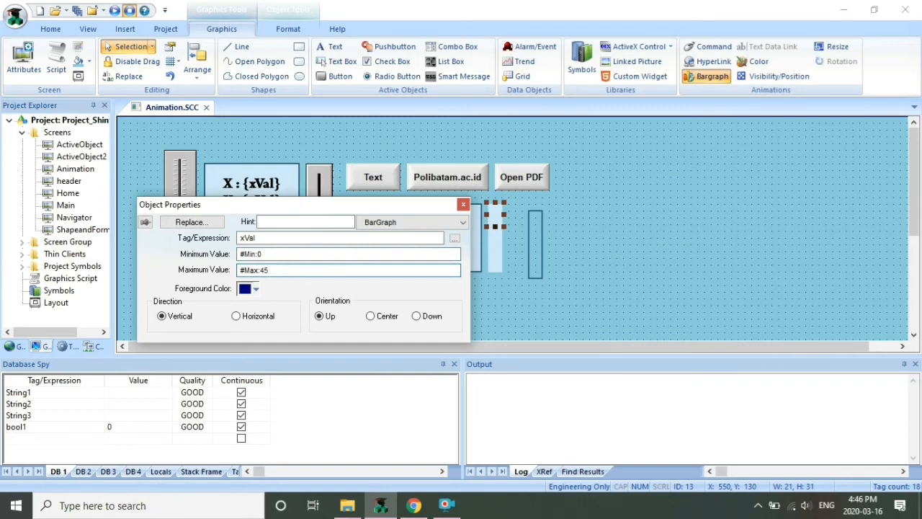
click(255, 289)
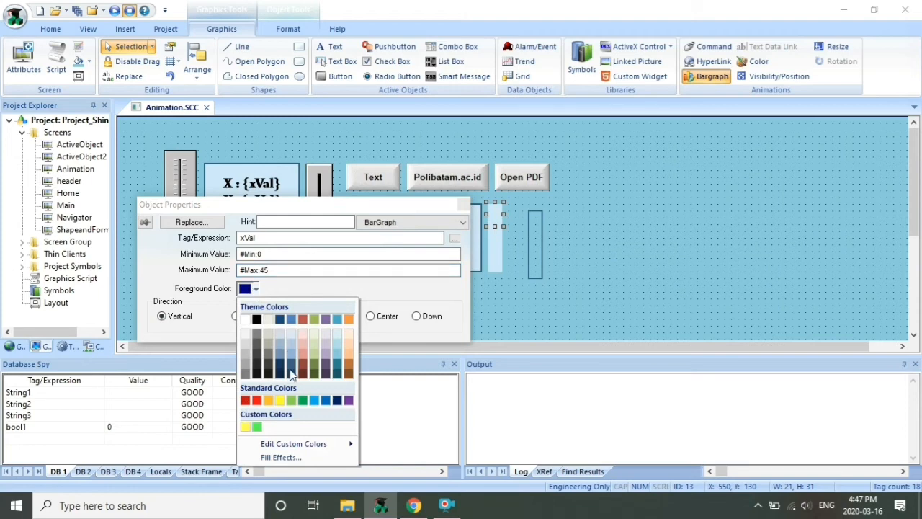
click(258, 402)
click(268, 253)
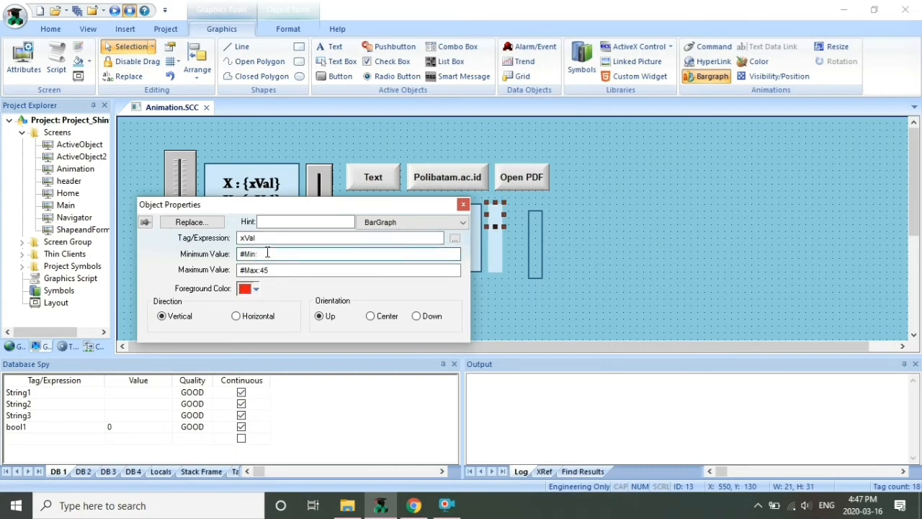
click(274, 269)
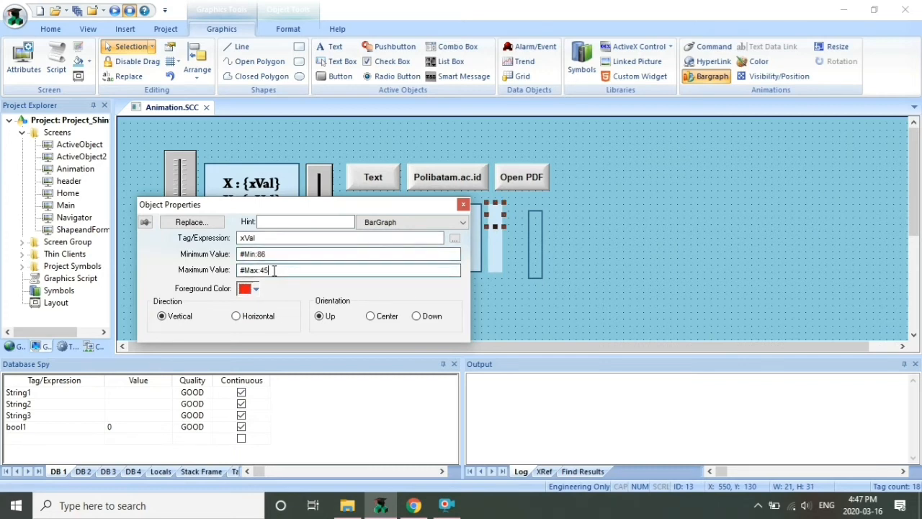
text(100)
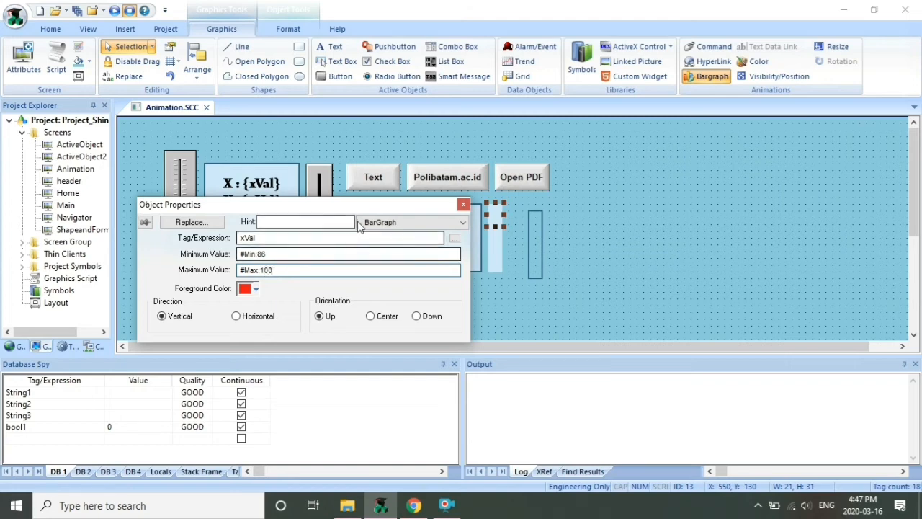
click(464, 204)
double_click(495, 234)
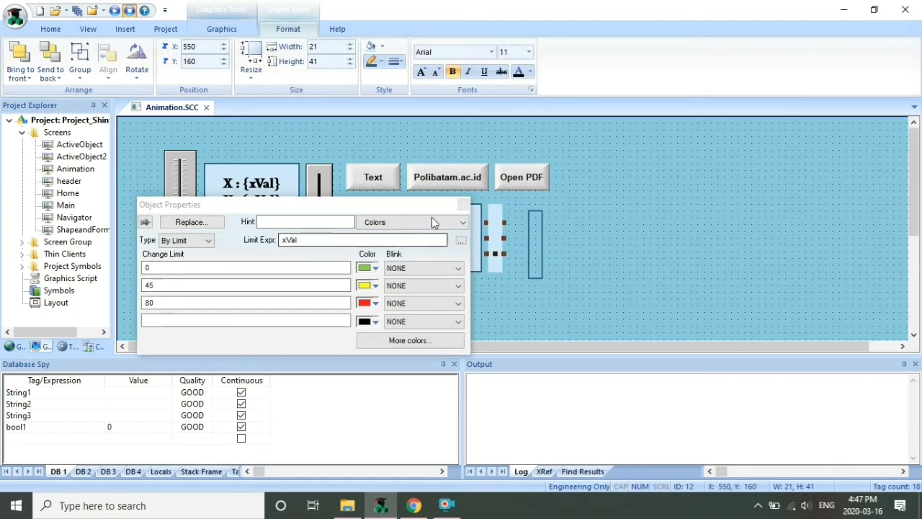
Give the middle box a yellow bar graph ranging from 46 to 80
click(247, 33)
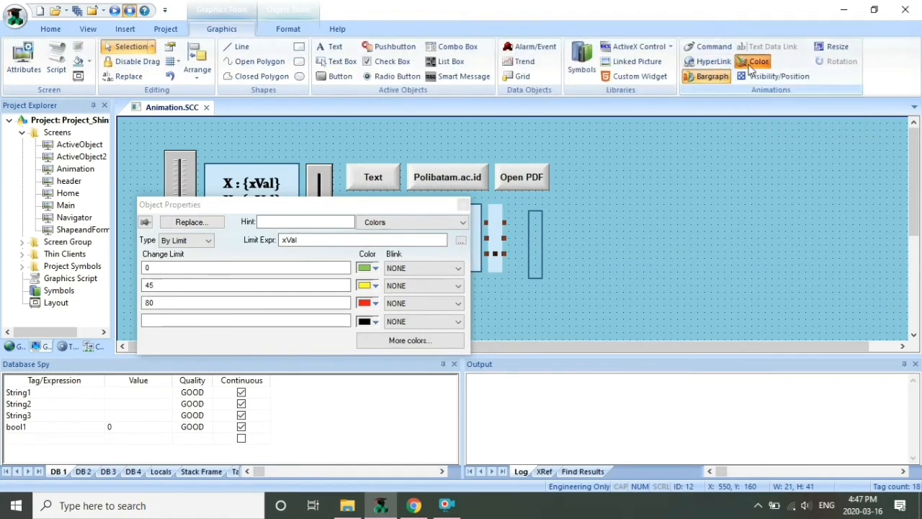
click(710, 76)
click(288, 254)
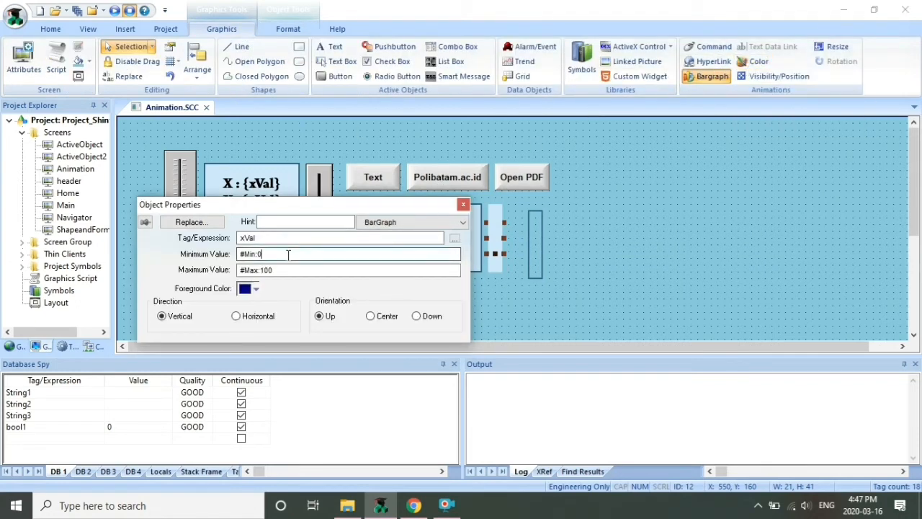
text(46)
click(281, 270)
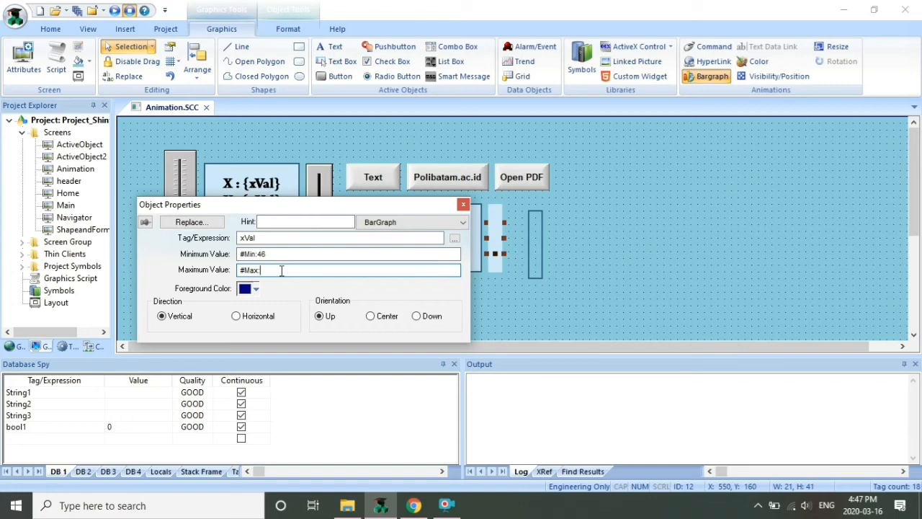
text(80)
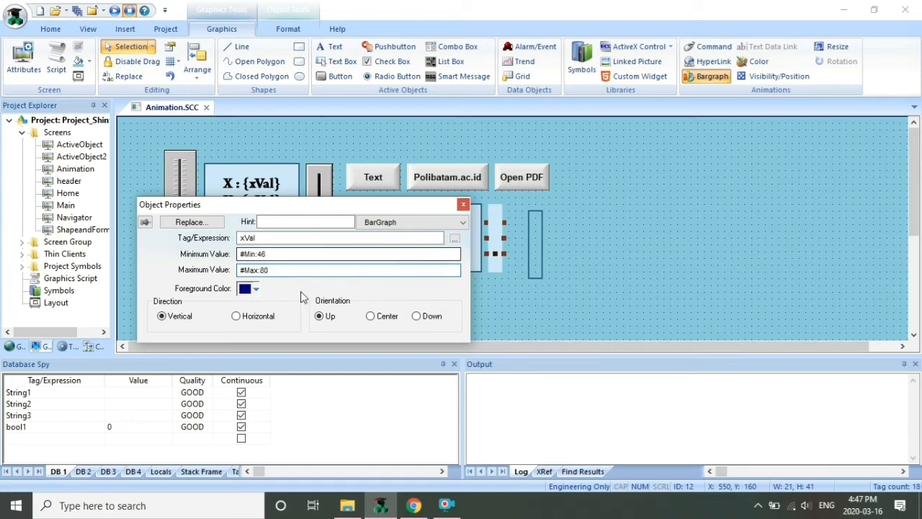
click(255, 290)
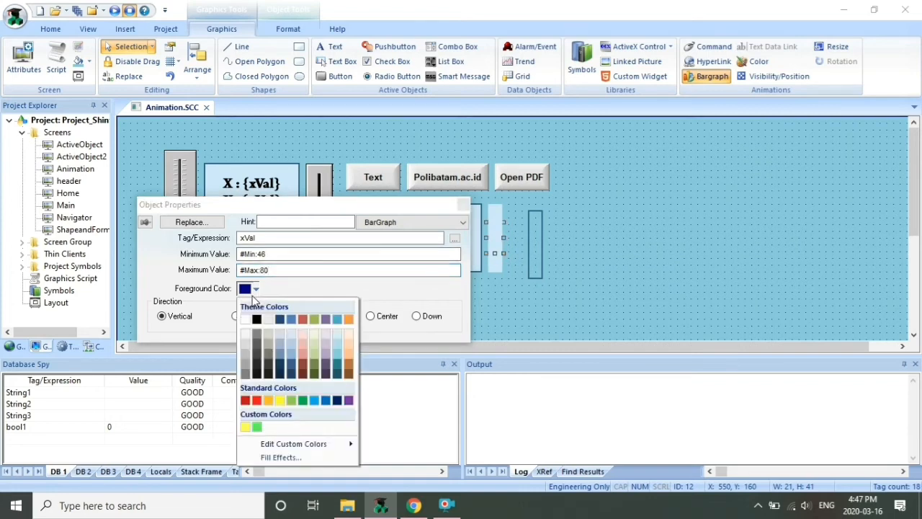
click(281, 402)
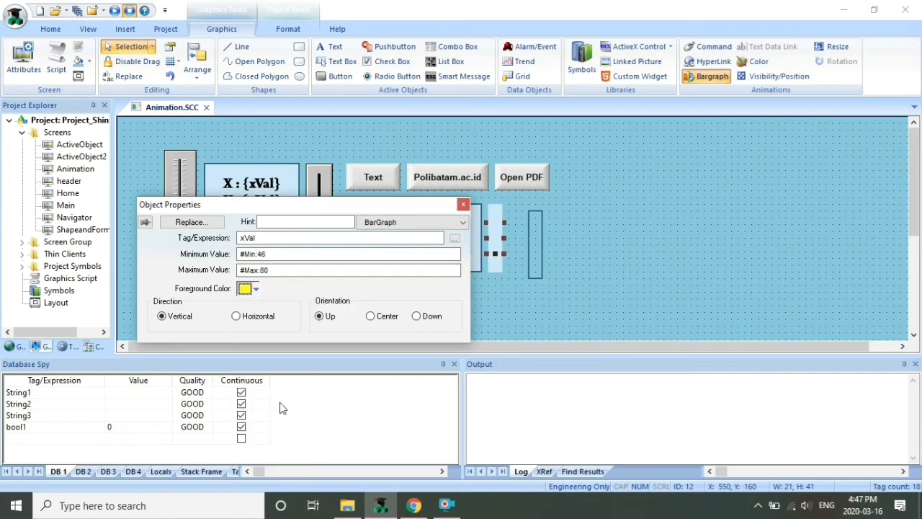
click(464, 205)
Change the top box's bar graph minimum value to 81
double_click(492, 215)
click(269, 254)
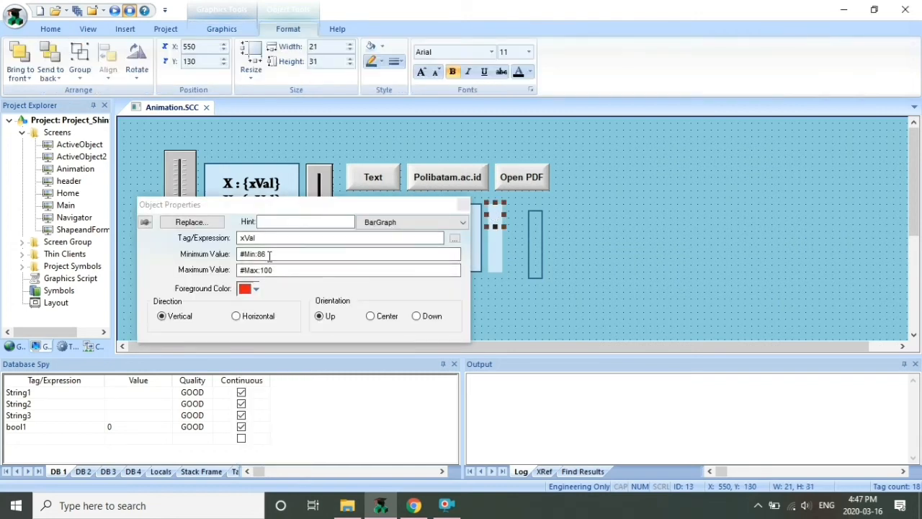
key(BackSpace)
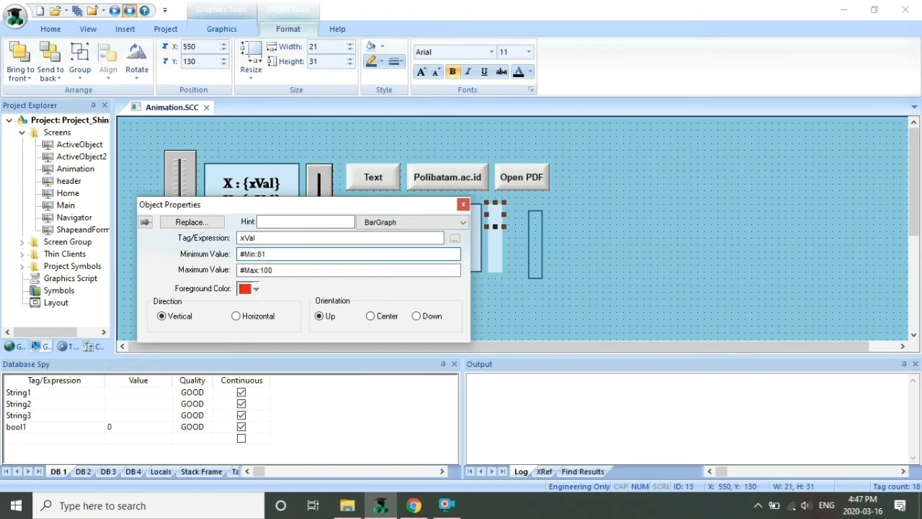
text(1)
click(486, 250)
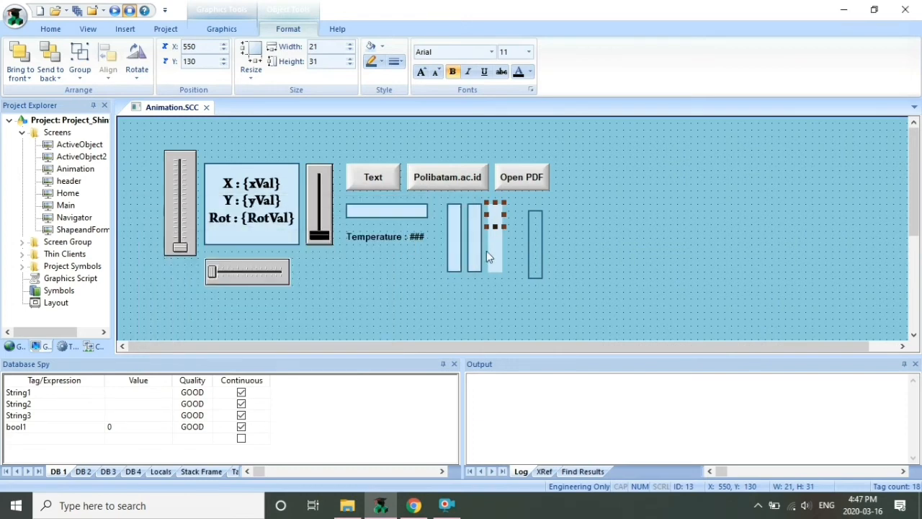
Give the third bar's bottom section a green bar graph with Min 0 and Max 45
double_click(499, 266)
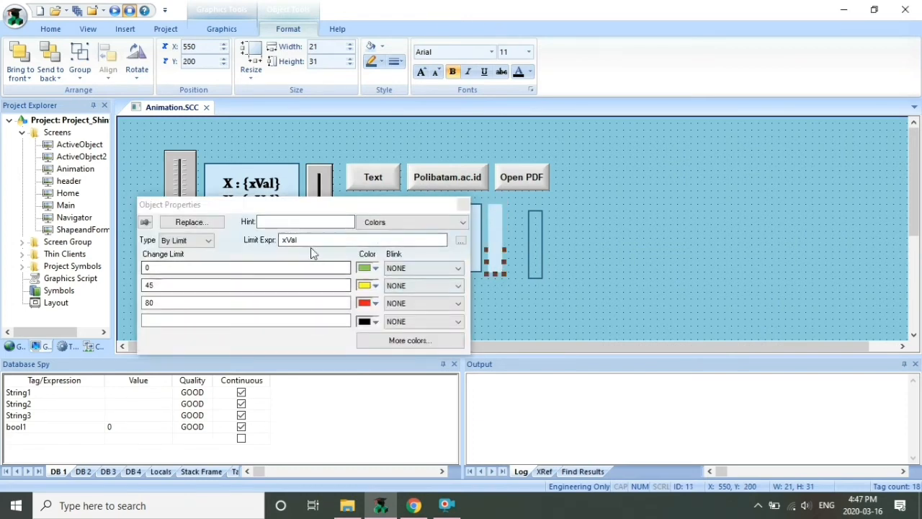
click(220, 29)
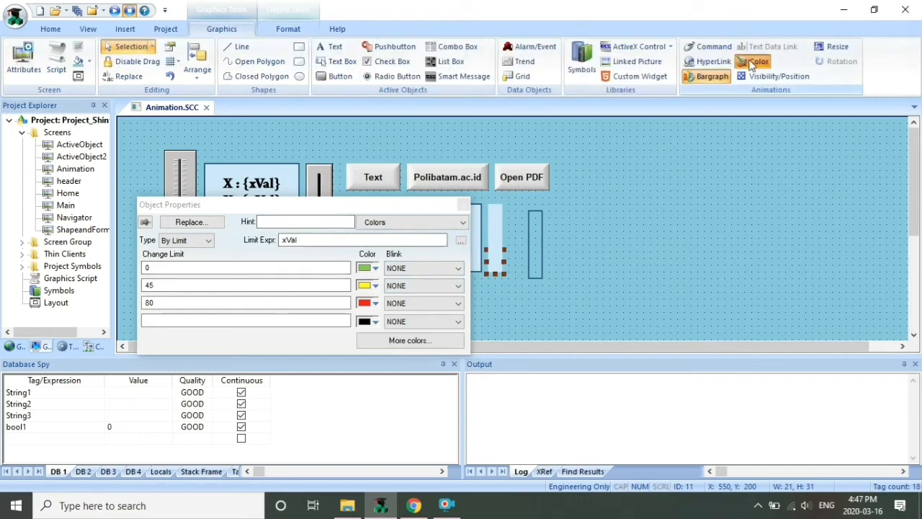
click(709, 76)
click(319, 255)
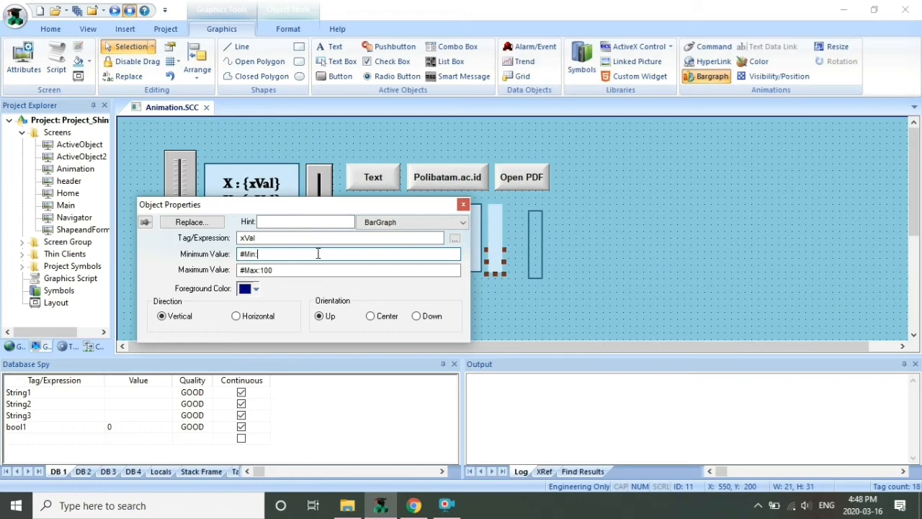
click(354, 270)
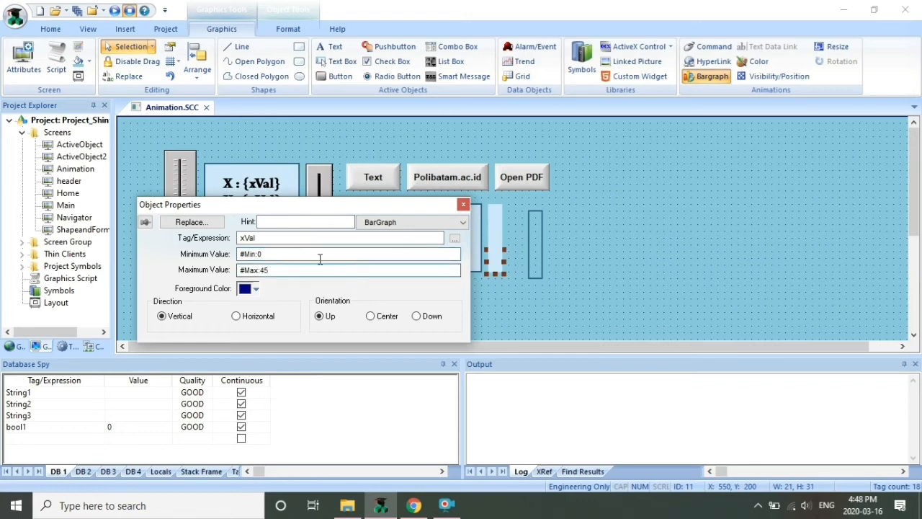
click(255, 288)
click(292, 400)
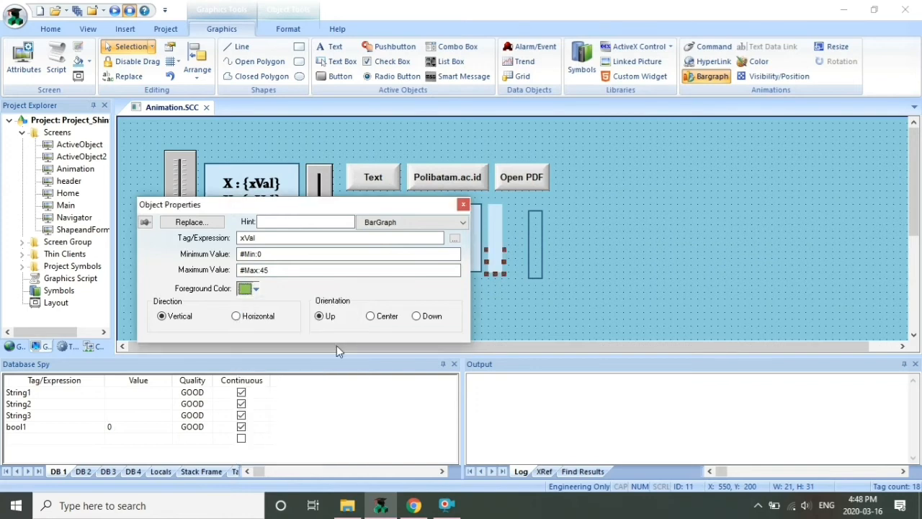
Close the bar graph properties, then close the Animation screen and save its changes
click(463, 204)
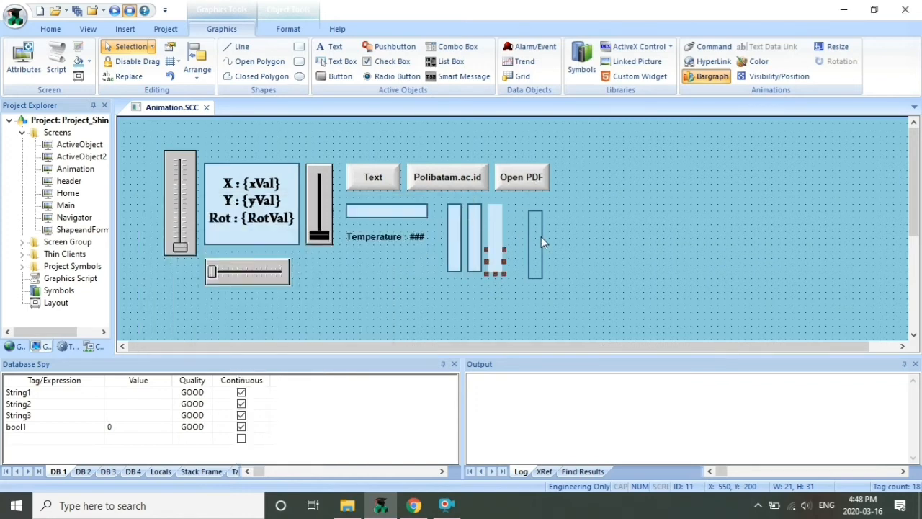
drag(540, 237, 504, 234)
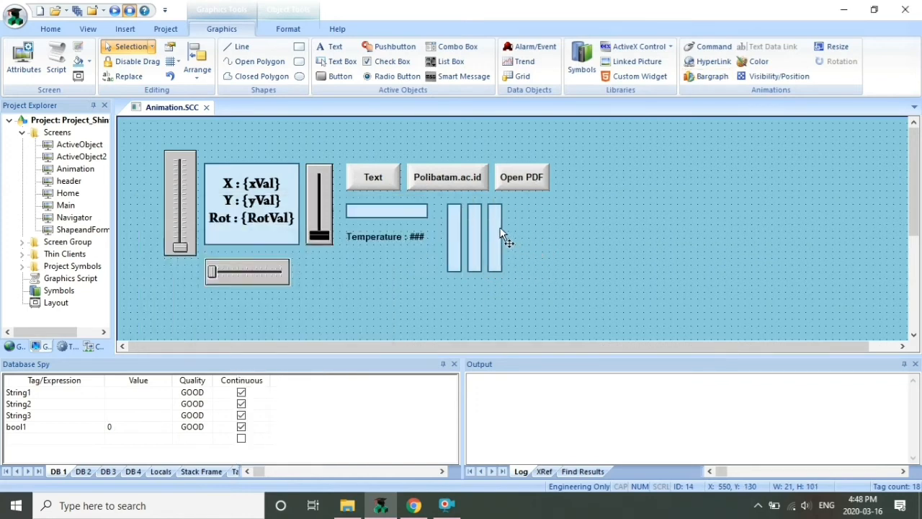
click(206, 108)
click(412, 296)
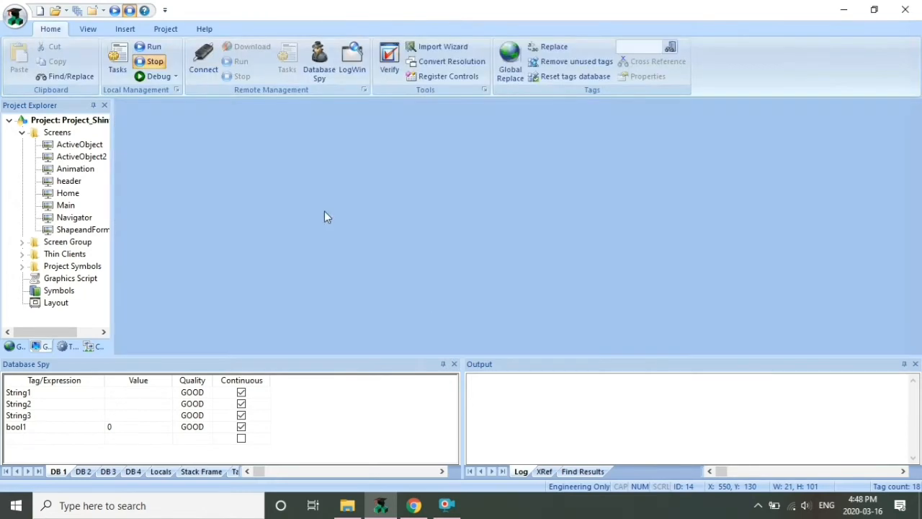
Run the project, raise xVal on the Animation screen to fill the bars, then exit the runtime
click(114, 10)
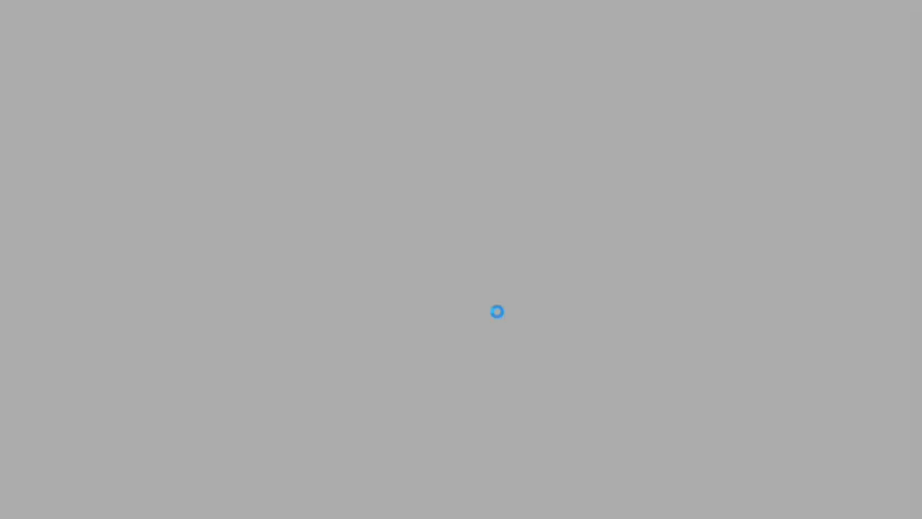
click(75, 283)
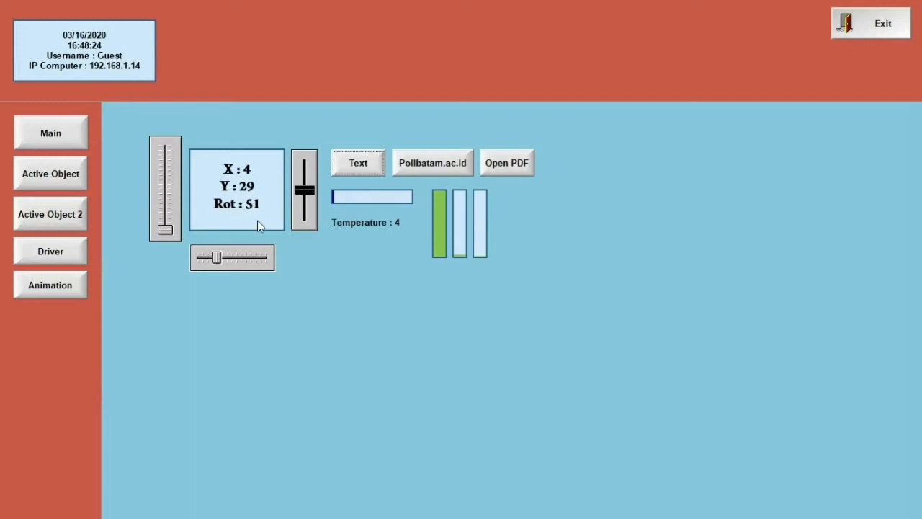
mouse_move(165, 228)
mouse_down()
mouse_move(165, 149)
mouse_move(166, 218)
mouse_up()
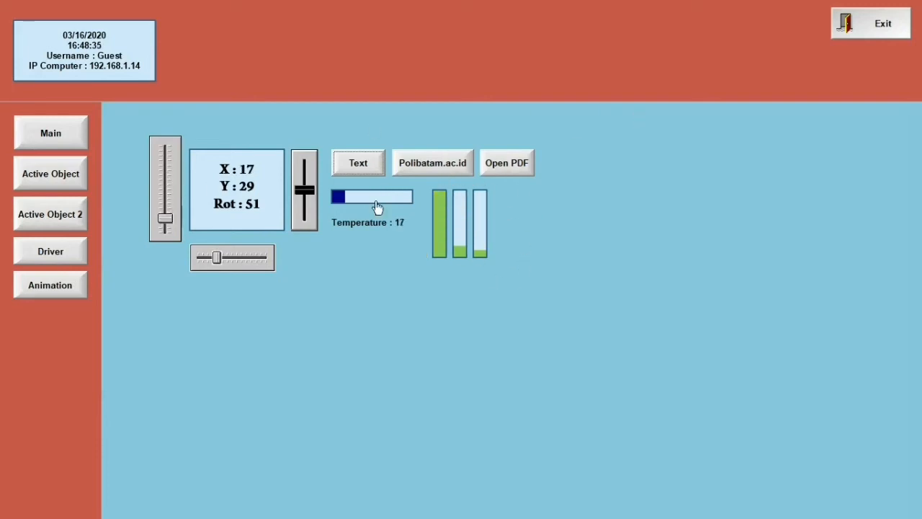
drag(165, 218, 165, 187)
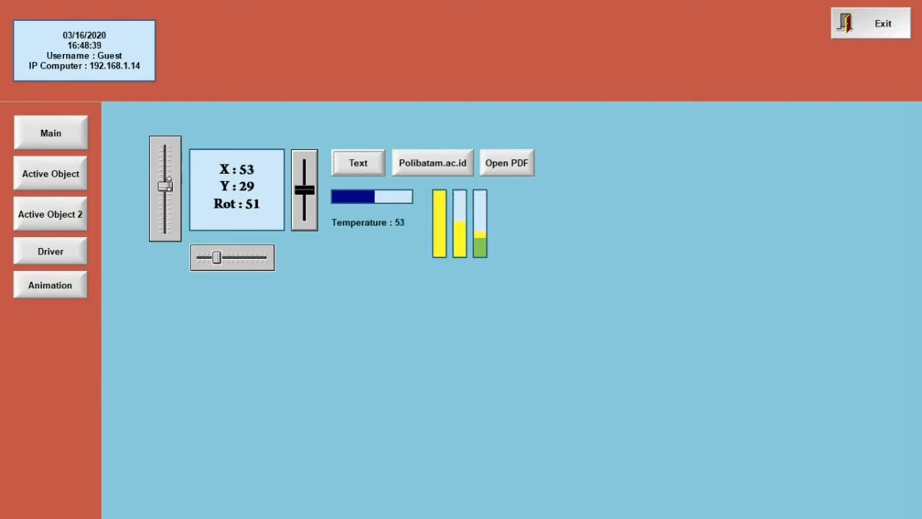
click(893, 21)
click(487, 298)
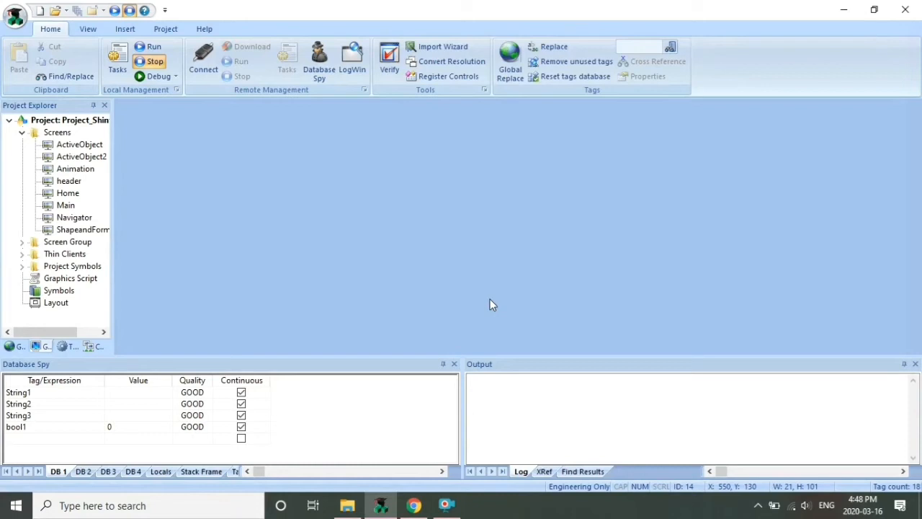
Reopen the Animation screen and draw a checkbox to the right of Open PDF
double_click(88, 168)
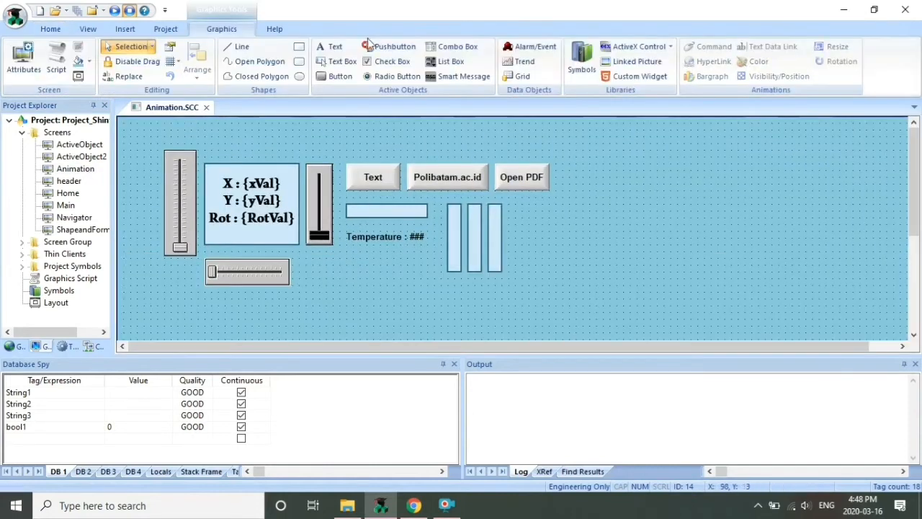
click(406, 64)
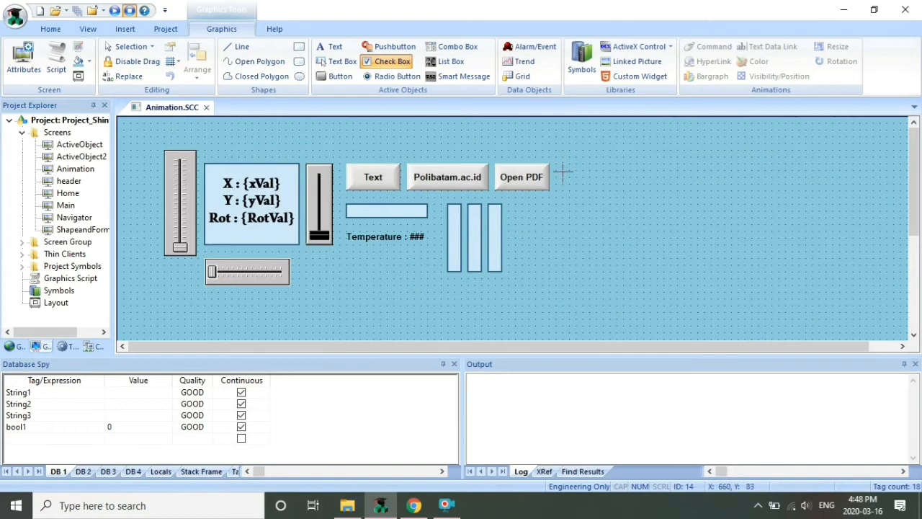
drag(563, 170, 611, 188)
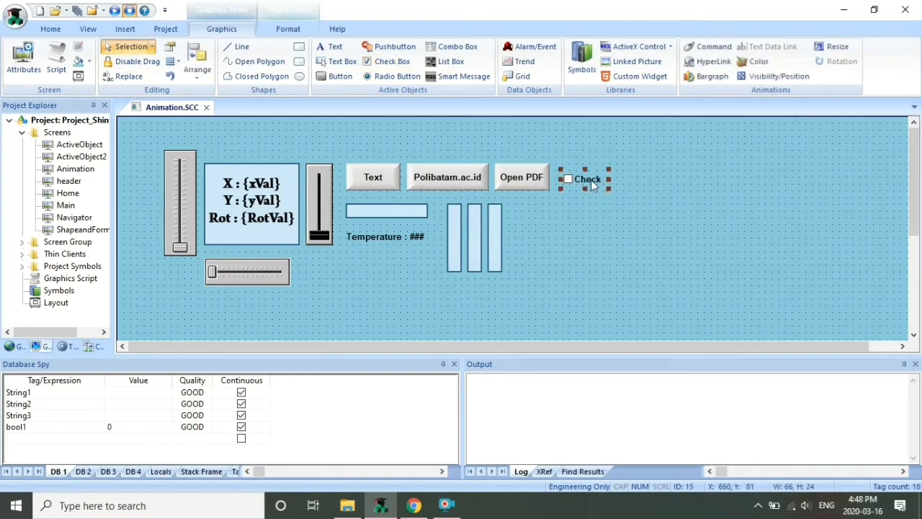
Caption the checkbox 'Visible' and link it to a newly created tag, visibletag
double_click(591, 179)
click(363, 238)
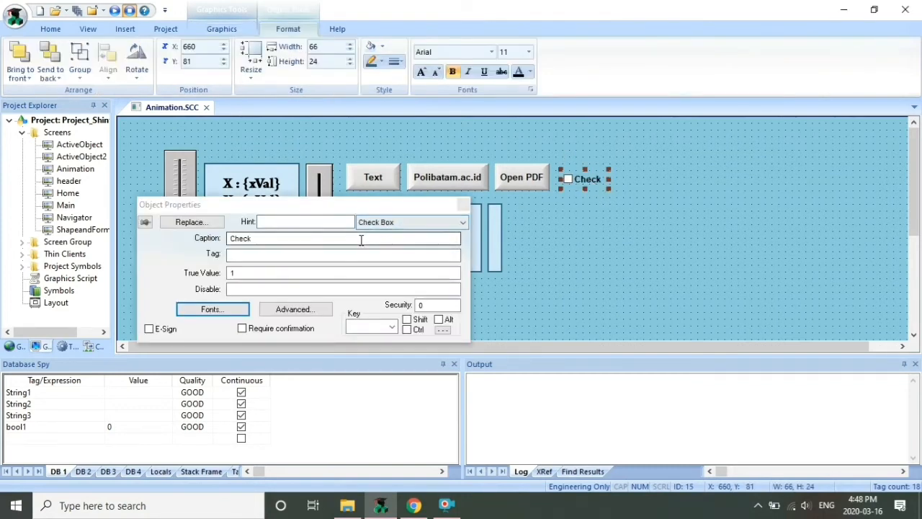
key(BackSpace)
key(BackSpace)
key(BackSpace)
key(BackSpace)
text(Vi)
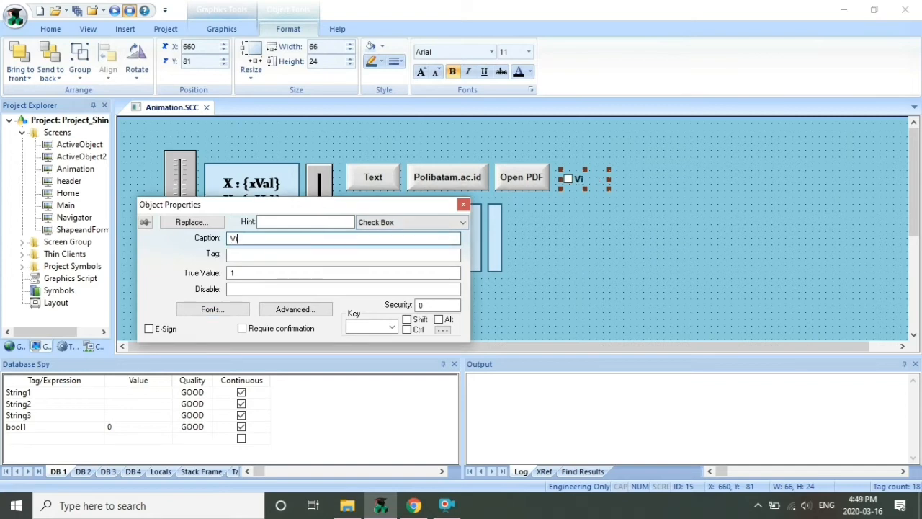
text(sible)
click(332, 257)
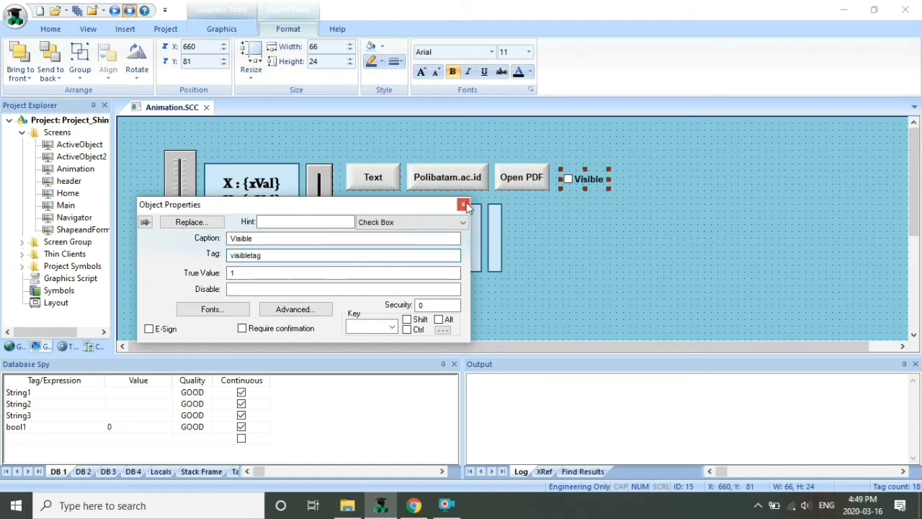
click(464, 206)
click(461, 300)
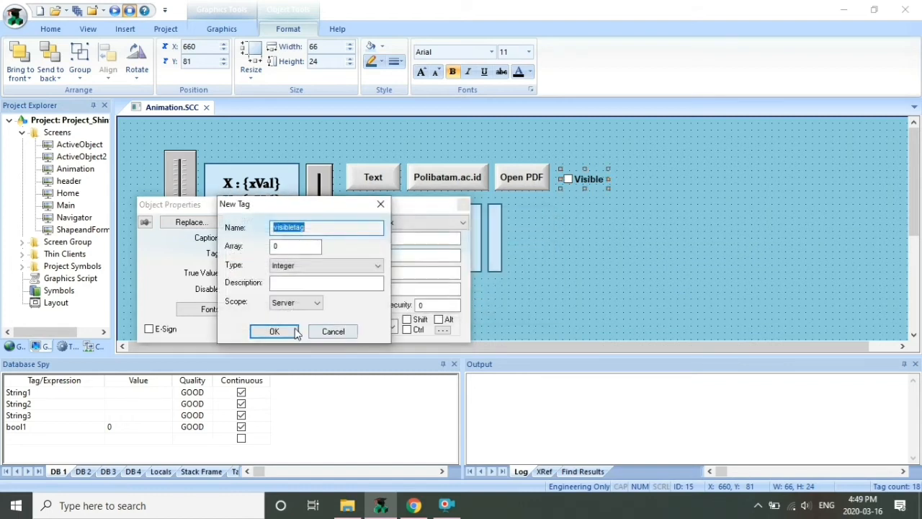
click(289, 328)
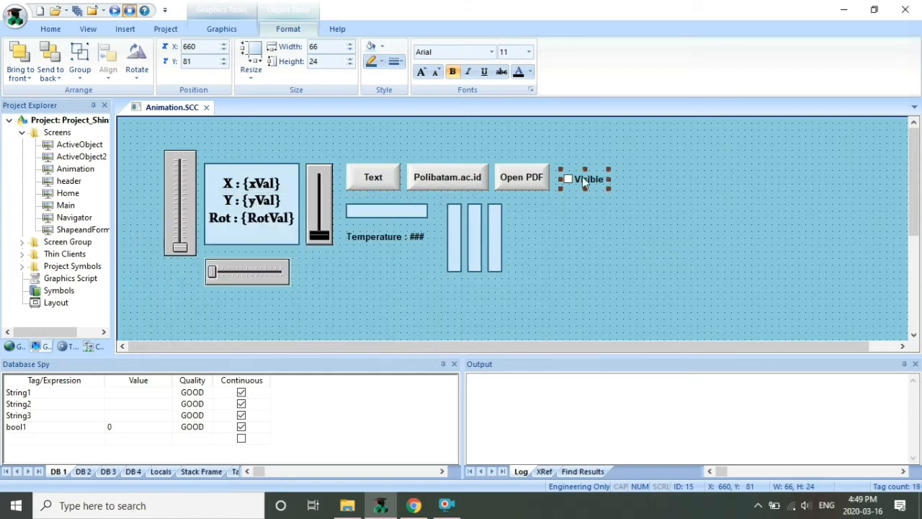
click(492, 211)
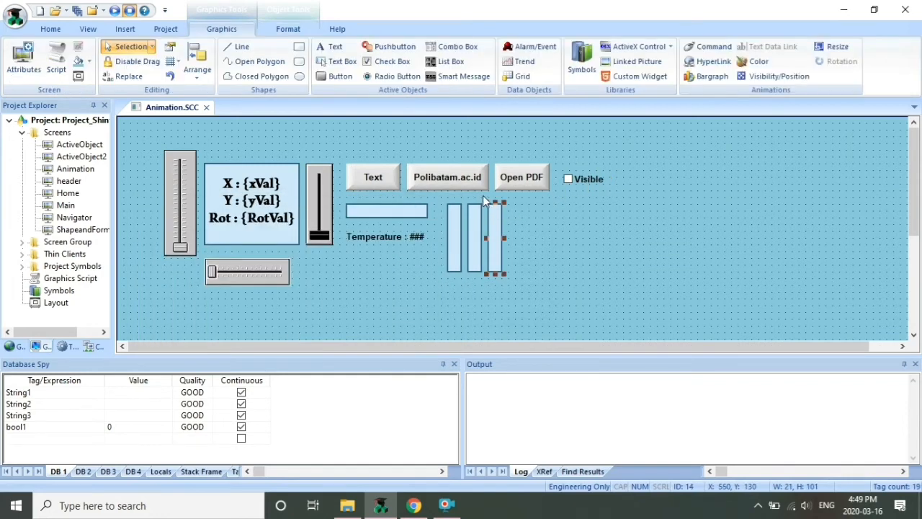
Group the third bar's pieces and add a Visibility/Position animation to the group
drag(485, 196, 514, 281)
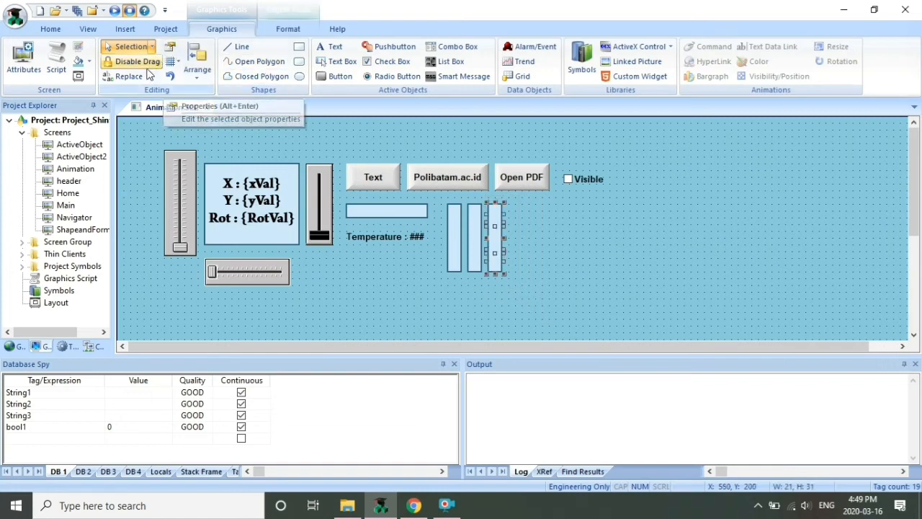
right_click(496, 252)
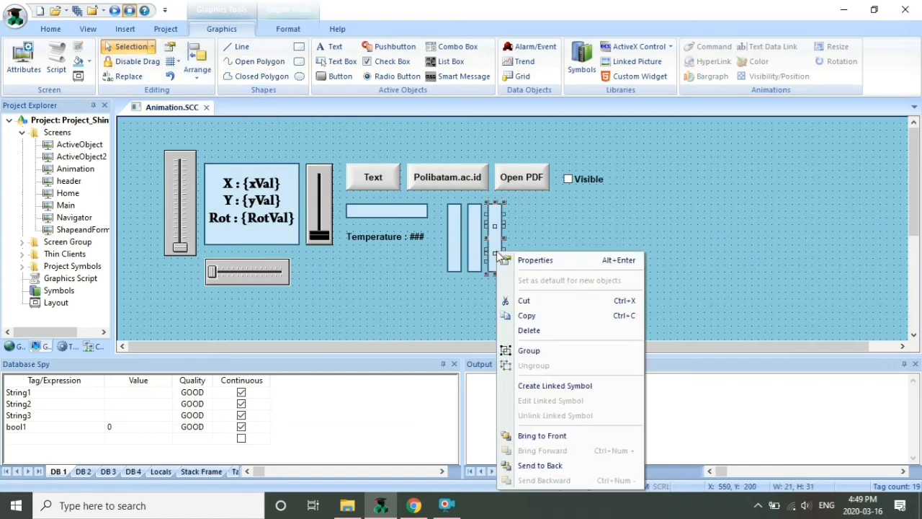
click(537, 353)
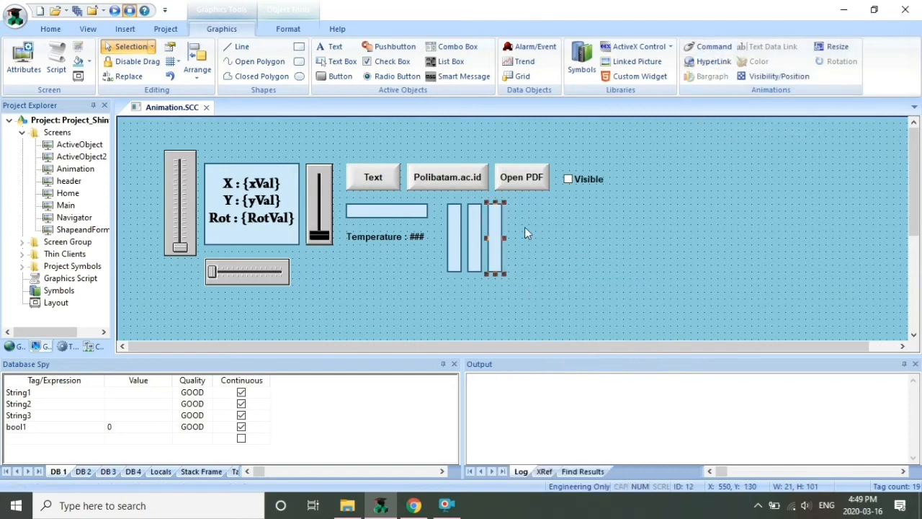
click(775, 74)
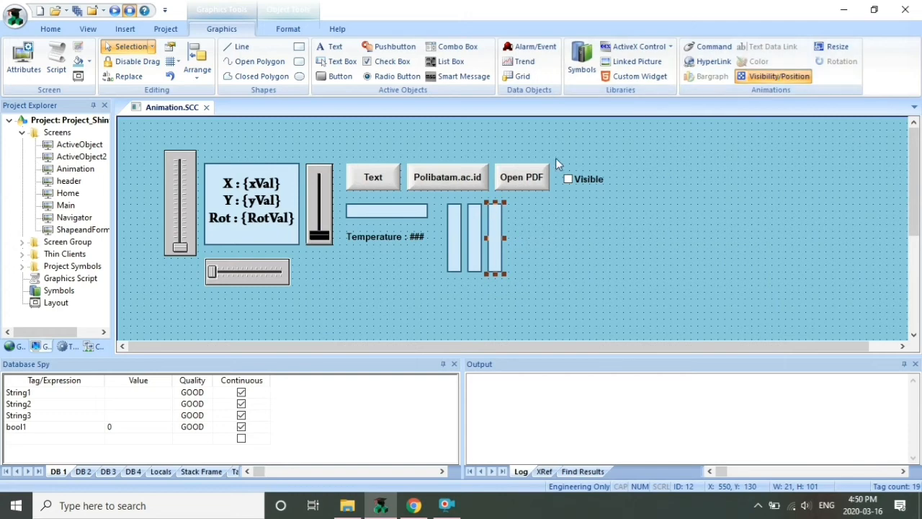
Set the group's visibility condition to visibletag and its horizontal position tag to yVal
double_click(497, 236)
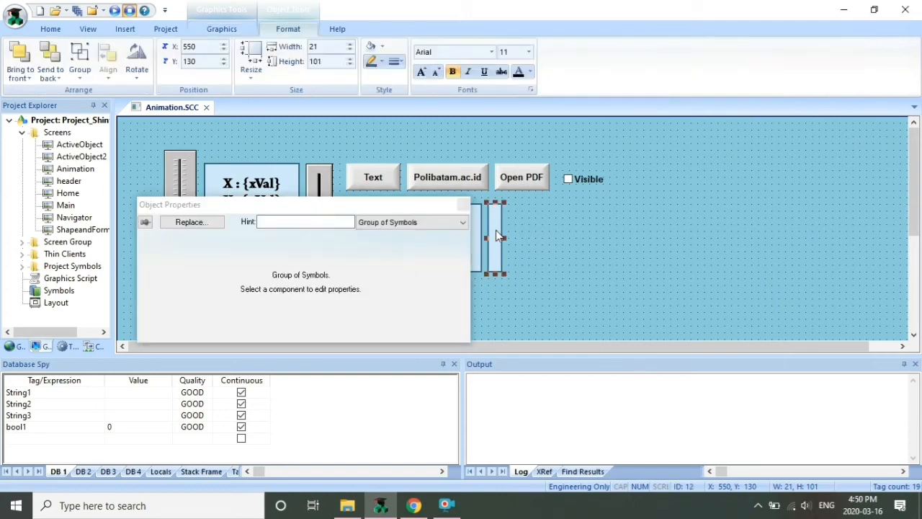
click(450, 223)
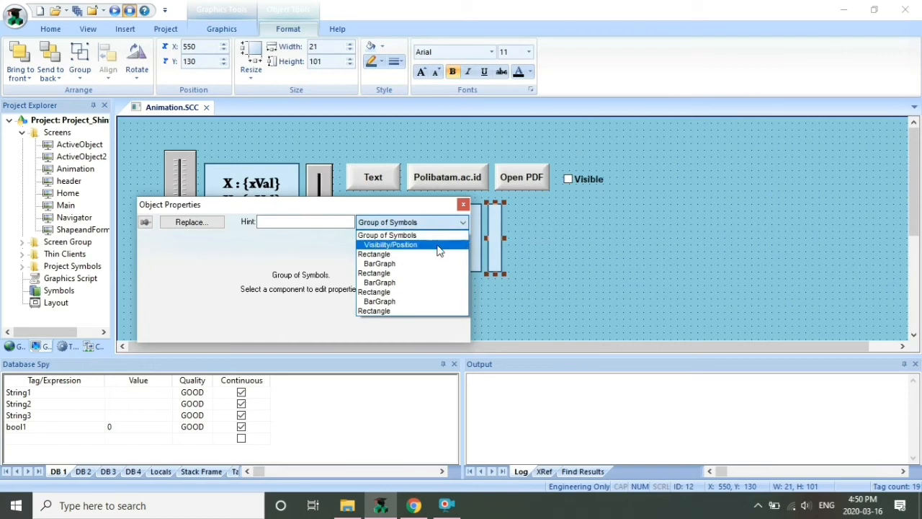
click(438, 244)
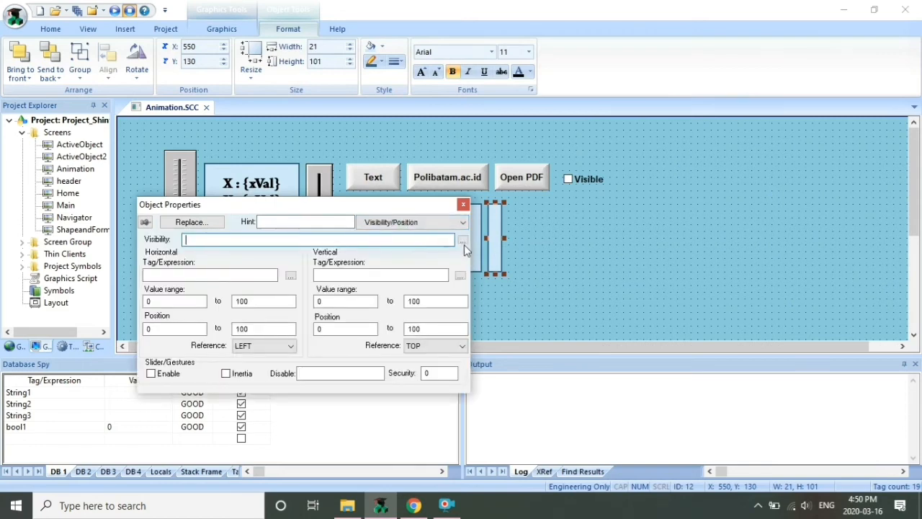
click(464, 241)
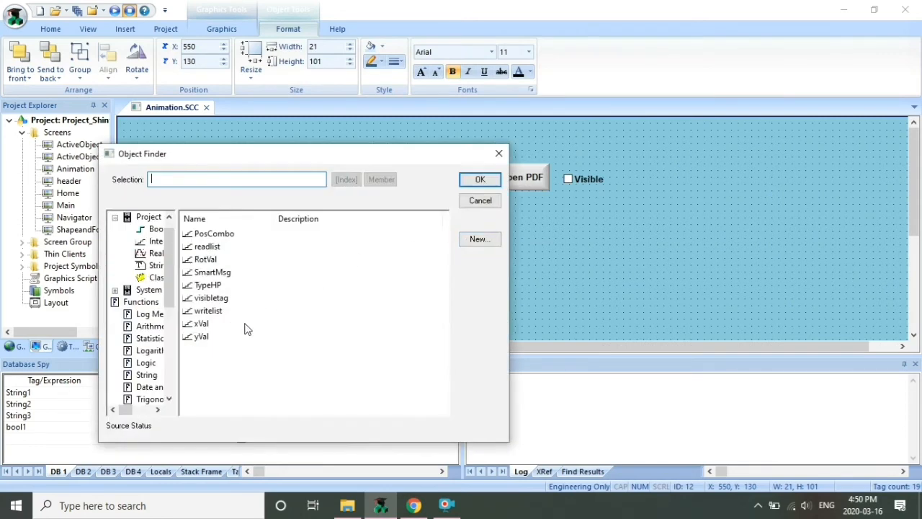
click(209, 301)
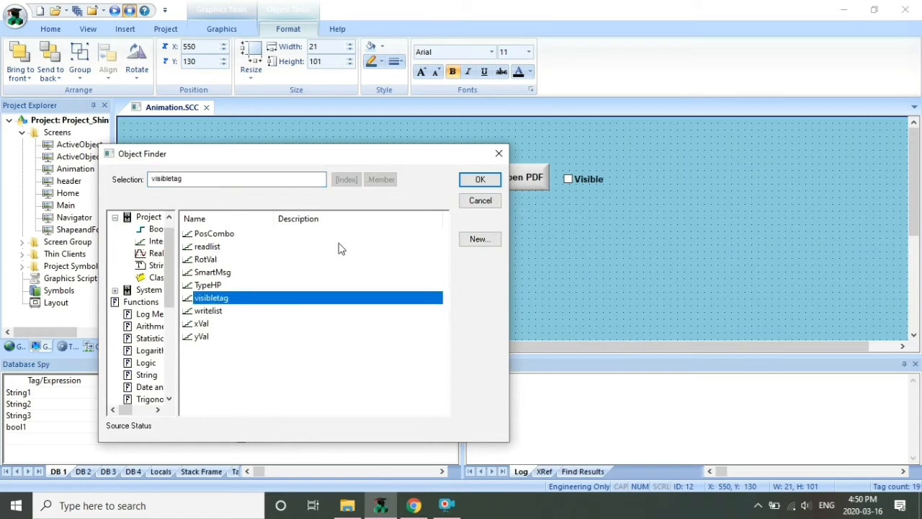
click(464, 179)
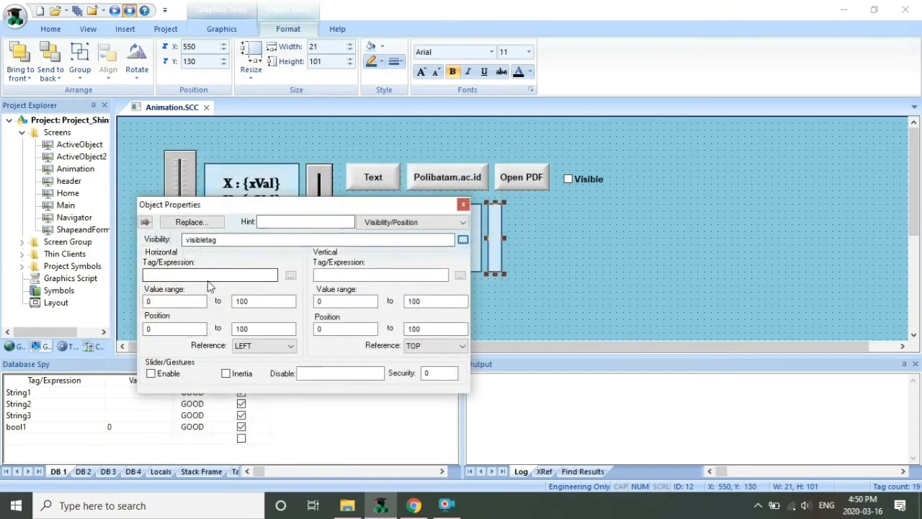
click(290, 276)
click(203, 338)
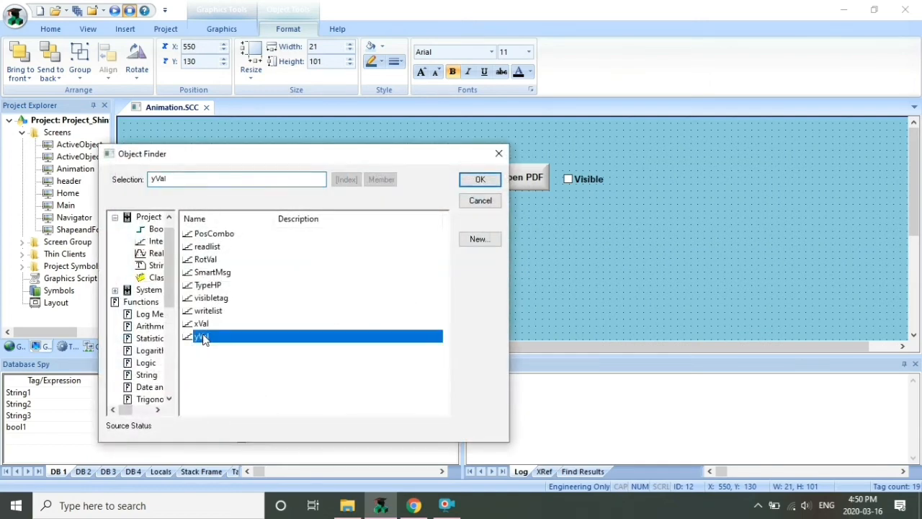
click(478, 179)
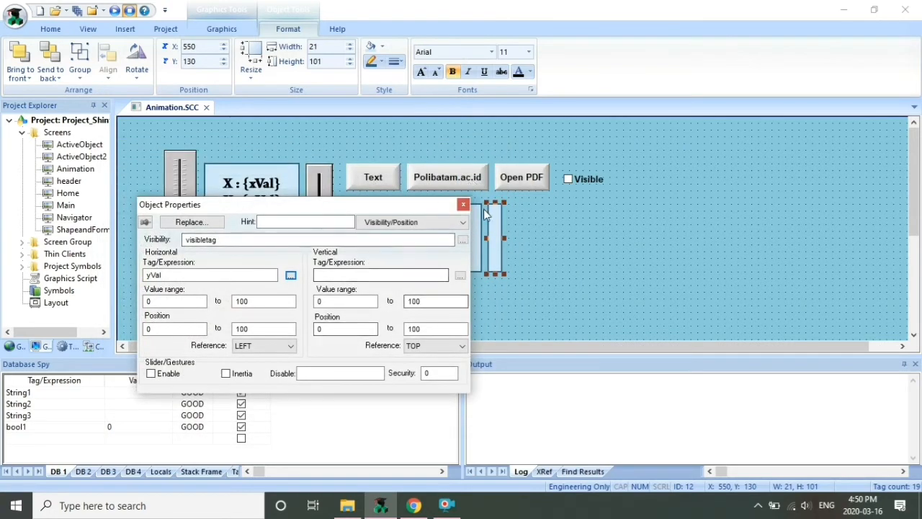
click(463, 205)
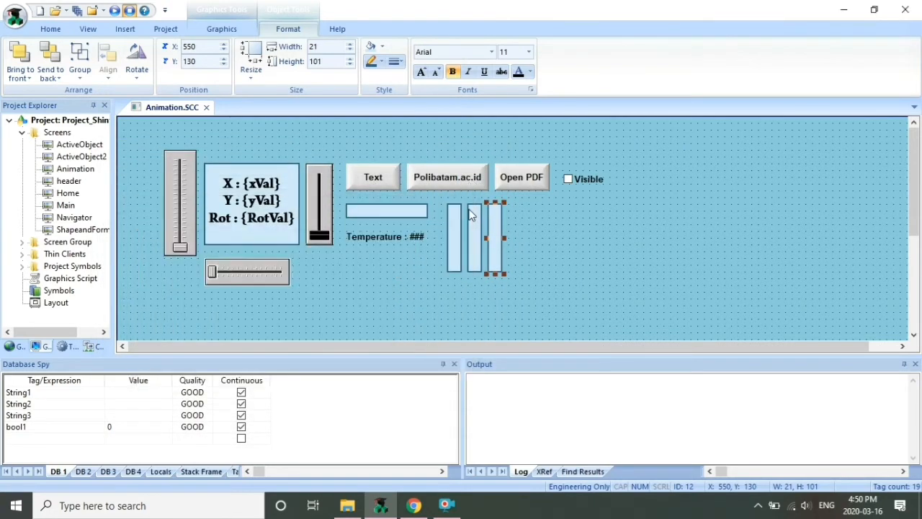
Save and close the Animation screen, run the project, and open Animation in runtime
click(206, 107)
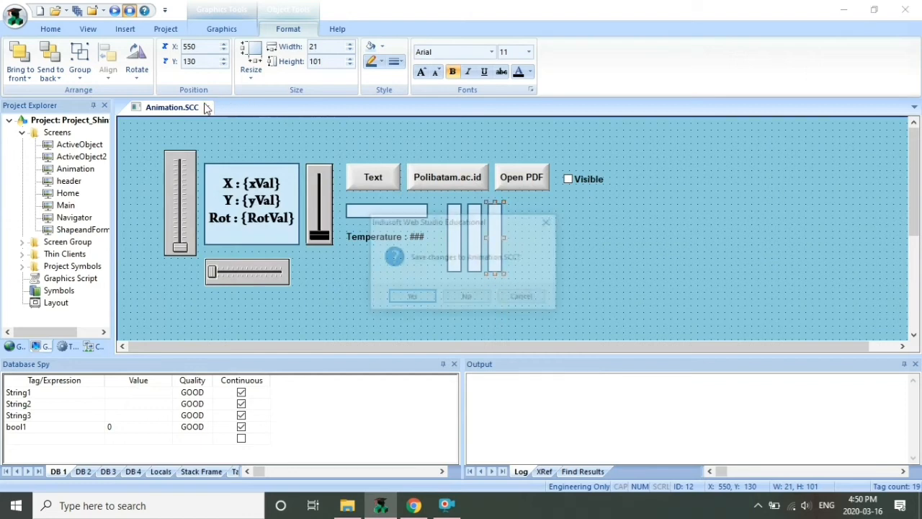
click(392, 298)
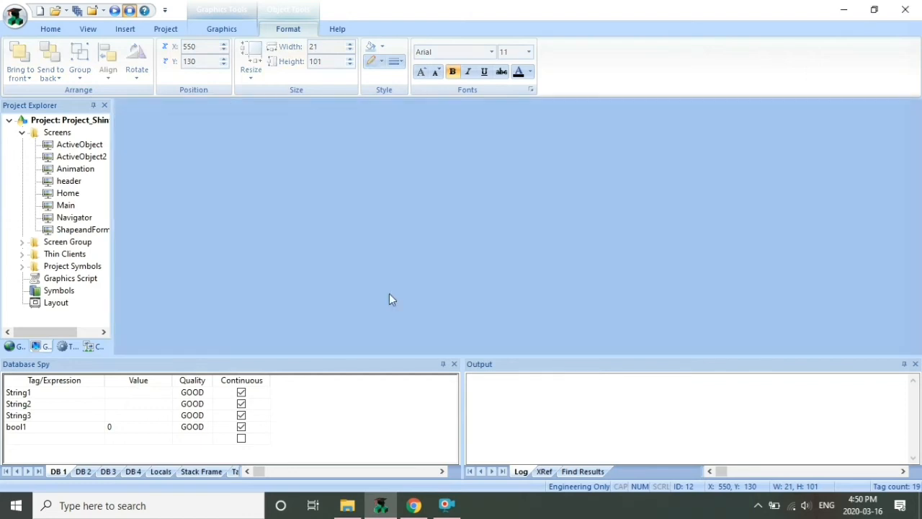
click(143, 47)
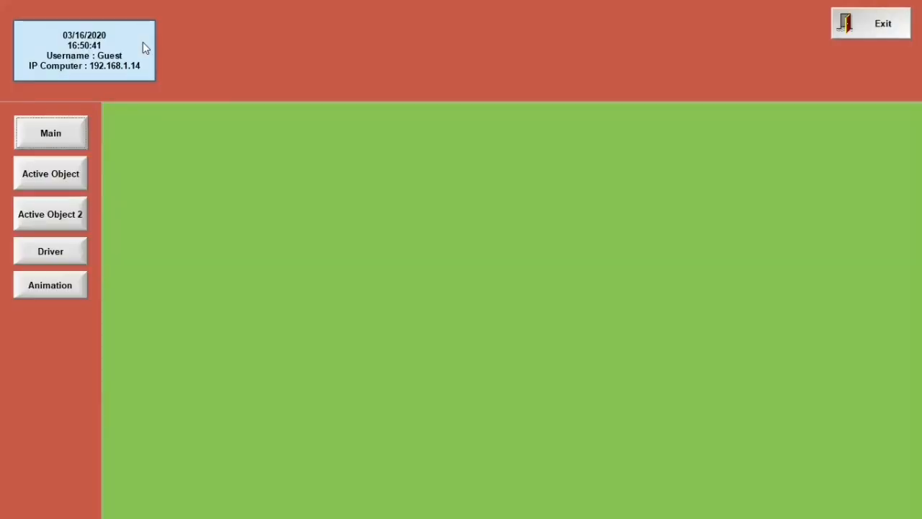
click(67, 289)
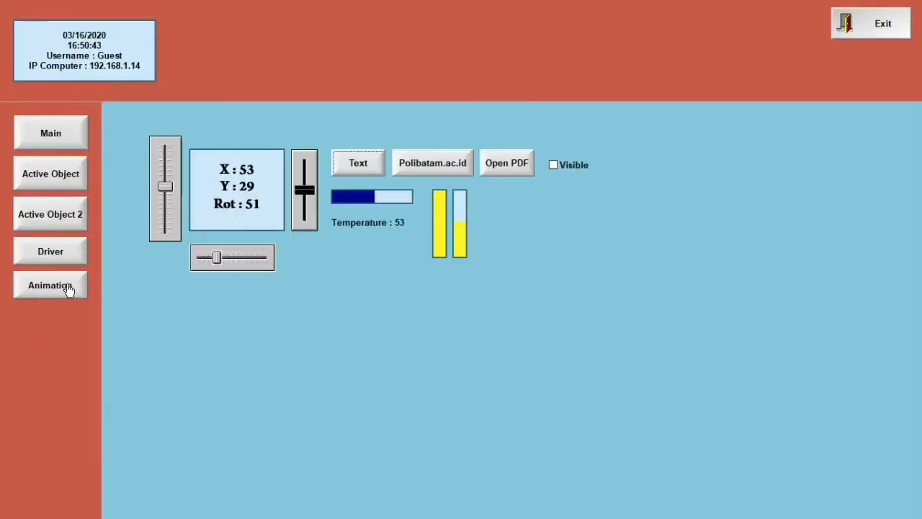
Toggle the Visible checkbox repeatedly to hide and show the third bar
click(561, 163)
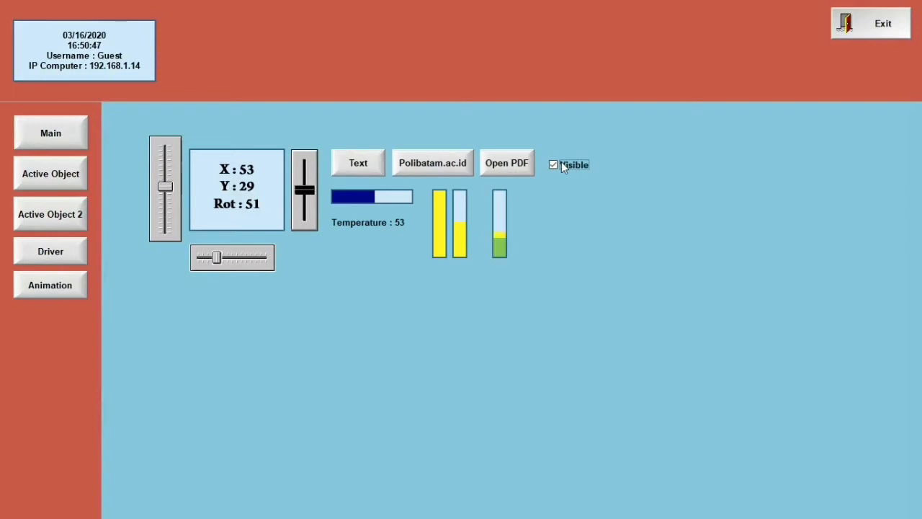
click(561, 163)
click(562, 163)
click(561, 163)
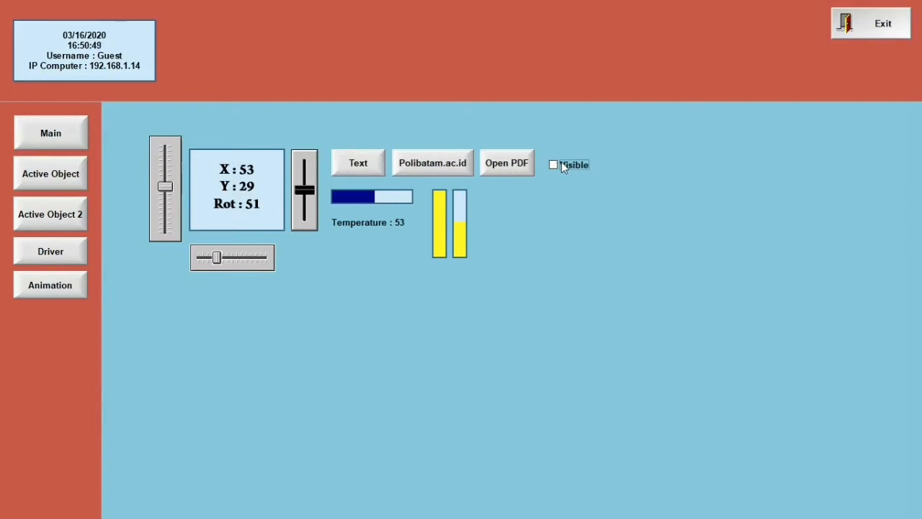
click(561, 163)
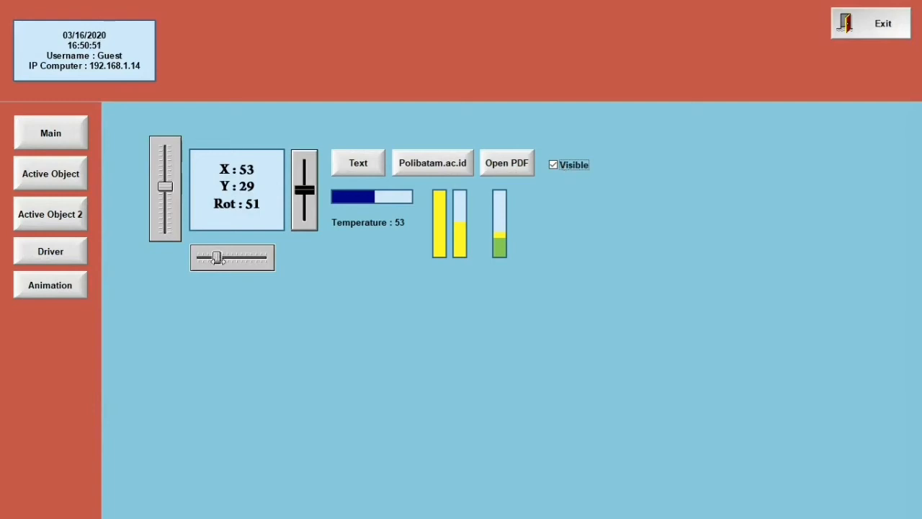
Raise Y to shift the green bar sideways, toggle its visibility, then exit the runtime
drag(217, 258, 252, 258)
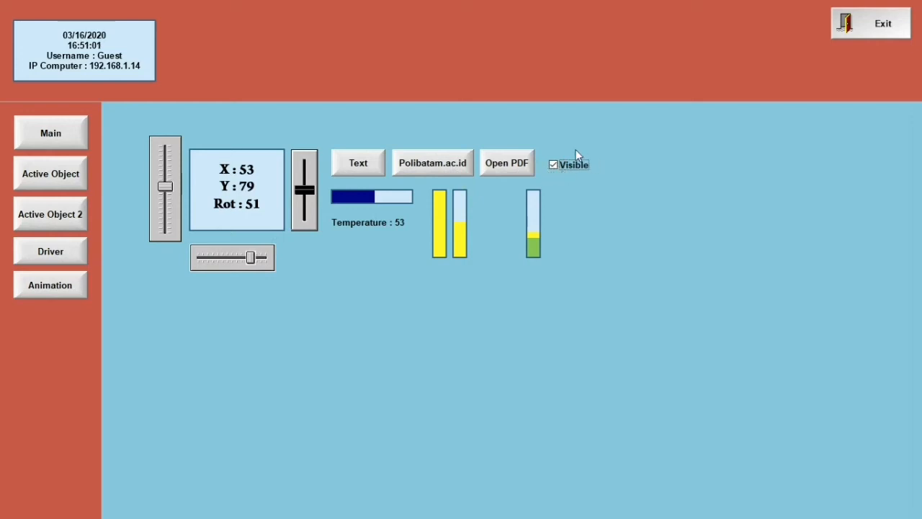
click(559, 165)
click(560, 164)
click(560, 164)
click(559, 165)
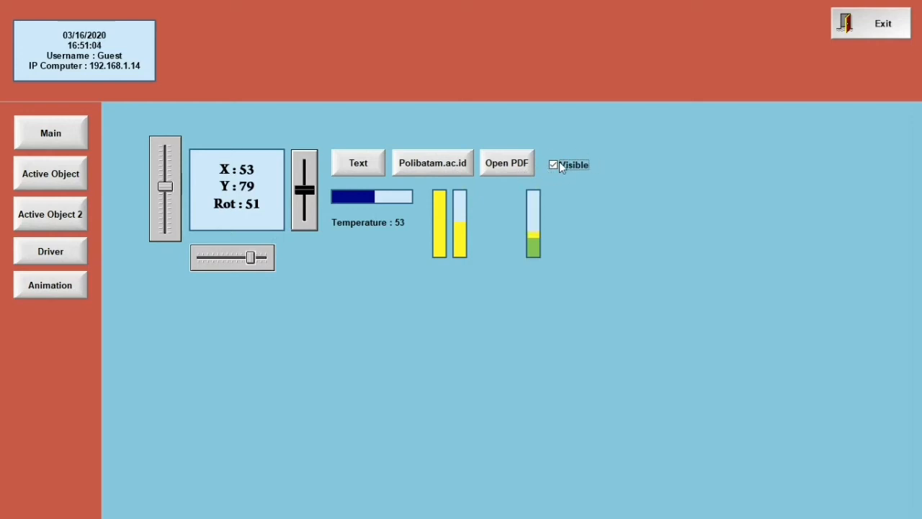
click(858, 39)
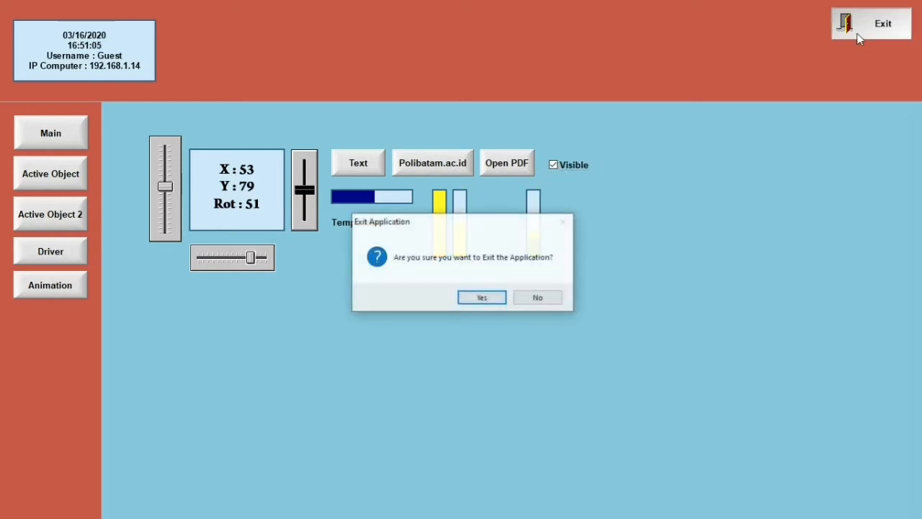
click(482, 297)
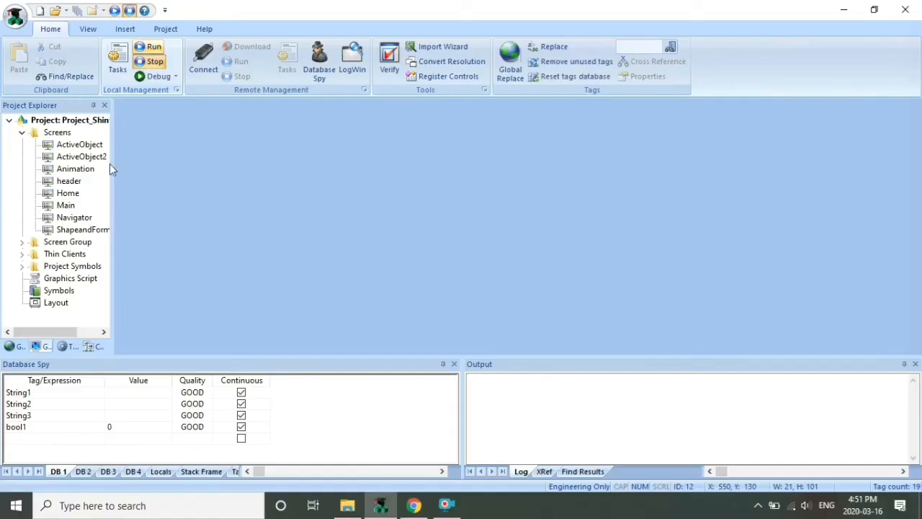
Reopen Animation and draw a small filled rectangle right of the bar graphs
double_click(70, 172)
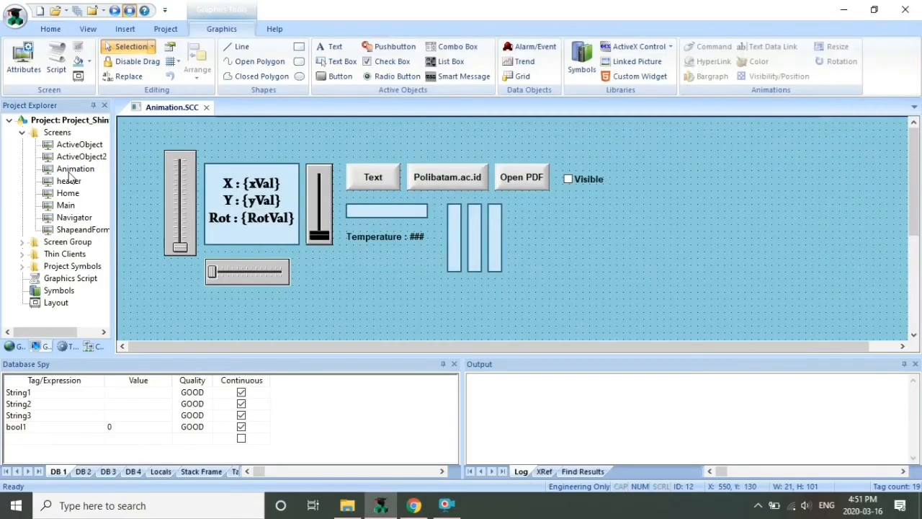
click(300, 48)
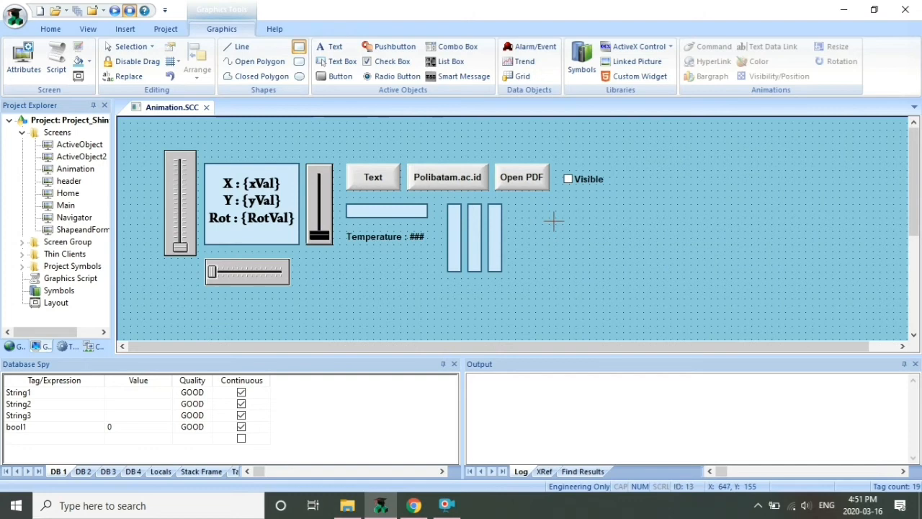
drag(555, 218, 599, 252)
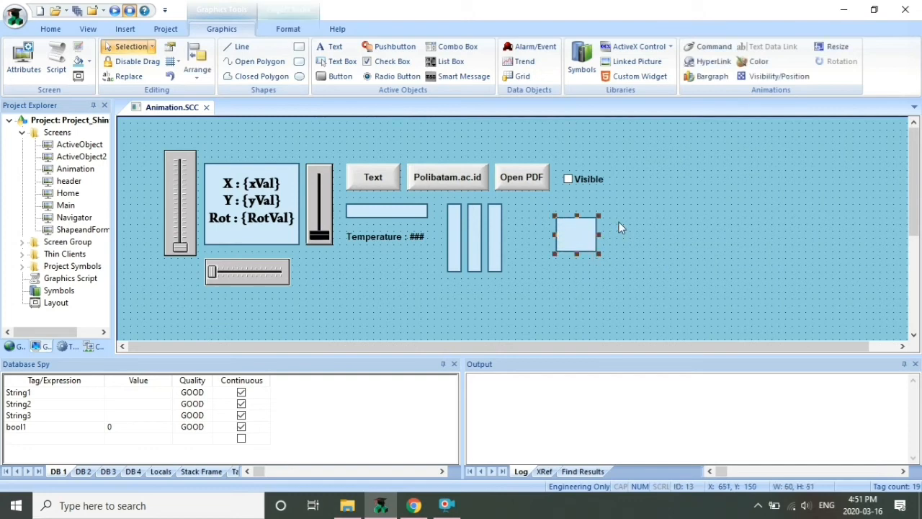
Add a Resize animation to the rectangle with height driven by yVal and width by xVal
click(834, 46)
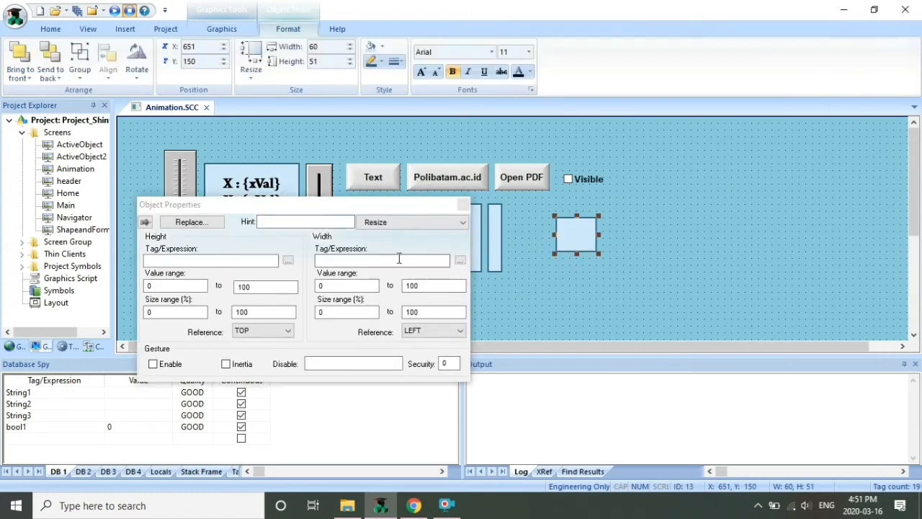
click(285, 261)
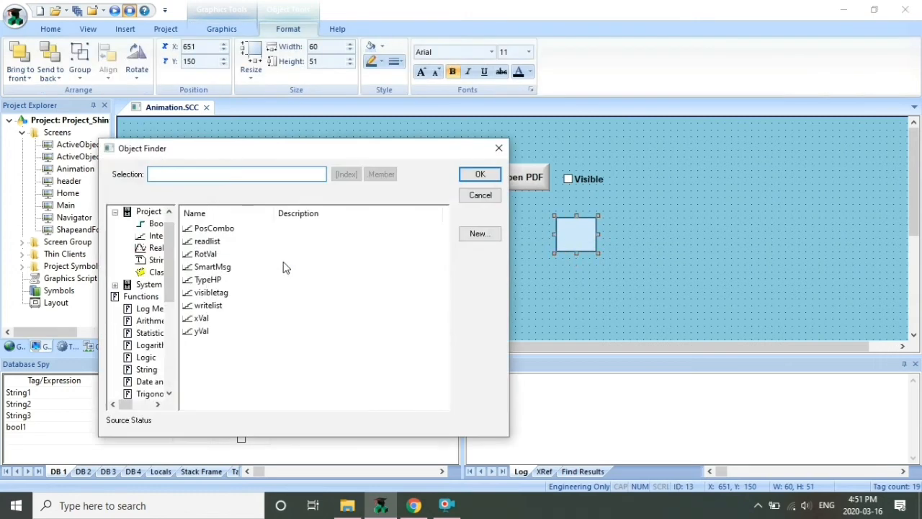
click(205, 319)
click(201, 330)
click(484, 177)
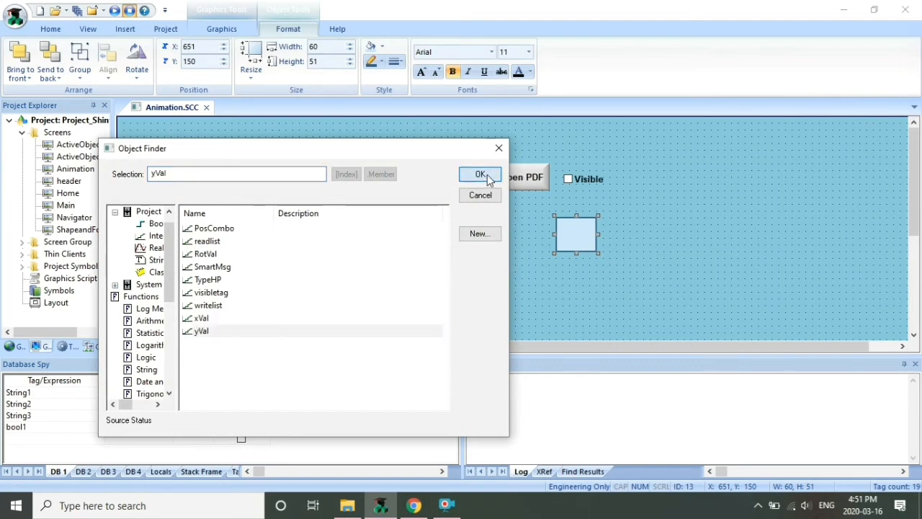
click(463, 258)
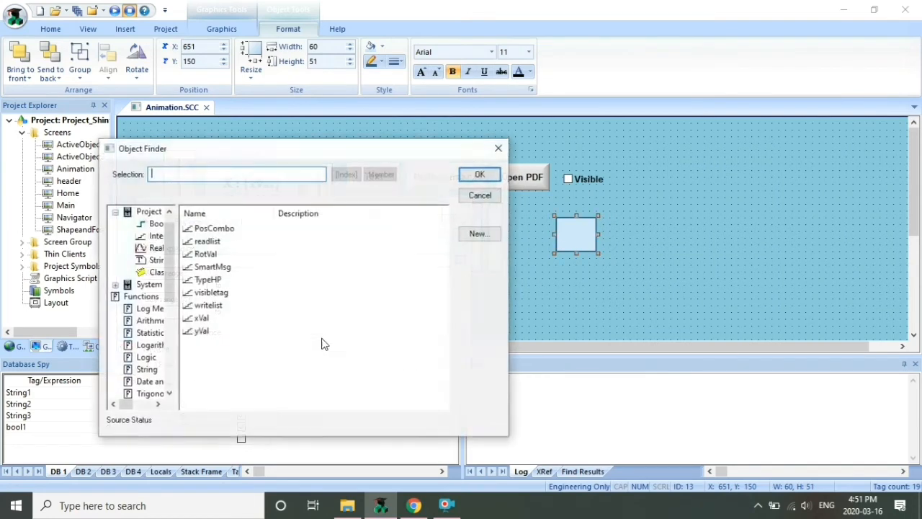
click(202, 318)
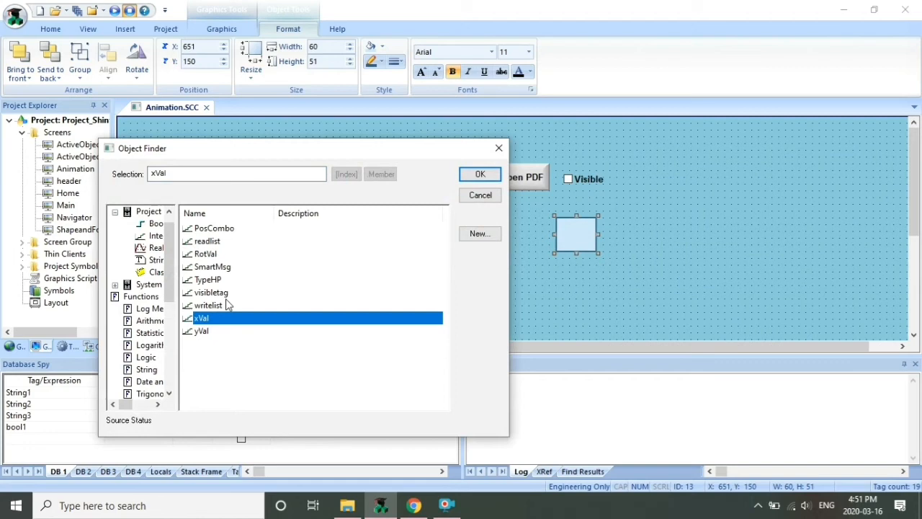
click(479, 175)
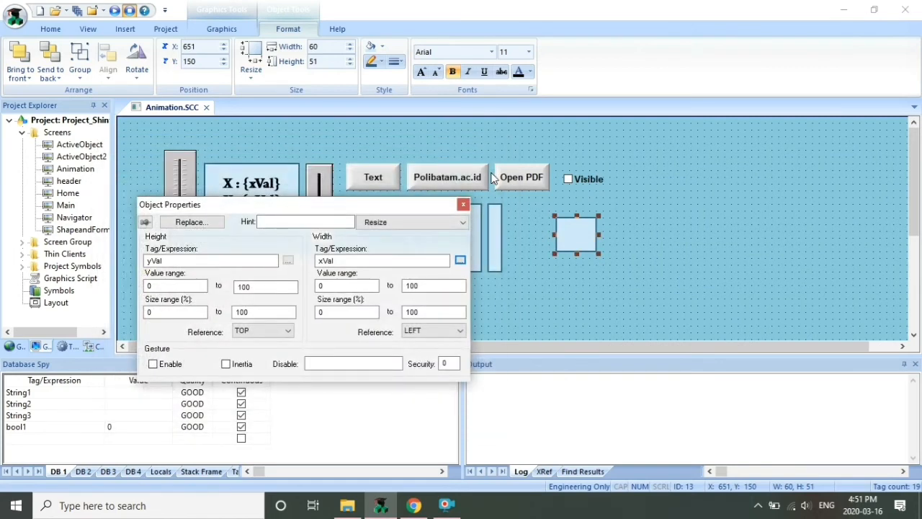
click(464, 205)
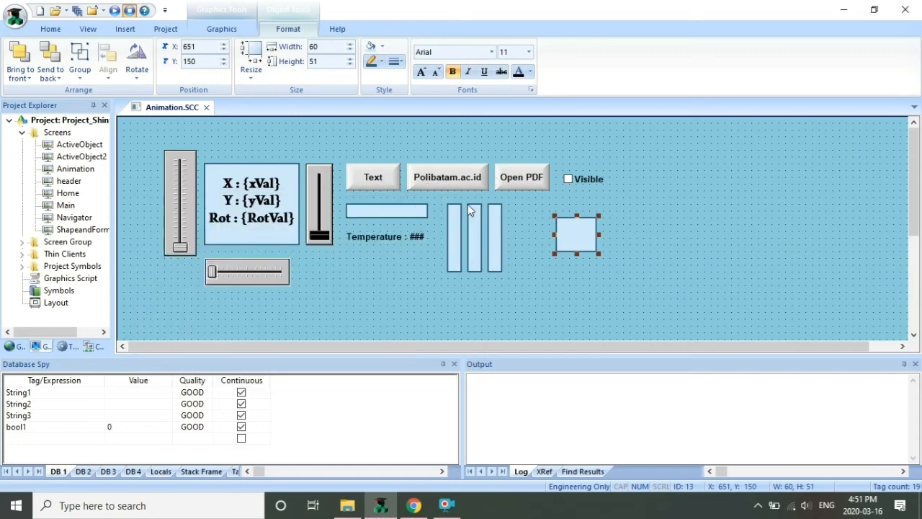
click(207, 108)
Save the screen, run it, and sweep Y to watch the rectangle resize before exiting
click(420, 299)
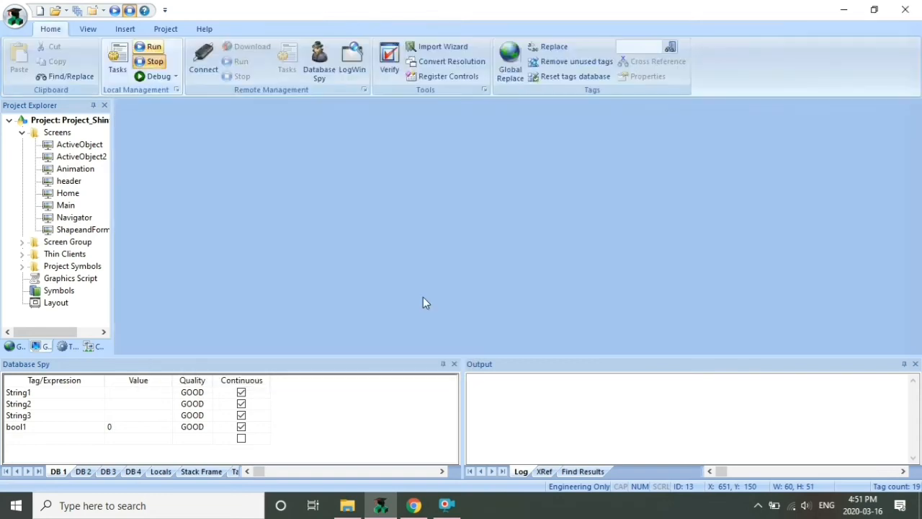
click(154, 46)
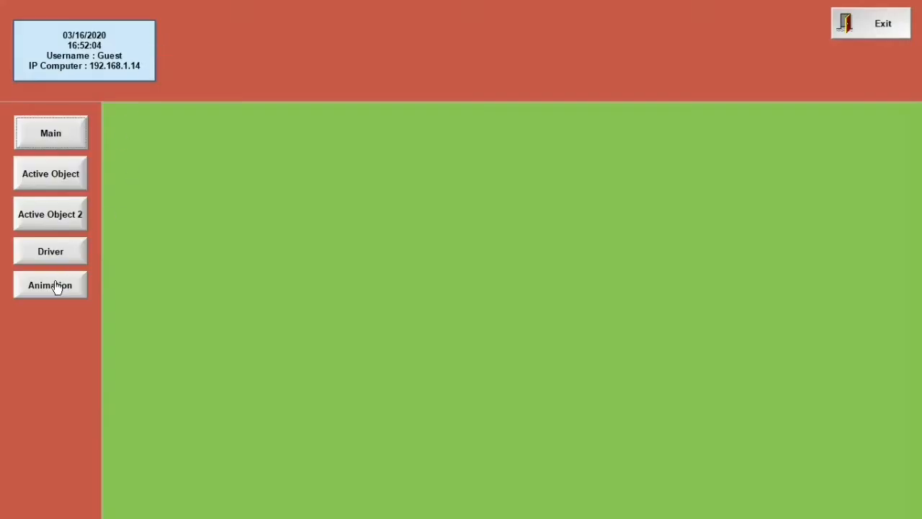
click(56, 286)
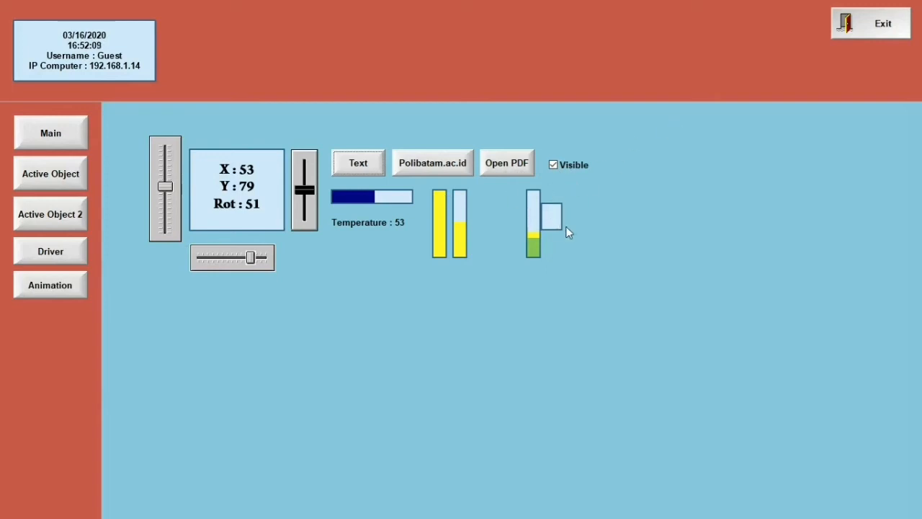
drag(249, 257, 230, 257)
mouse_move(197, 258)
mouse_down()
mouse_move(296, 260)
mouse_move(184, 266)
mouse_up()
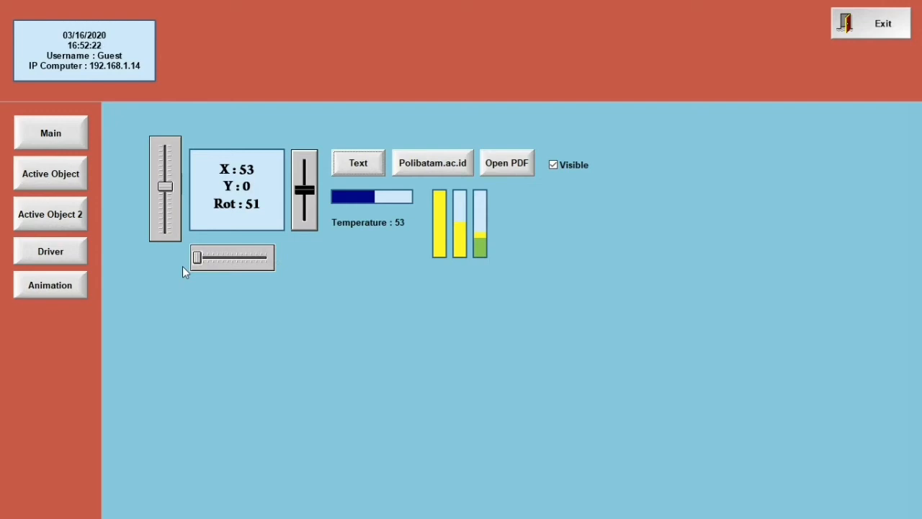
click(864, 18)
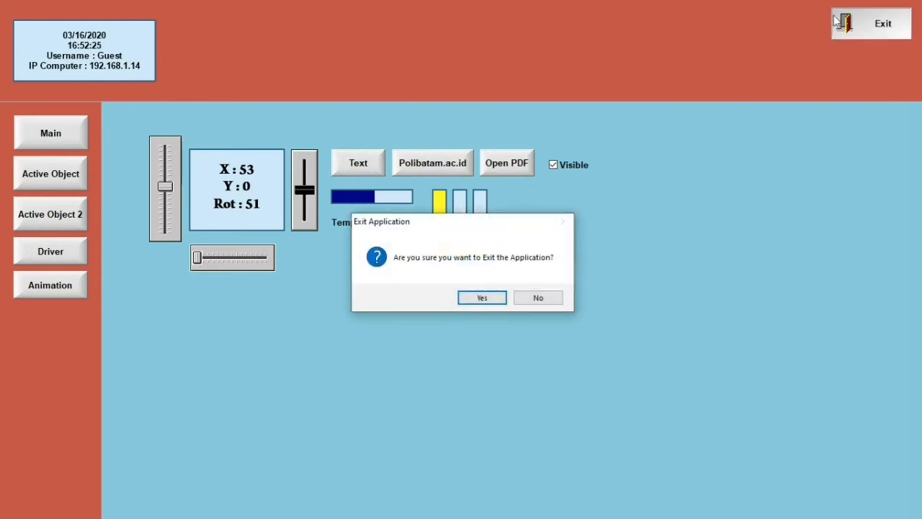
click(478, 297)
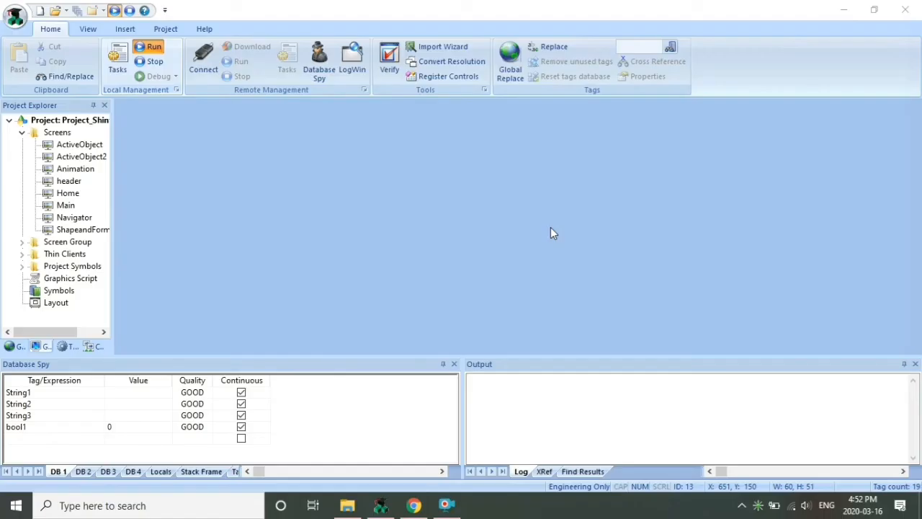
Move the rectangle up and right, level with the bar graphs, and narrow it from the left
double_click(62, 170)
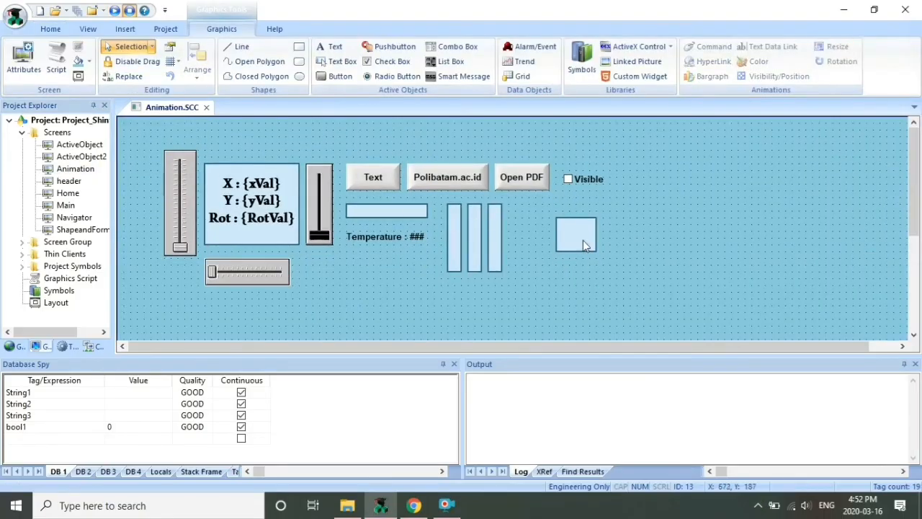
drag(589, 240, 648, 222)
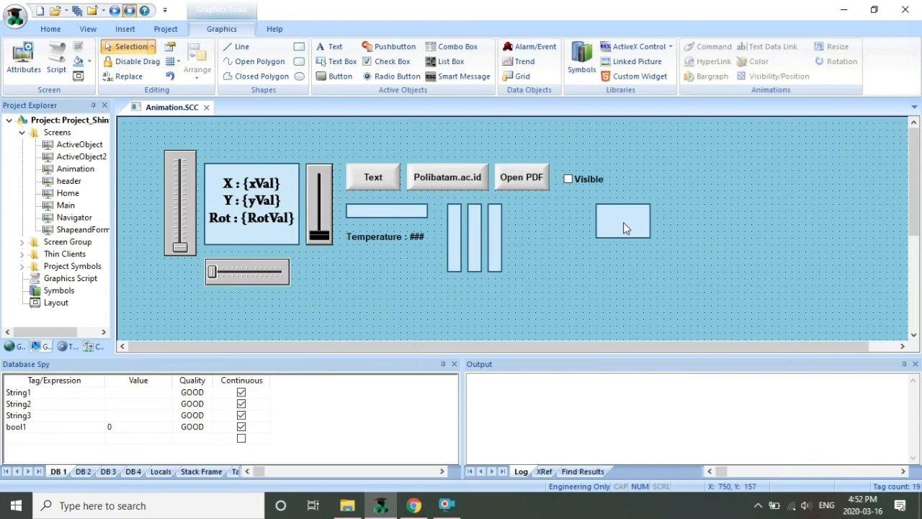
click(623, 228)
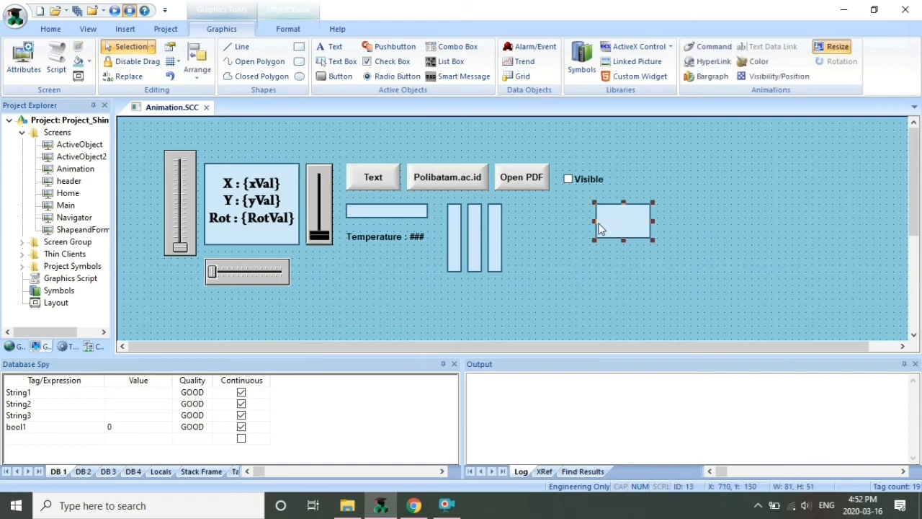
drag(597, 222, 611, 223)
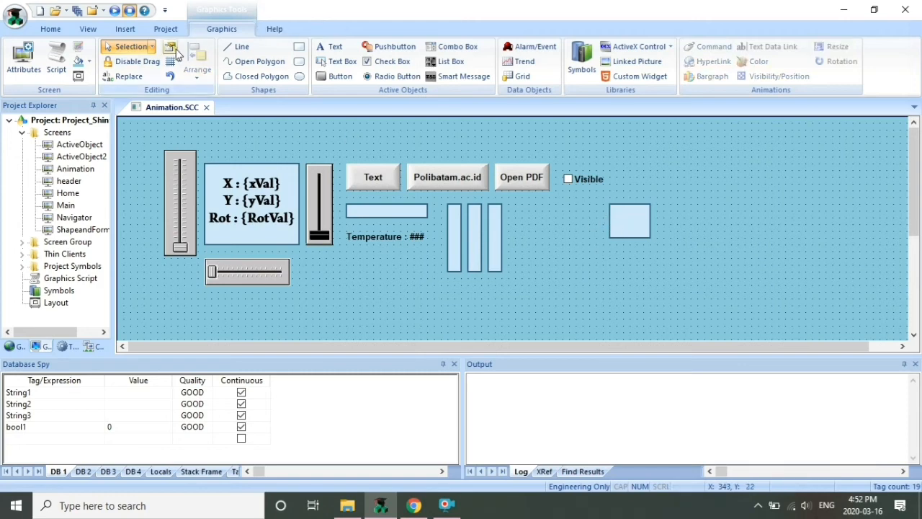
Save and close the Animation screen and start the project runtime
click(206, 107)
click(410, 302)
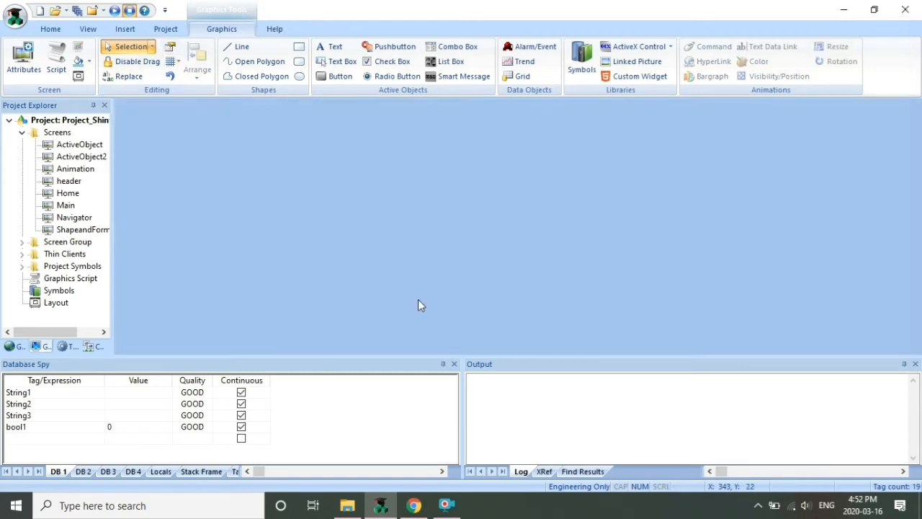
click(130, 11)
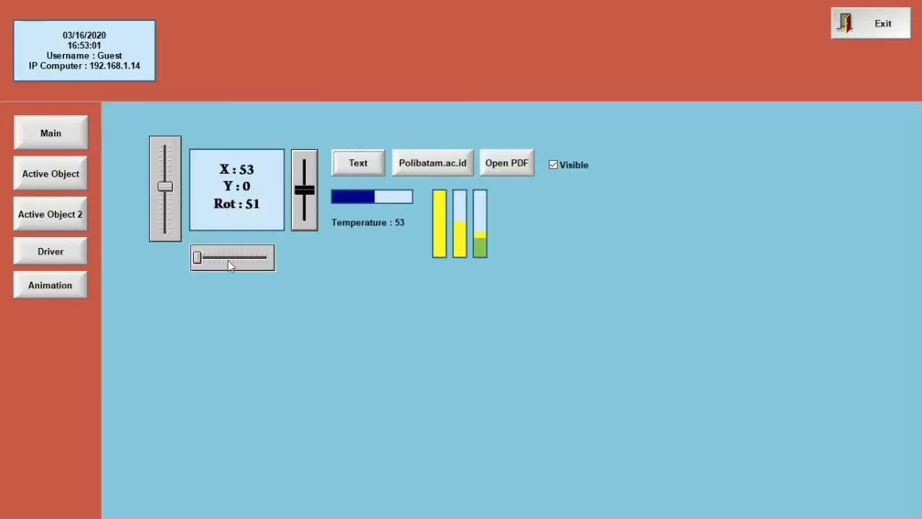
Drag Y up and back to watch the rectangle resize, then exit the runtime
drag(197, 258, 274, 263)
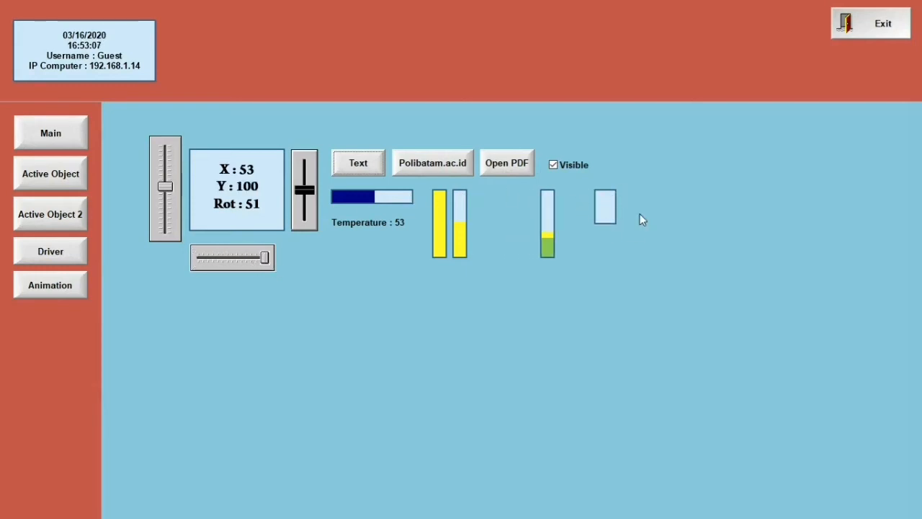
mouse_move(264, 258)
mouse_down()
mouse_move(209, 258)
mouse_move(252, 259)
mouse_up()
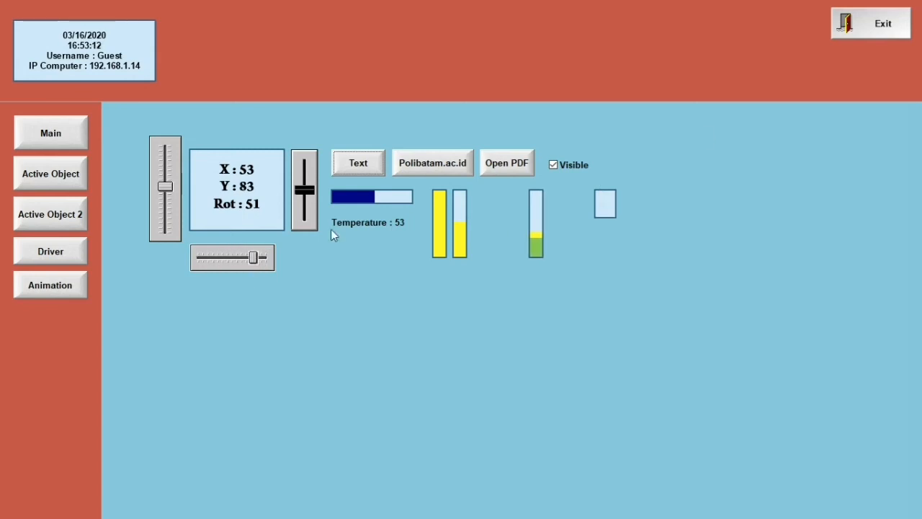
click(844, 22)
click(494, 300)
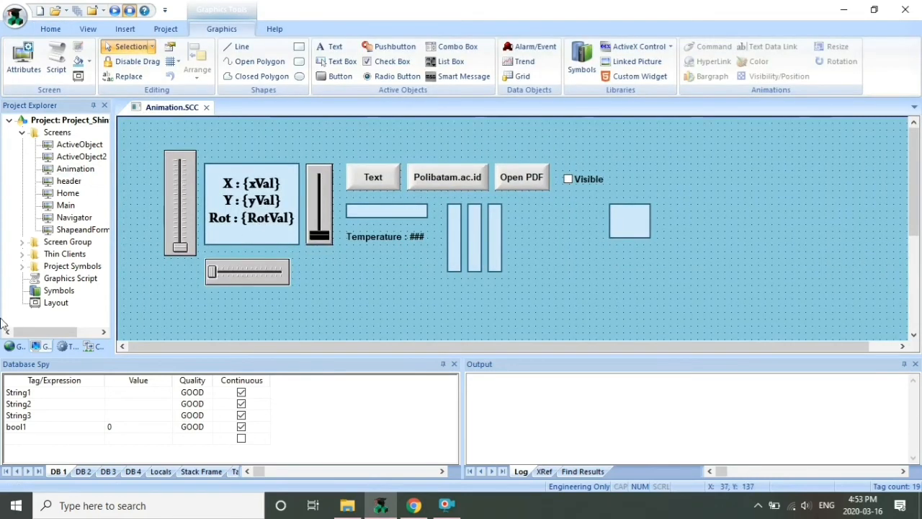
Draw a rectangle below the horizontal slider and a thin 90×21 rectangle beside it
click(298, 46)
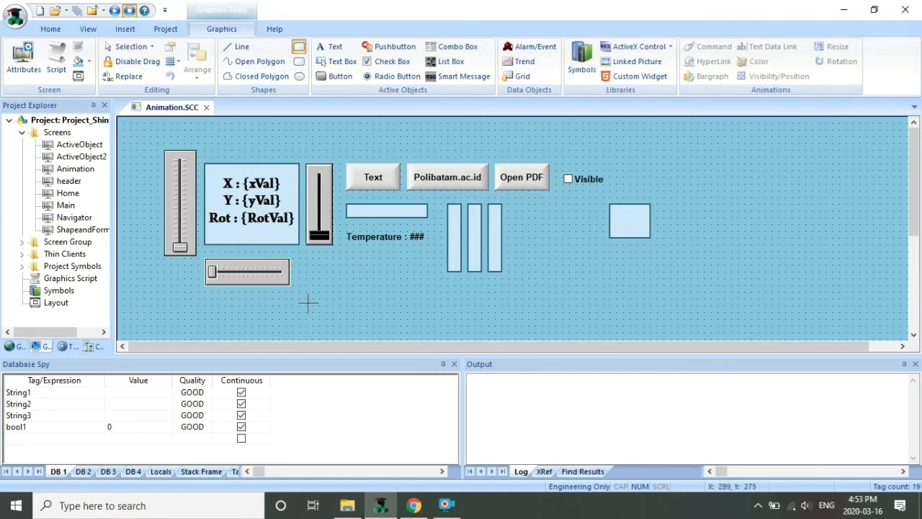
drag(205, 306, 262, 336)
click(299, 46)
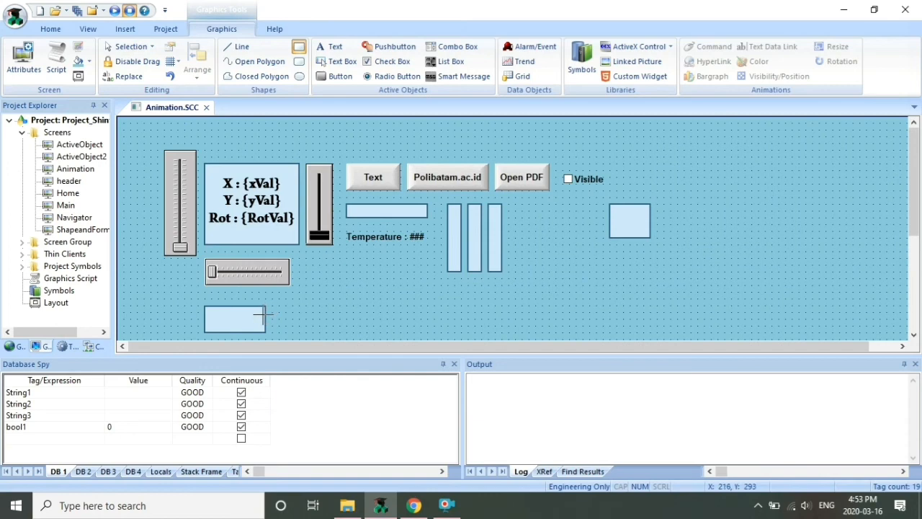
mouse_move(265, 312)
mouse_down()
mouse_move(326, 319)
mouse_move(330, 329)
mouse_up()
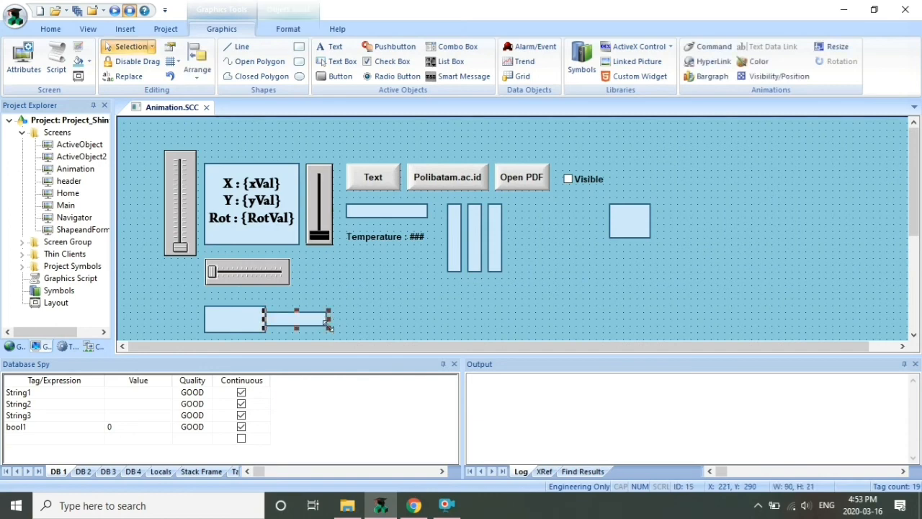
Give the small rectangle a dark grey border and a dark grey background fill
click(335, 299)
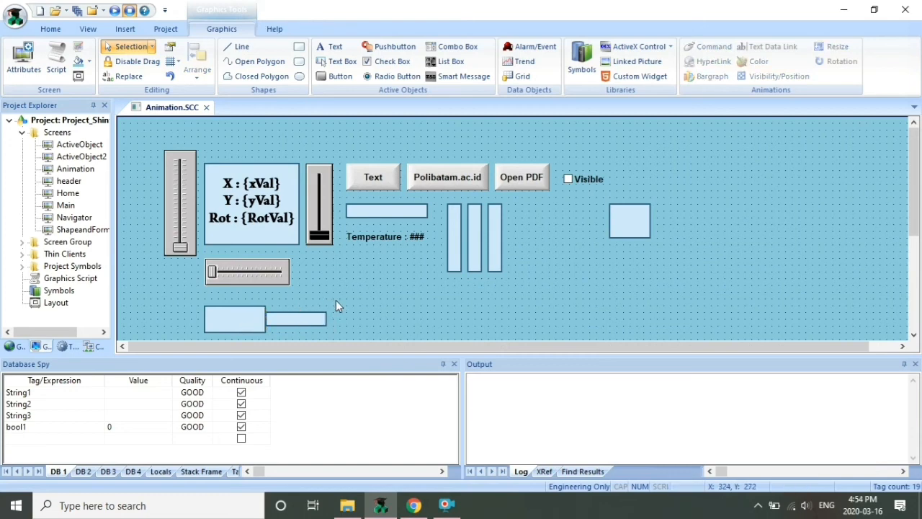
click(305, 315)
double_click(305, 315)
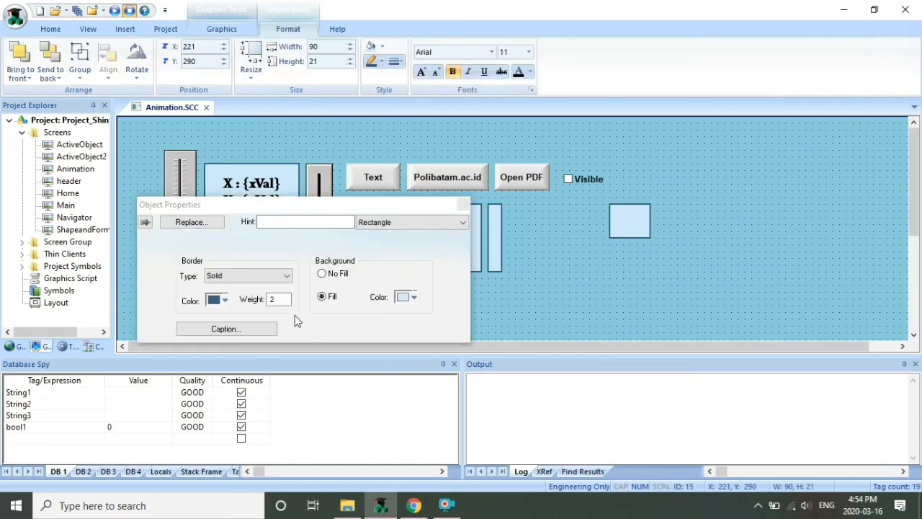
click(224, 300)
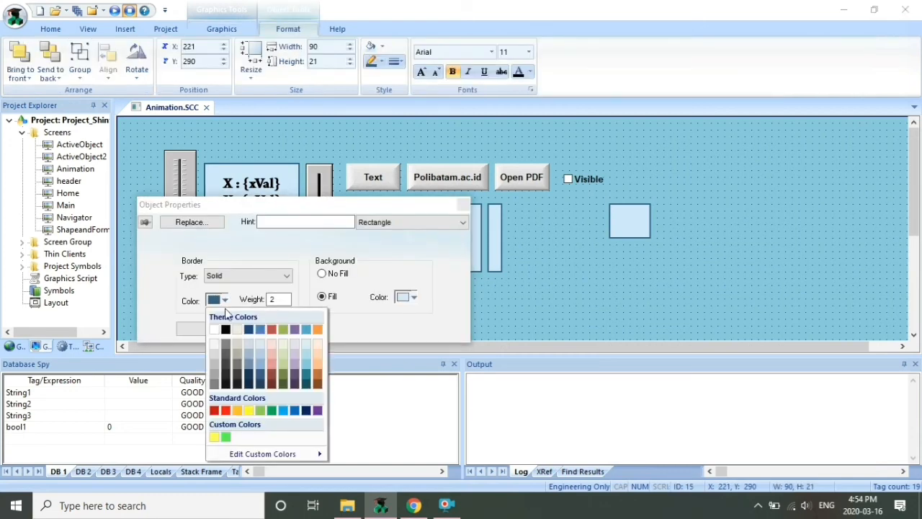
click(238, 355)
click(463, 205)
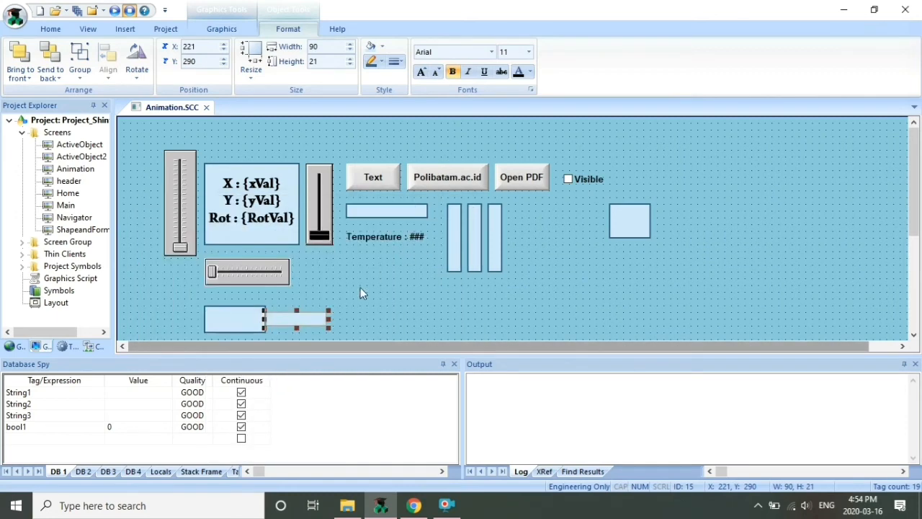
double_click(304, 318)
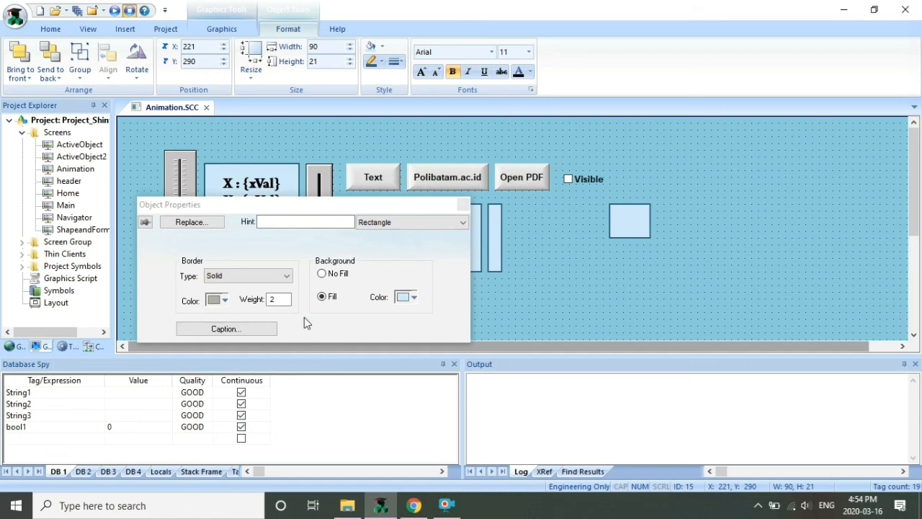
click(221, 298)
click(234, 364)
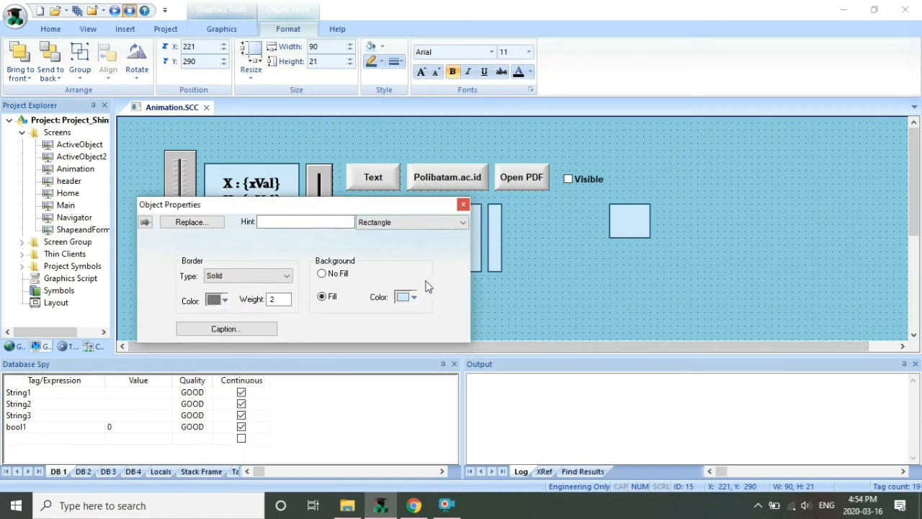
click(412, 296)
click(426, 369)
click(464, 205)
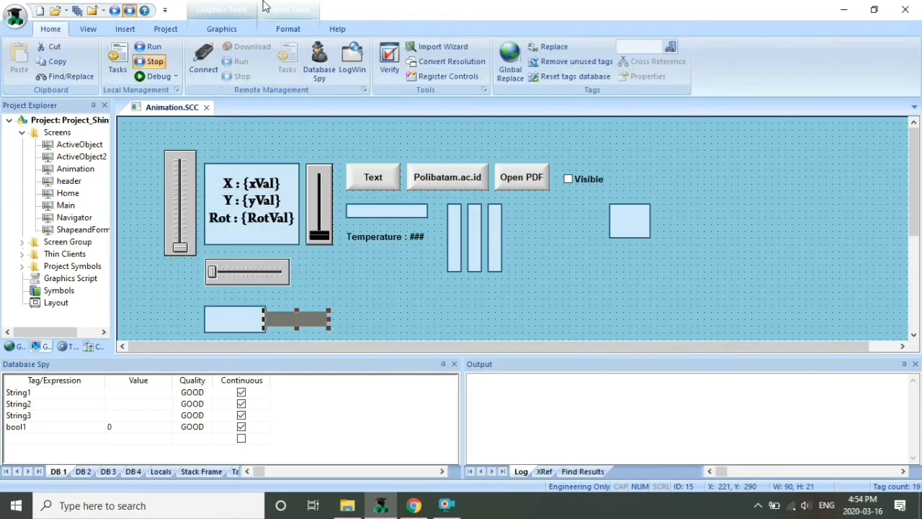
click(222, 29)
Add a Resize animation so yVal drives the grey rectangle's width, then close Animation.SCC and save
click(834, 46)
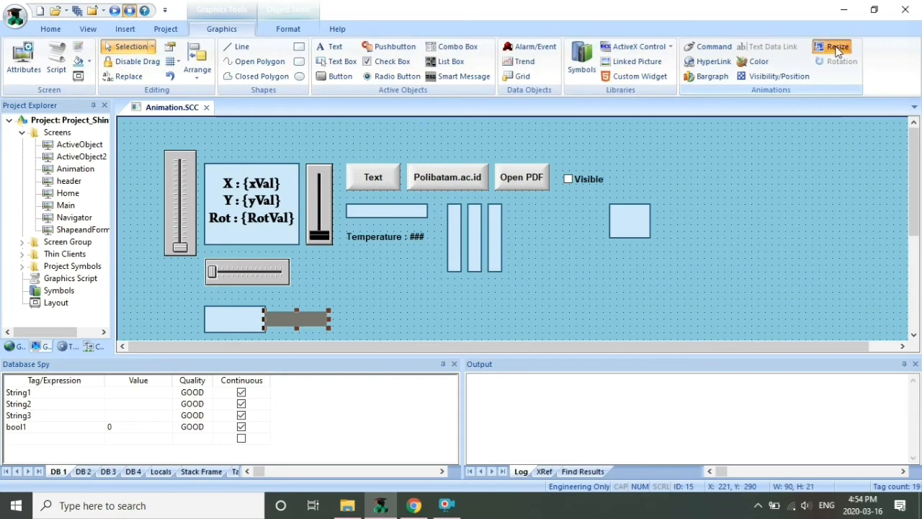
double_click(285, 319)
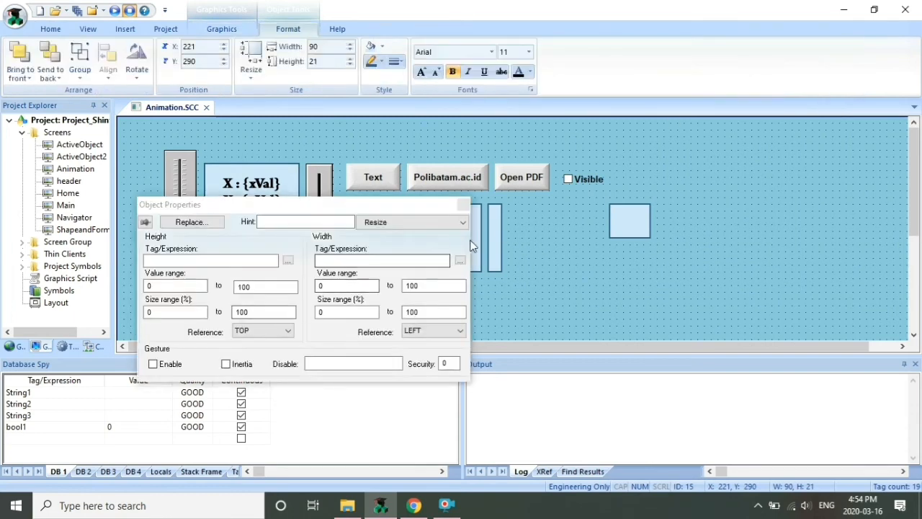
click(460, 262)
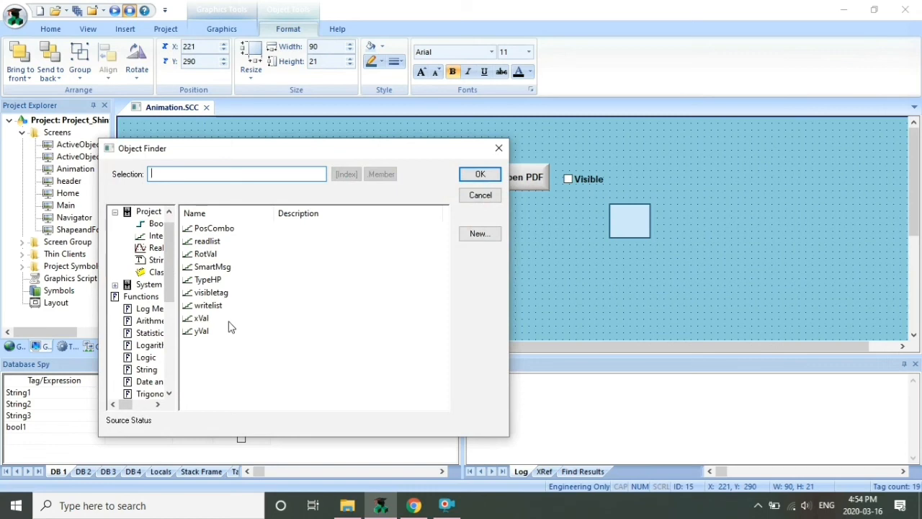
click(210, 331)
click(478, 175)
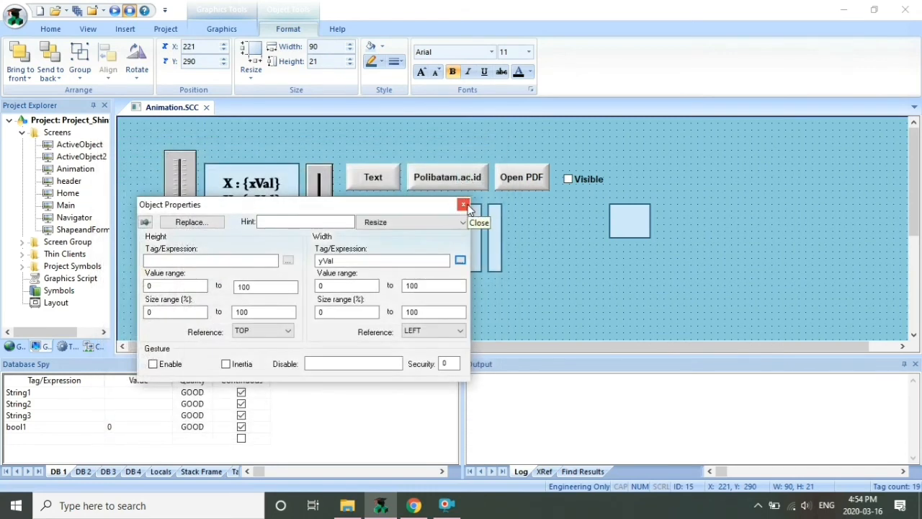
click(464, 205)
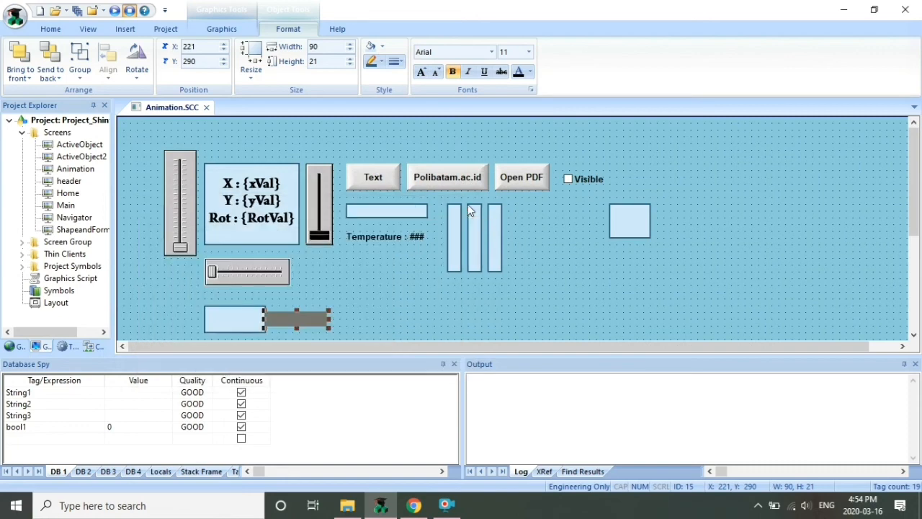
click(206, 107)
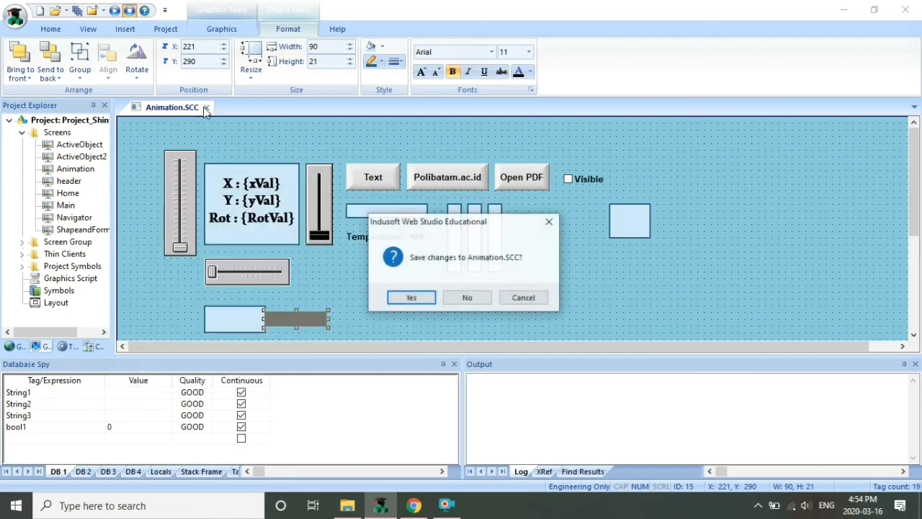
click(416, 296)
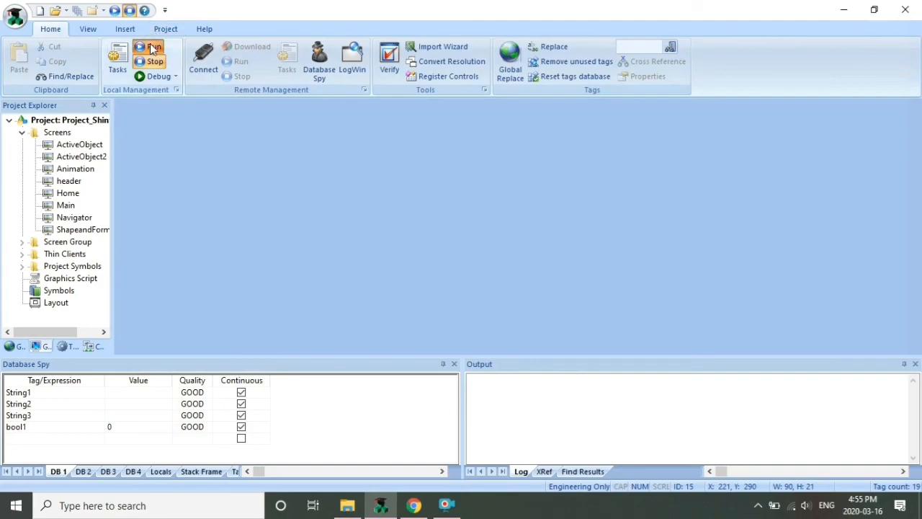
Run the project, open Animation, and drag the Y slider to watch the grey bar's width change
click(149, 46)
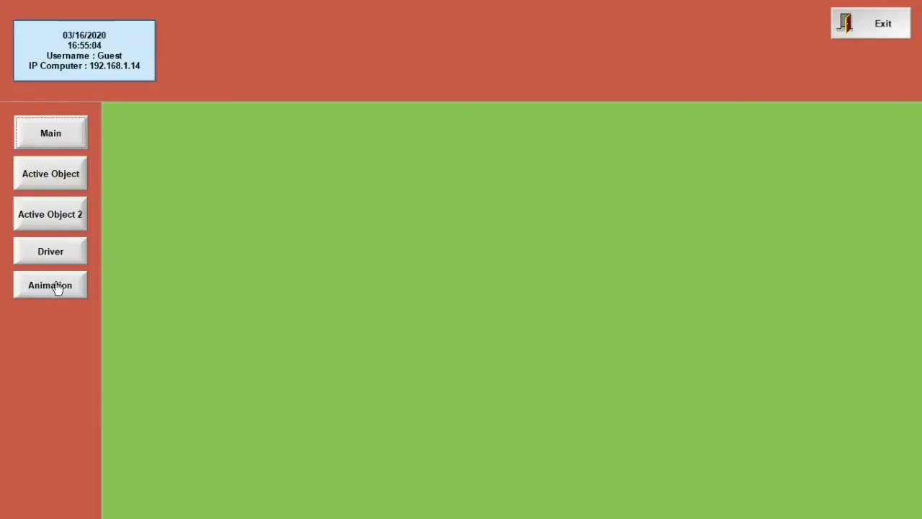
click(56, 285)
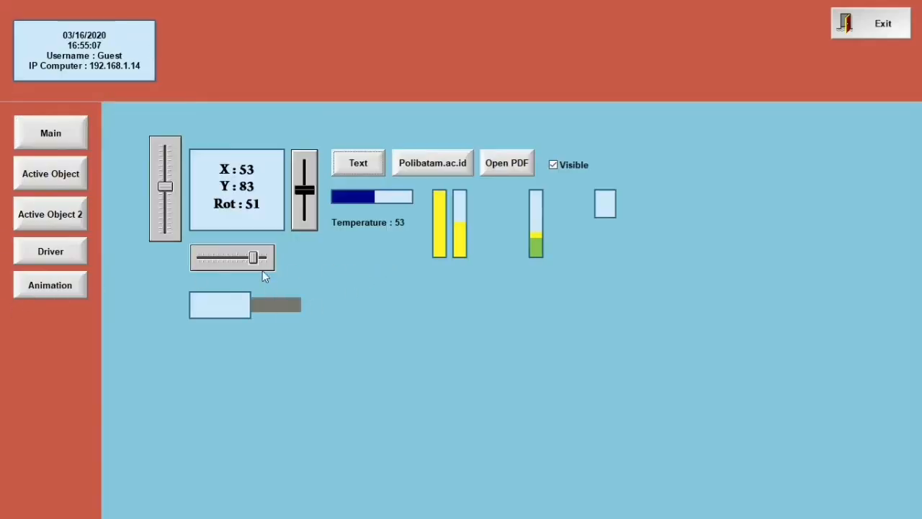
drag(253, 257, 252, 276)
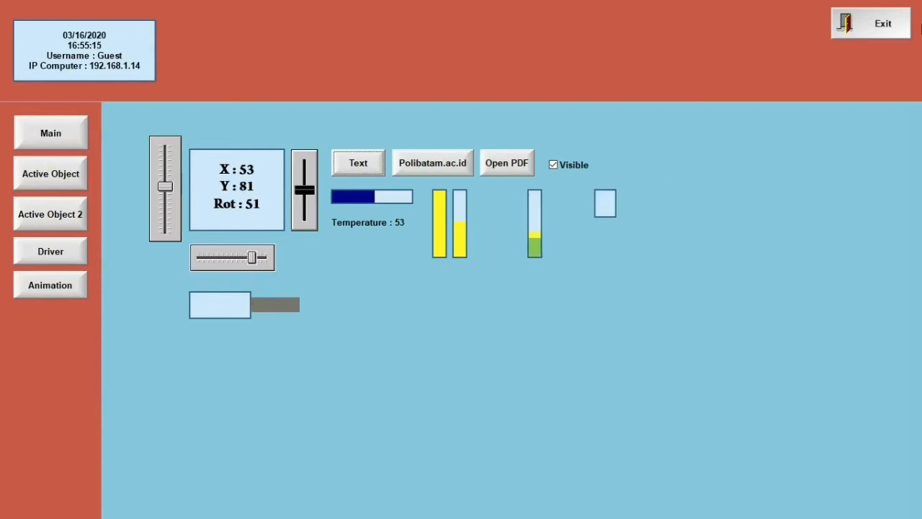
click(864, 25)
Exit runtime, reopen Animation, and draw a downward-pointing closed-polygon triangle below the slider
click(480, 297)
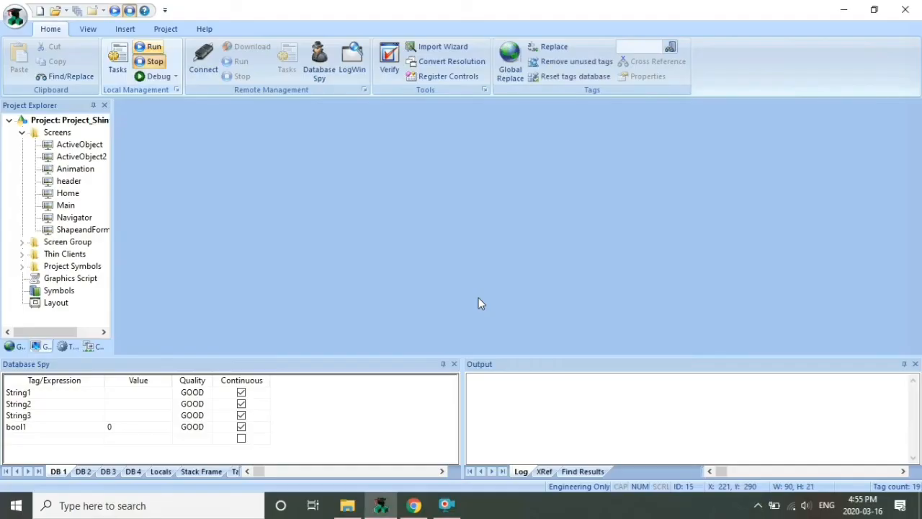
double_click(74, 170)
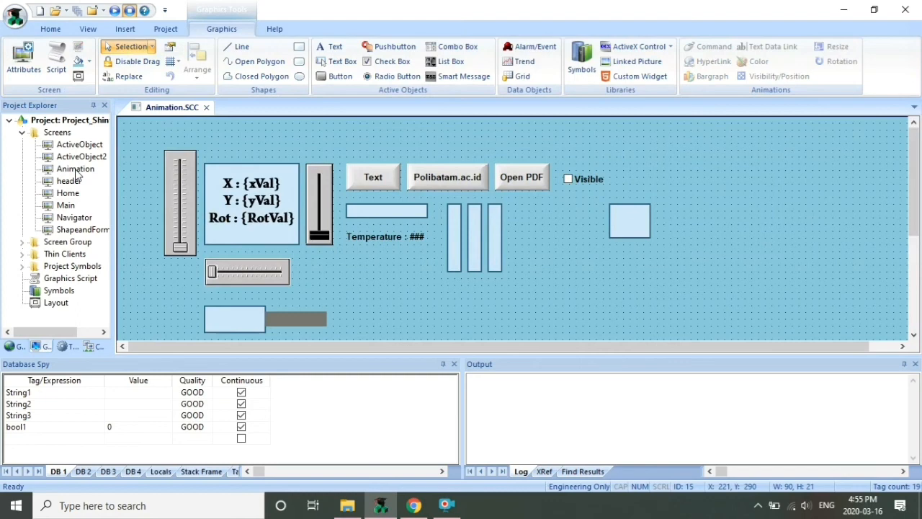
click(259, 77)
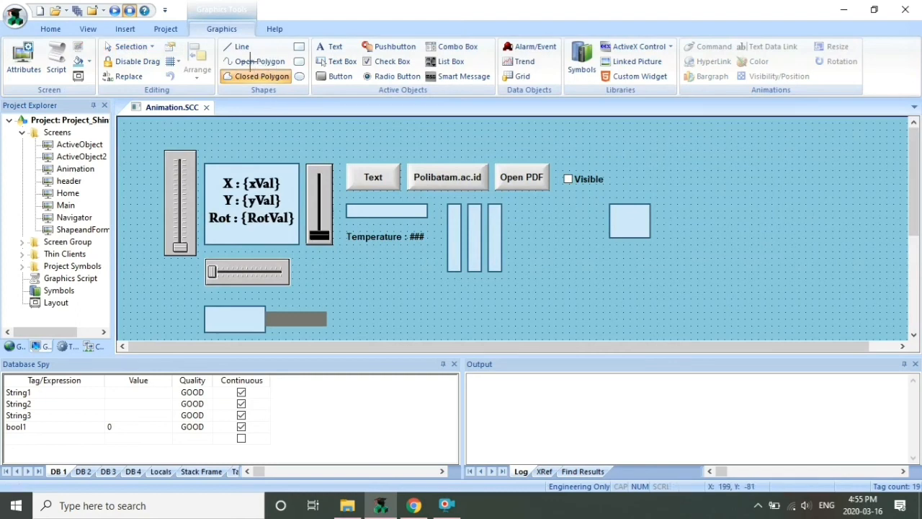
click(421, 286)
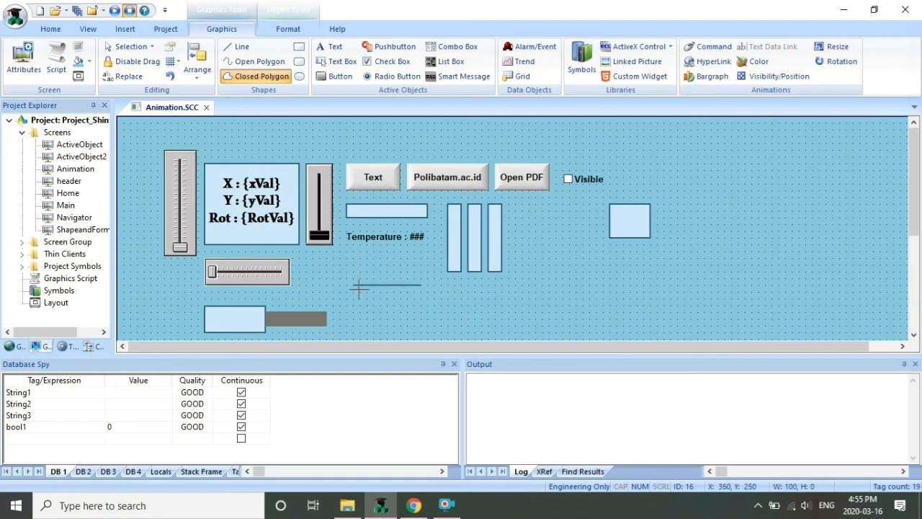
click(380, 285)
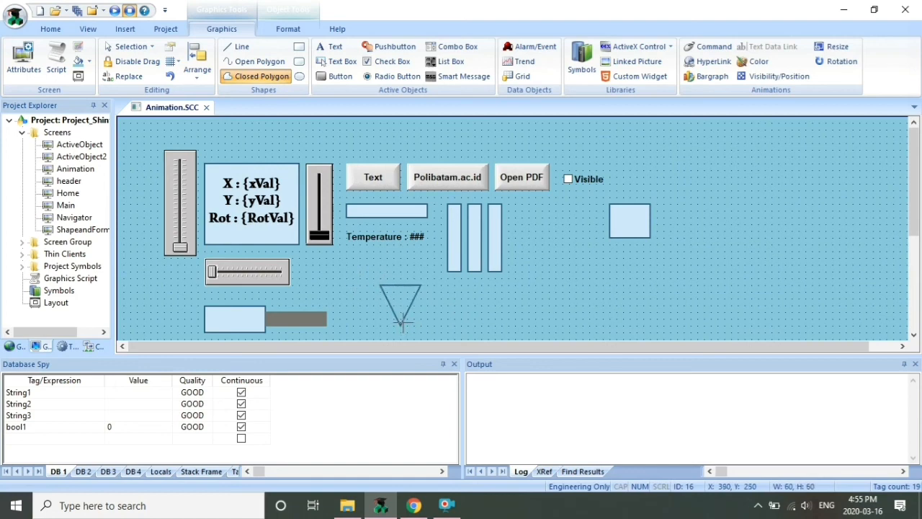
click(403, 314)
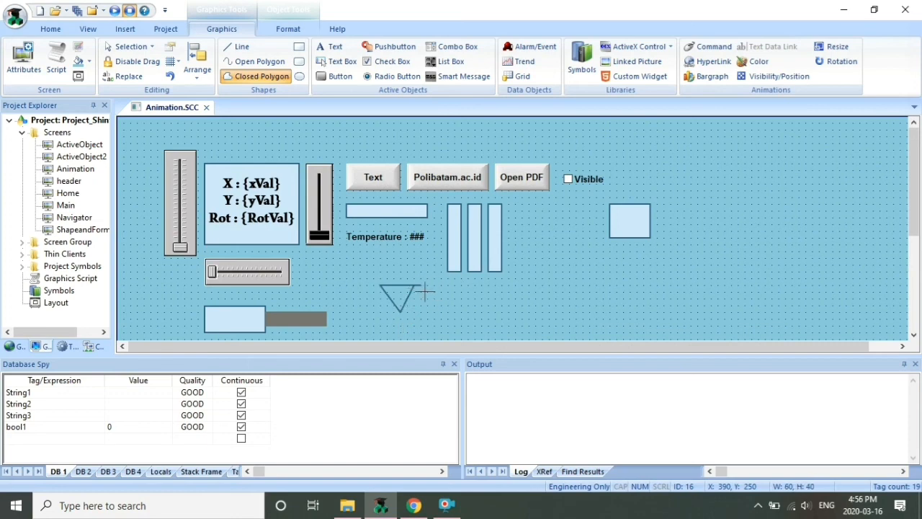
click(415, 284)
double_click(414, 286)
Select the triangle and give it a Rotation animation
click(448, 312)
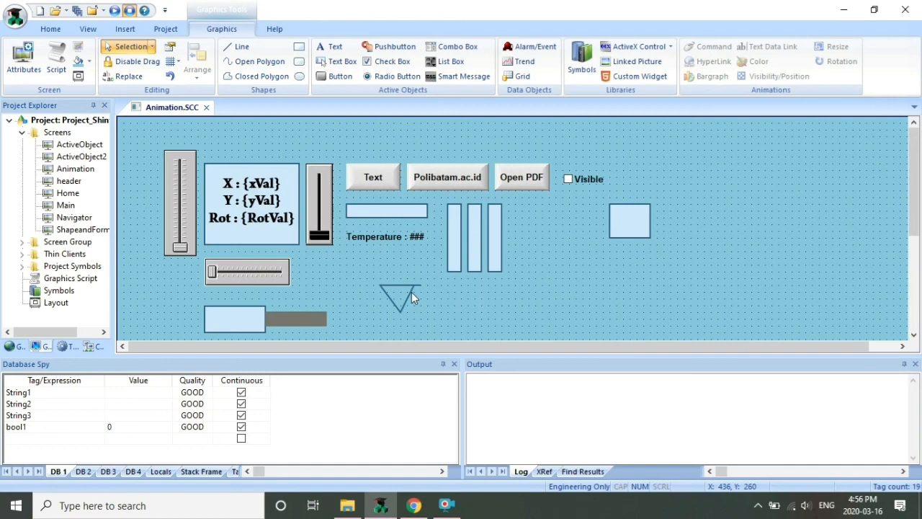
click(393, 288)
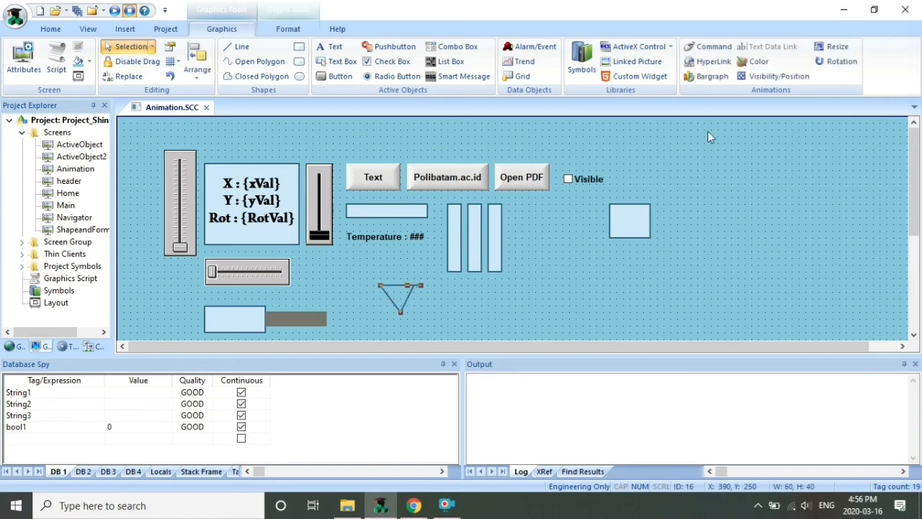
click(837, 62)
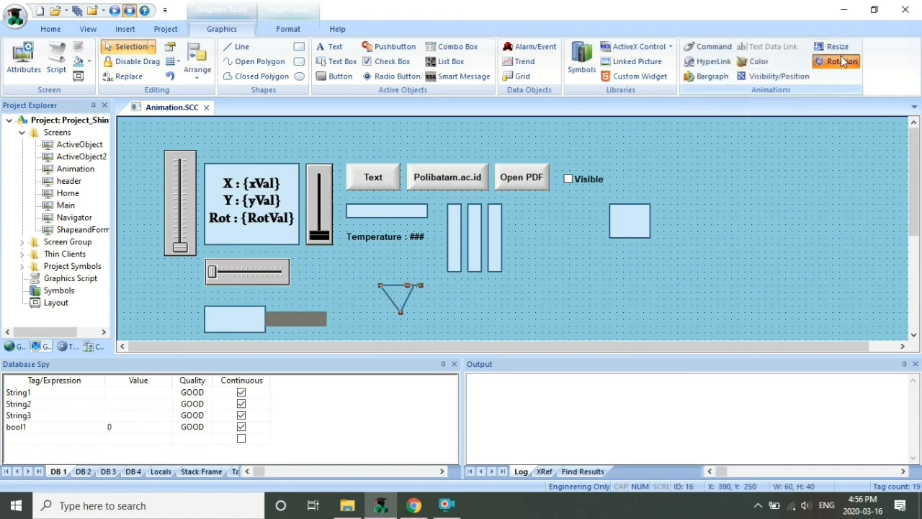
Set the triangle's rotation range to 0–100, mapping to 0–300 degrees
double_click(401, 295)
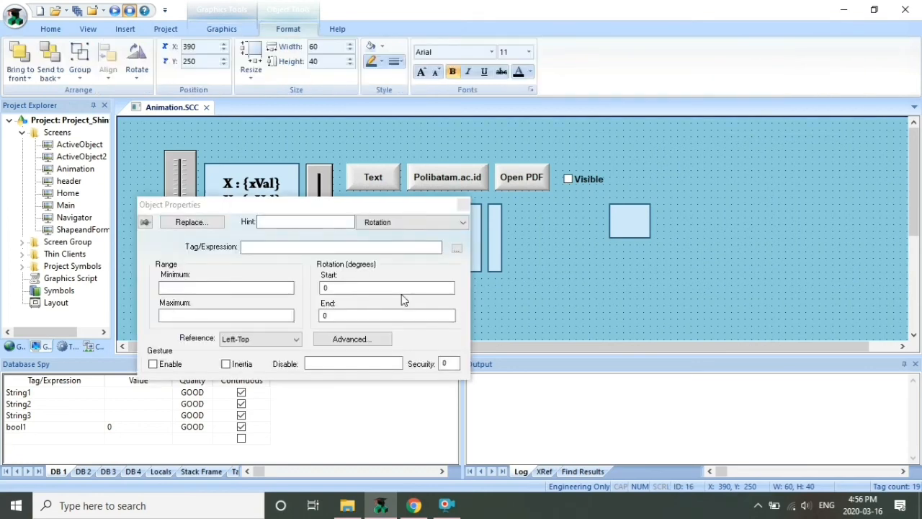
click(256, 316)
text(100)
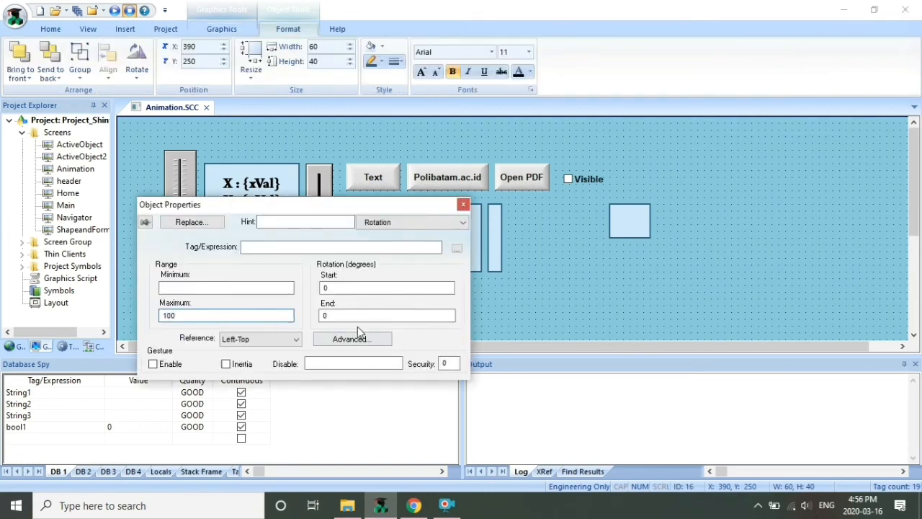
click(361, 319)
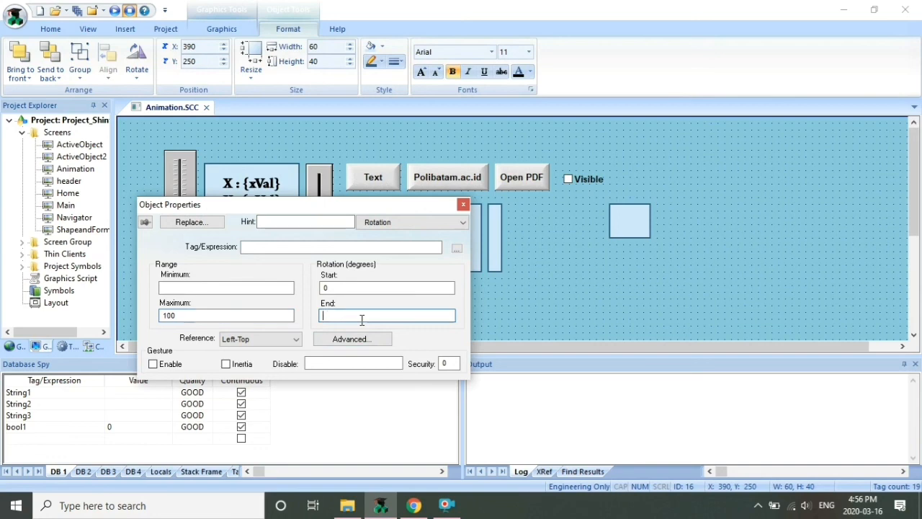
text(300)
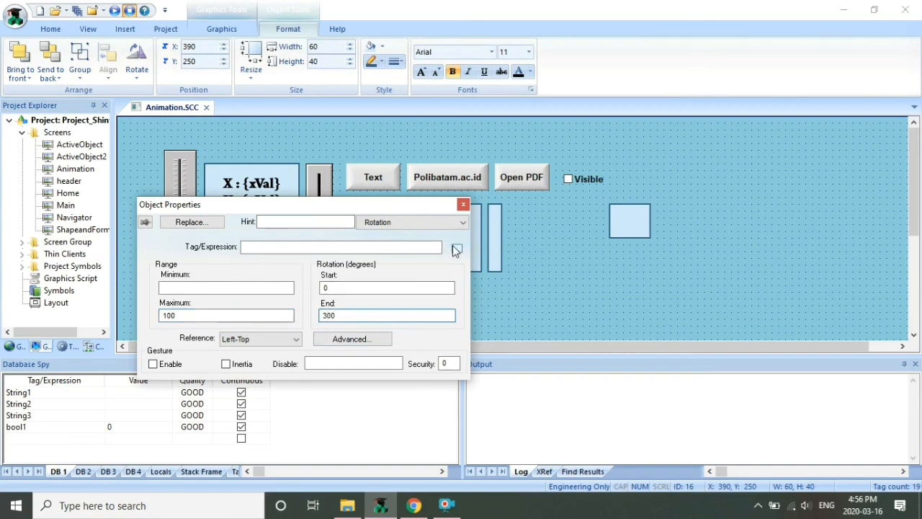
click(265, 290)
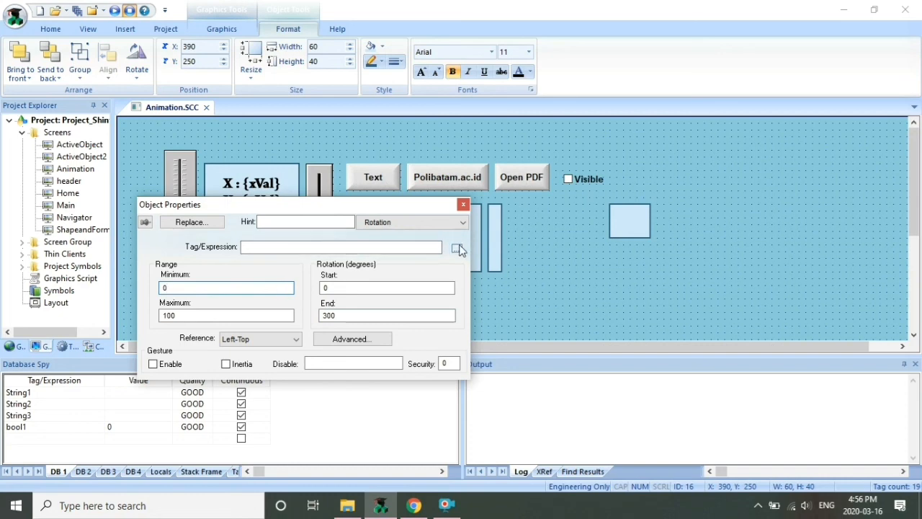
click(371, 287)
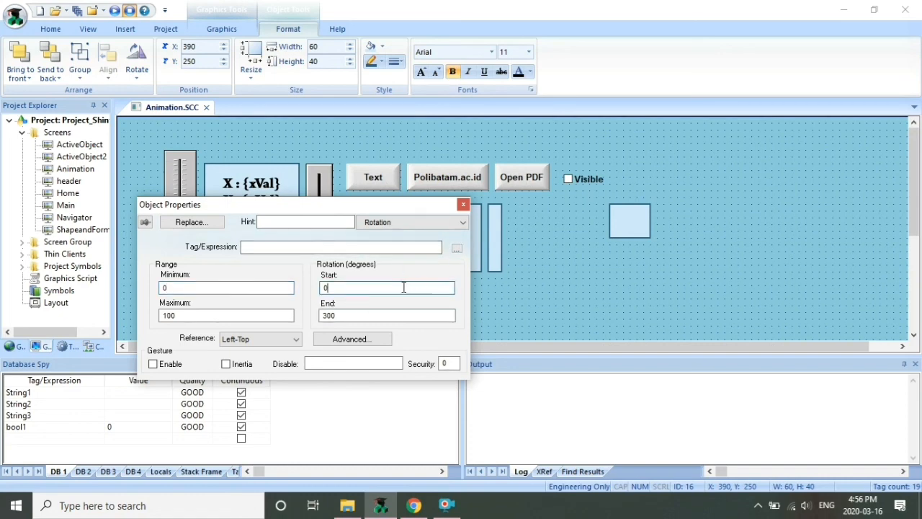
Pick yVal as the rotation tag via Object Finder, then close and save Animation.SCC
click(457, 248)
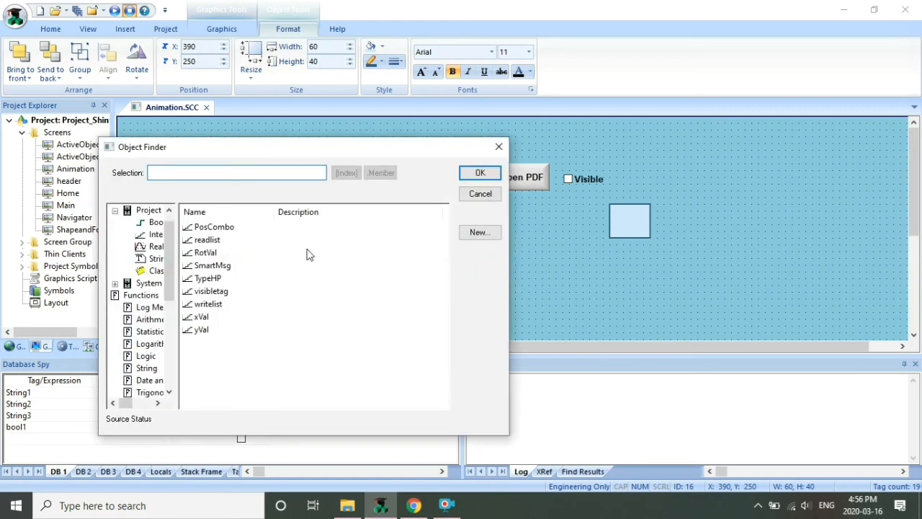
click(201, 329)
click(484, 174)
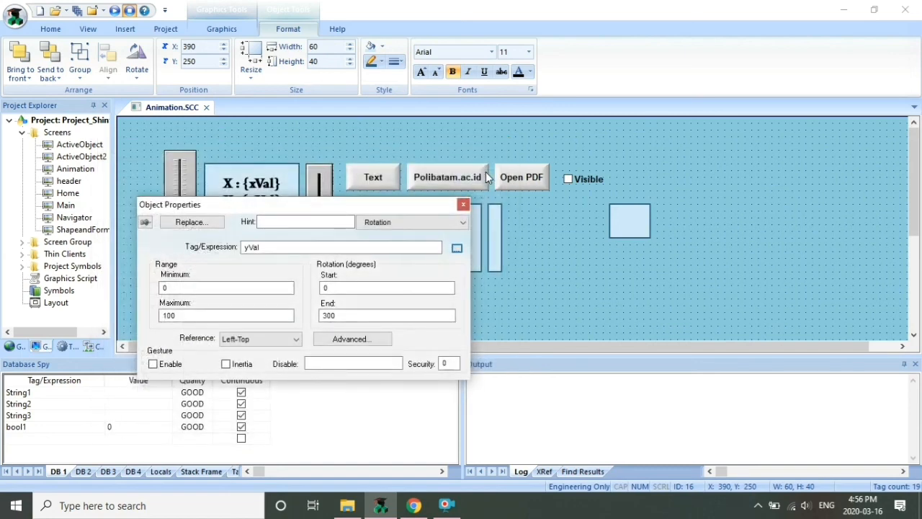
click(463, 204)
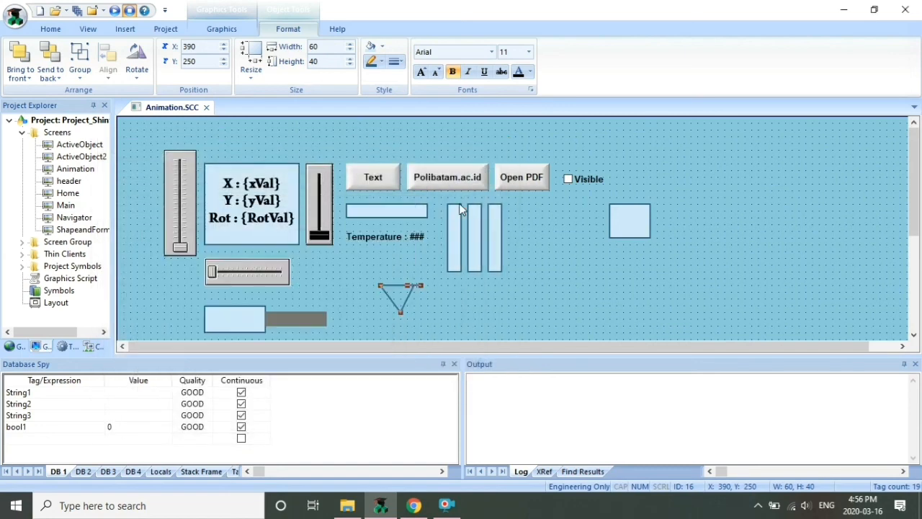
click(209, 109)
click(430, 298)
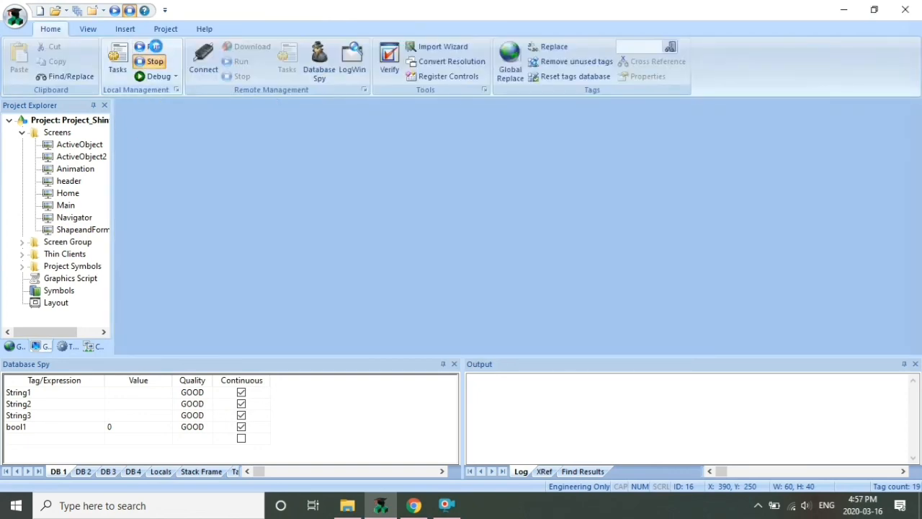
click(156, 46)
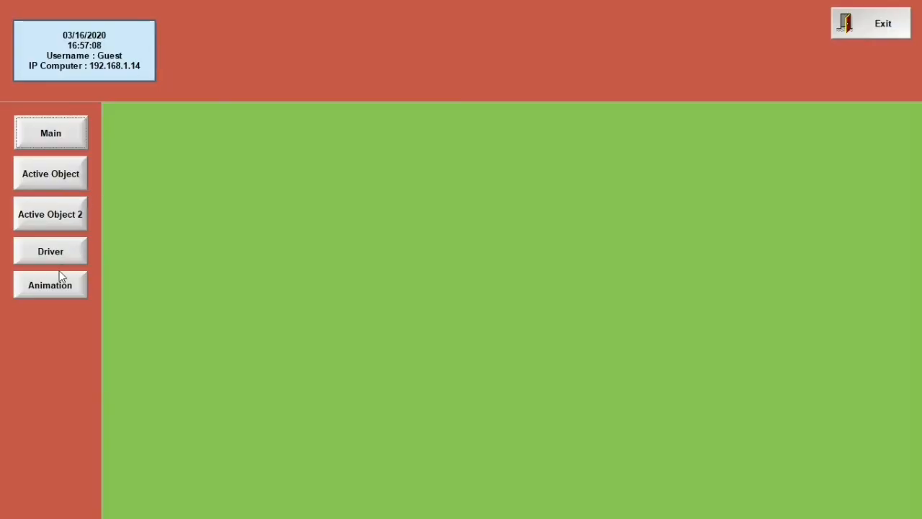
click(51, 285)
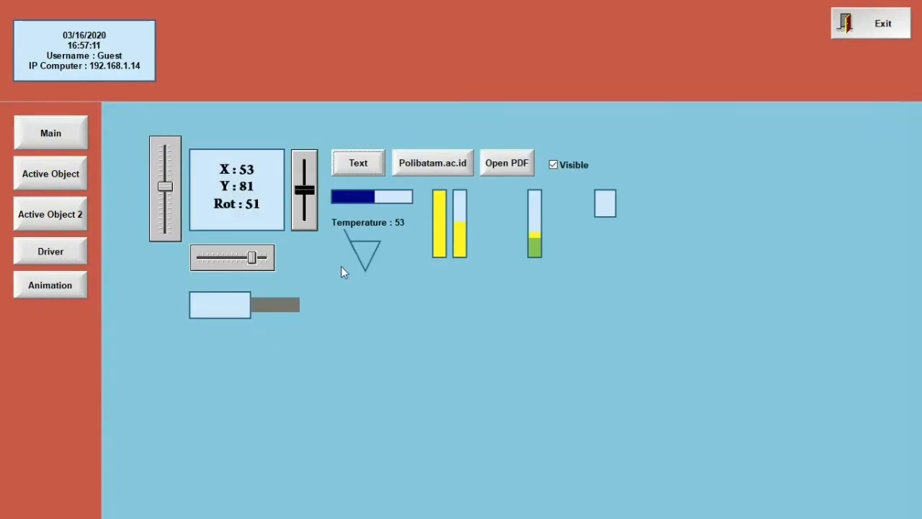
drag(253, 259, 310, 278)
click(880, 22)
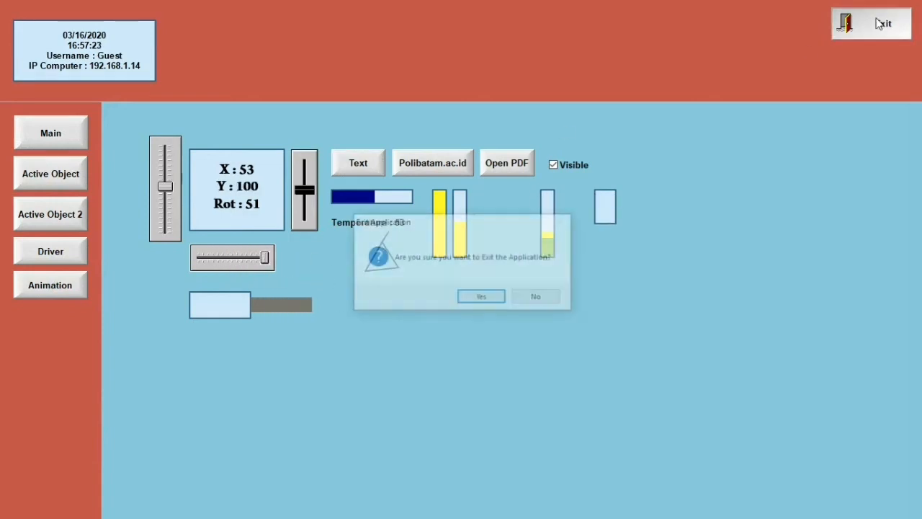
click(480, 293)
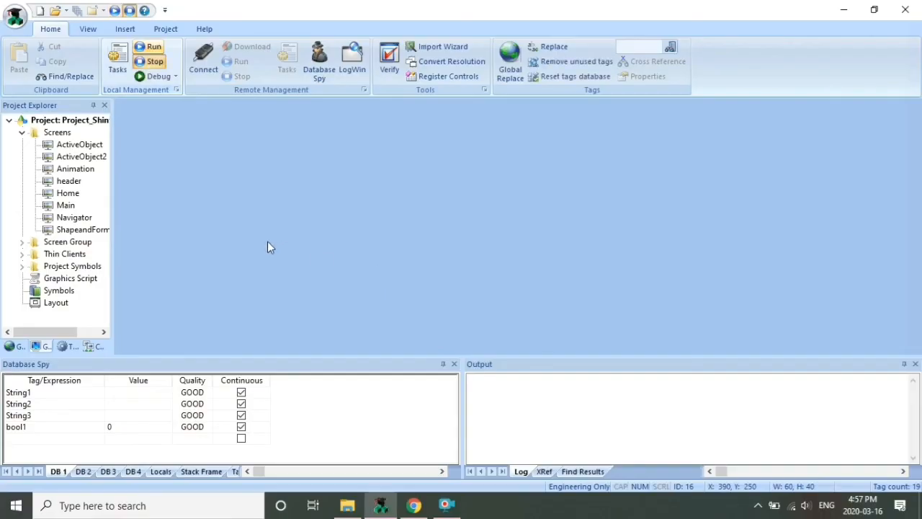
Reopen the Animation screen and move the triangle further down
double_click(78, 169)
drag(394, 291, 401, 318)
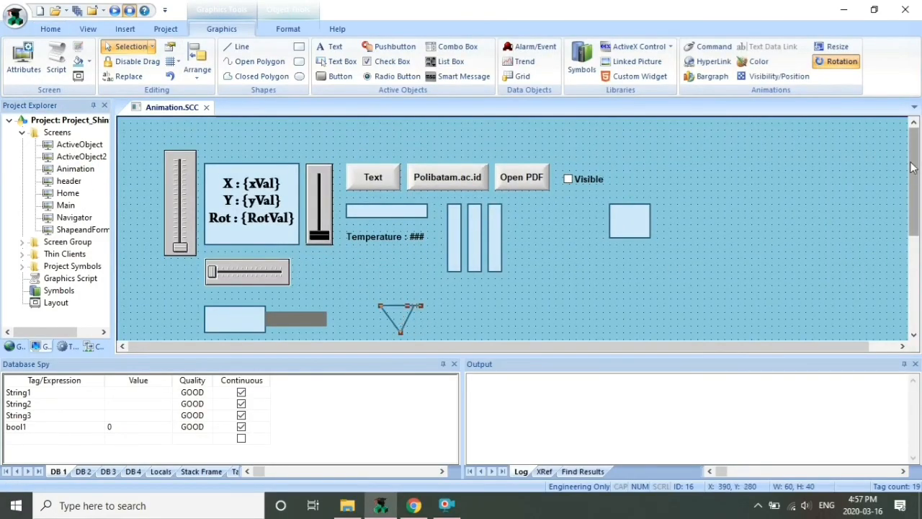
scroll(533, 245, down, 2)
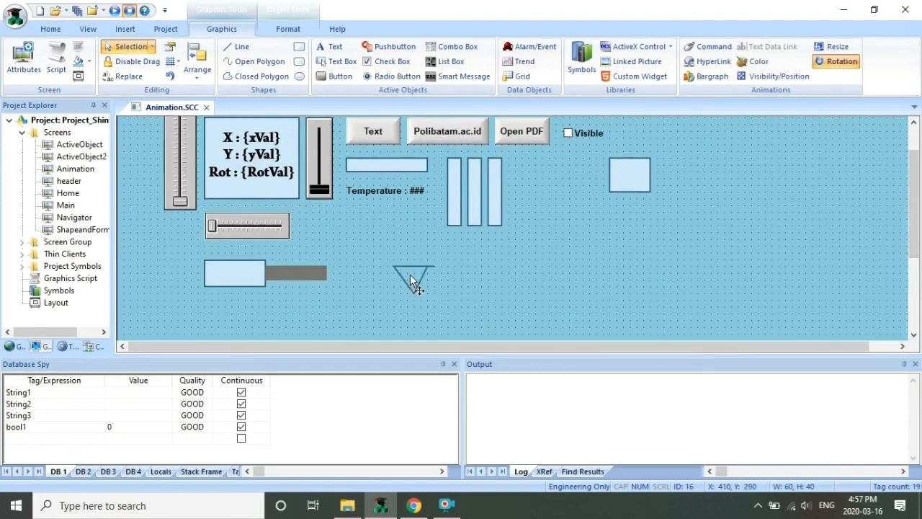
Set the triangle's rotation reference to Left-Bottom, save Animation.SCC, and run the project
double_click(410, 275)
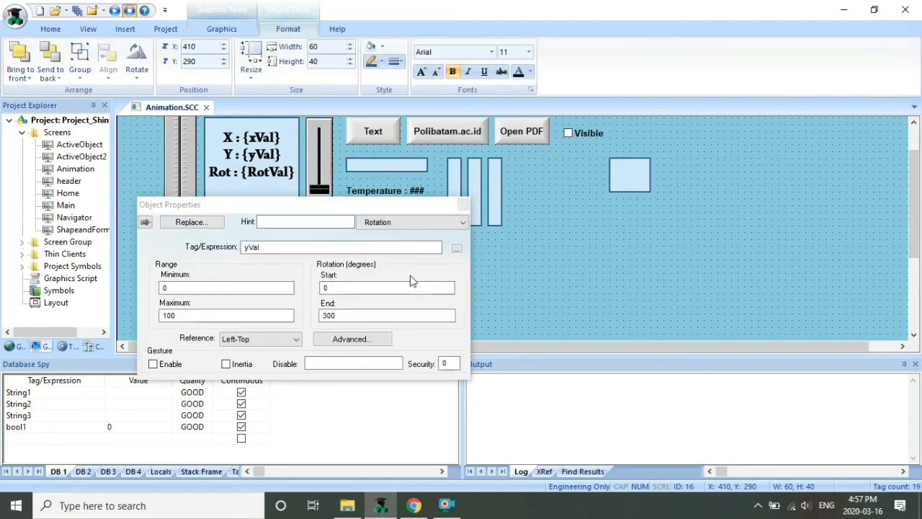
click(265, 339)
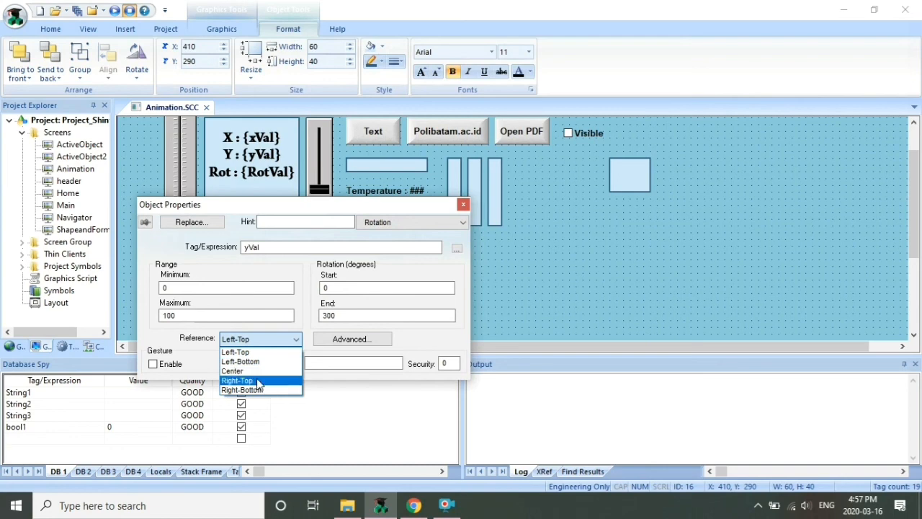
click(276, 362)
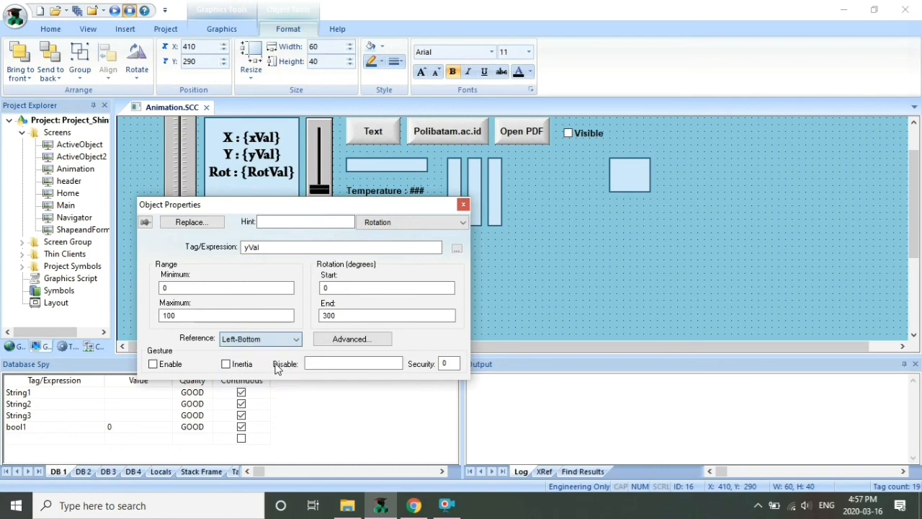
click(463, 205)
click(207, 107)
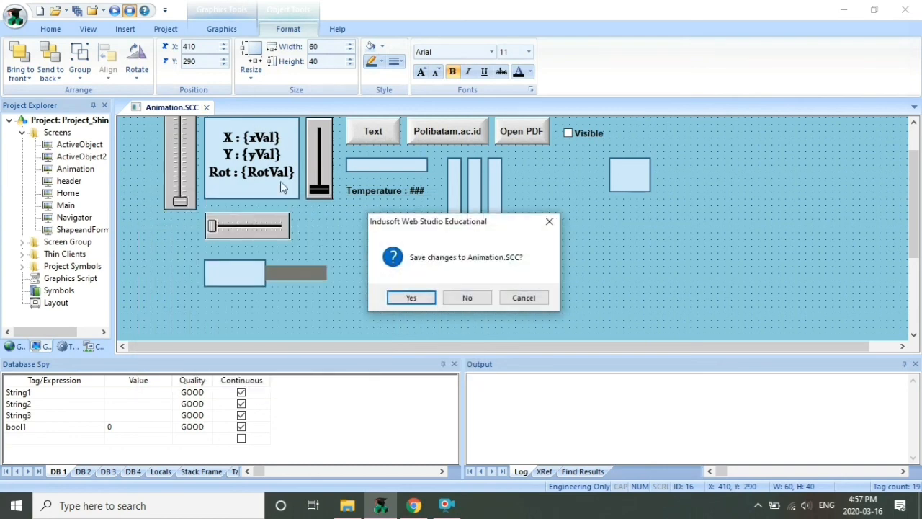
click(412, 296)
click(157, 46)
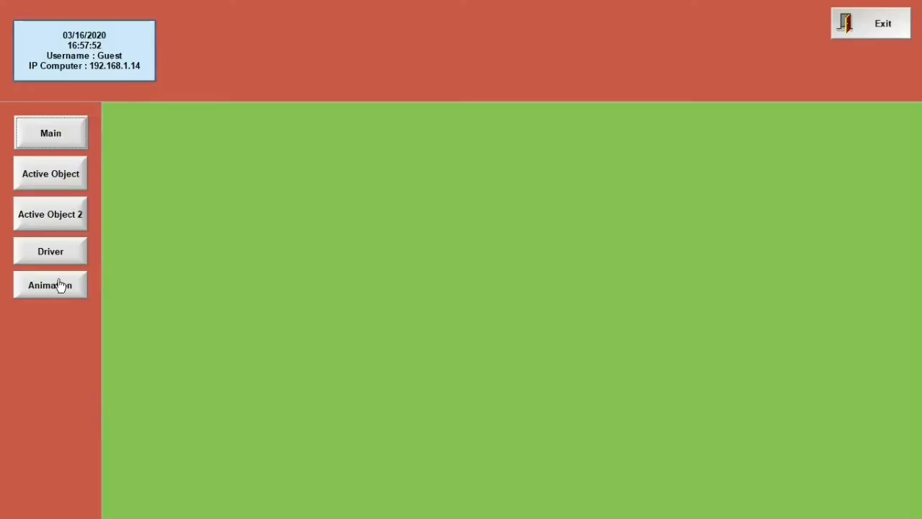
click(61, 285)
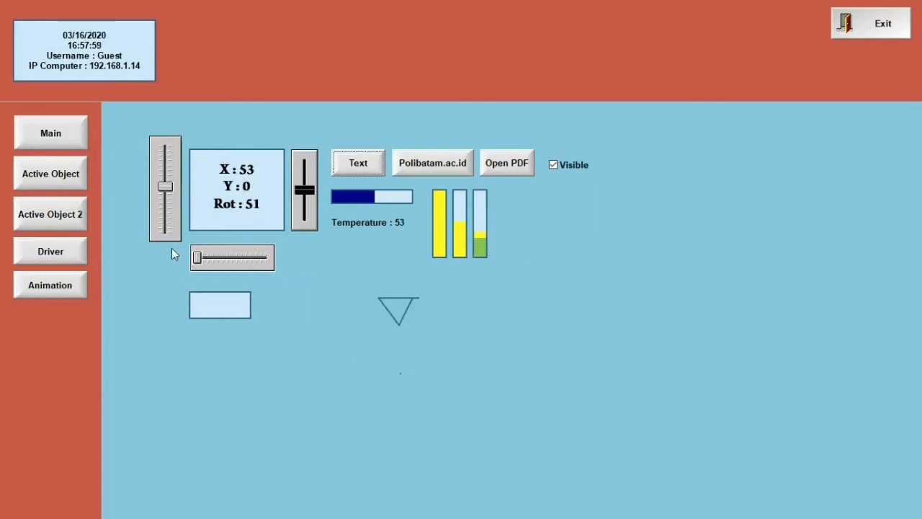
click(893, 26)
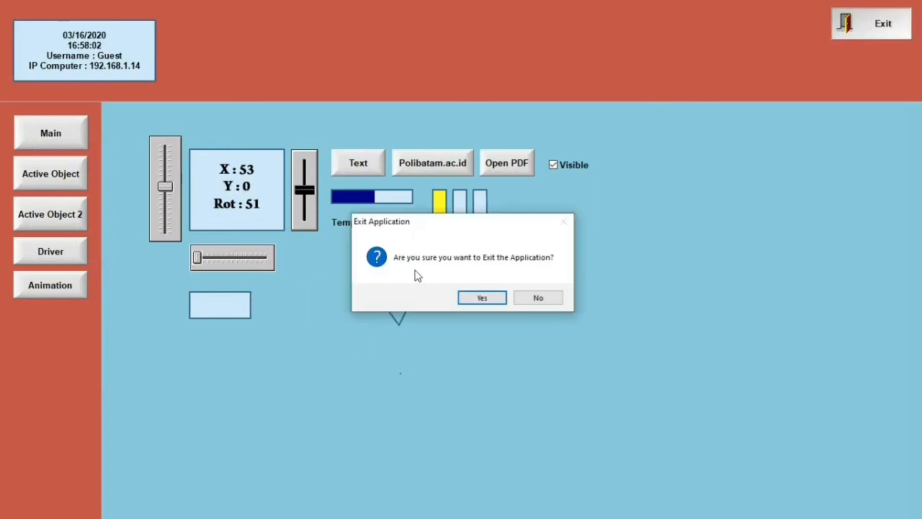
click(480, 296)
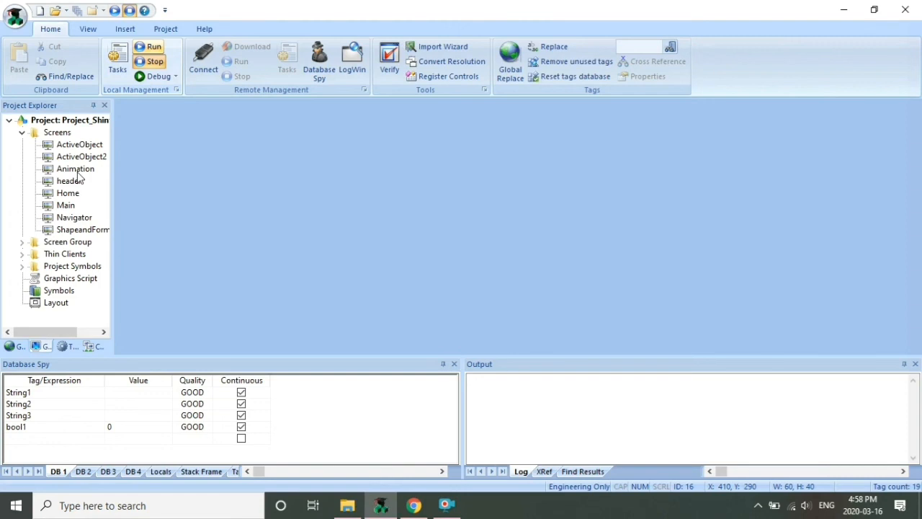
Change the triangle's rotation reference point to Center, then close and save Animation.SCC
double_click(79, 173)
double_click(398, 314)
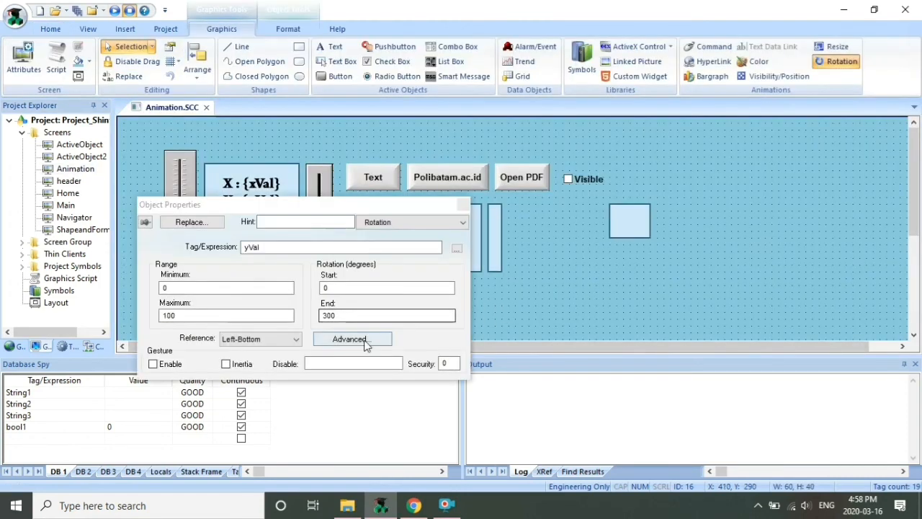
click(294, 339)
click(268, 370)
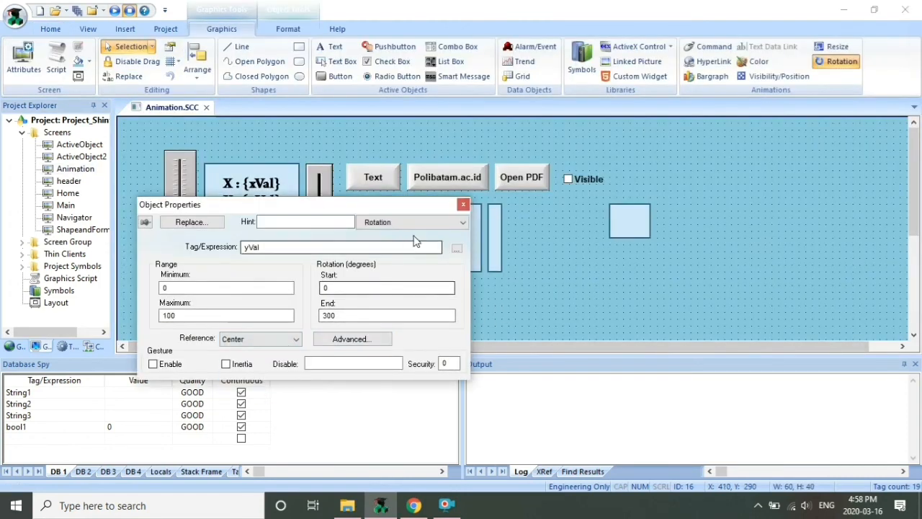
click(463, 205)
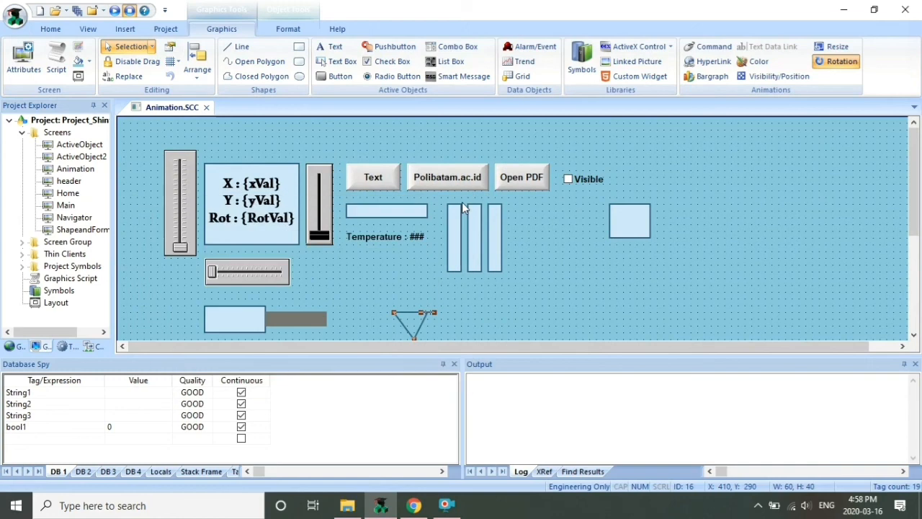
click(206, 106)
click(395, 297)
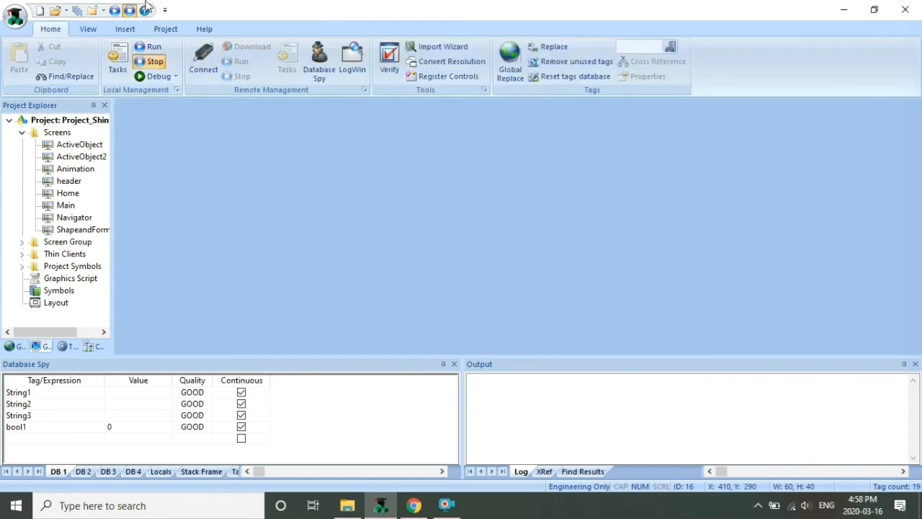
click(148, 47)
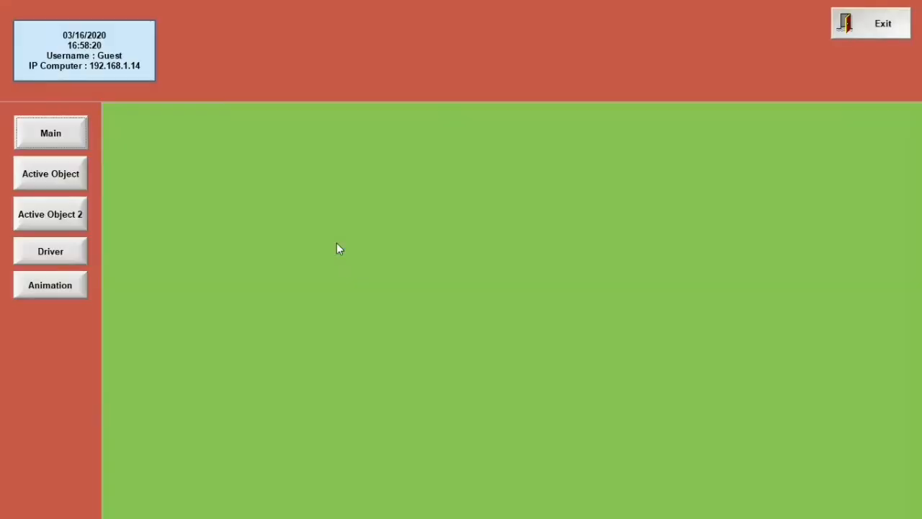
click(83, 285)
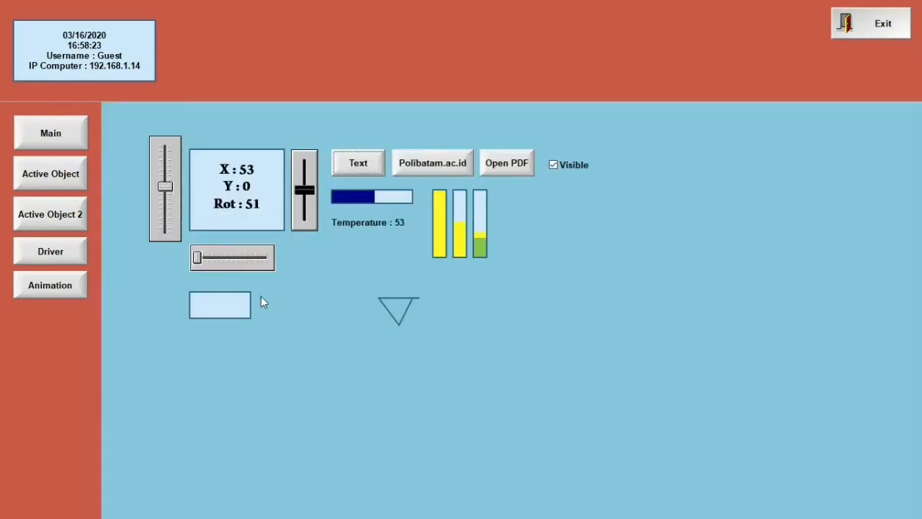
drag(196, 258, 262, 257)
click(876, 40)
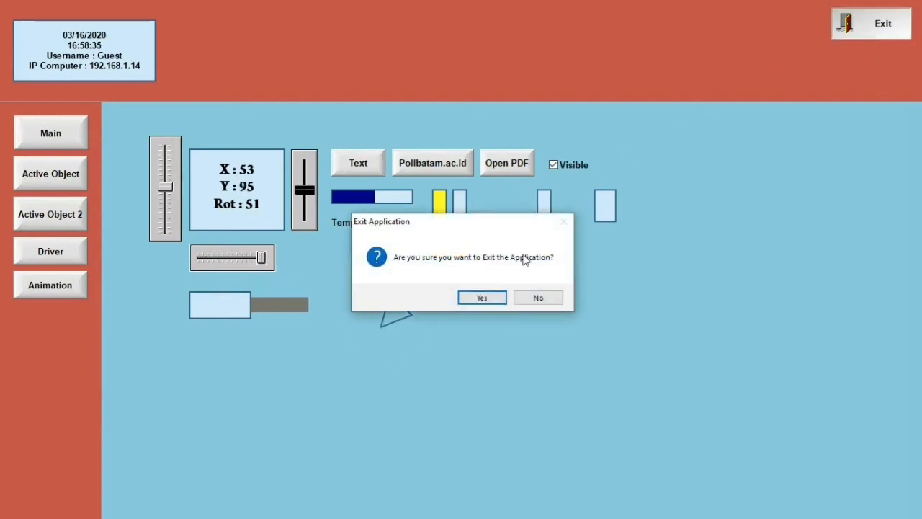
click(476, 299)
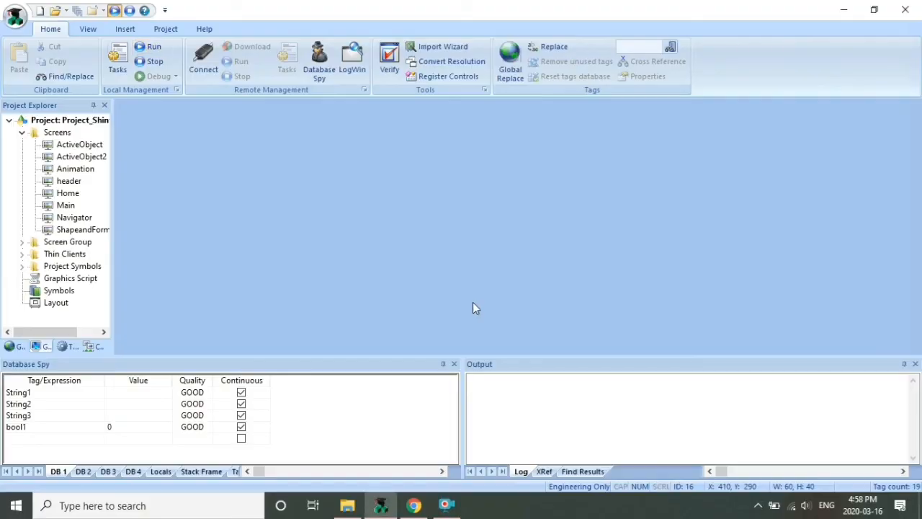